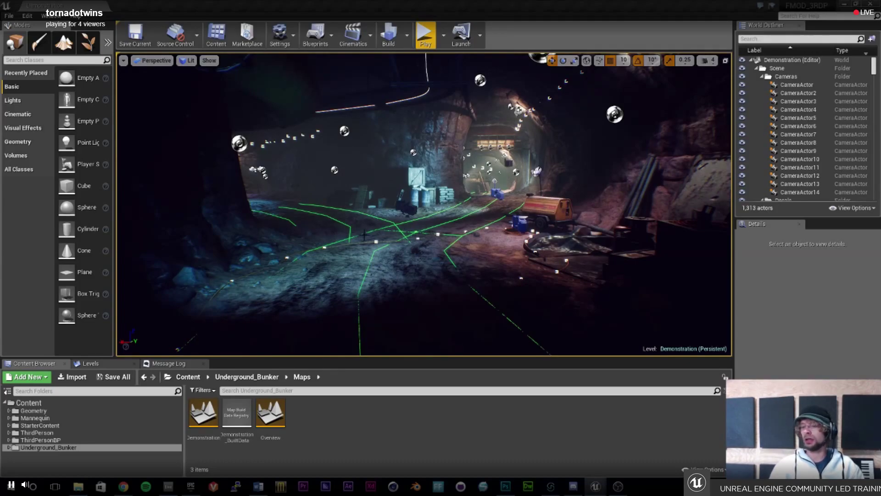
Play-test the Demonstration level, run the character through the cave tunnel, and end the play session.
mouse_move(460, 232)
left_mouse_down()
mouse_move(477, 232)
mouse_move(445, 227)
mouse_move(473, 227)
left_mouse_up()
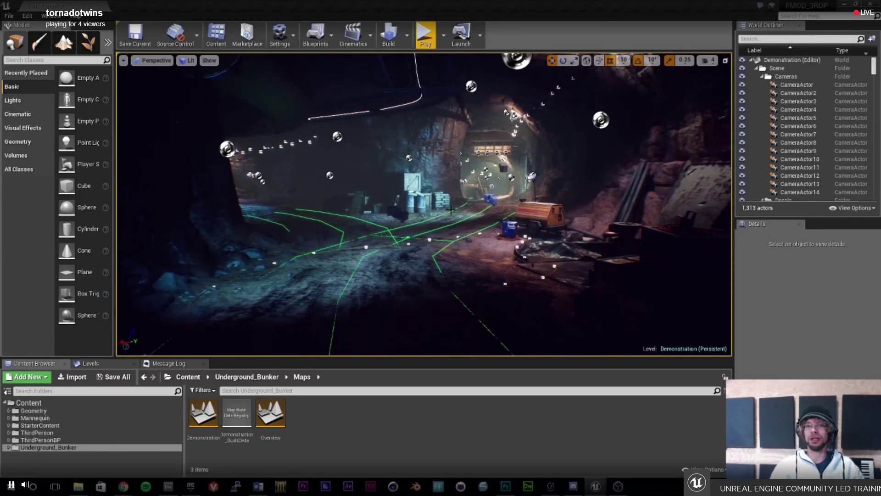
left_click_drag(395, 214, 396, 232)
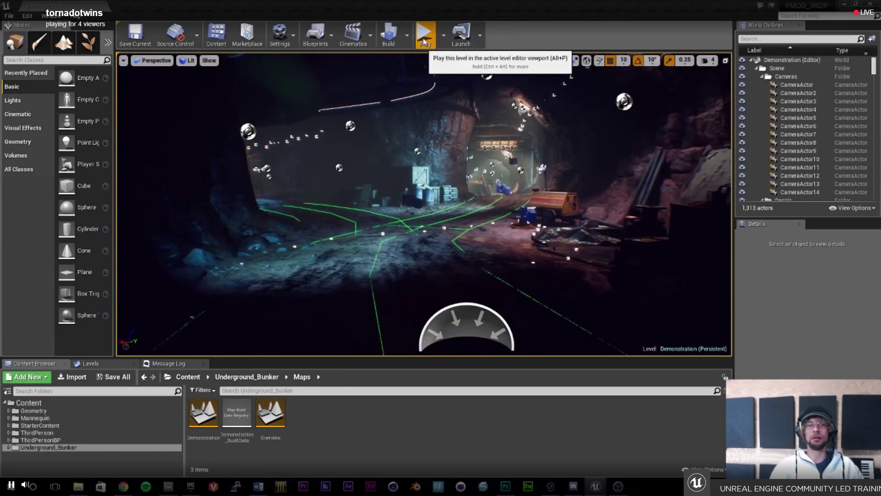
key("alt+p")
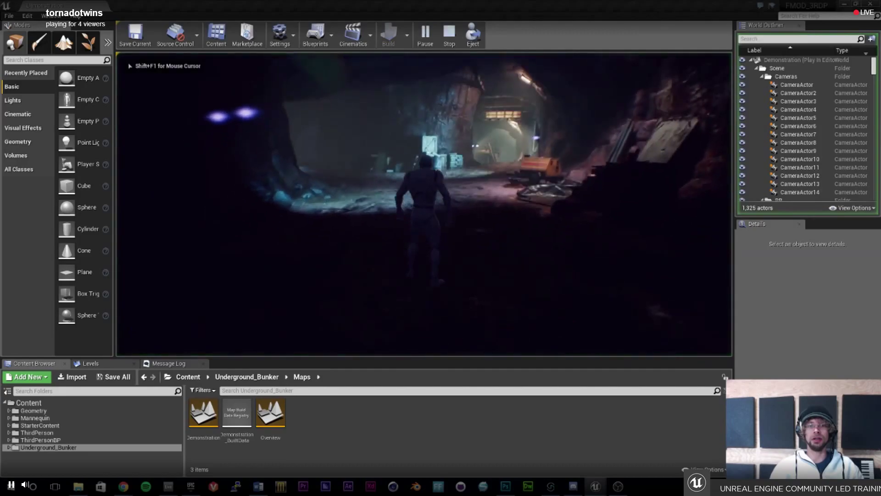
key("w")
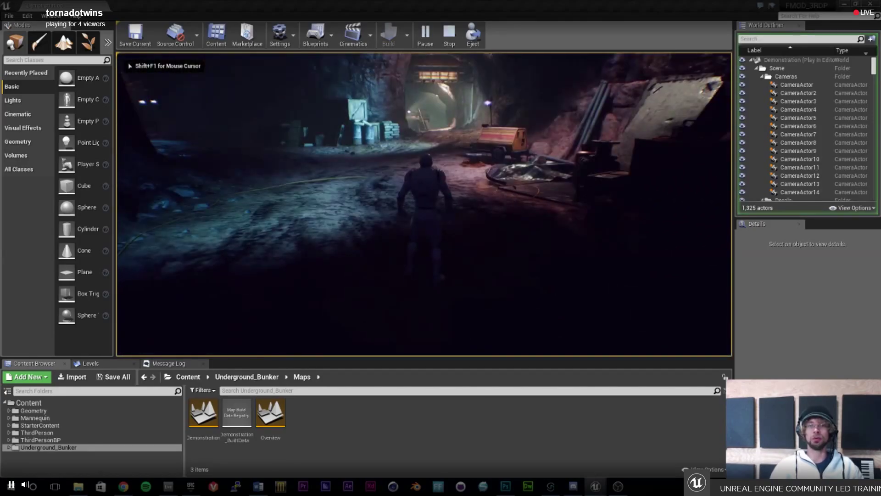
key("w")
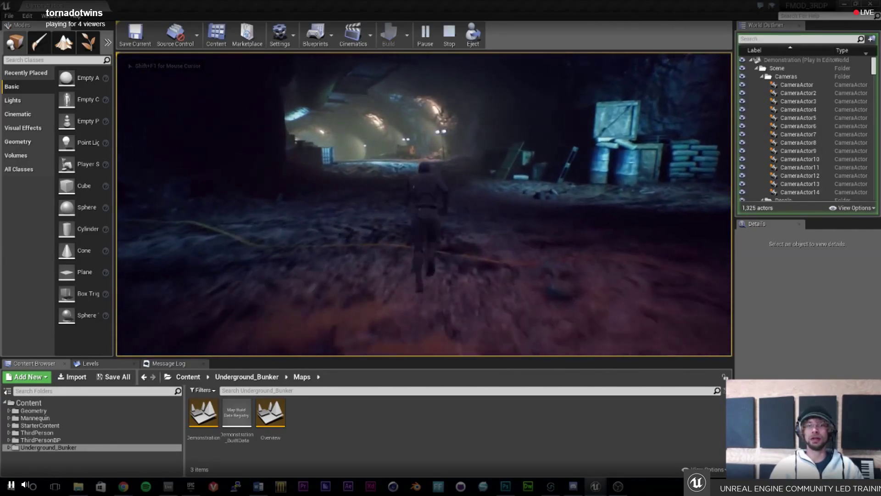
key("w")
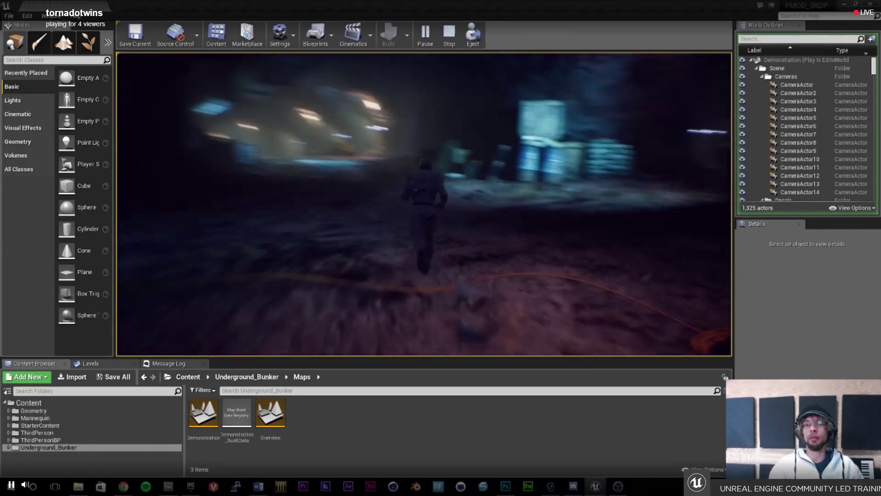
key("w")
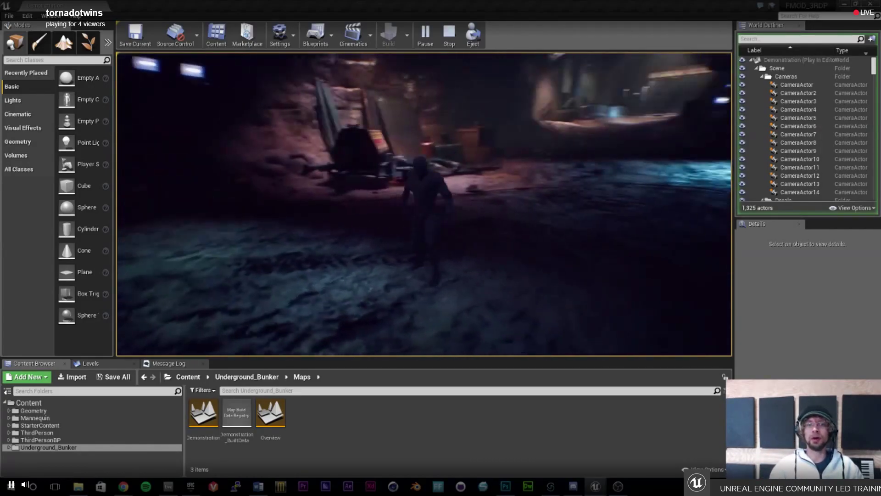
key("w")
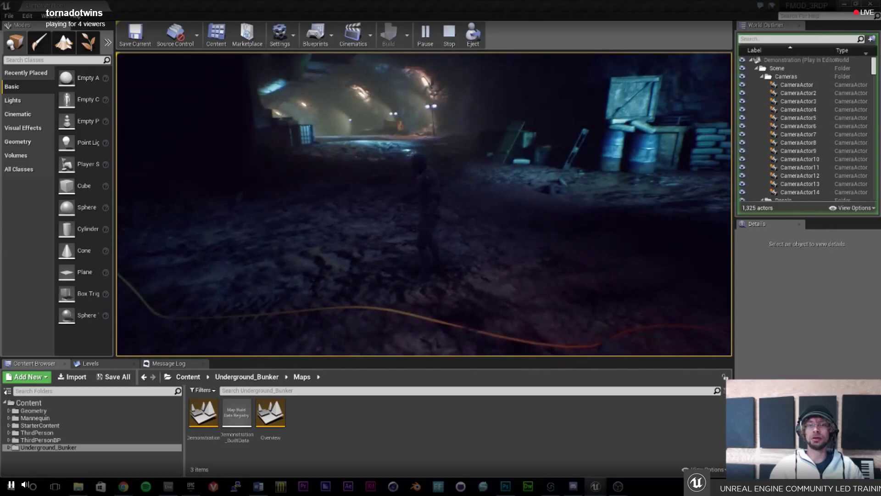
key("w")
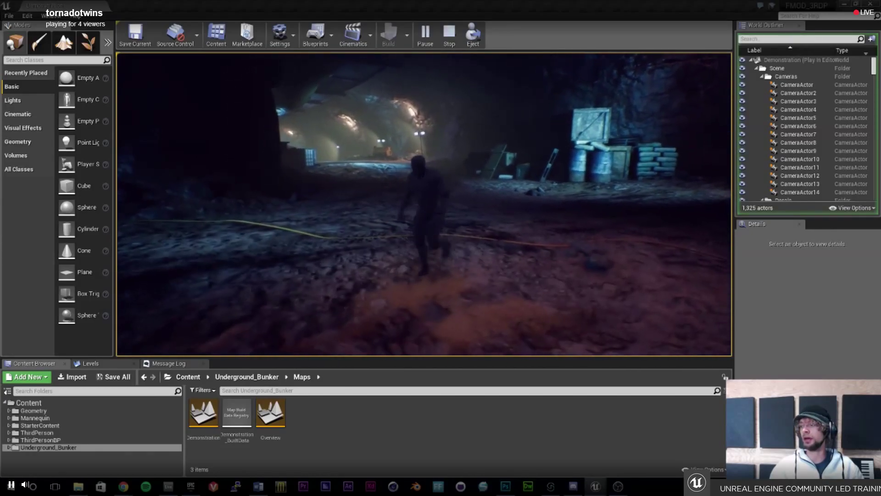
key("Escape")
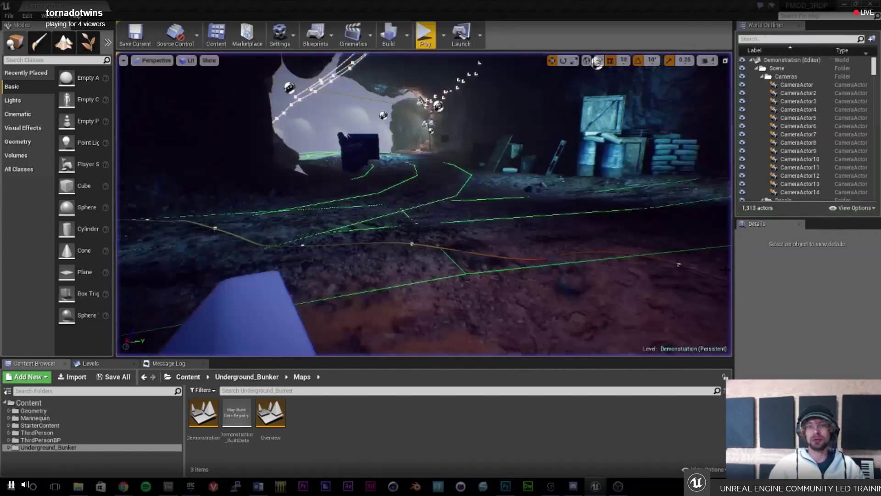
Switch to the FMOD_FPS project, enlarge its viewport, and play-test the Demonstration_Done level for comparison.
mouse_move(599, 489)
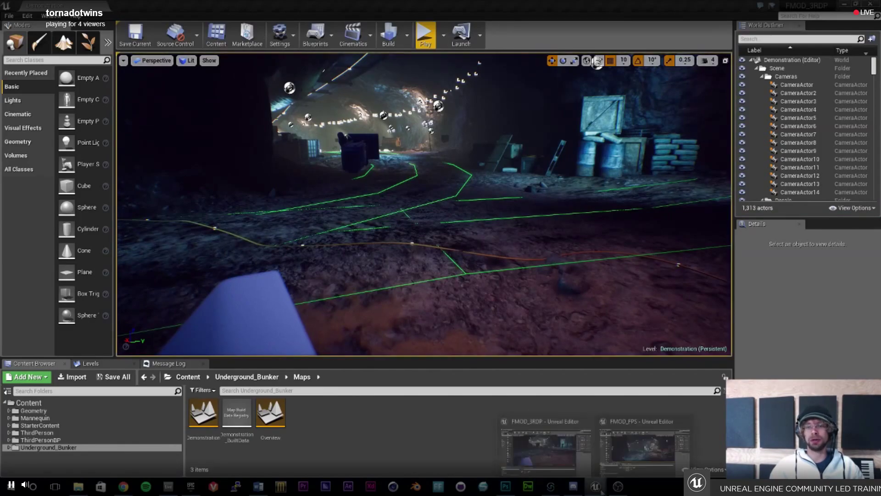
left_click(644, 443)
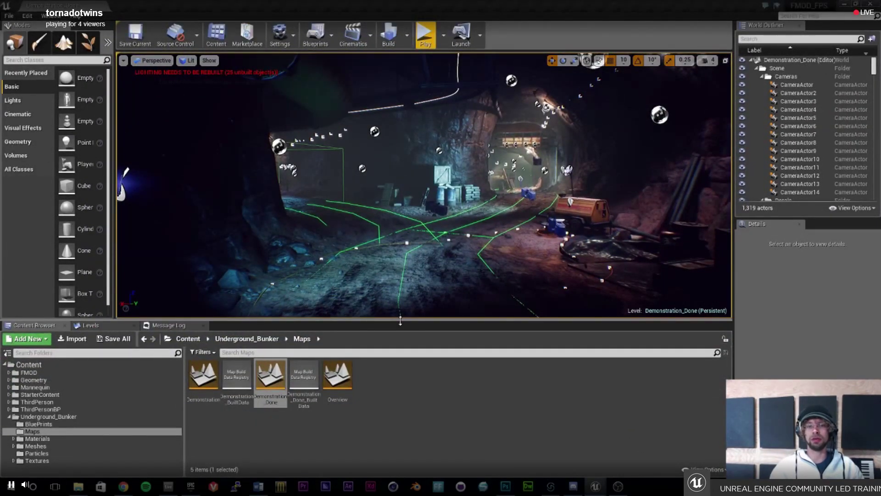
left_click_drag(400, 320, 400, 342)
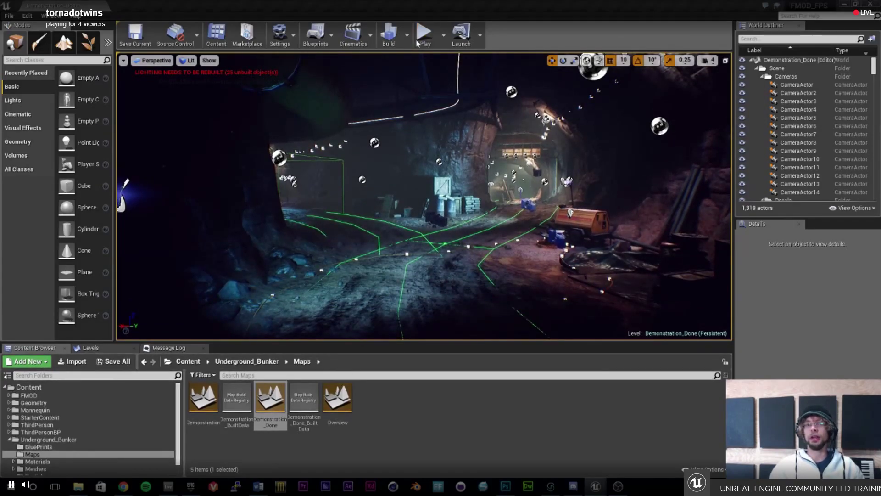
key("alt+p")
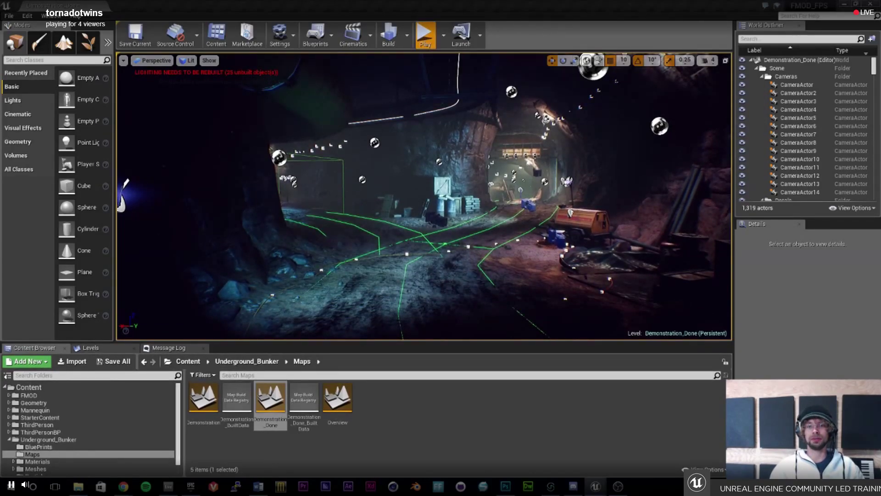
key("w")
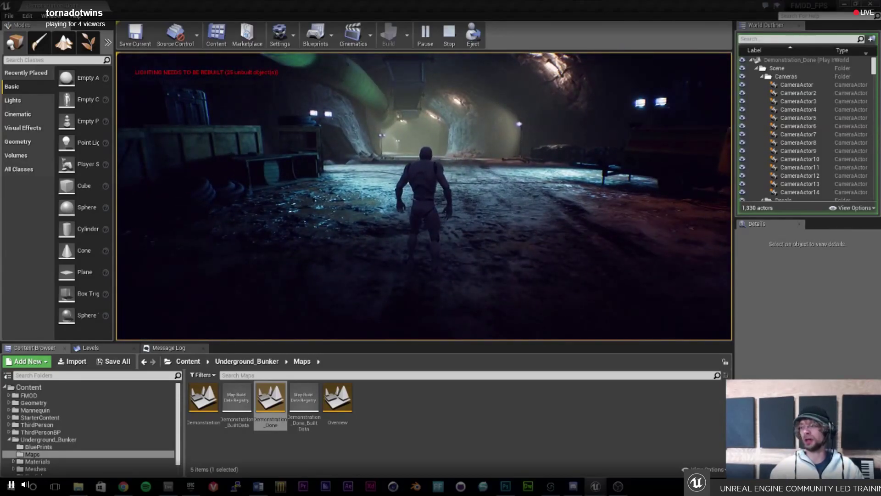
key("Escape")
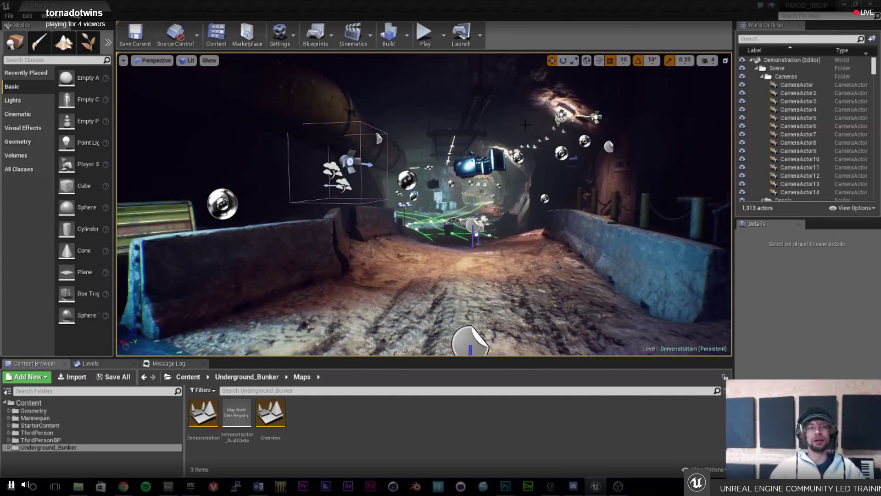
Show the desktop, switch to the Chrome window with the FMOD website, and open its Download page.
key("super+d")
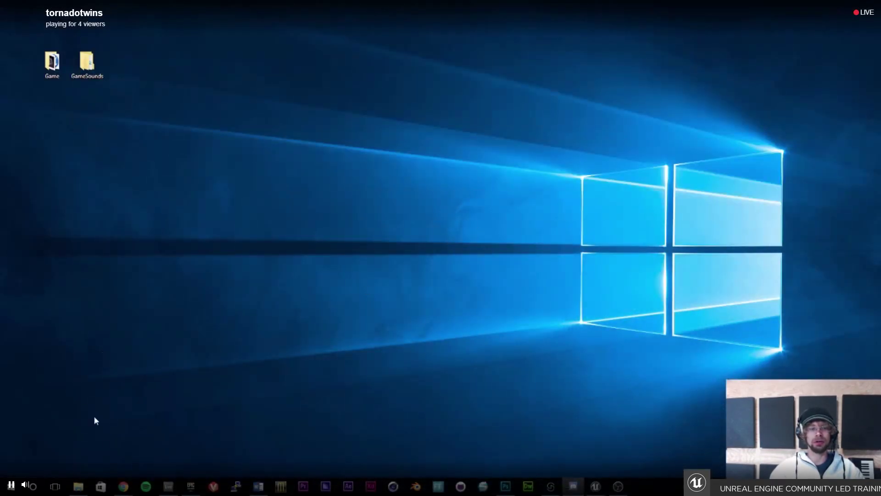
mouse_move(120, 490)
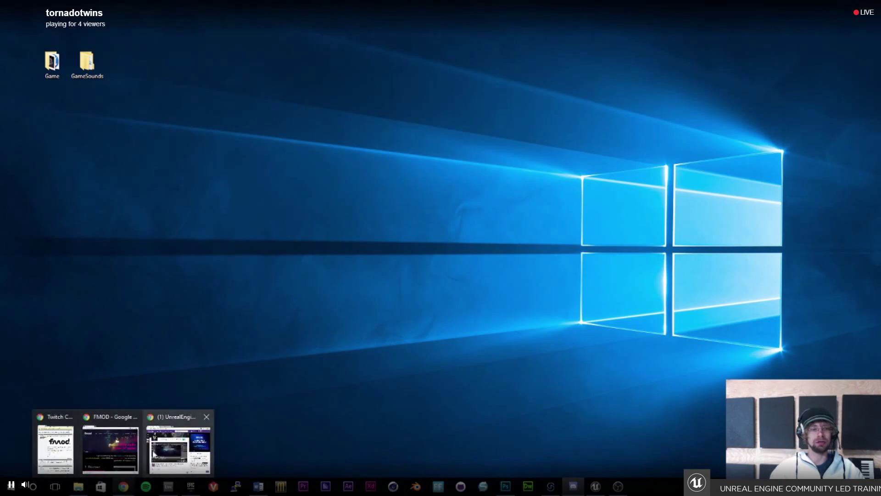
left_click(120, 447)
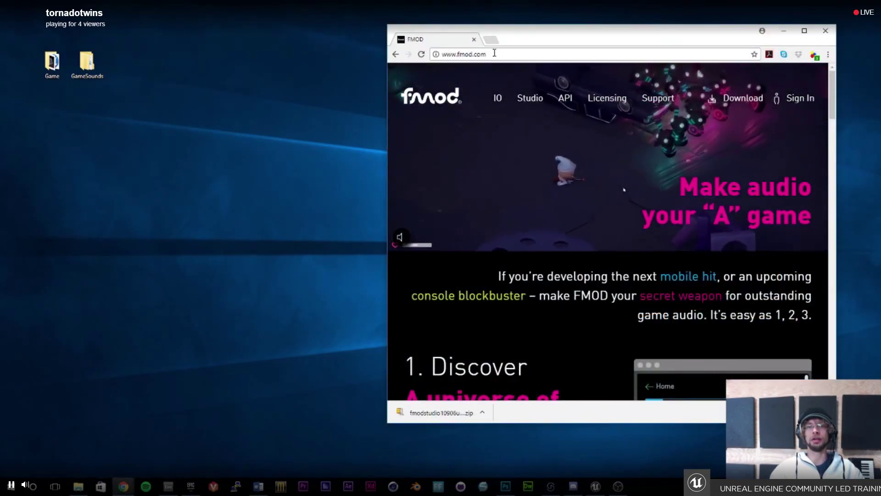
left_click(743, 100)
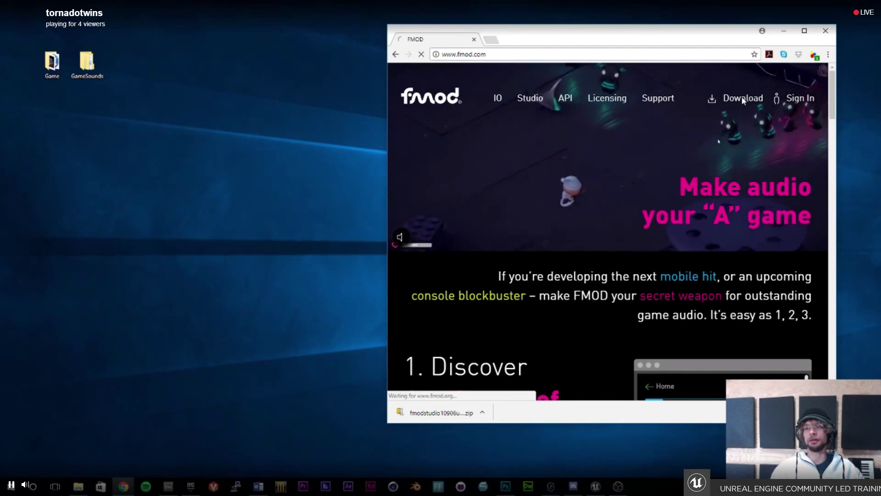
Review the FMOD Studio Authoring Tool downloads and find the FMOD Studio for Unreal Engine 4 (4.16) section.
scroll(675, 156, "down", 1)
scroll(663, 187, "down", 2)
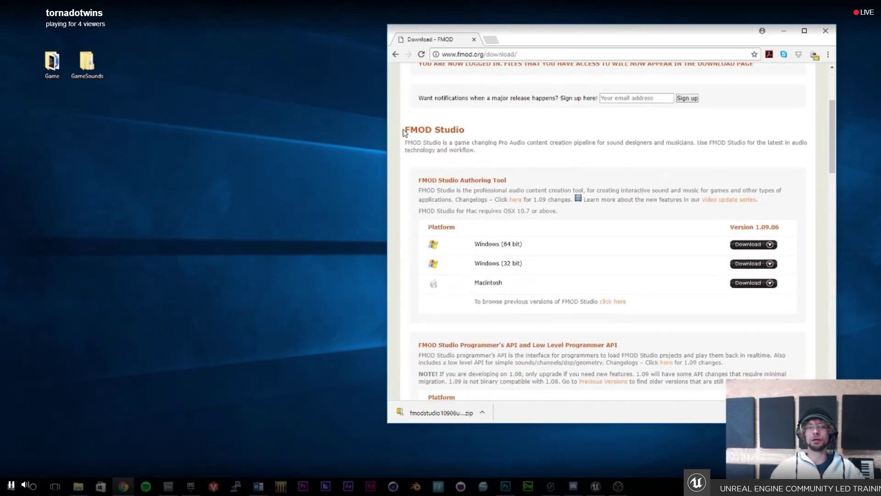
left_click_drag(409, 129, 465, 131)
left_click(503, 246)
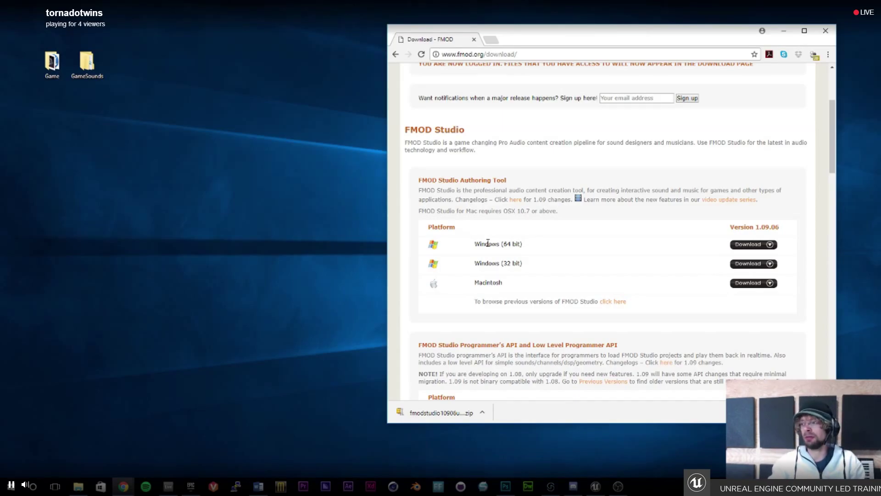
scroll(504, 230, "down", 20)
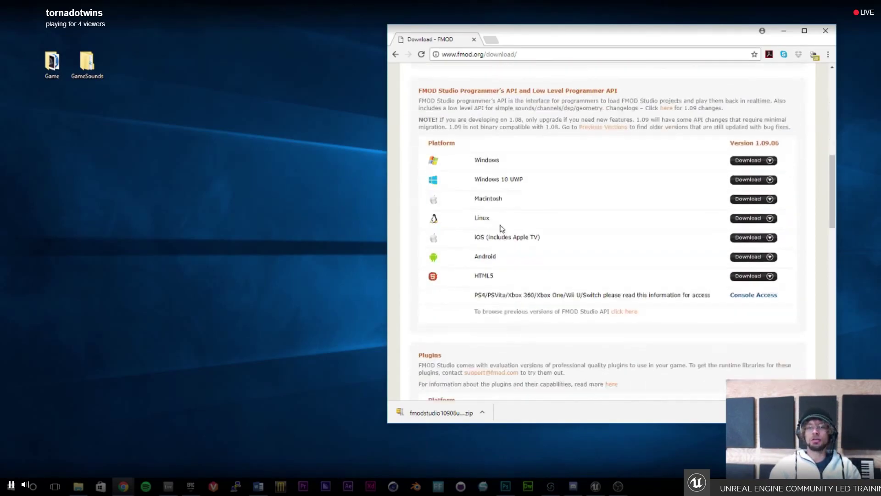
scroll(506, 230, "up", 4)
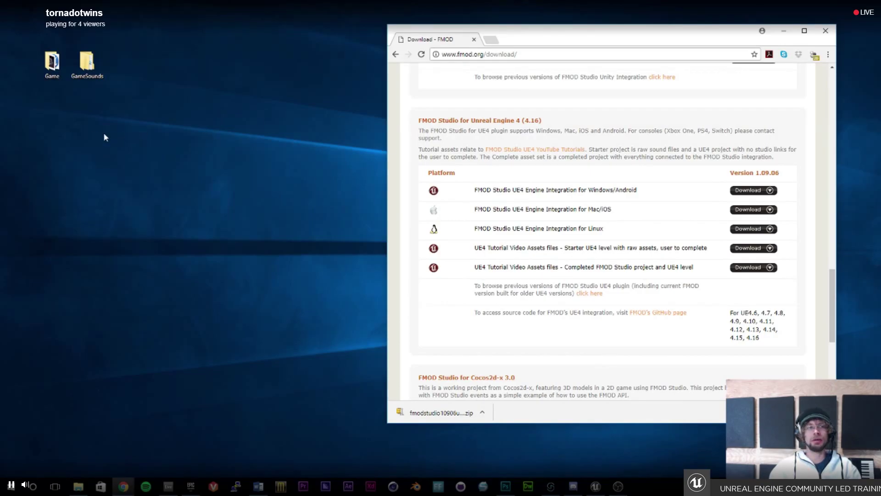
Move the GameSounds folder away from the Game folder on the desktop, and open the Game folder below them.
left_click(52, 62)
left_click_drag(98, 79, 168, 81)
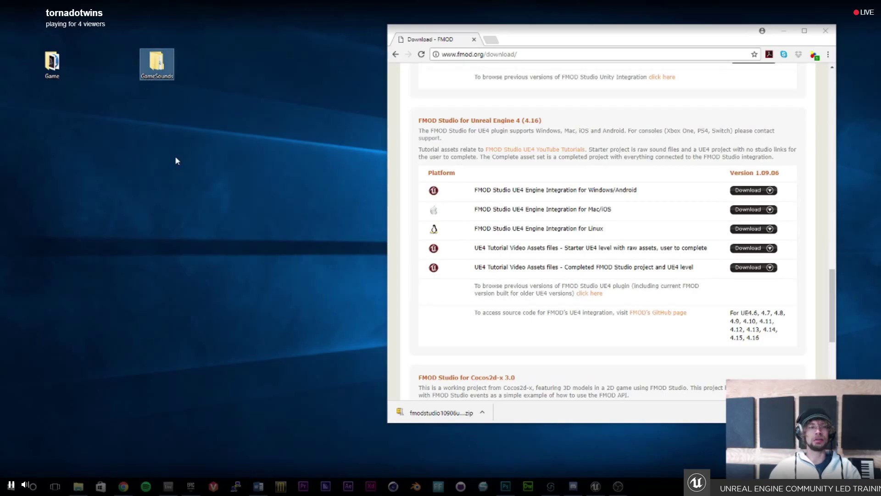
double_click(52, 62)
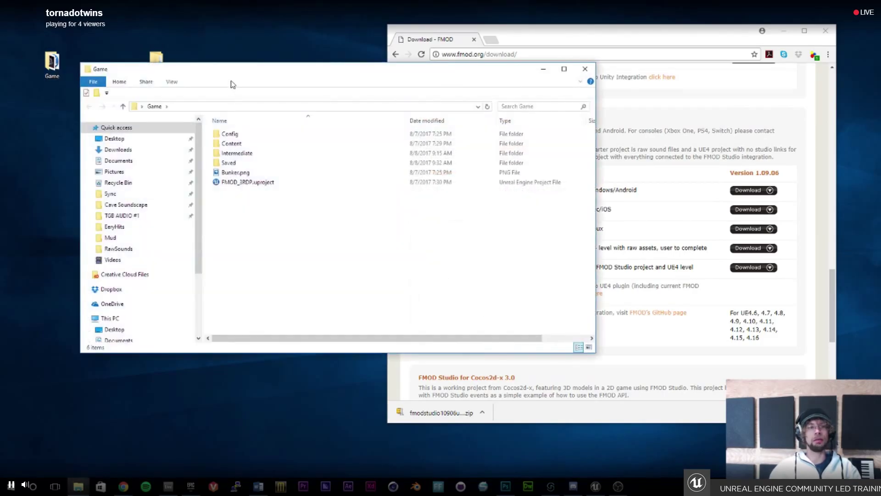
left_click_drag(236, 73, 232, 129)
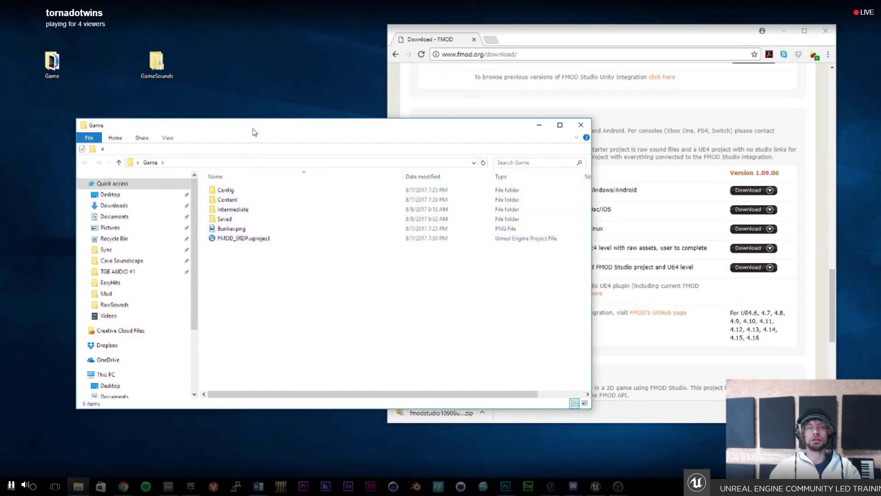
left_click_drag(251, 132, 249, 128)
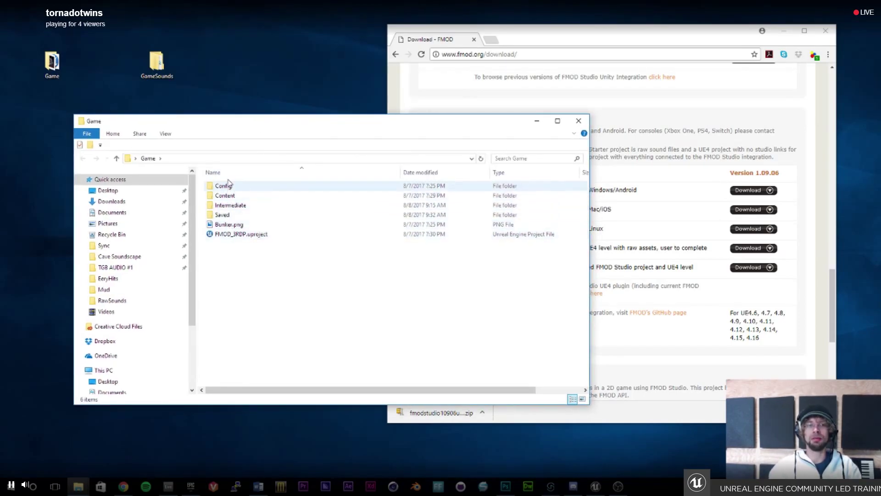
Create a new folder named Plugins inside the Game project folder.
right_click(252, 288)
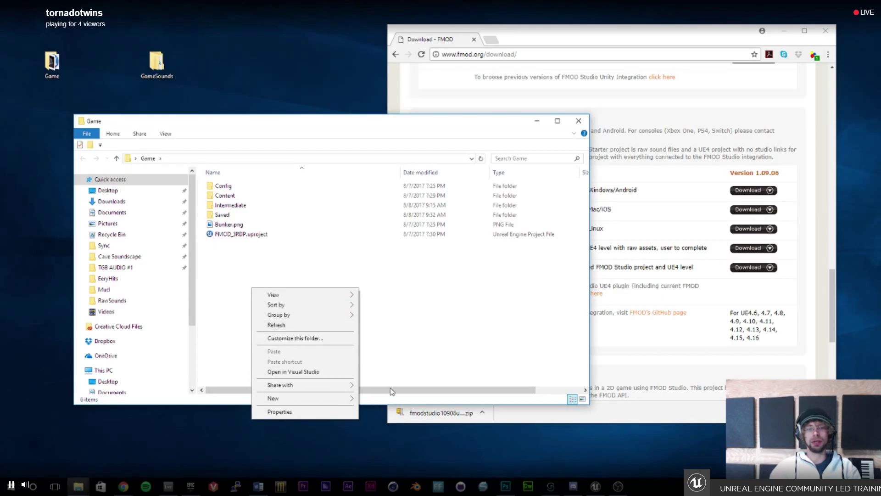
mouse_move(335, 398)
left_click(404, 272)
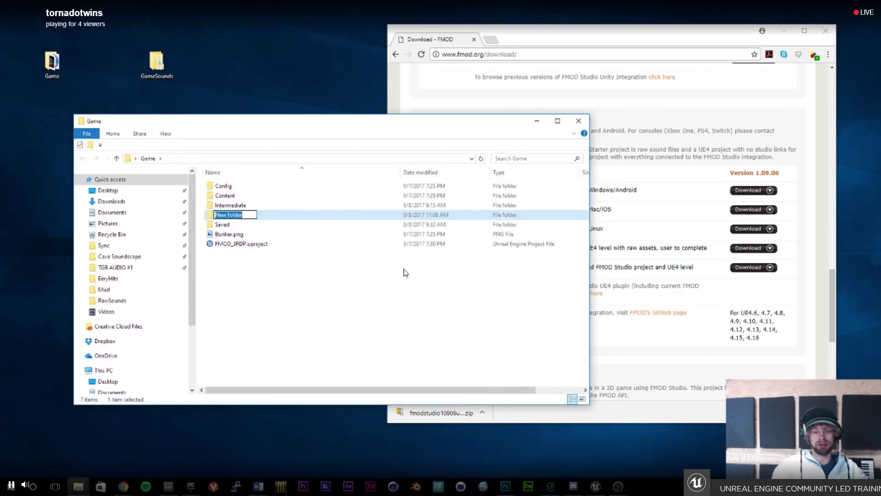
key("Return")
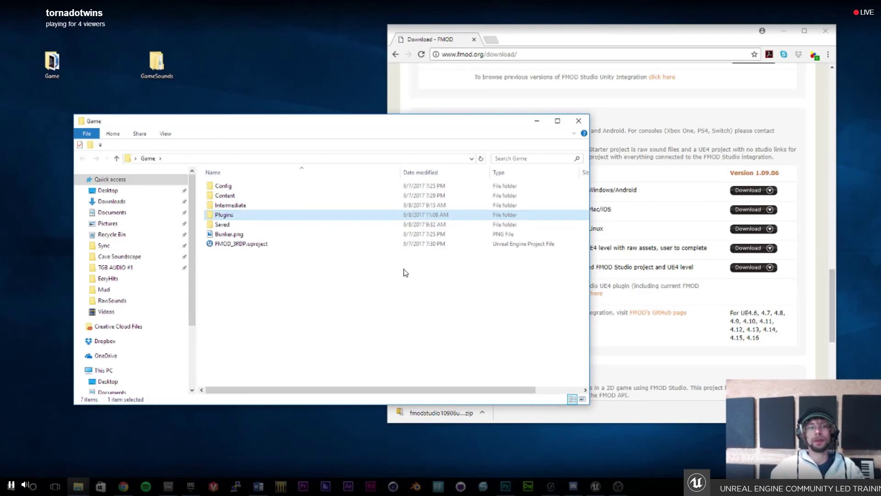
Open the Plugins folder and copy the downloaded fmodstudio10906ue4.16win64 (1).zip file from the browser into it.
double_click(225, 215)
left_click_drag(420, 115, 418, 111)
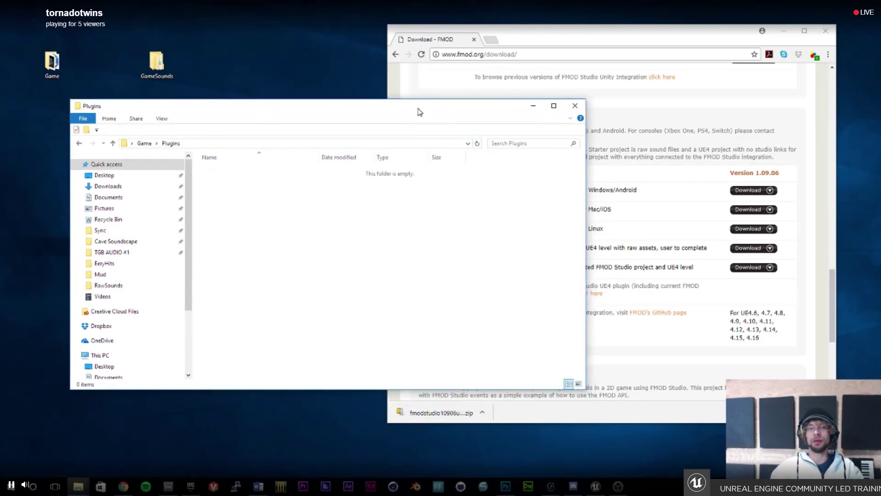
left_click_drag(562, 37, 569, 39)
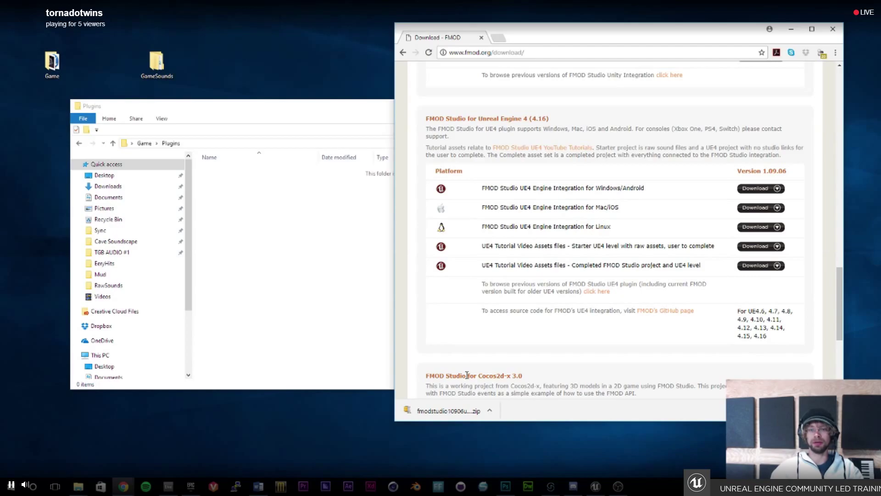
left_click_drag(459, 411, 299, 248)
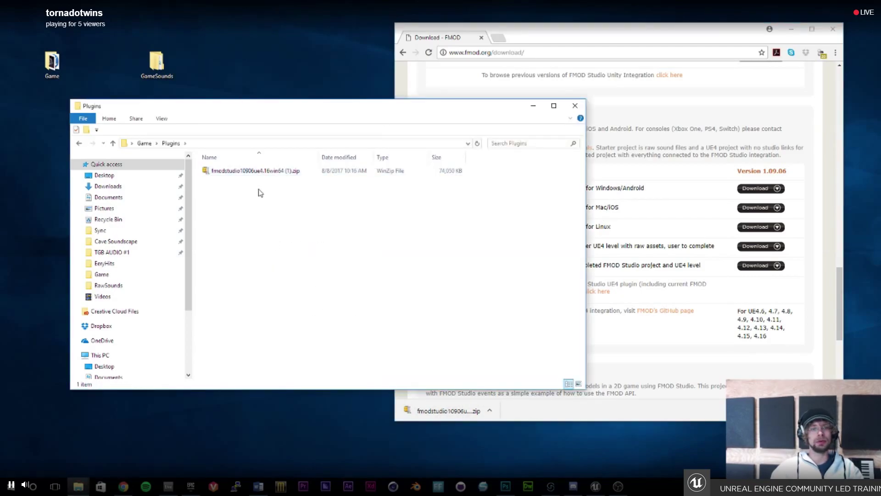
Extract the fmodstudio10906ue4.16win64 (1).zip archive directly into the Plugins folder with 7-Zip and delete the zip file.
right_click(240, 172)
mouse_move(280, 202)
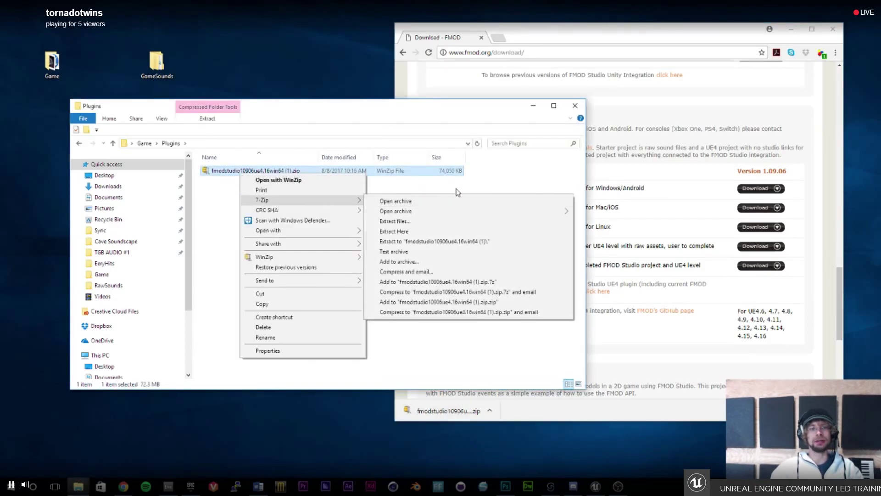
left_click(404, 229)
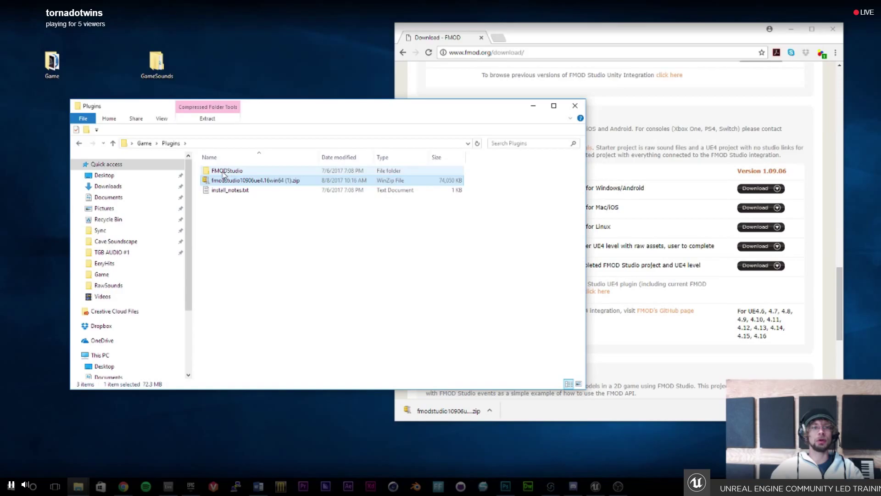
key("Delete")
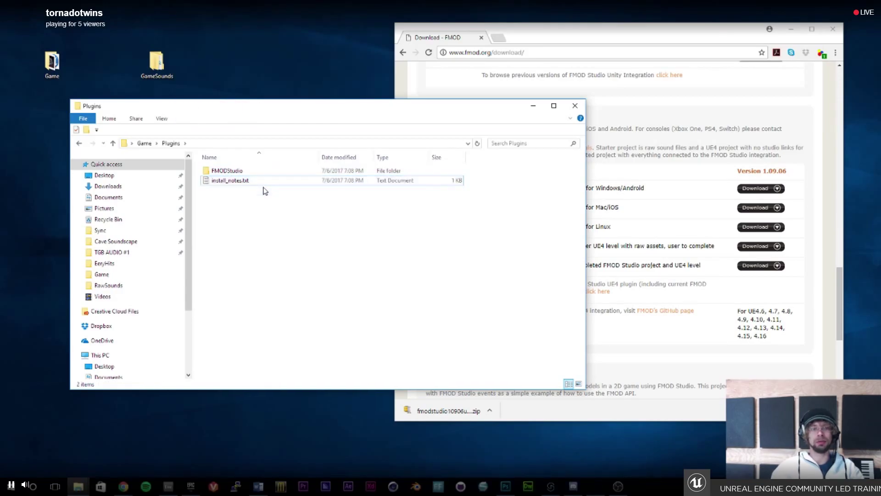
Look inside the extracted FMODStudio folder for the FMODStudio.uplugin file and return to the Plugins folder.
double_click(233, 173)
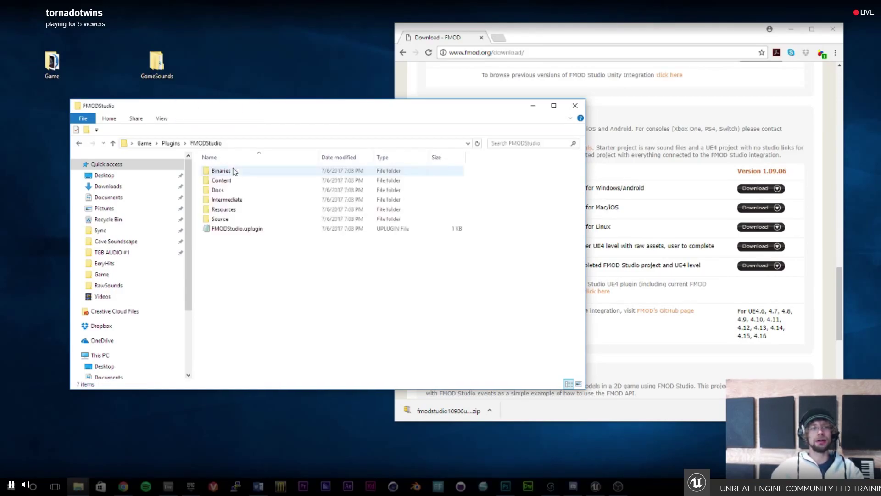
left_click(237, 230)
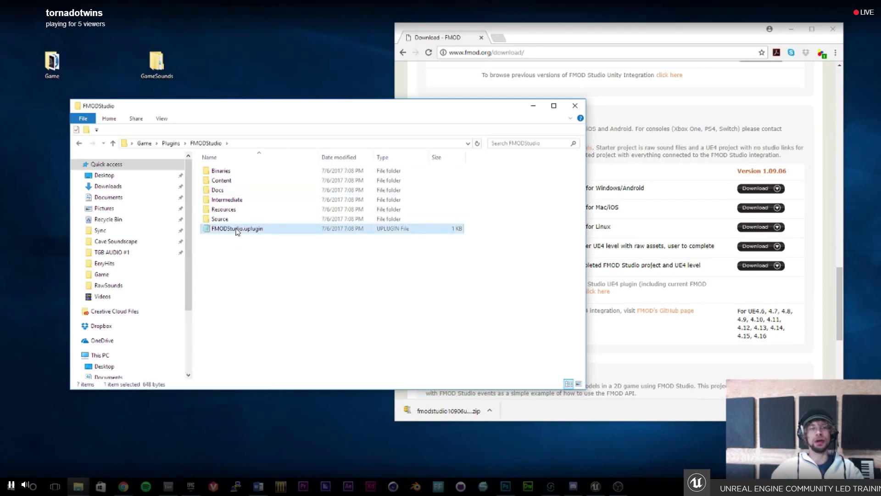
left_click(272, 286)
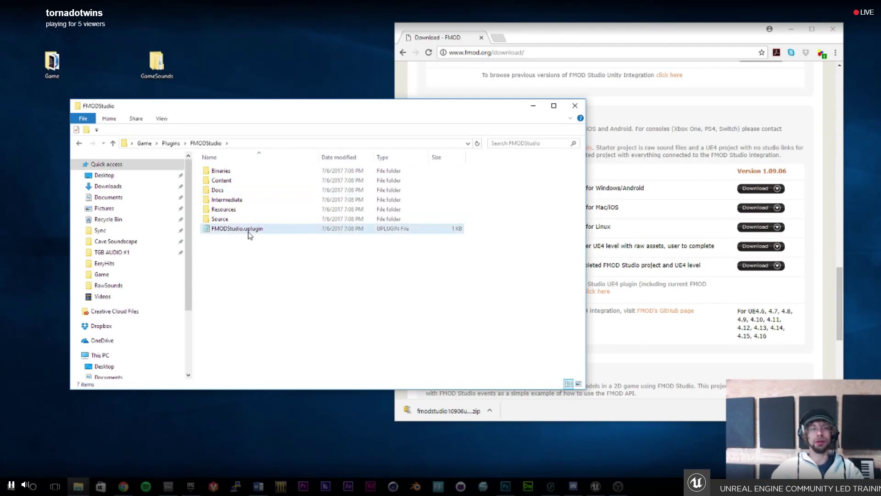
left_click(170, 143)
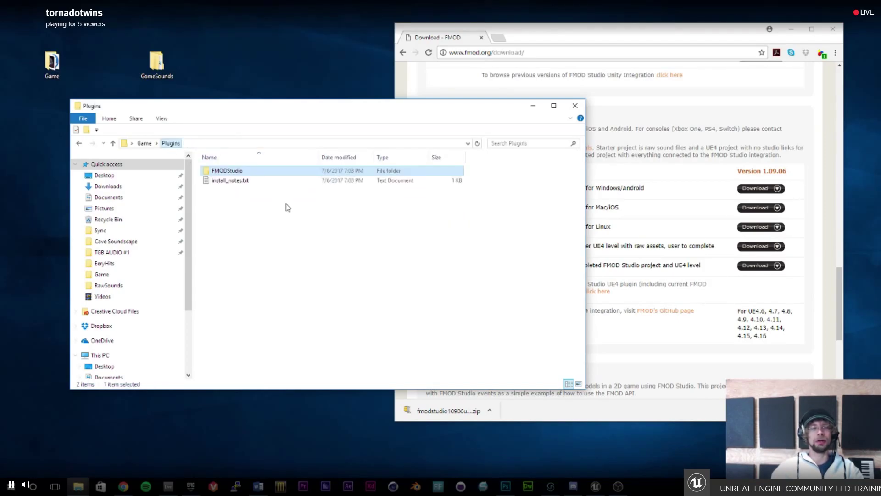
left_click(264, 244)
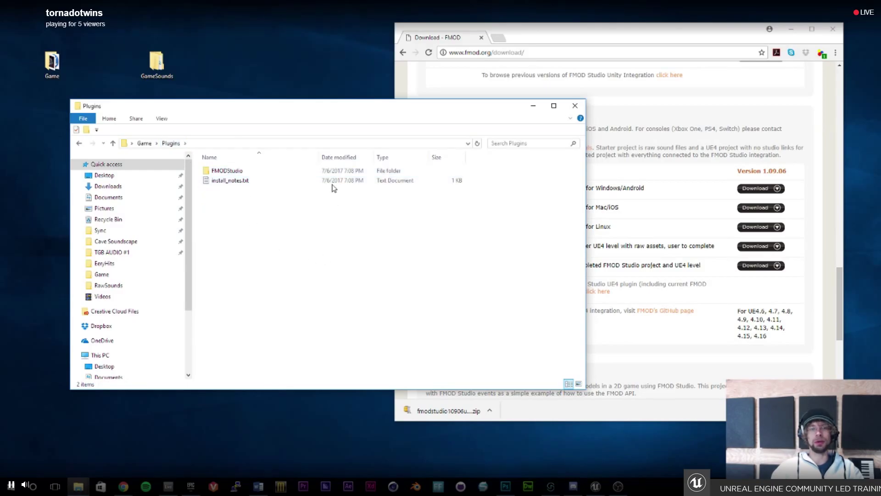
left_click_drag(320, 109, 319, 117)
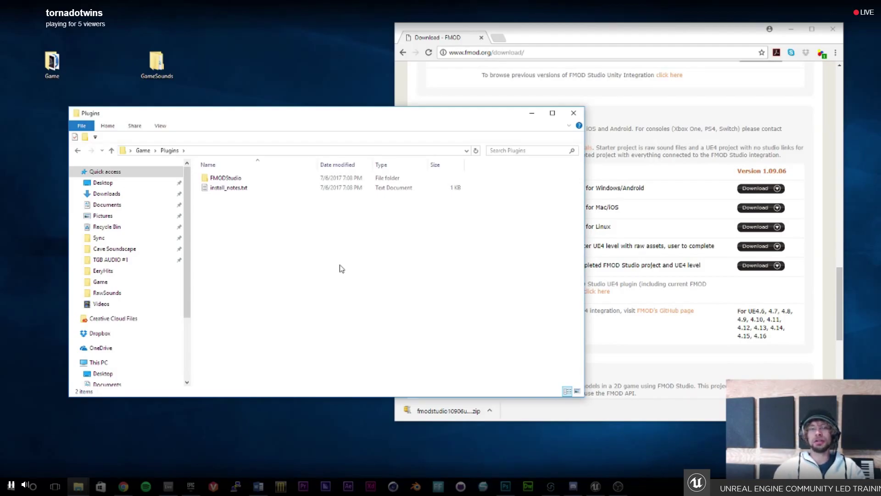
left_click_drag(215, 118, 188, 119)
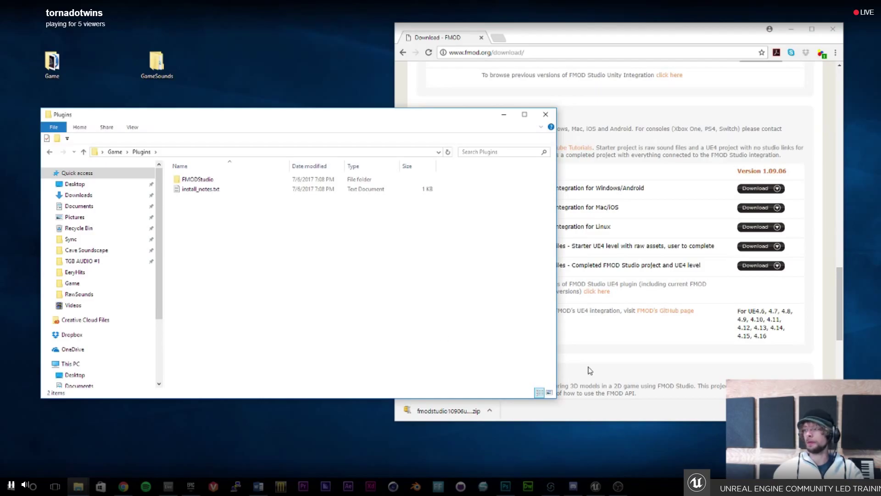
mouse_move(404, 119)
left_mouse_down()
mouse_move(398, 132)
mouse_move(400, 116)
left_mouse_up()
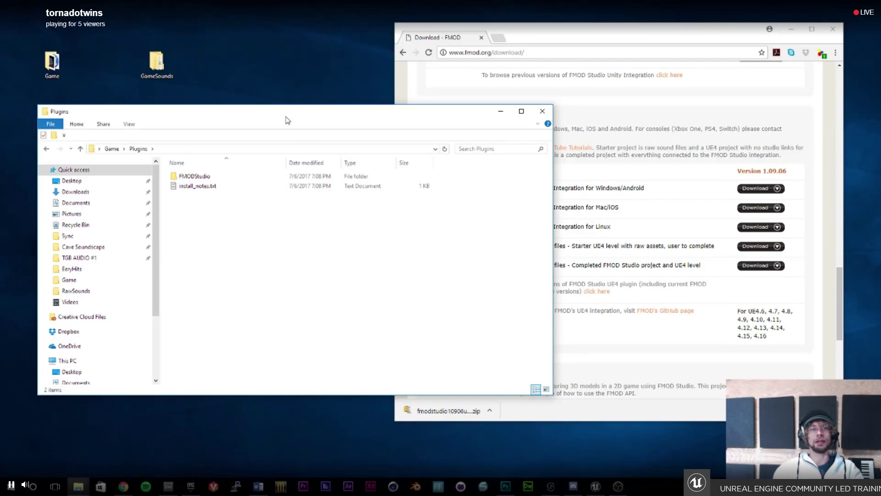
left_click_drag(287, 117, 285, 119)
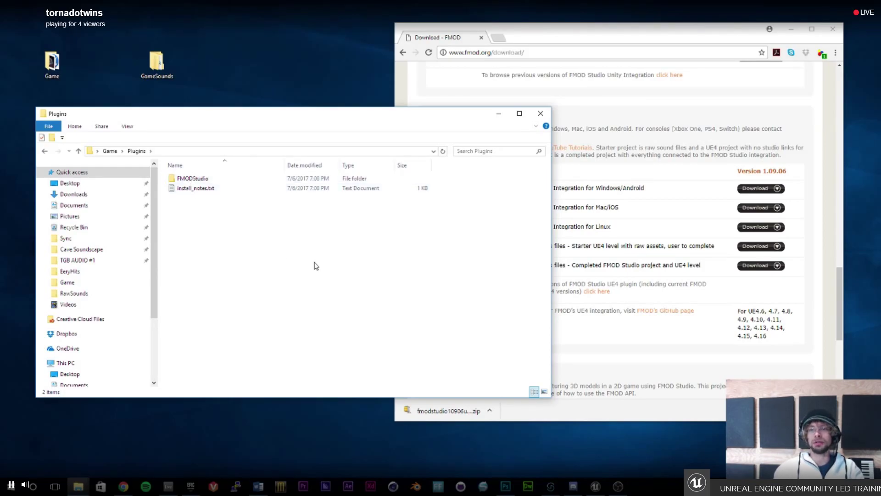
left_click(570, 38)
left_click(345, 298)
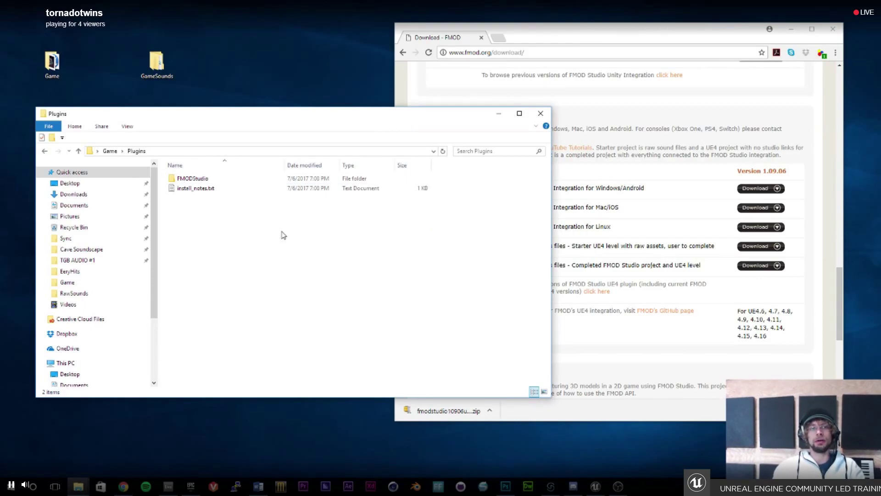
Switch to the Unreal Editor and search its plugin list for fmod.
left_click(595, 486)
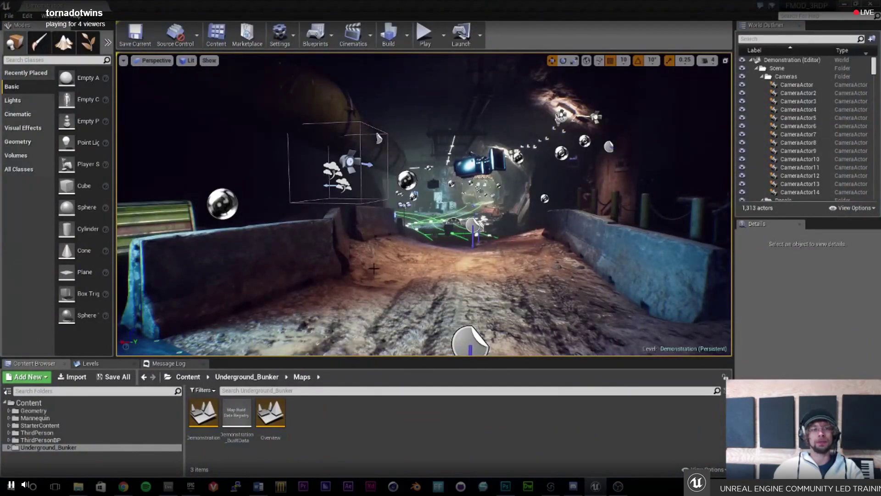
left_click_drag(444, 224, 454, 222)
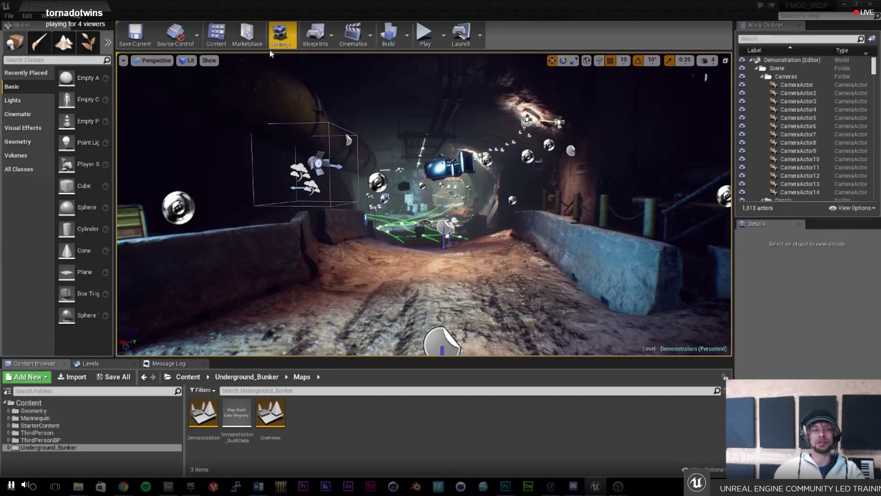
left_click(279, 34)
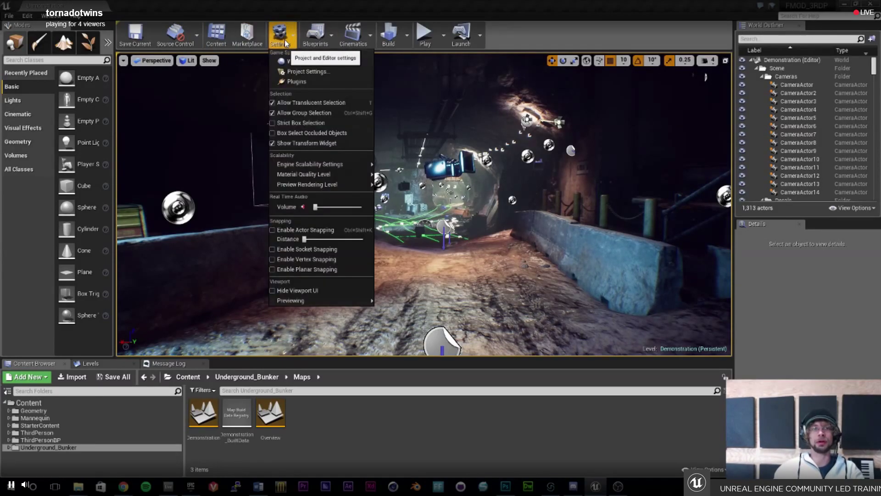
left_click(305, 83)
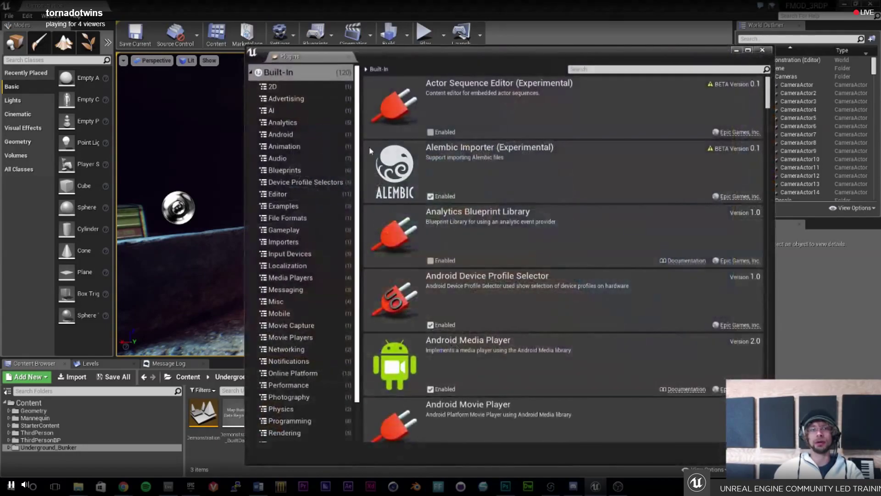
left_click(611, 69)
type("fmod")
key("BackSpace")
key("BackSpace")
key("BackSpace")
key("BackSpace")
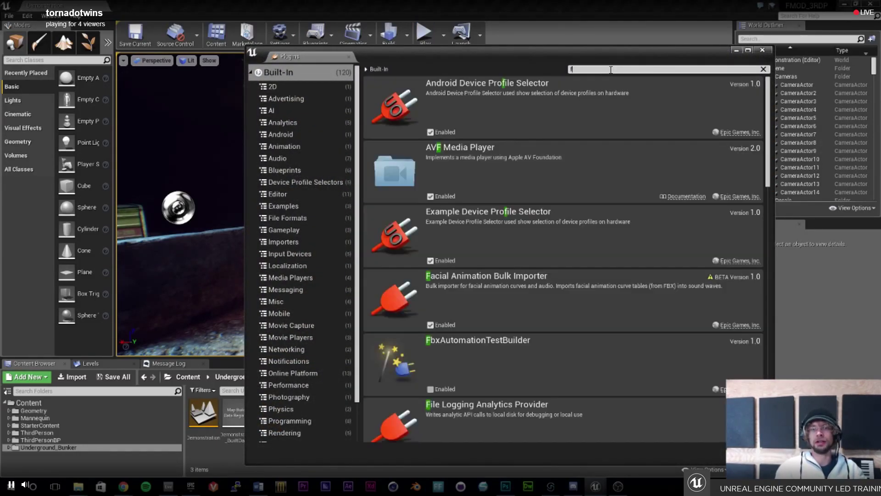
Close the plugin list and restart the Unreal Editor with the FMOD_3RDP project.
left_click(761, 50)
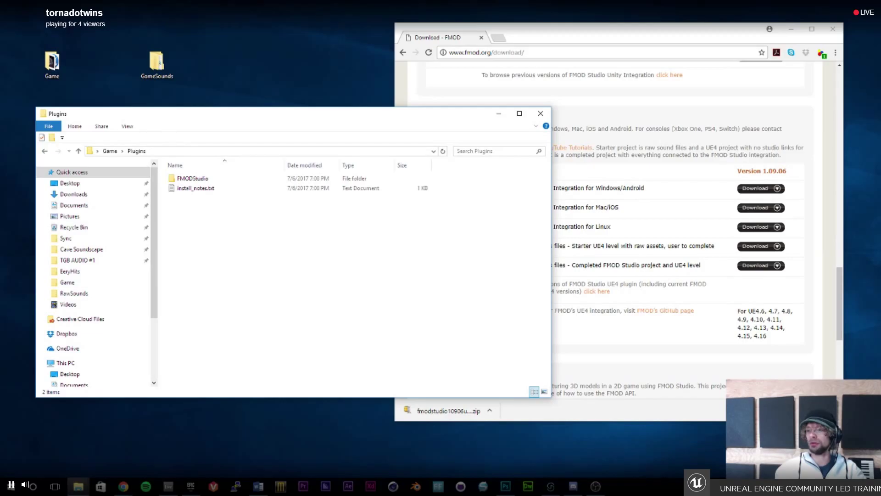
left_click(191, 486)
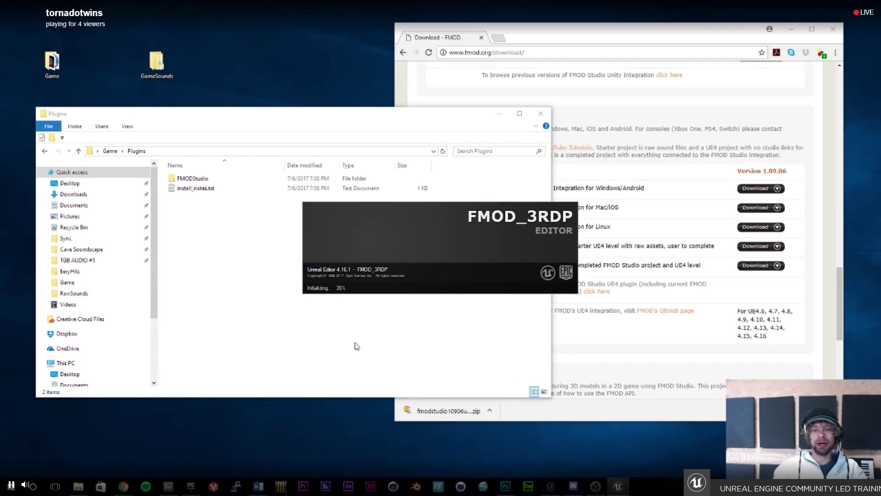
Switch to Ableton Live, enlarge its window and look over the CaveAudio-SoundEditing arrangement.
left_click(168, 486)
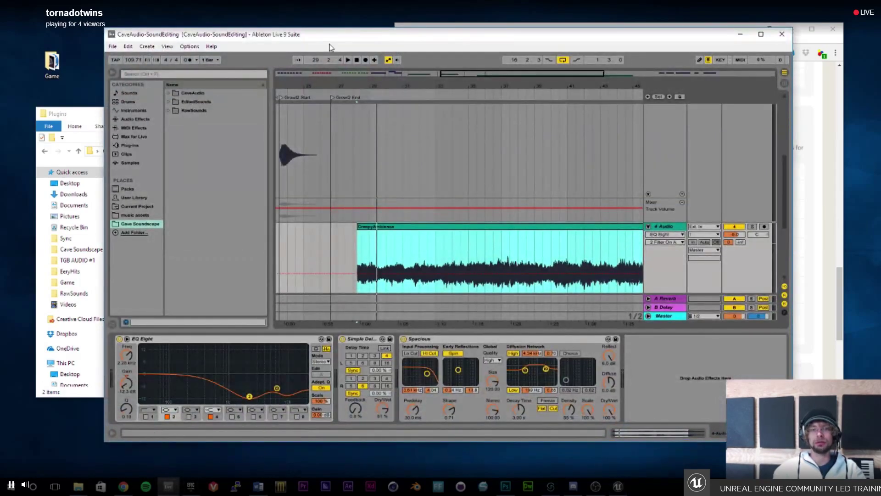
left_click_drag(350, 36, 284, 33)
left_click_drag(721, 440, 837, 464)
left_click_drag(646, 68, 444, 72)
scroll(469, 202, "up", 1)
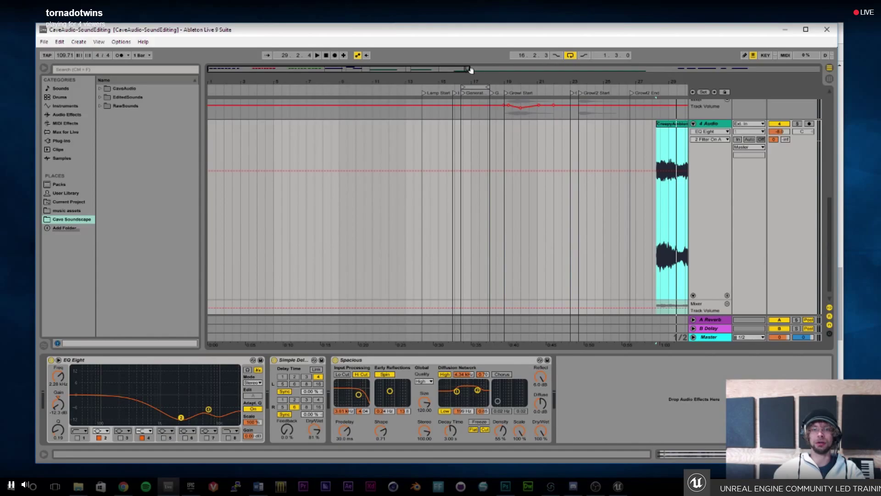
left_click_drag(470, 71, 360, 63)
Switch back to the Unreal Editor, check the installed plugins for FMOD Studio Integration and close the plugin list.
key("alt+Tab")
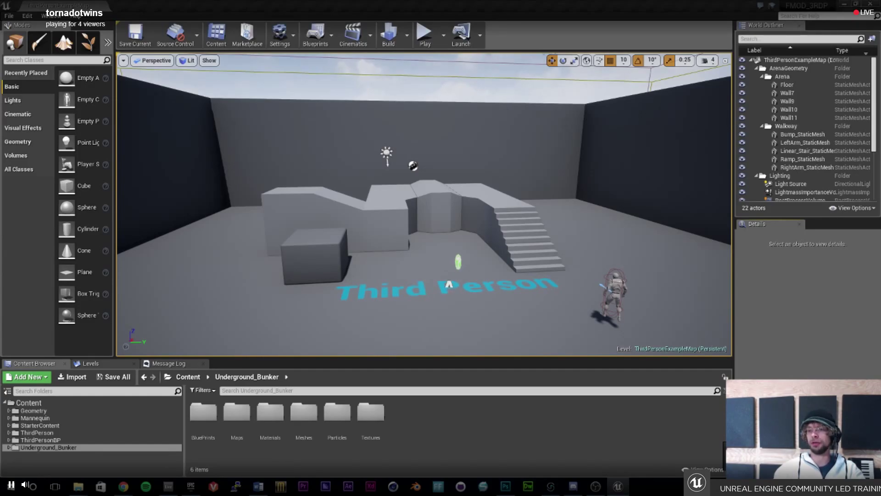
key("alt+Tab")
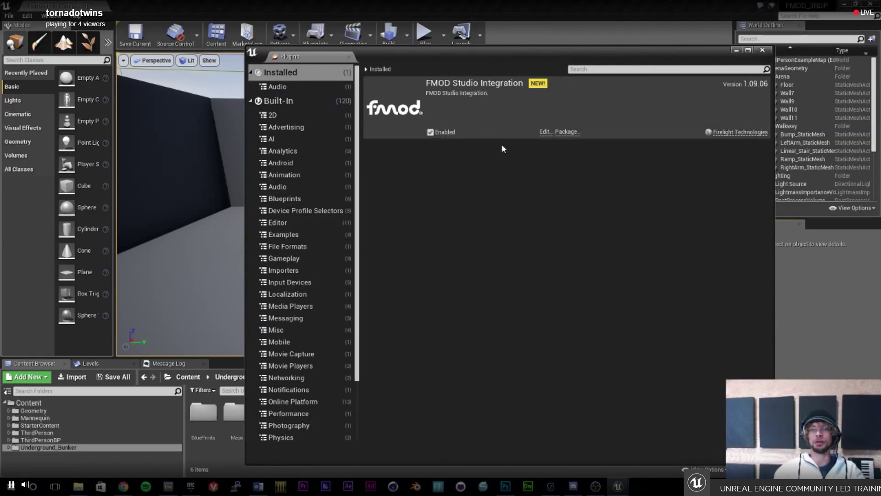
left_click(762, 50)
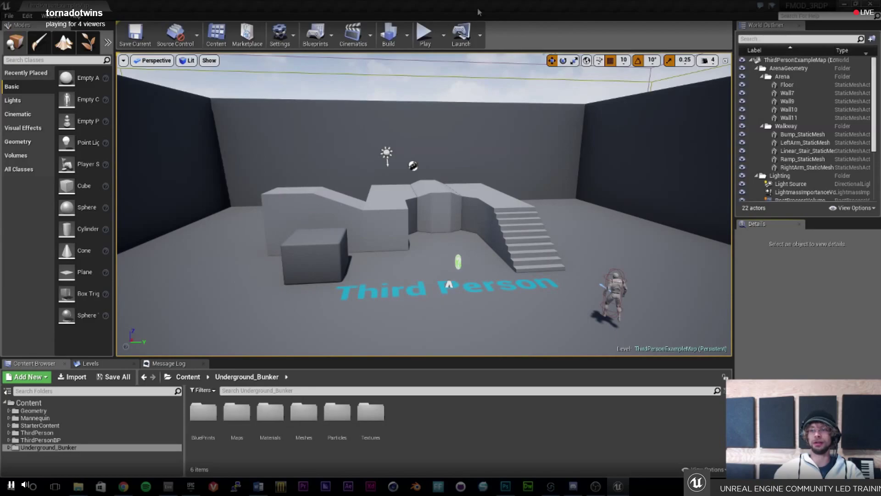
mouse_move(544, 221)
left_mouse_down()
mouse_move(537, 221)
mouse_move(546, 232)
left_mouse_up()
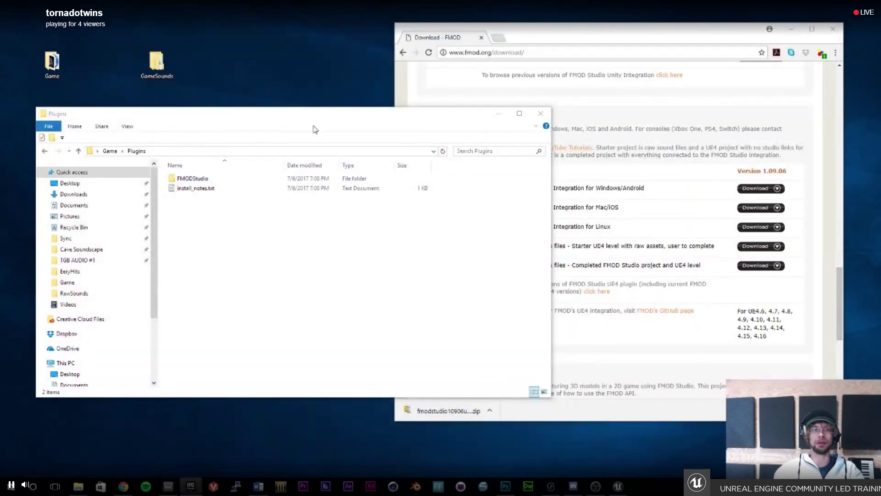
Close the Plugins folder window, shift the browser aside and open the GameSounds folder from the desktop.
left_click_drag(196, 120, 294, 159)
left_click(665, 155)
left_click_drag(554, 36, 504, 37)
left_click(159, 76)
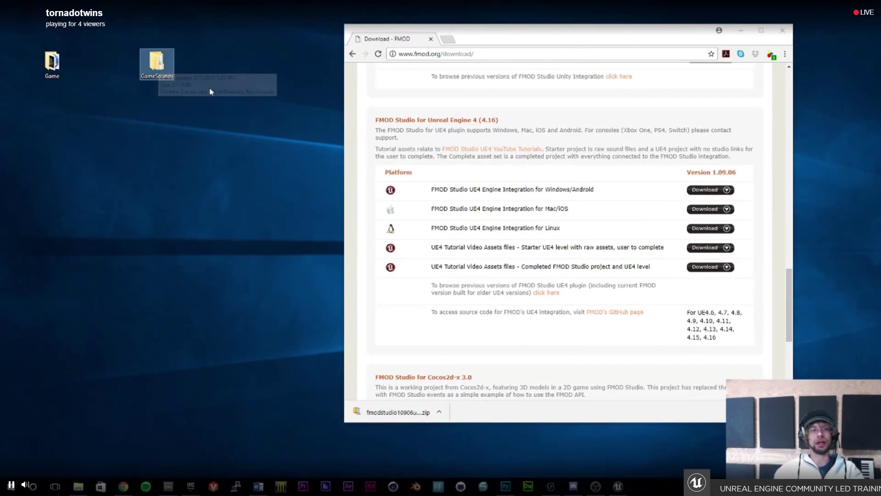
double_click(160, 68)
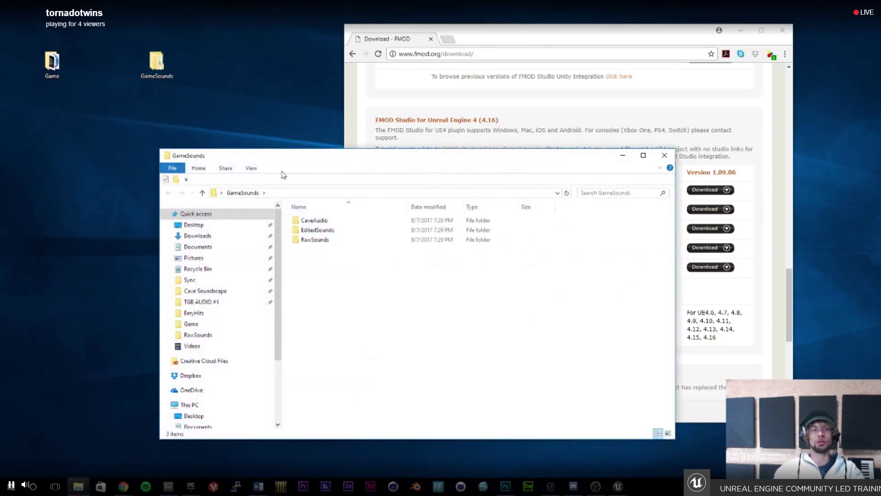
left_click_drag(288, 156, 277, 134)
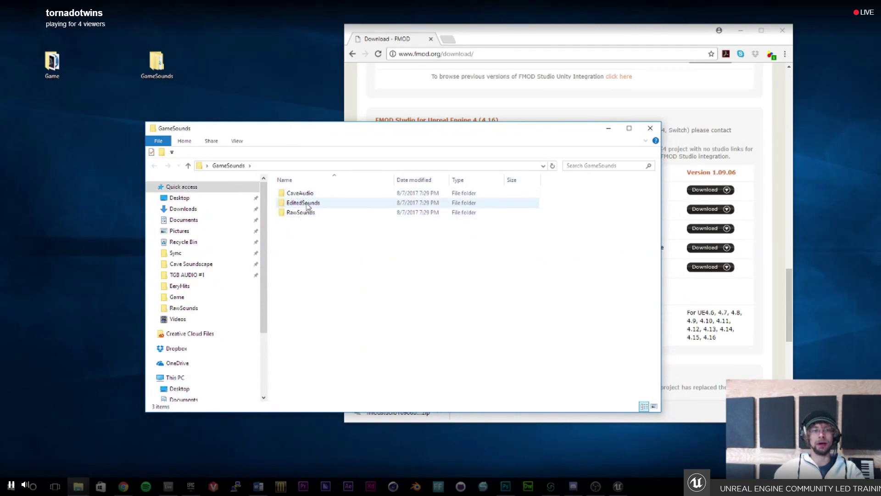
Examine the EditedSounds and RawSounds subfolders listed in the GameSounds folder.
left_click(301, 216)
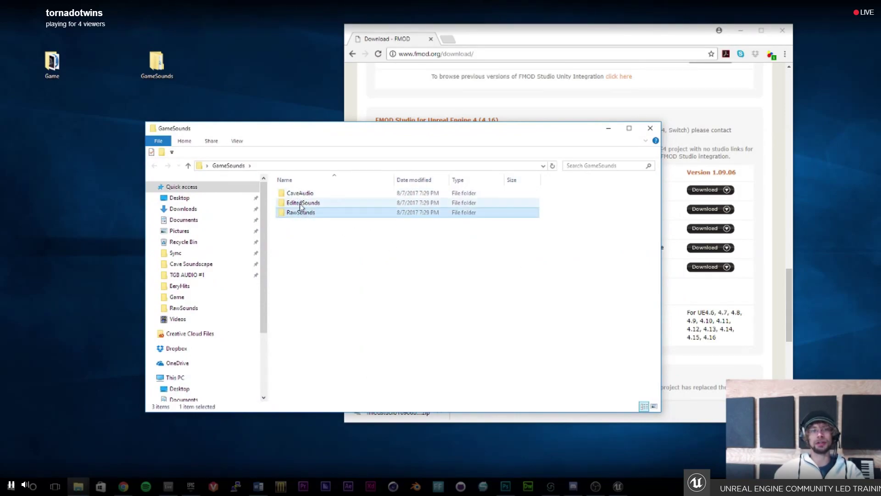
left_click(302, 205)
left_click(303, 215)
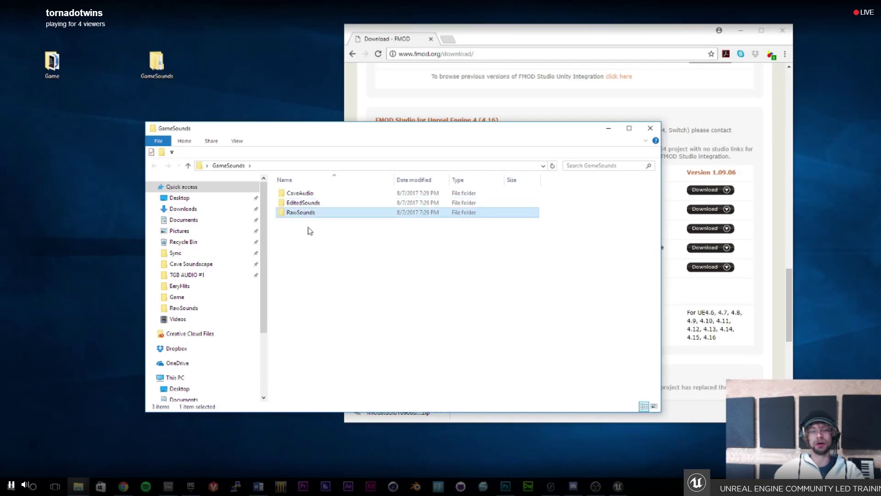
left_click(306, 204)
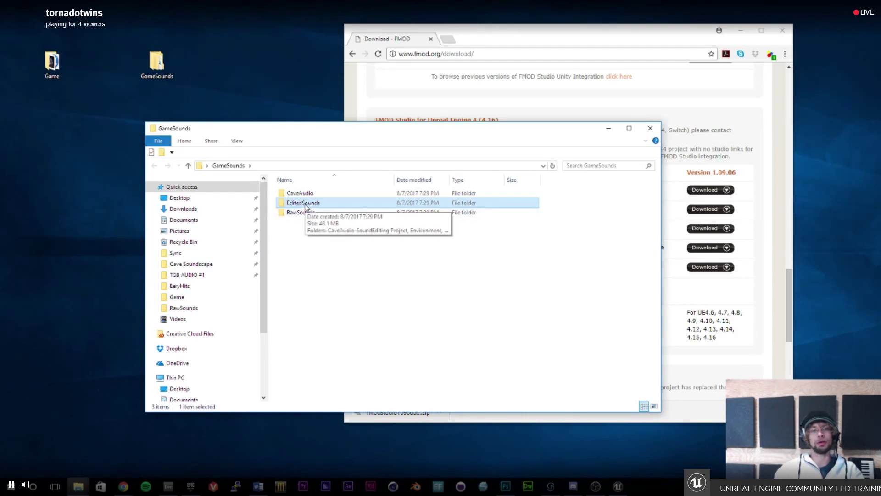
left_click_drag(310, 130, 292, 126)
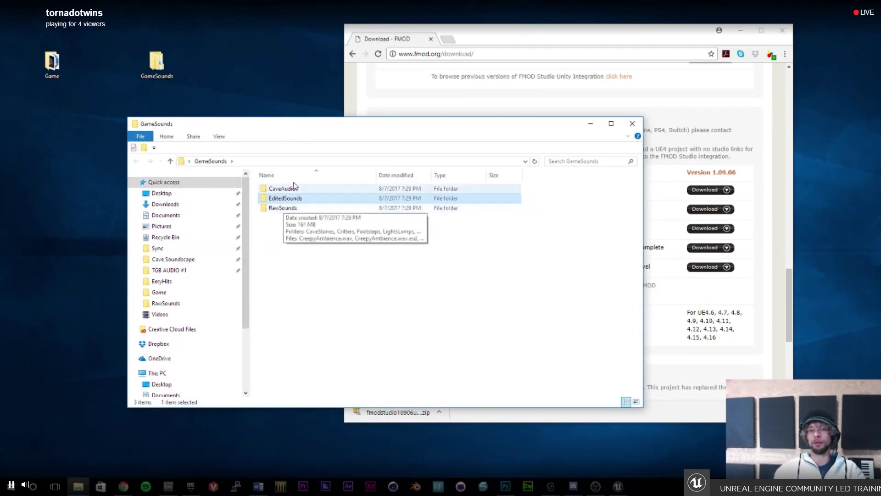
left_click_drag(301, 130, 294, 133)
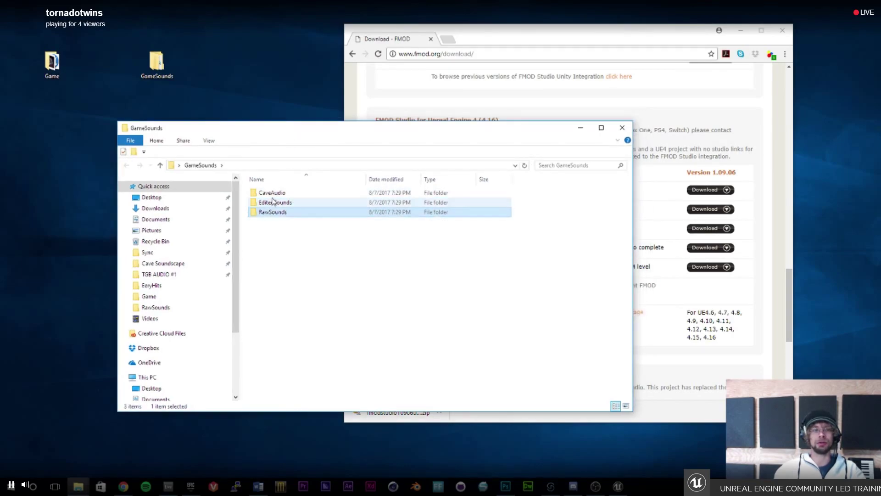
left_click(273, 214)
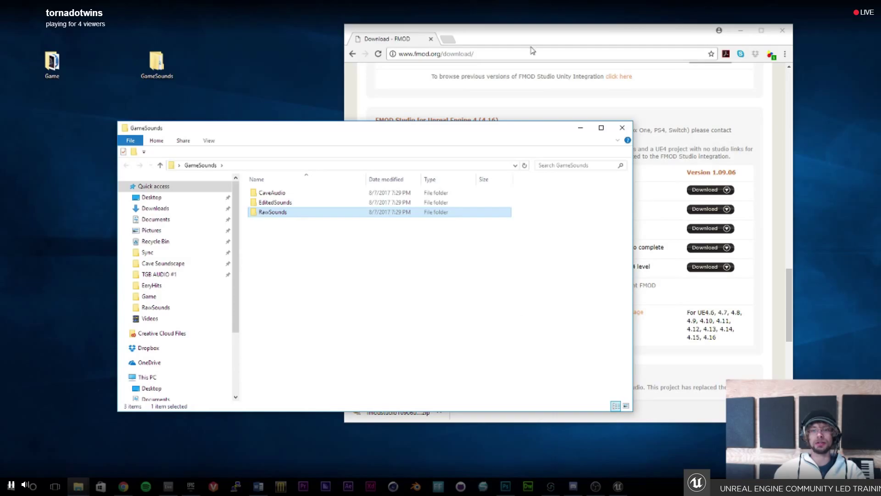
Look over the Unreal Engine 4 integration and FMOD Studio Authoring Tool downloads on the FMOD page and close the browser.
left_click(554, 33)
left_click_drag(467, 189, 572, 191)
left_click(544, 205)
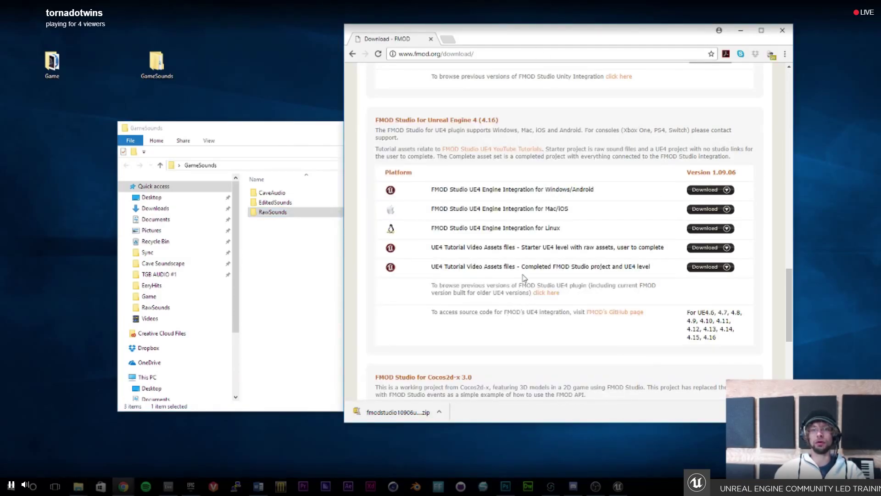
scroll(526, 269, "up", 20)
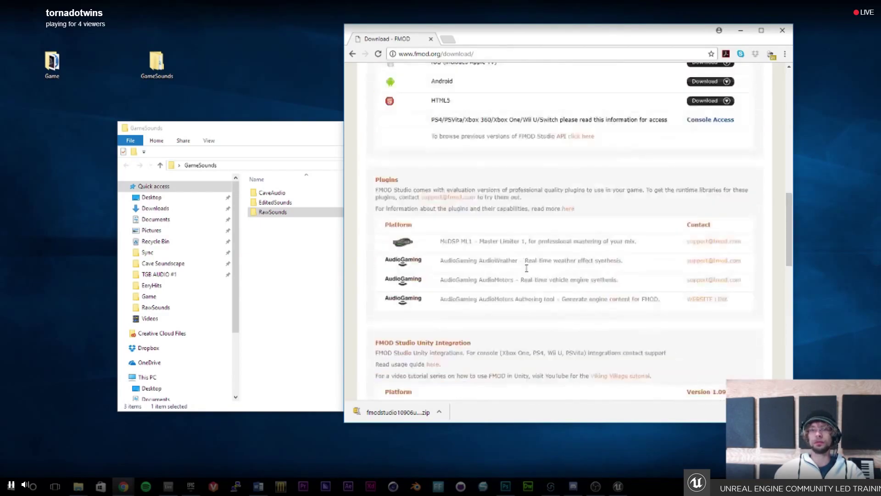
scroll(377, 134, "down", 1)
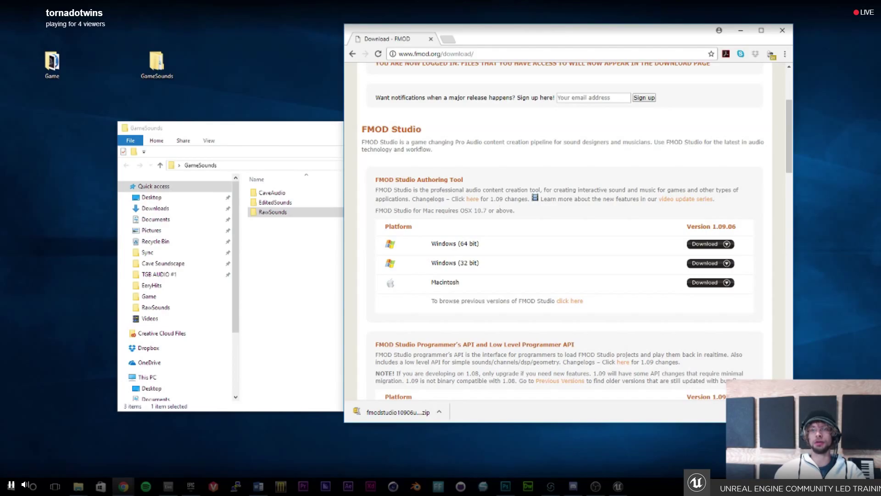
left_click(782, 31)
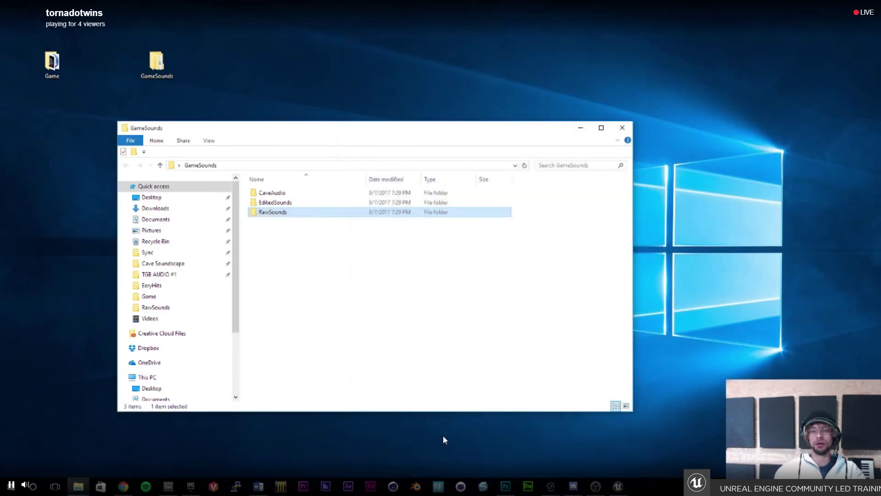
Switch to FMOD Studio, move its empty untitled project window higher on the desktop and enlarge it.
left_click(550, 486)
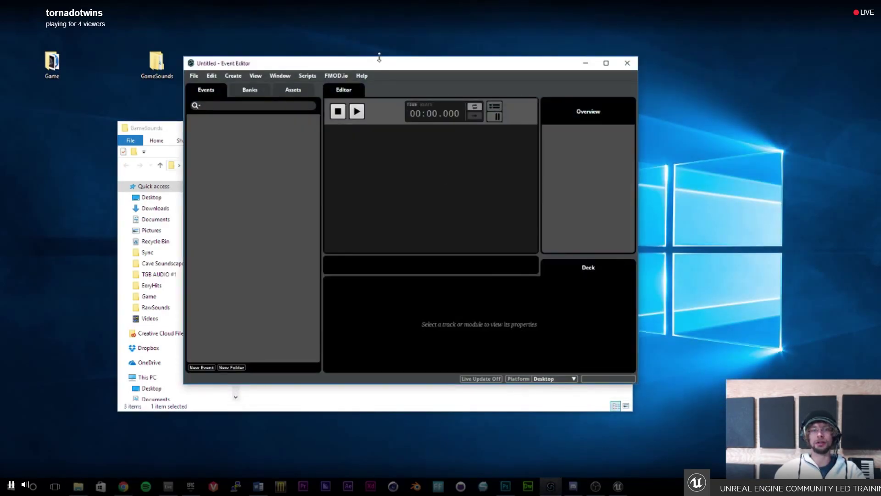
left_click_drag(381, 63, 389, 30)
left_click_drag(647, 353, 760, 420)
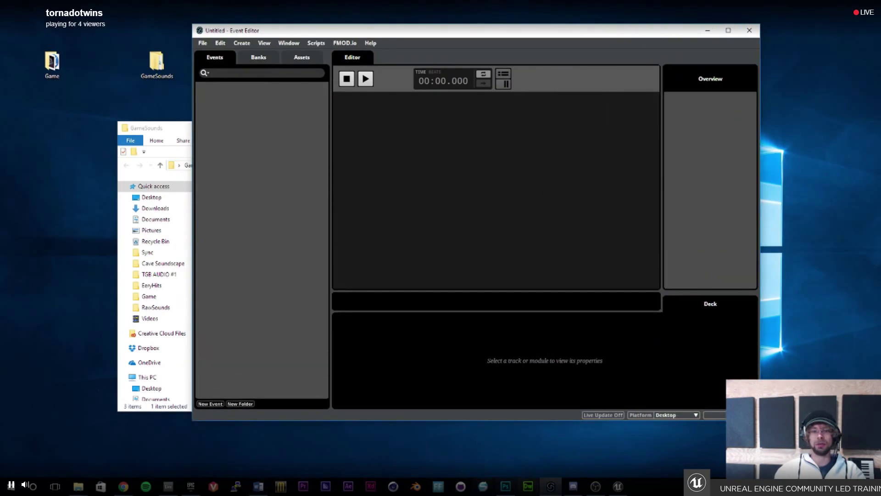
Switch to Ableton Live, look over the audio tracks of the CaveAudio-SoundEditing arrangement and minimize it.
left_click(173, 488)
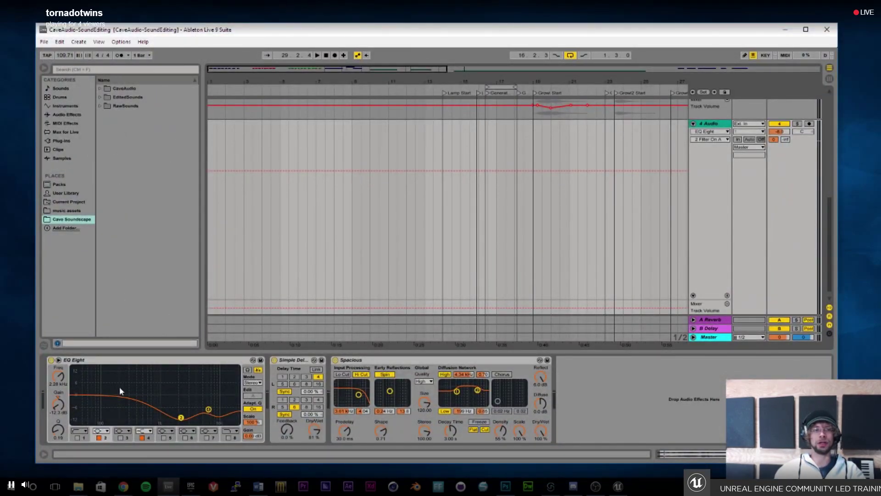
scroll(669, 216, "up", 5)
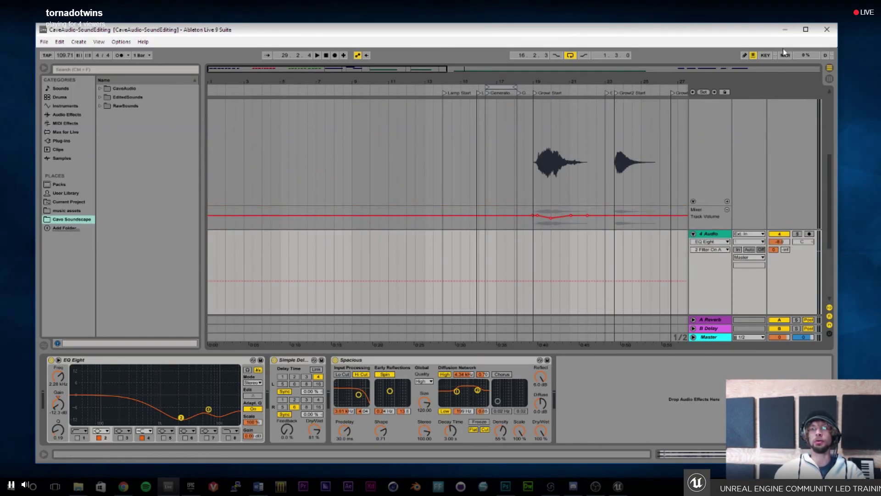
left_click(788, 33)
Shift the FMOD Studio window aside to uncover more of the GameSounds folder window and return focus to it.
left_click_drag(422, 31, 432, 36)
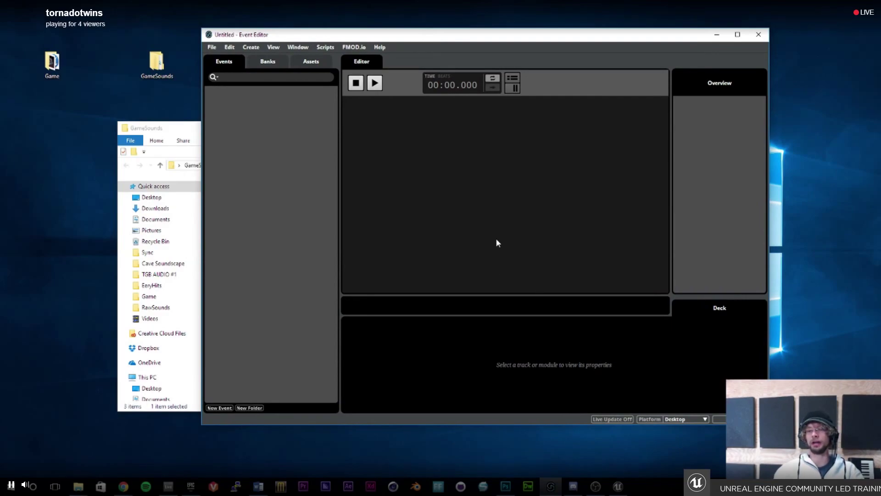
left_click_drag(444, 41, 487, 35)
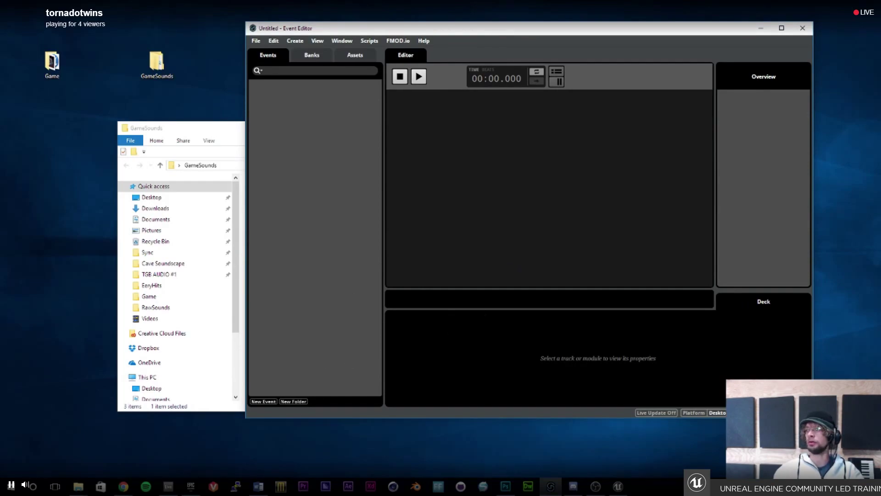
key("alt+Tab")
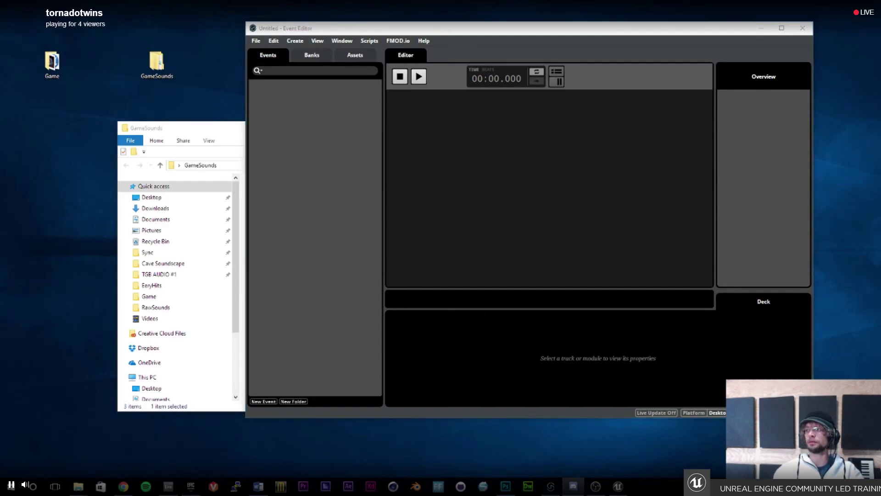
left_click(263, 137)
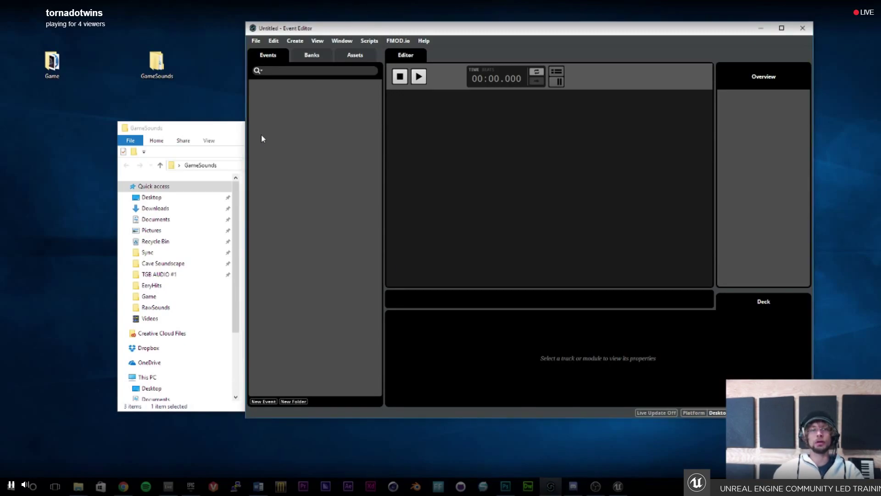
Save the untitled FMOD Studio project as CaveAudioFmod in the GameSounds folder on the desktop.
left_click(256, 40)
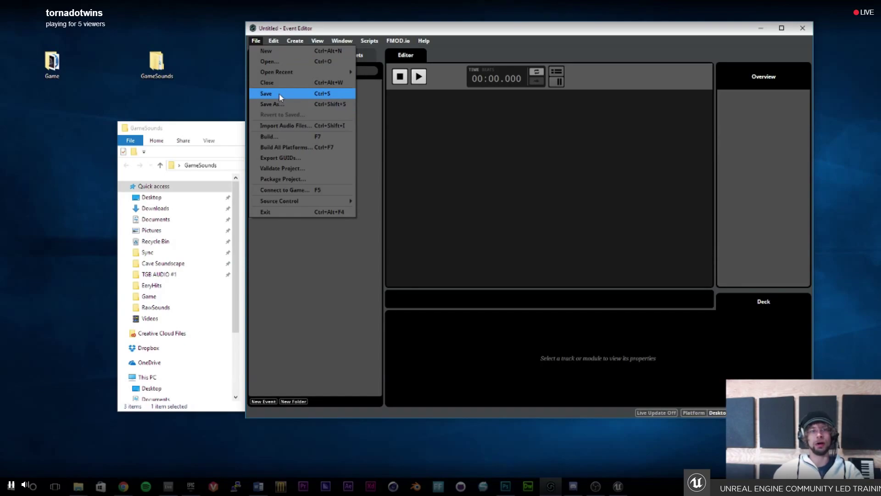
left_click(314, 32)
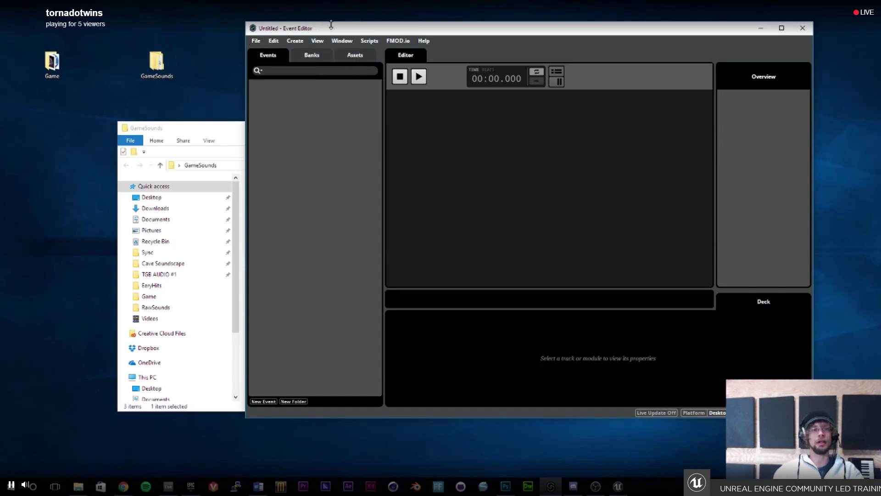
left_click(256, 40)
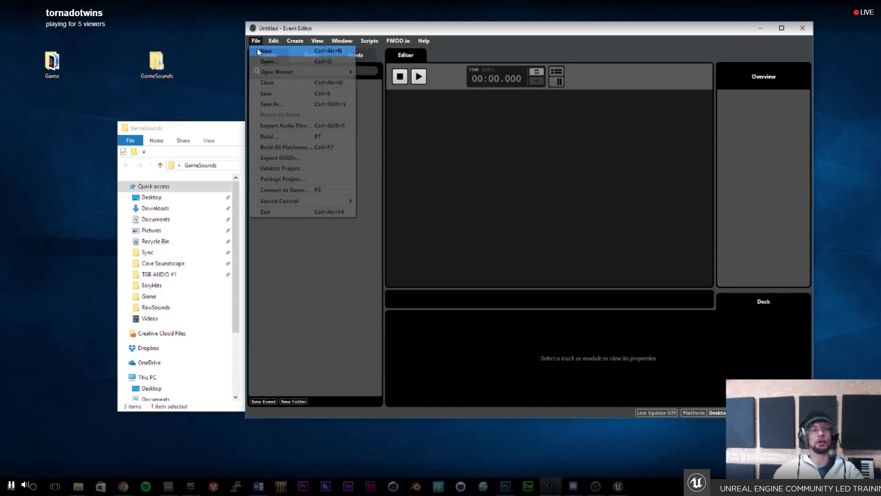
left_click(265, 93)
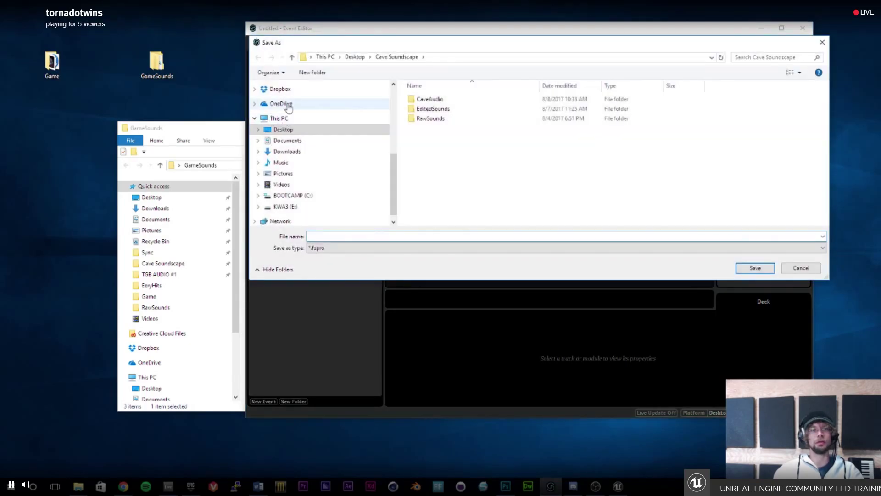
left_click(288, 133)
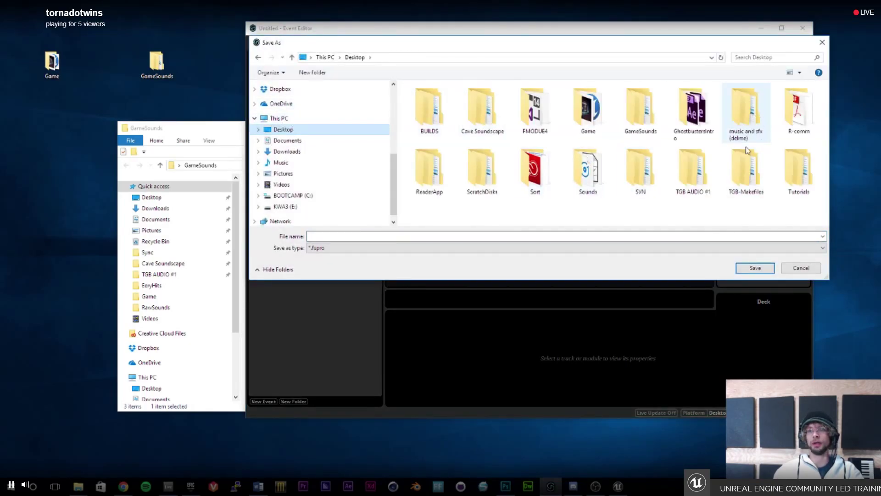
double_click(629, 126)
left_click(319, 236)
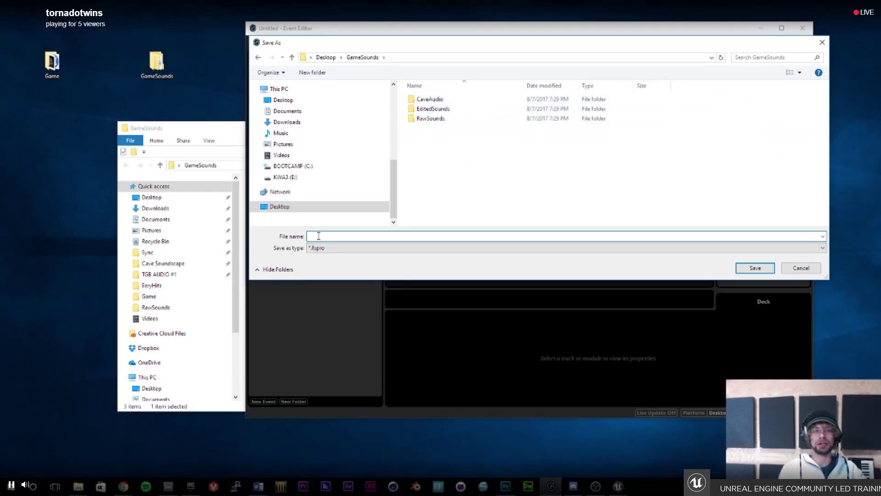
type("Ca")
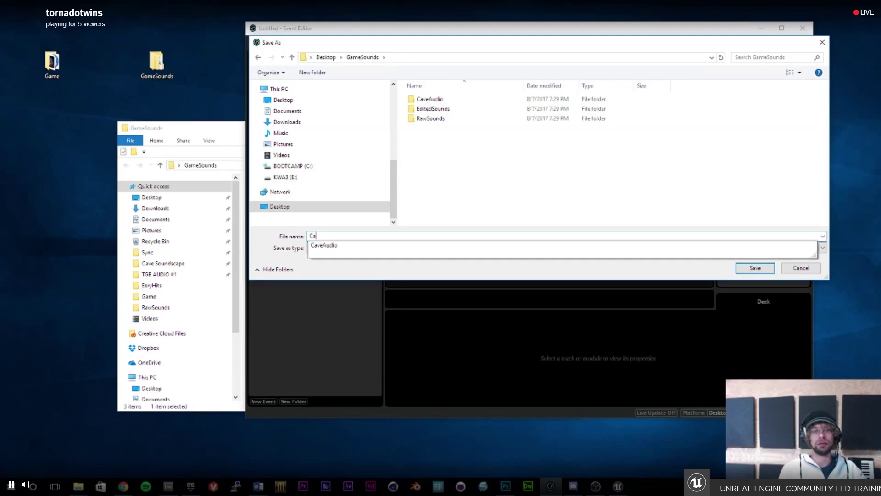
type("veAUUDudioF")
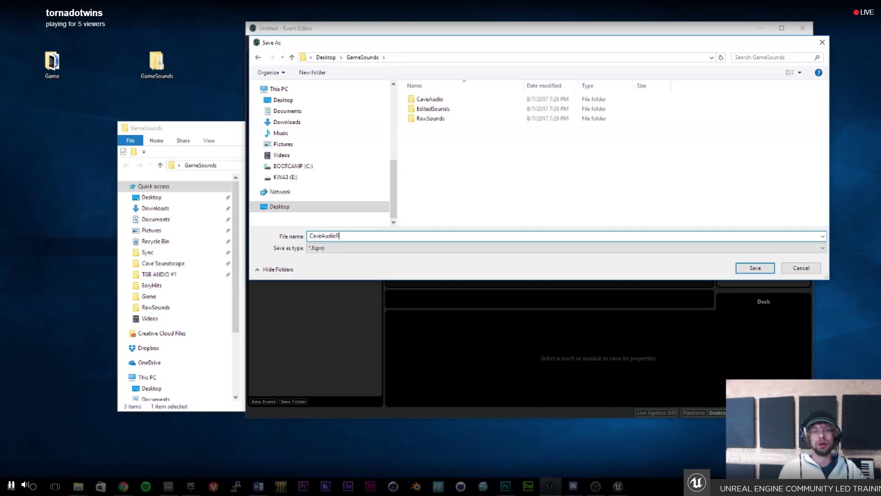
type("mod")
key("Return")
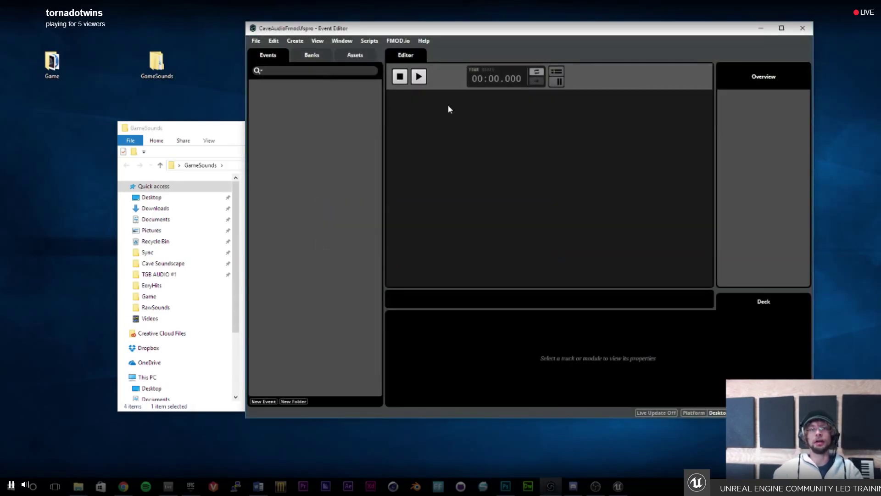
Bring the GameSounds folder window forward, check it for the saved CaveAudioFmod project folder and close the window.
left_click_drag(476, 33, 481, 41)
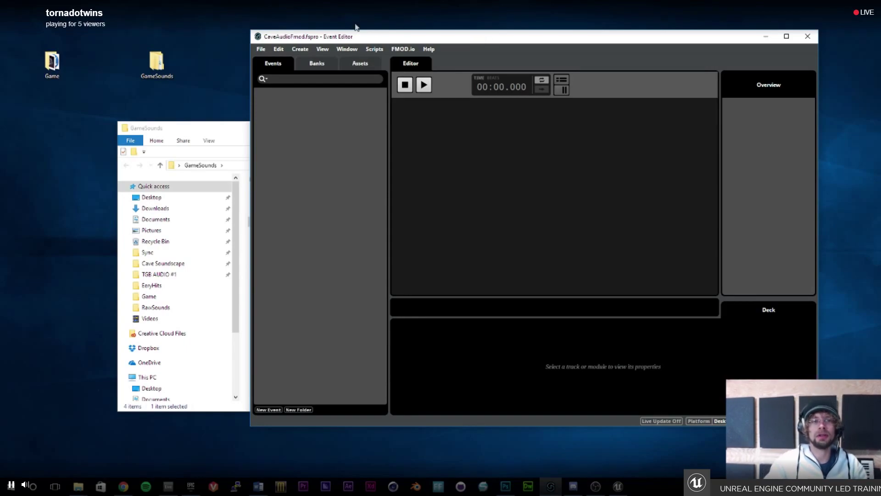
left_click(219, 132)
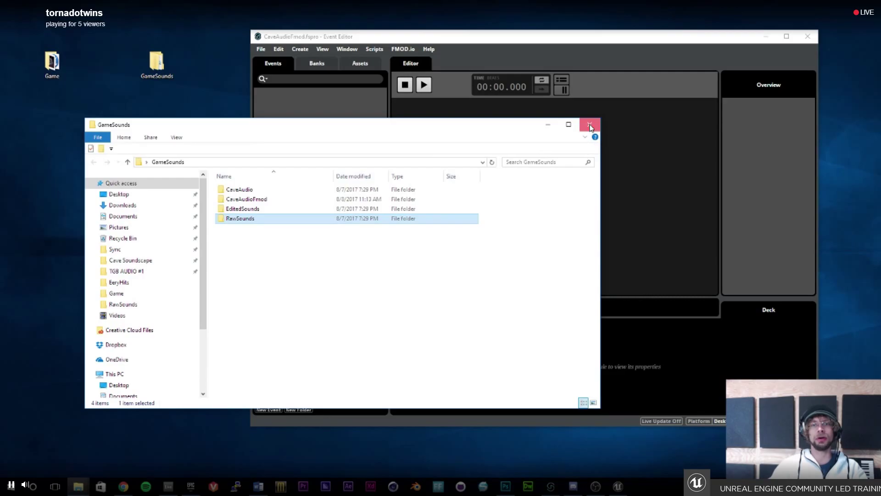
left_click(590, 125)
Open the Content folder inside the desktop's Game folder and compare it with the Content Browser folders in the Unreal Editor.
double_click(52, 63)
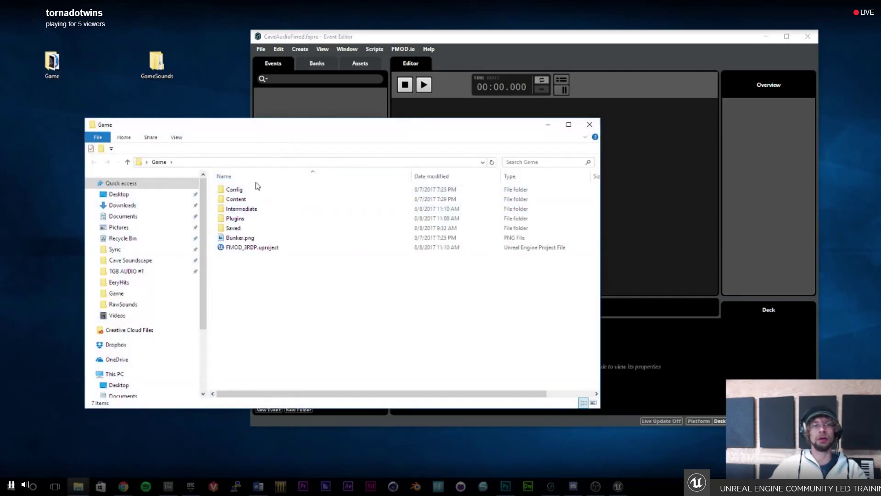
double_click(247, 199)
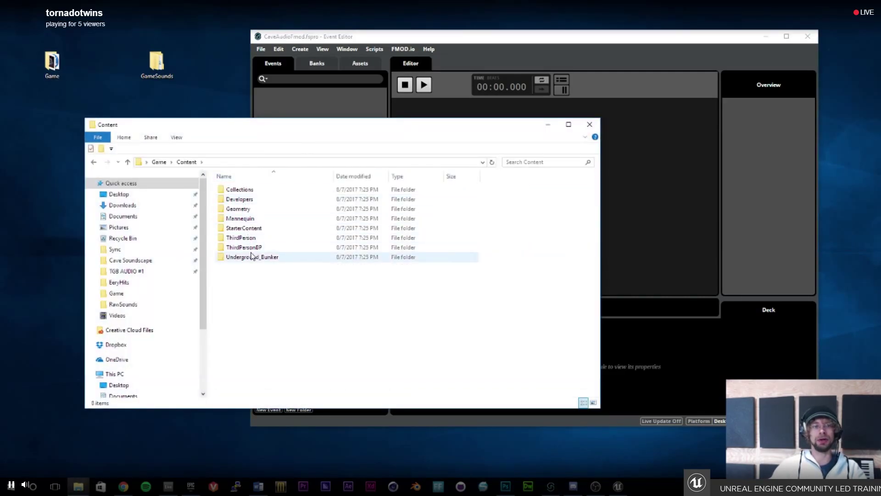
left_click(617, 487)
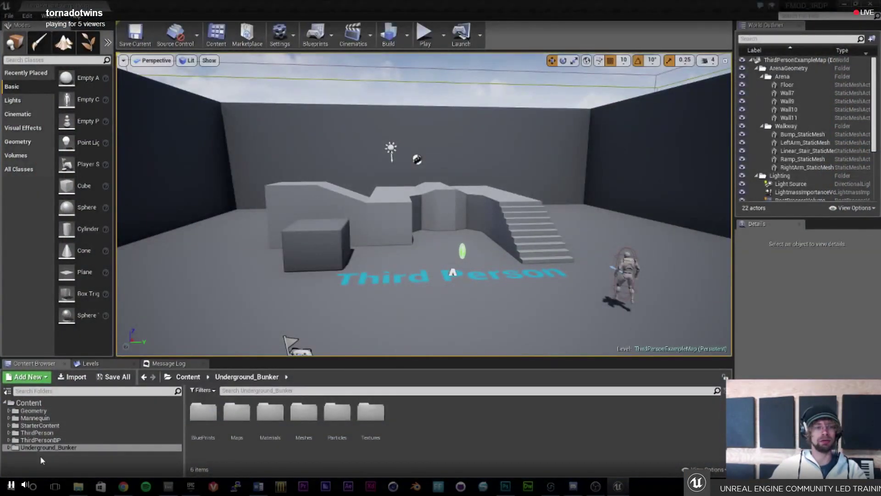
left_click(844, 4)
Create a folder named FMOD in the game's Content folder and open it.
right_click(264, 305)
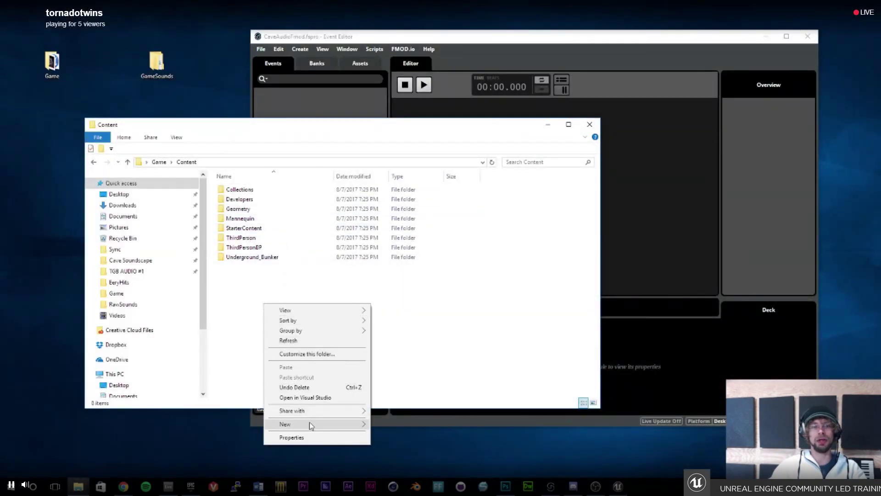
mouse_move(341, 425)
left_click(391, 299)
type("FMOD")
key("Return")
key("Return")
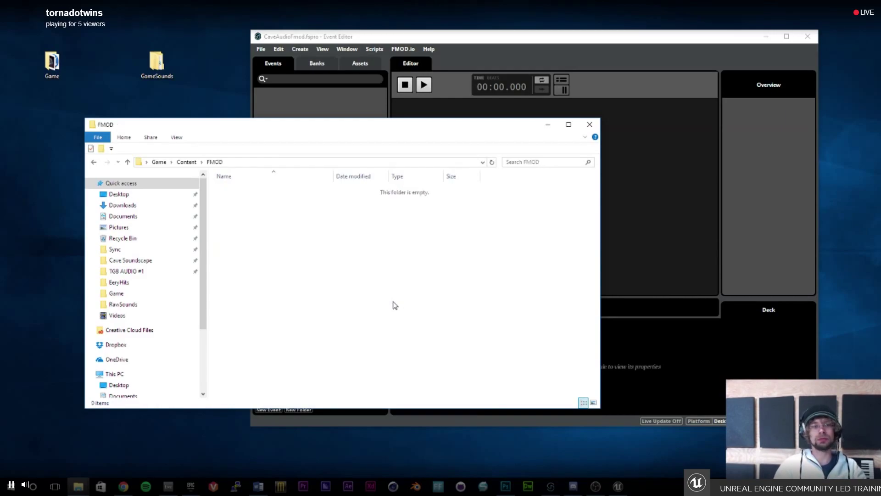
Switch back to FMOD Studio, open the Build preferences with the built banks output directory and reposition the preferences window.
left_click(376, 39)
left_click(262, 49)
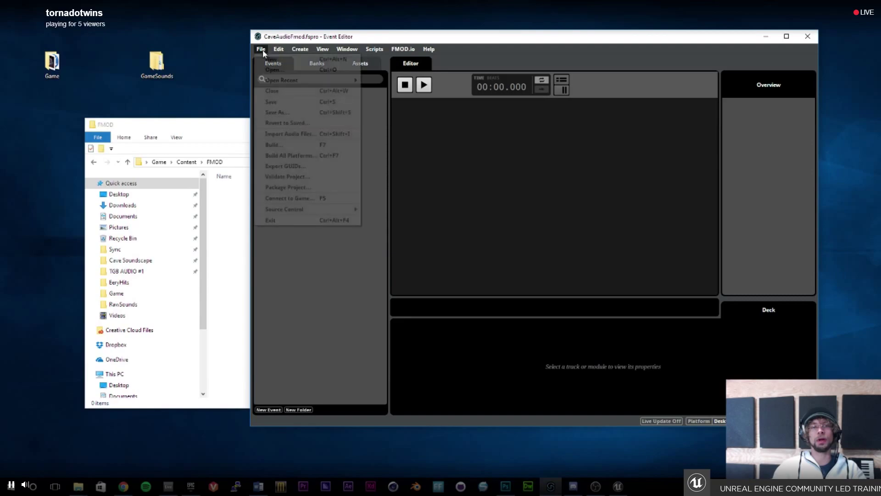
mouse_move(279, 49)
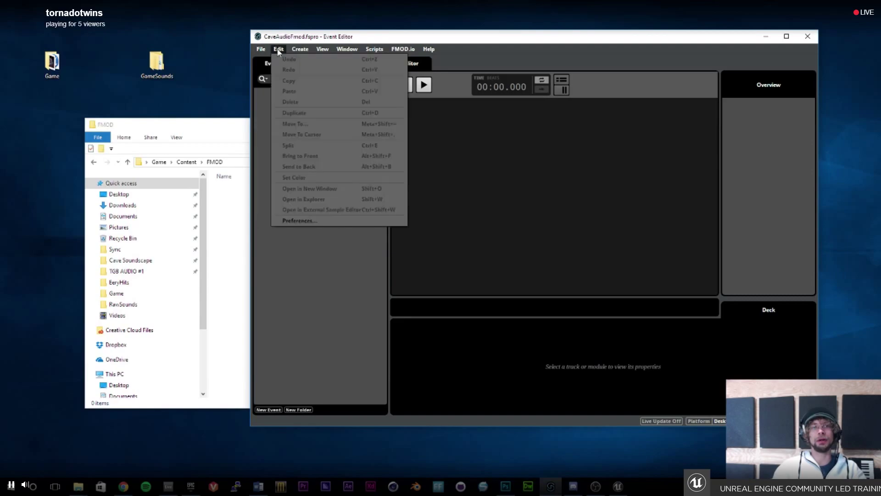
left_click(298, 221)
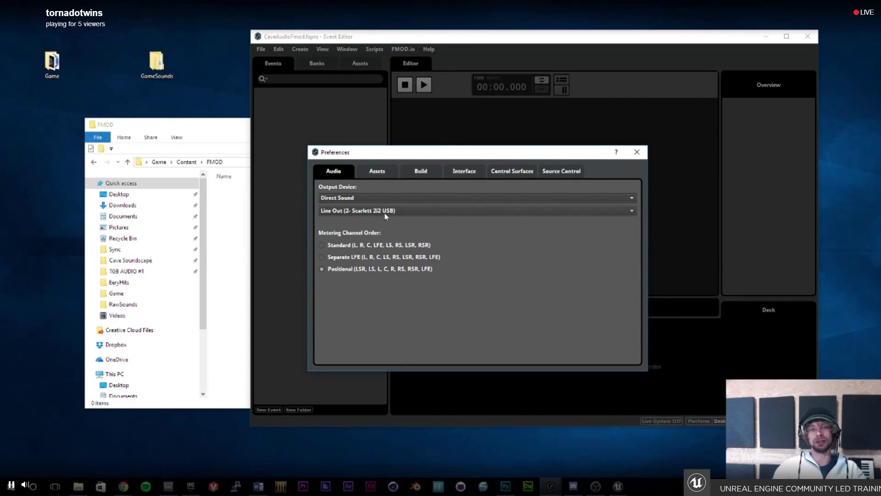
left_click(422, 173)
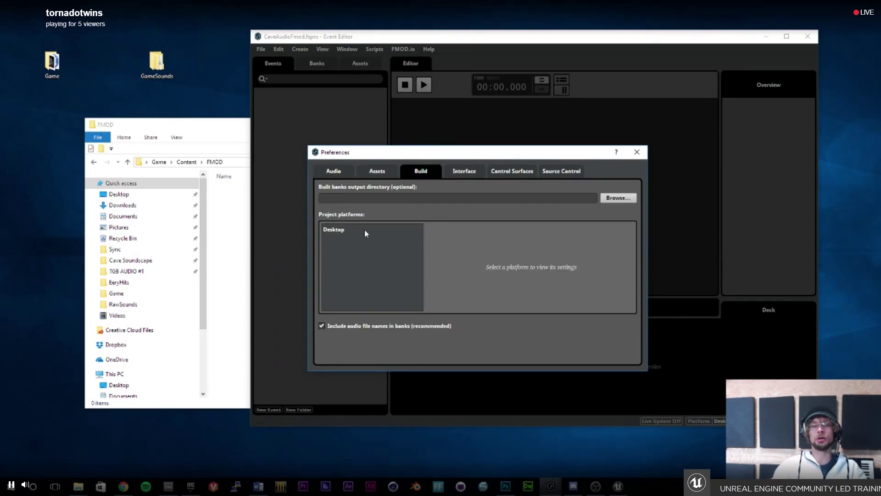
left_click_drag(380, 152, 384, 140)
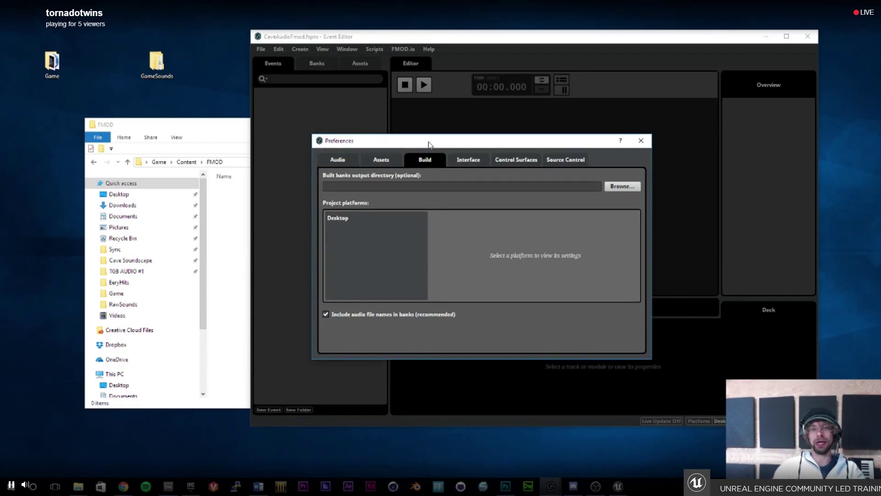
left_click_drag(428, 140, 428, 136)
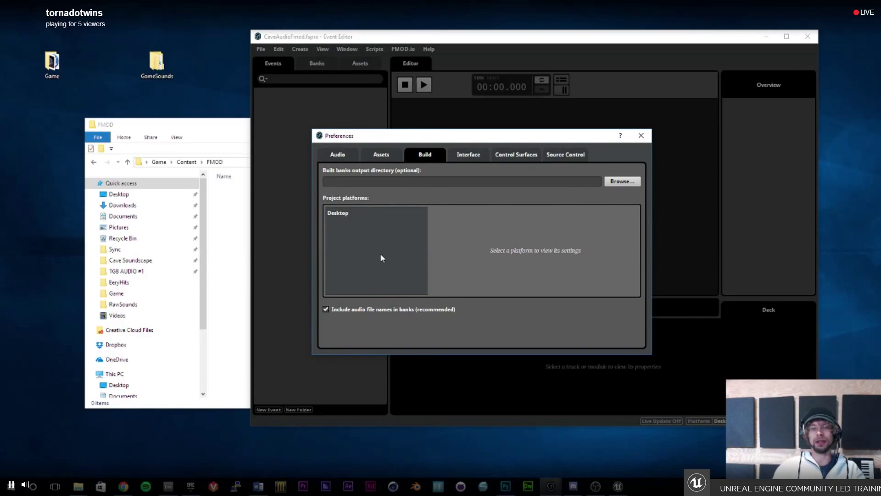
left_click_drag(410, 135, 405, 134)
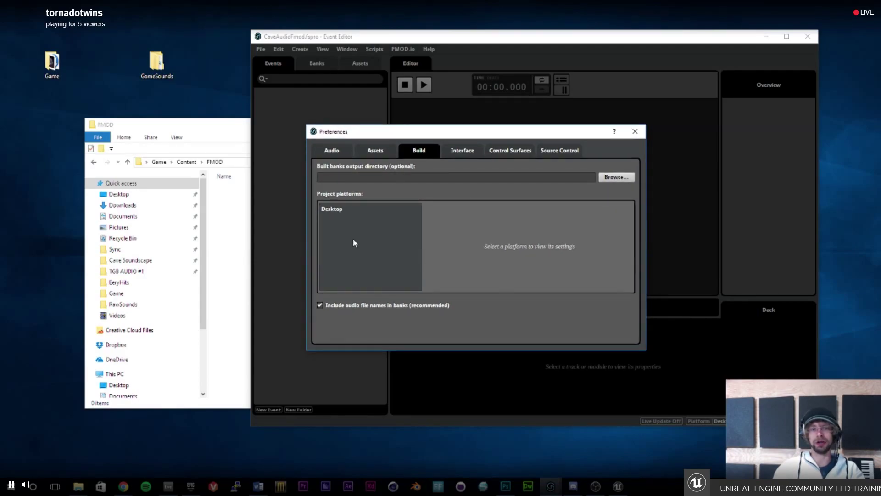
Examine the Desktop platform's build settings and the list of other platforms that can be added to the project.
left_click(331, 210)
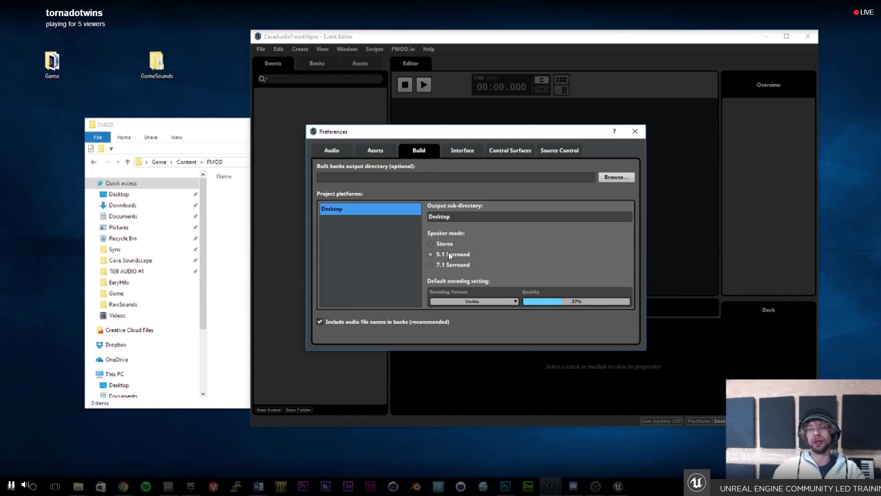
left_click_drag(439, 132, 434, 129)
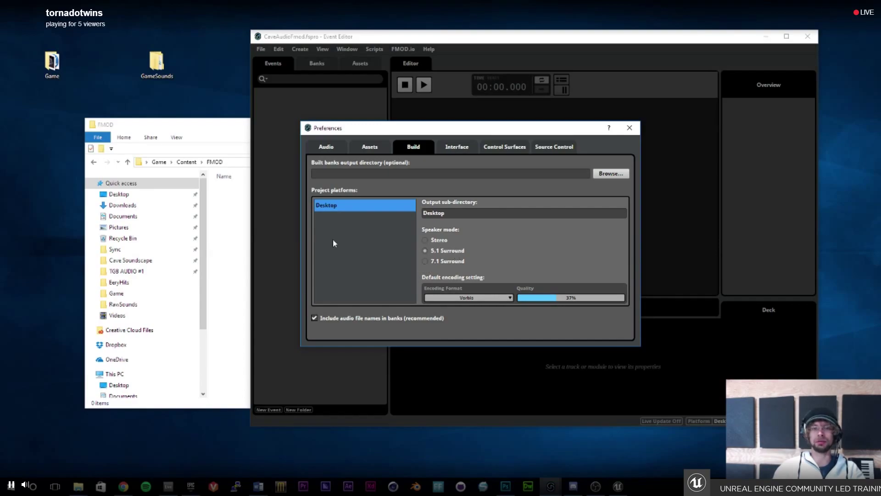
right_click(342, 222)
mouse_move(381, 228)
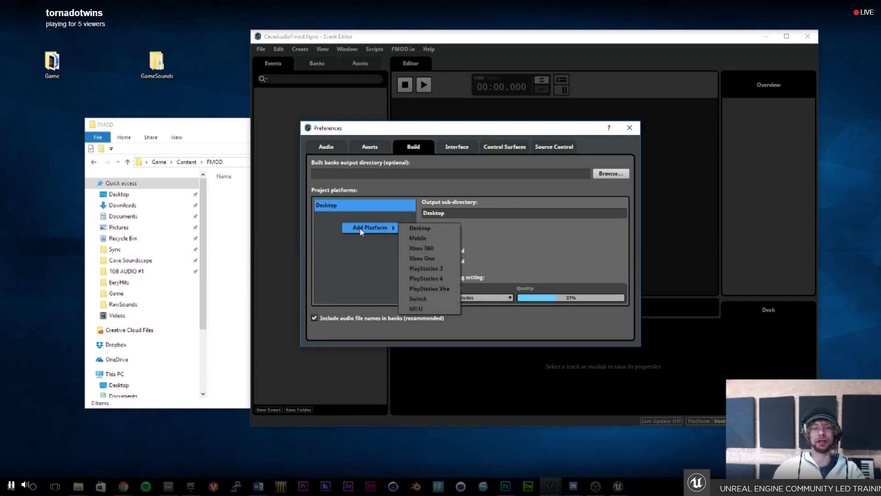
left_click(443, 231)
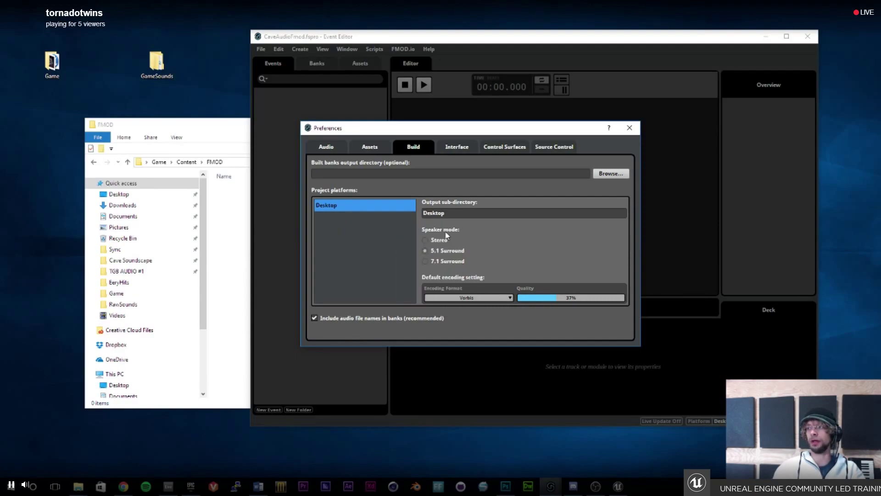
Set the project's assets folder to the desktop's GameSounds folder in the Assets preferences.
left_click(373, 147)
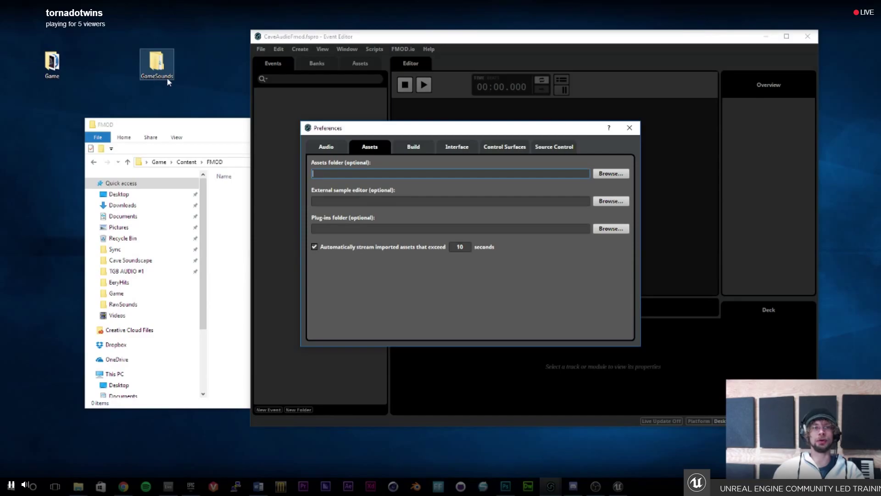
left_click(611, 173)
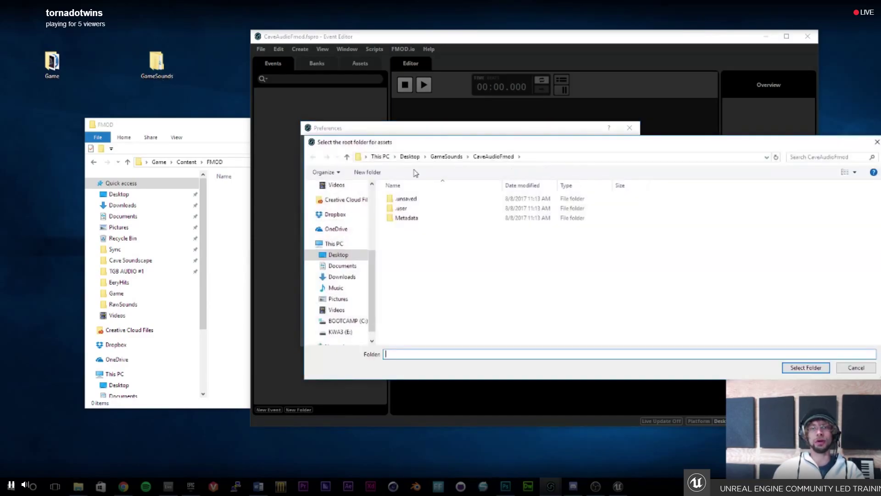
left_click(439, 156)
left_click(790, 368)
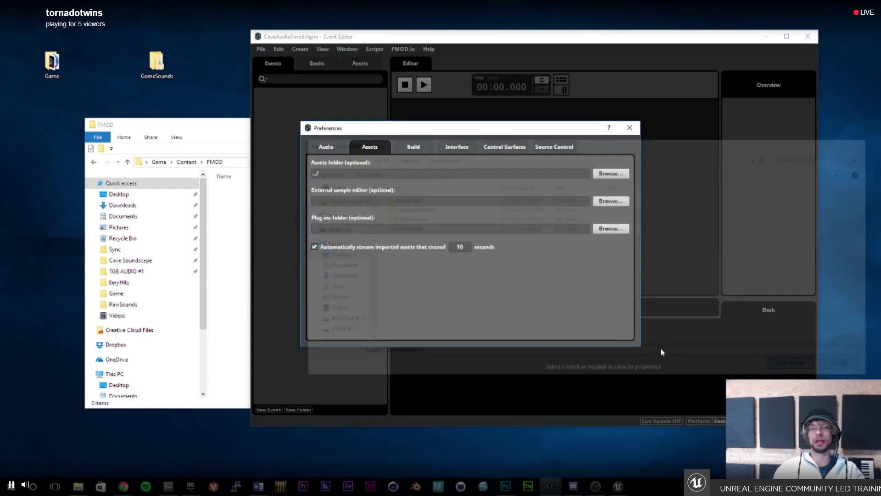
left_click(341, 200)
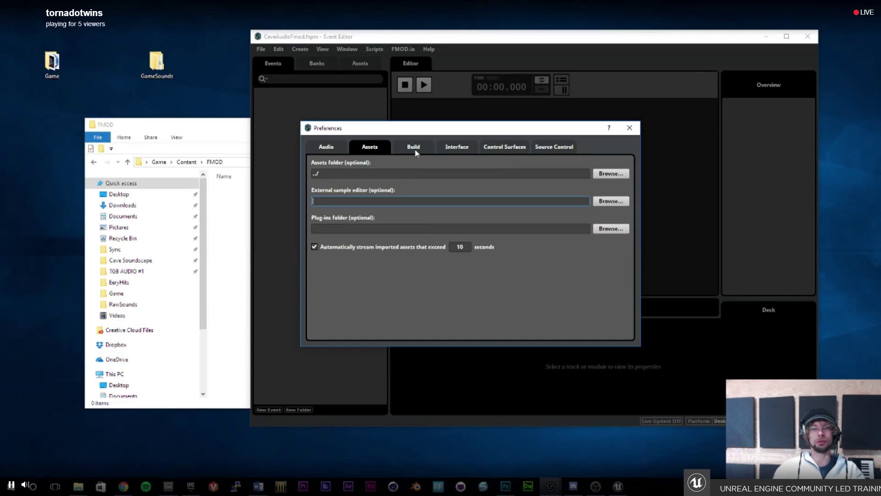
Review the Source Control integration types, leave the integration set to None and reposition the preferences window.
left_click(564, 151)
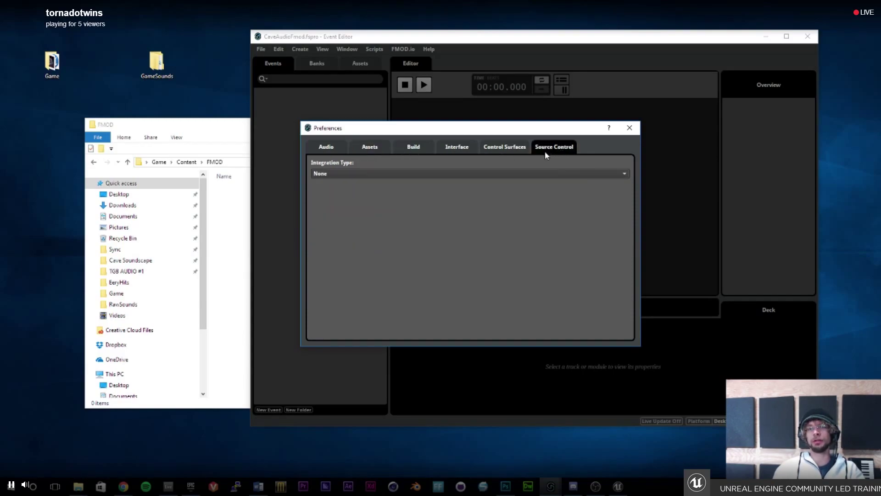
left_click(167, 64)
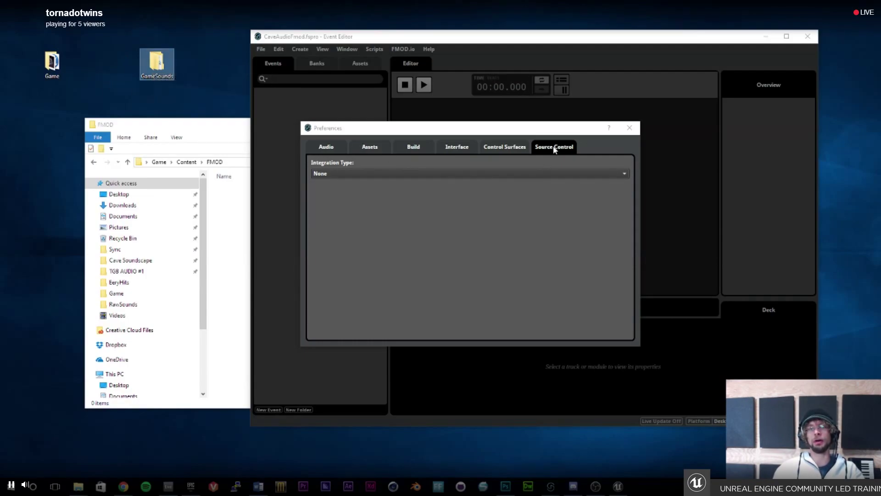
left_click(372, 174)
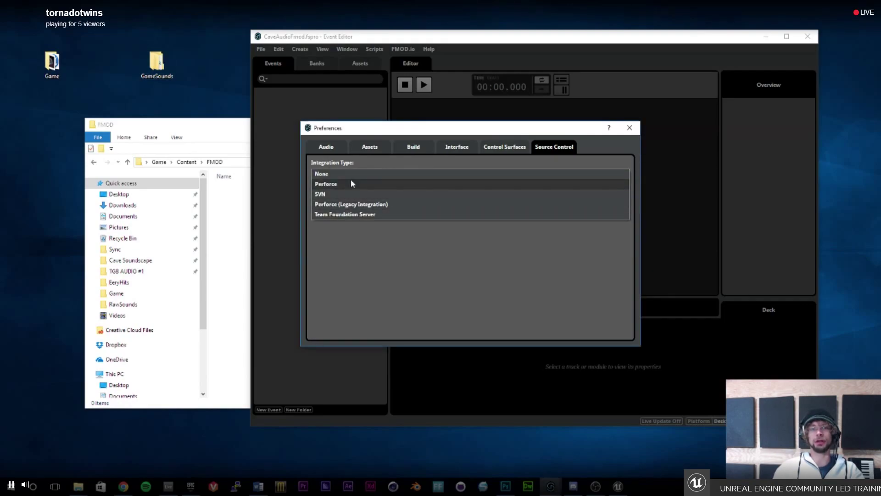
left_click(385, 266)
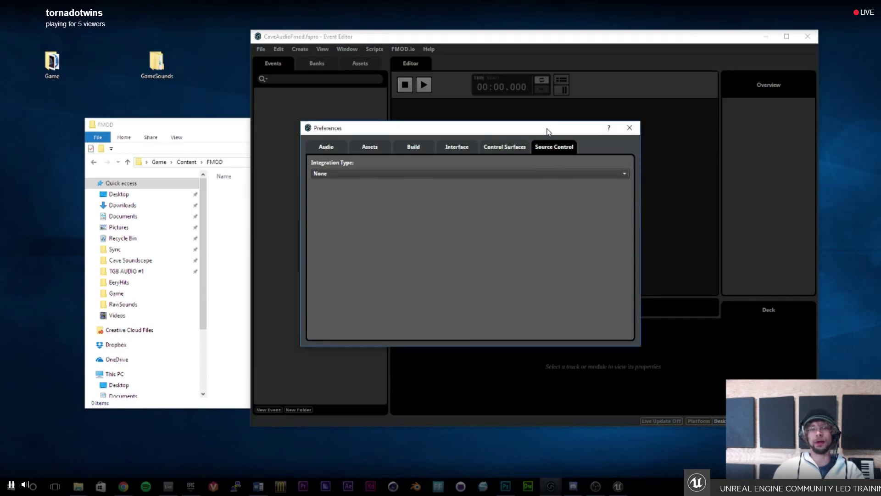
left_click_drag(548, 129, 535, 133)
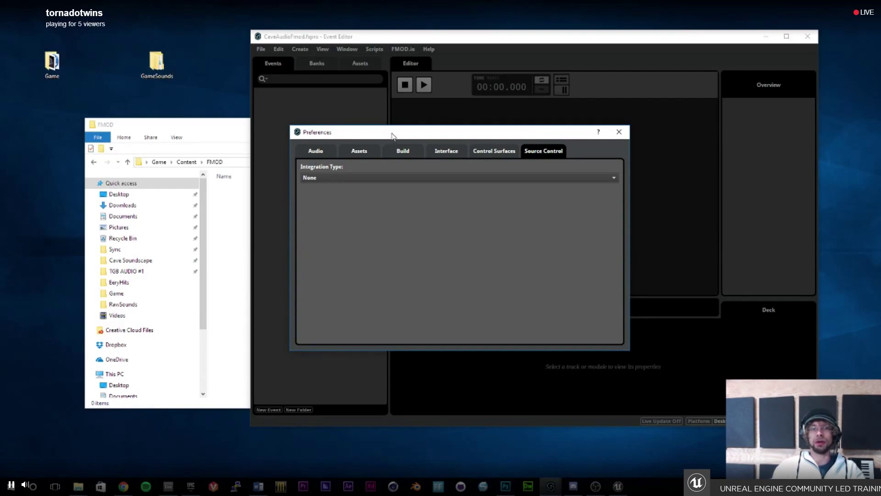
left_click_drag(392, 133, 392, 136)
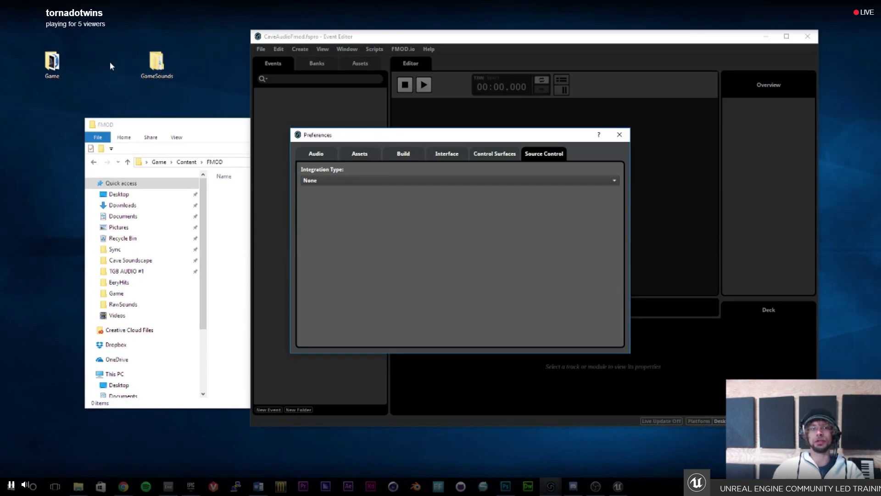
Recheck the Assets preferences and choose Line Out (2- Scarlett 2i2 USB) as the audio output device.
left_click(359, 155)
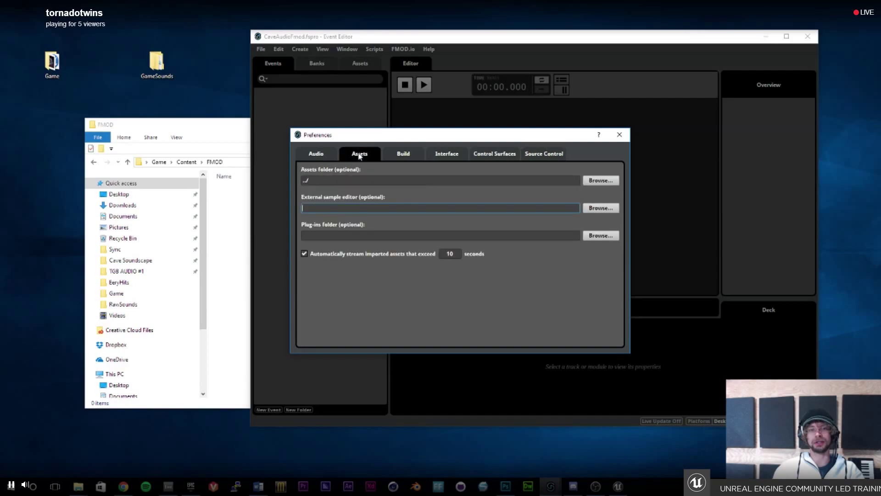
left_click(320, 155)
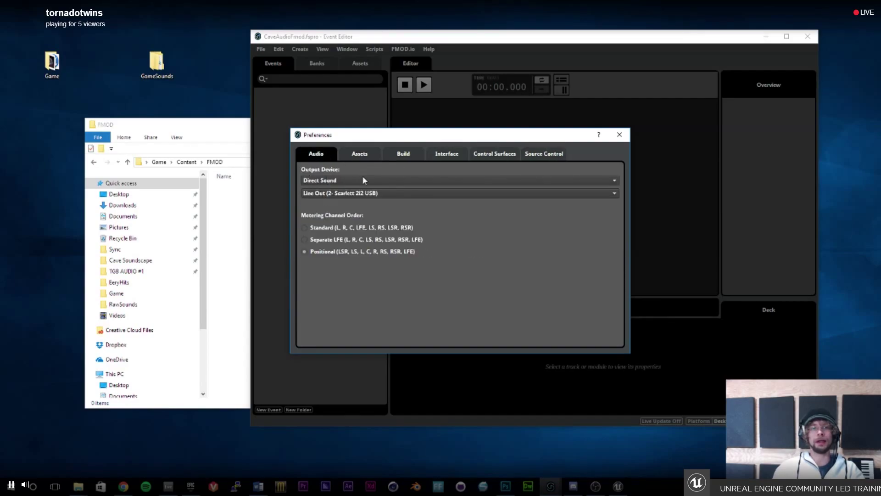
left_click(347, 196)
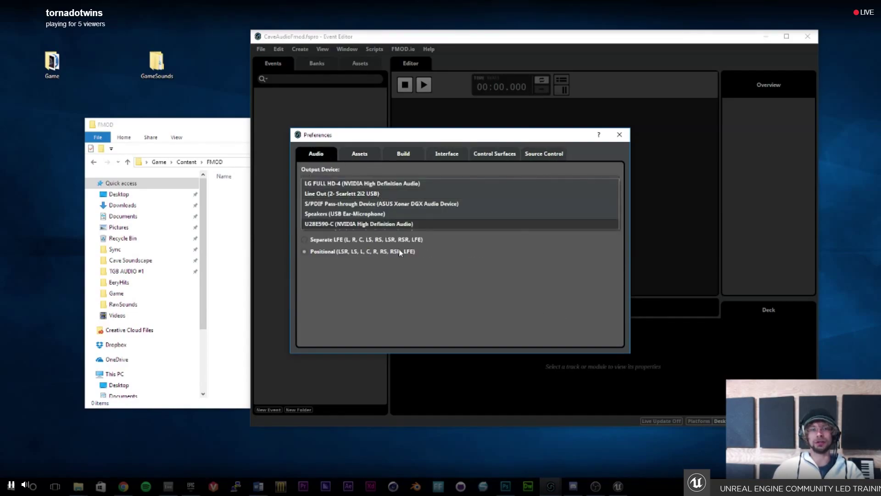
left_click(350, 195)
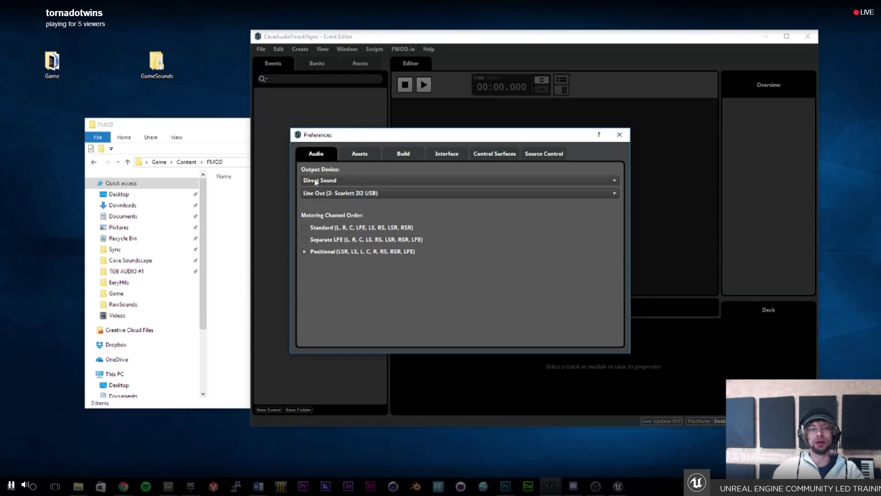
Close the preferences and save the CaveAudioFmod project.
left_click(619, 135)
left_click(260, 49)
left_click(275, 102)
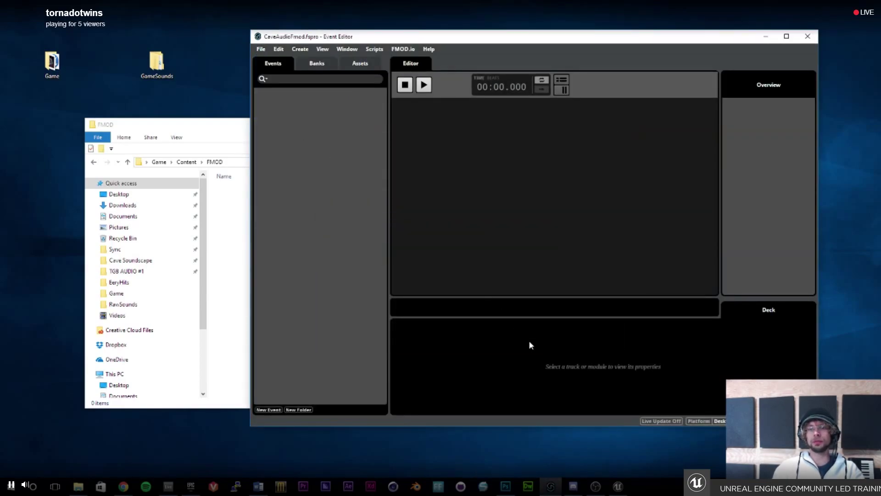
Switch to the Unreal Editor to look at the Underground_Bunker content folder and return to FMOD Studio.
left_click(618, 486)
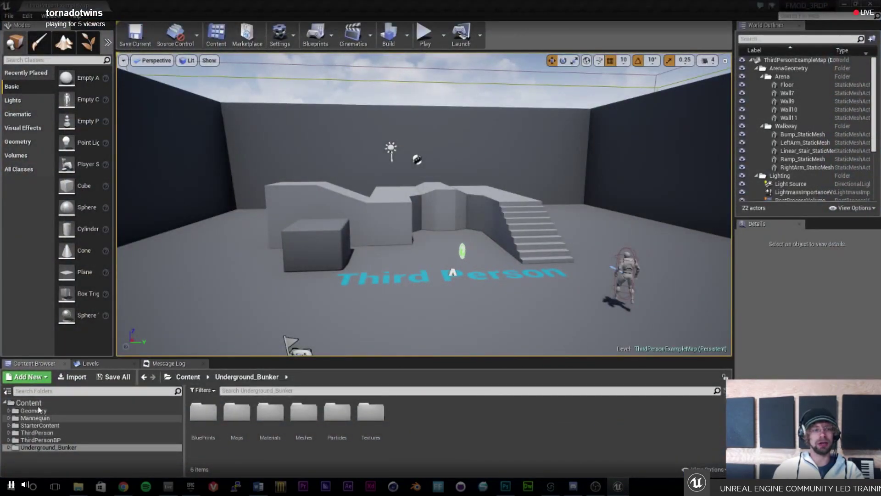
left_click(43, 447)
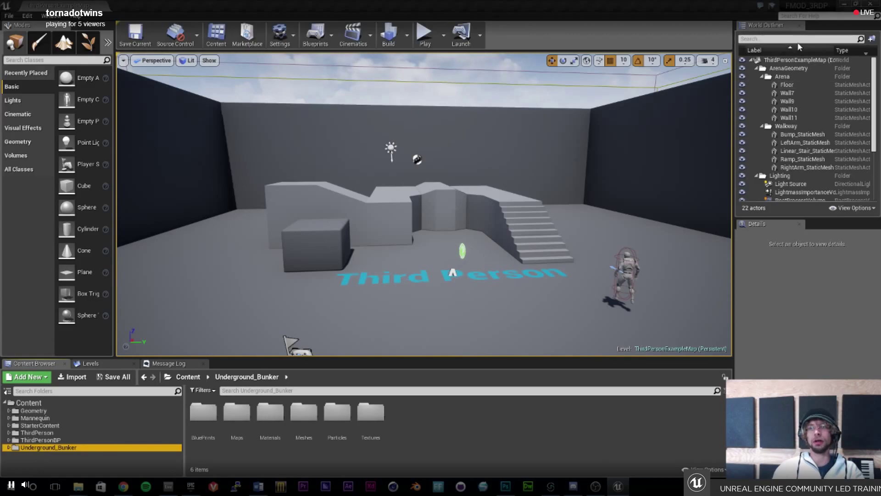
left_click(845, 5)
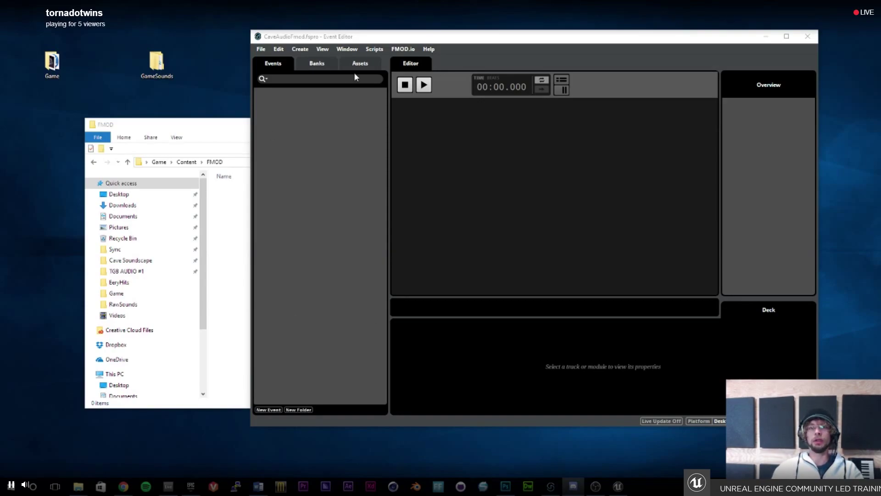
left_click(374, 40)
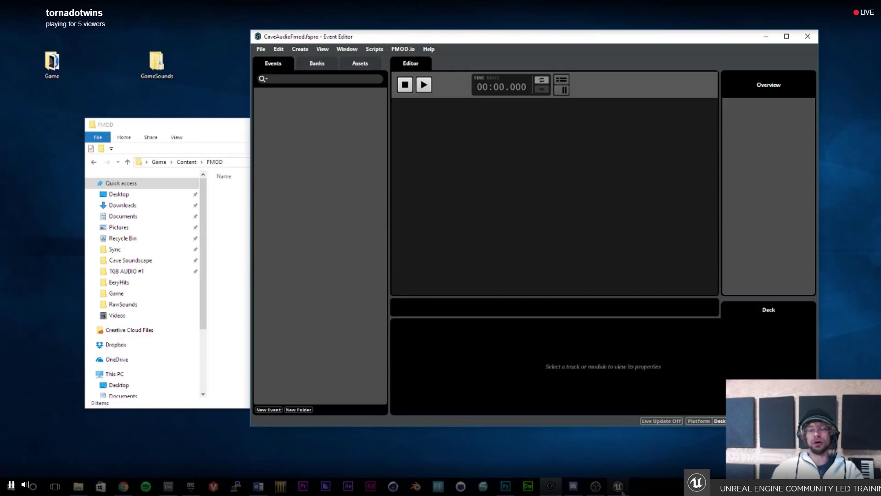
Switch to the Unreal Editor, open the Demonstration level from Underground_Bunker/Maps and look around the bunker before minimizing the editor.
mouse_move(620, 487)
left_click(616, 454)
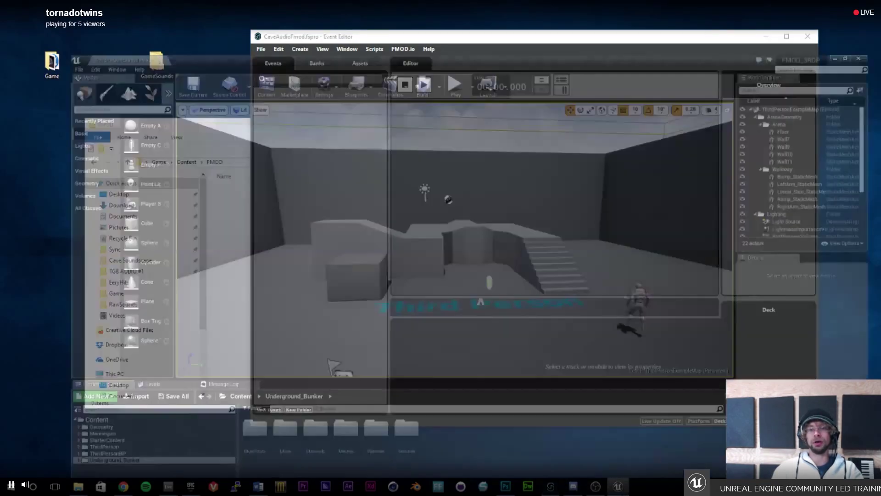
left_click(10, 448)
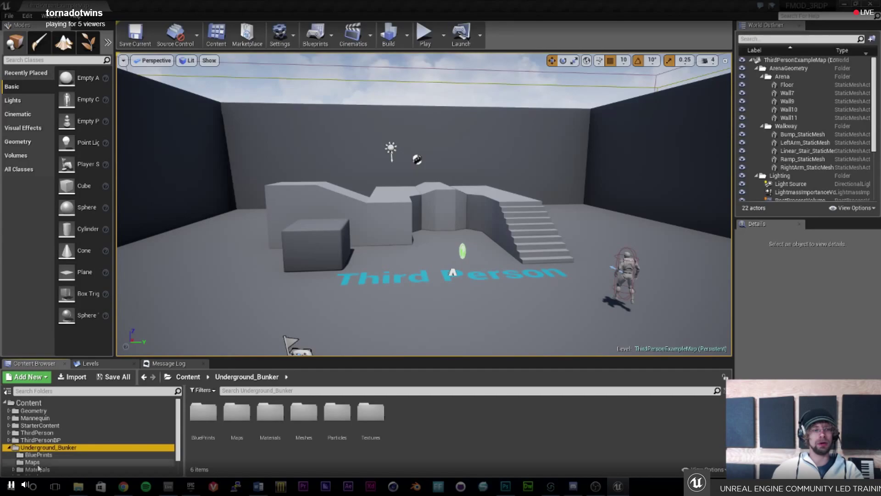
left_click(31, 462)
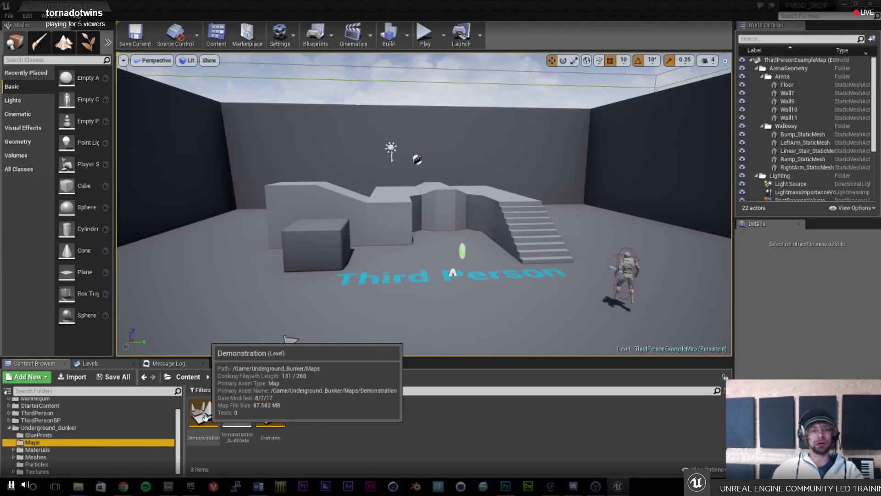
double_click(205, 416)
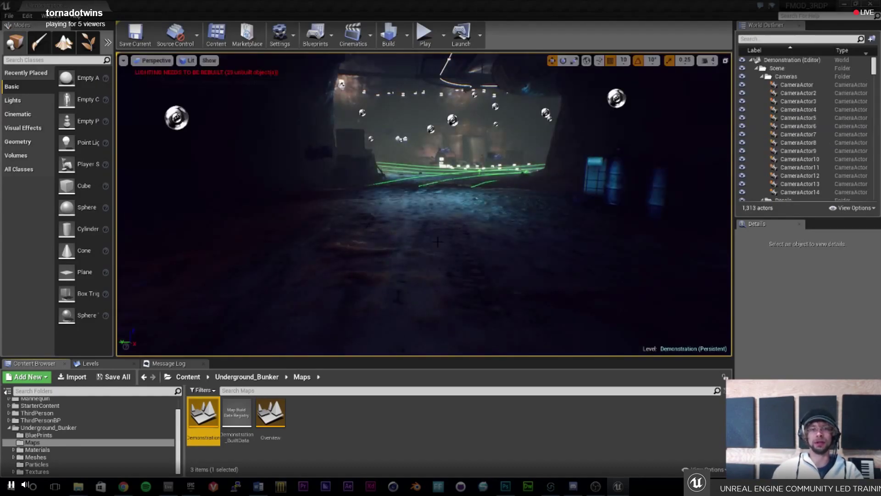
left_click_drag(438, 241, 441, 198)
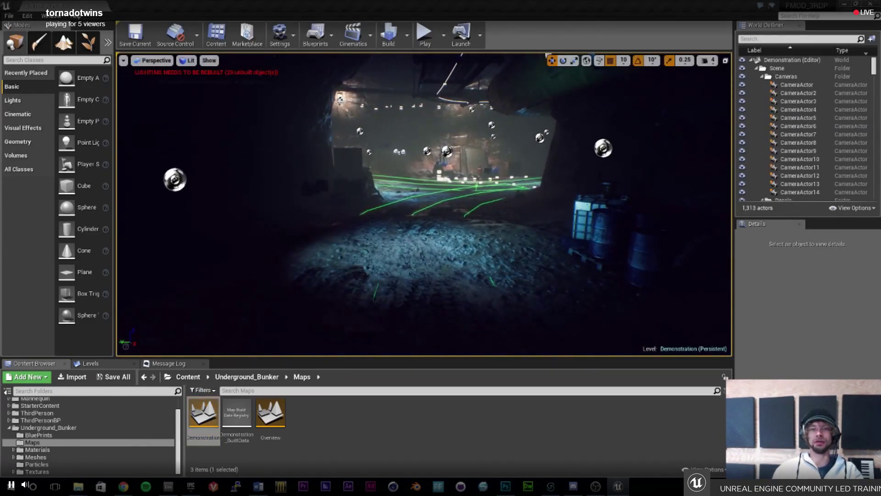
left_click(846, 6)
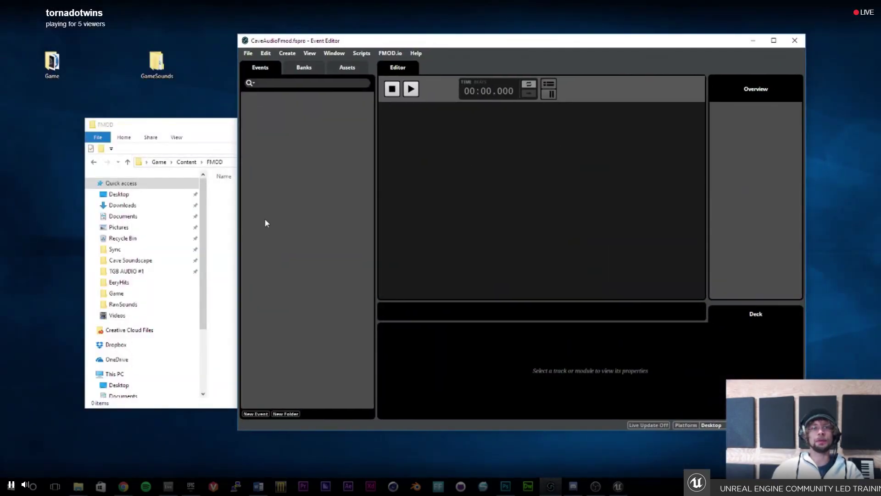
Show the project's banks in FMOD Studio and reposition the Event Editor window.
left_click(306, 70)
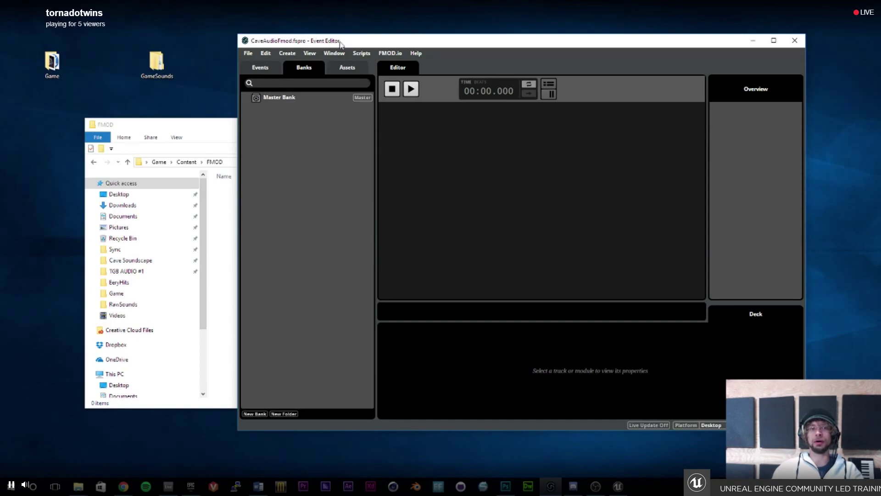
left_click_drag(337, 42, 345, 41)
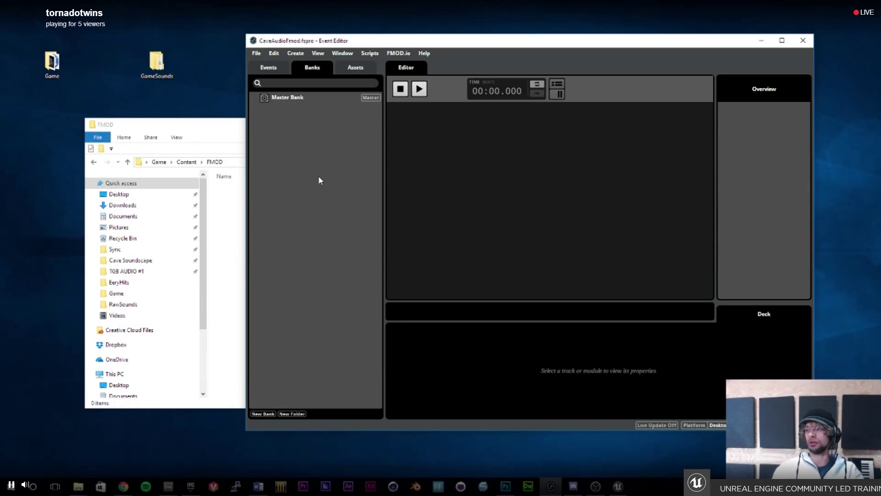
left_click_drag(481, 40, 484, 33)
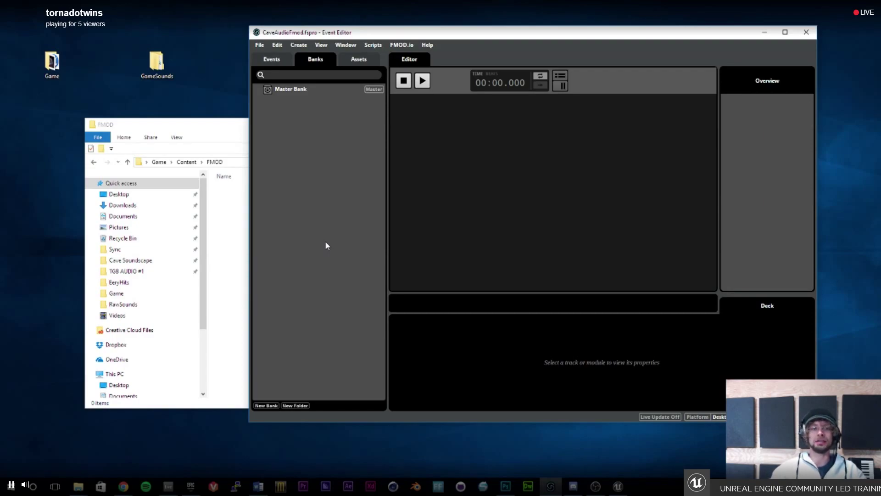
Switch to Photoshop to view the volume and frequency graph, and leave it for a new Chrome window.
left_click(505, 487)
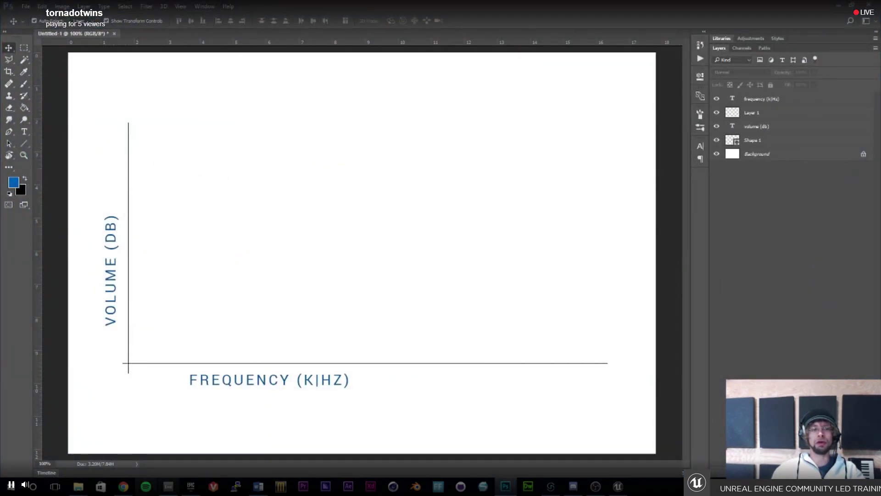
mouse_move(130, 490)
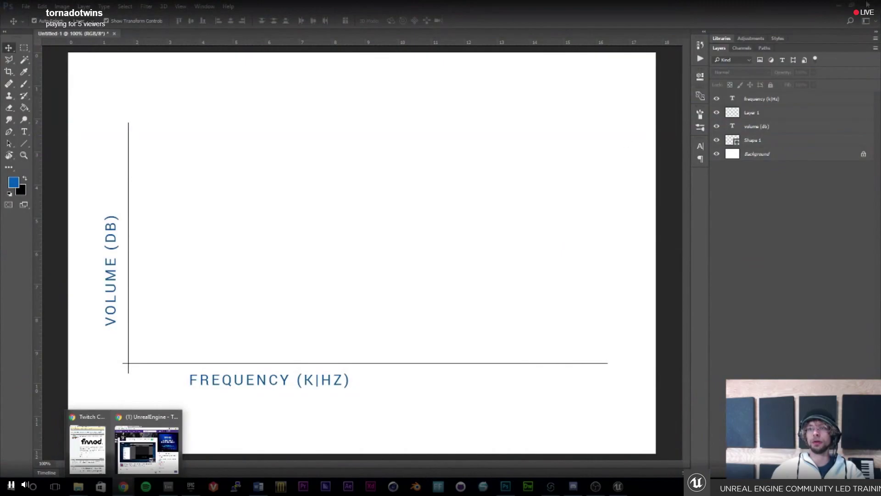
left_click(838, 8)
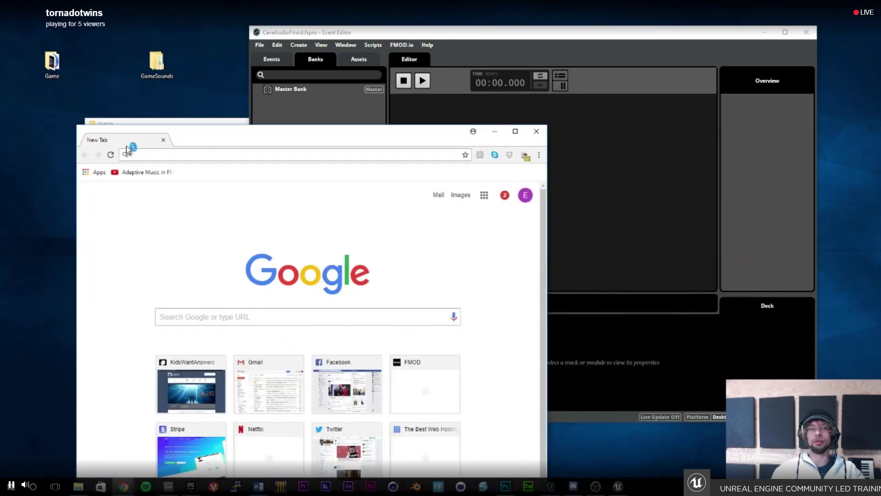
Reposition the Chrome window, go to images.google.com and run an image search for "eq sound".
left_click_drag(128, 140, 300, 310)
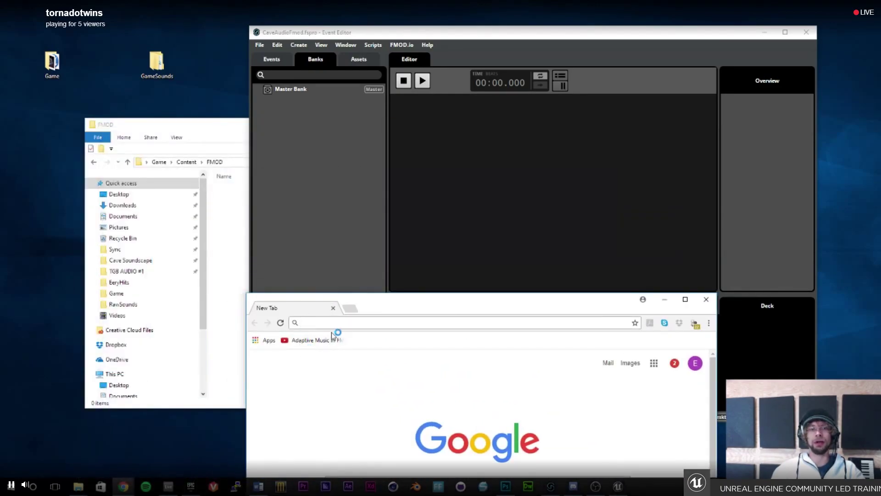
type("images.google.com")
key("Return")
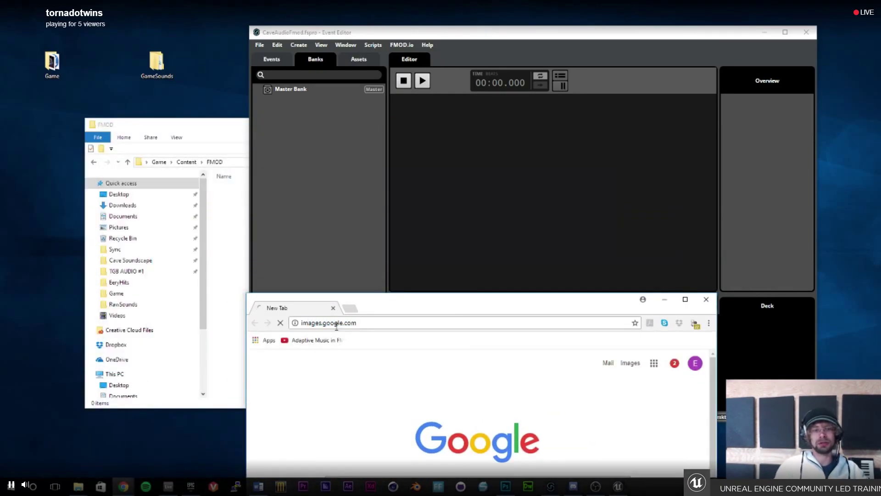
left_click_drag(419, 305, 408, 220)
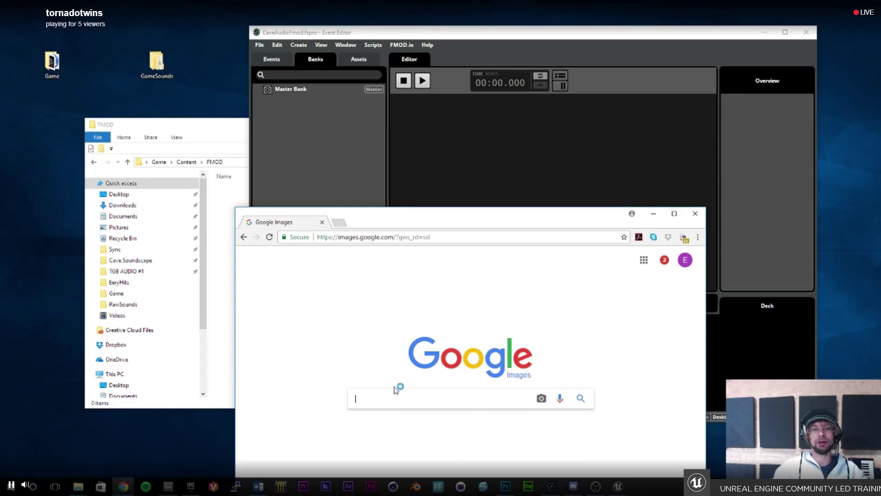
left_click(399, 405)
type("eq sound")
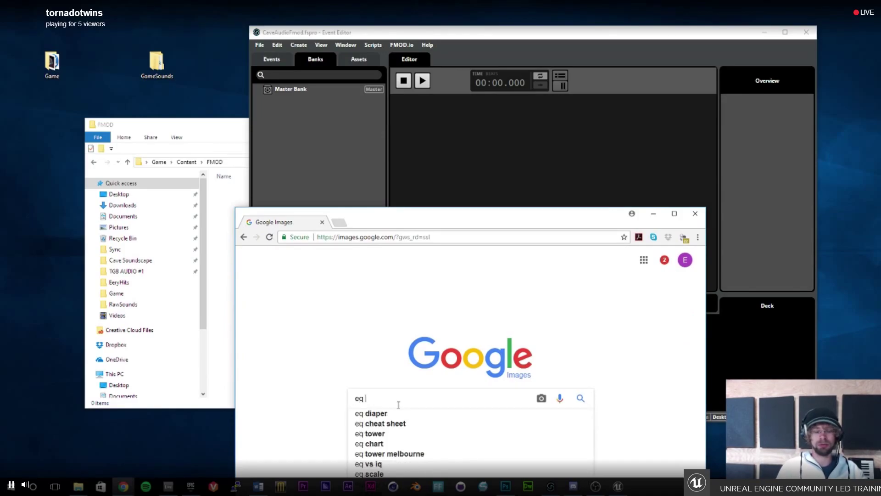
key("Return")
Look through the image results, view the coloured EQ curve chart larger, and close the browser.
left_click_drag(406, 221, 360, 66)
scroll(387, 152, "down", 2)
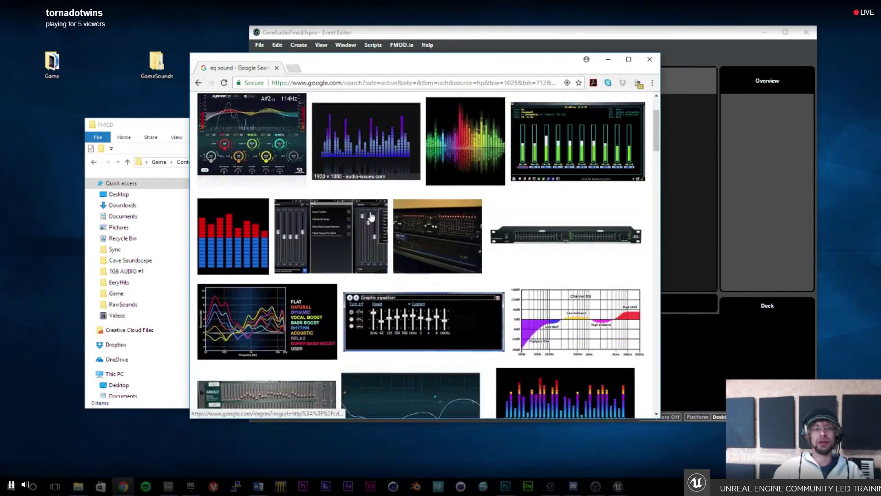
left_click(264, 329)
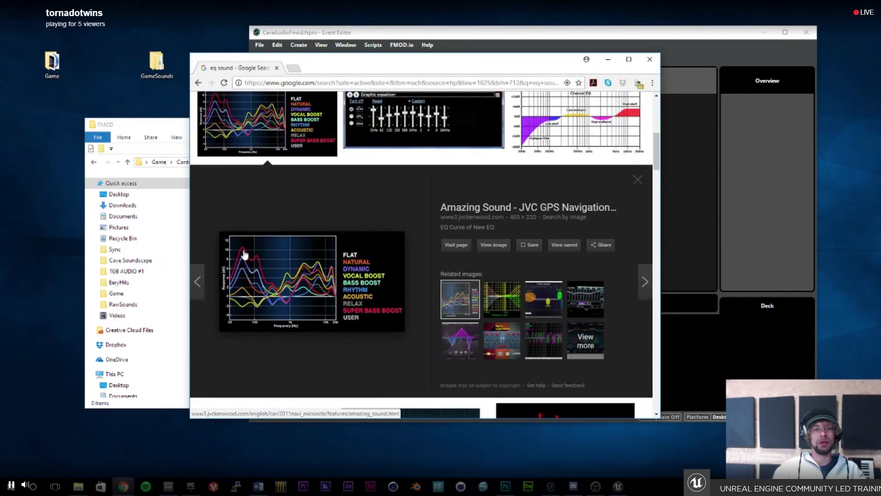
left_click(650, 59)
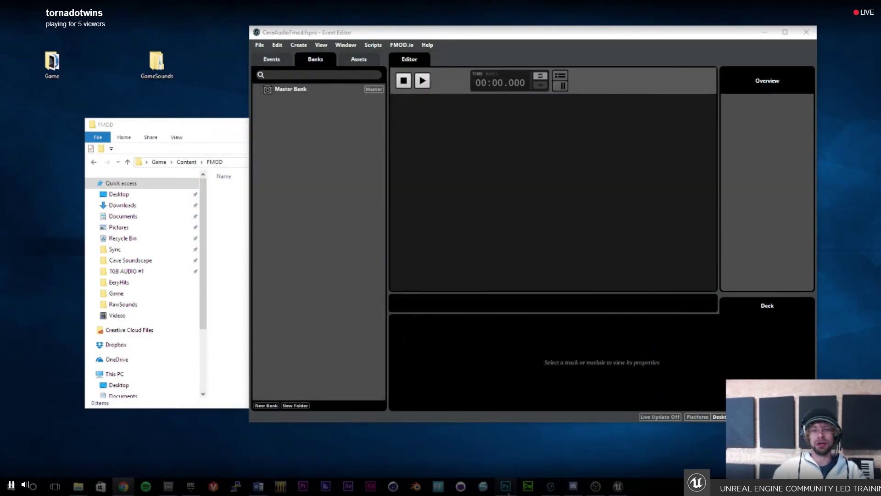
Switch to Photoshop and brush two blue volume curves and a low-frequency tick mark on Layer 1 of the graph.
left_click(505, 486)
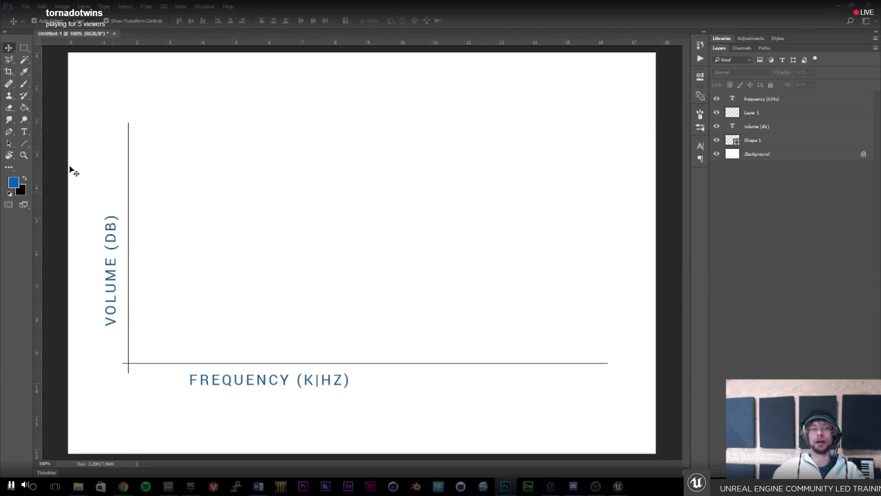
left_click(23, 84)
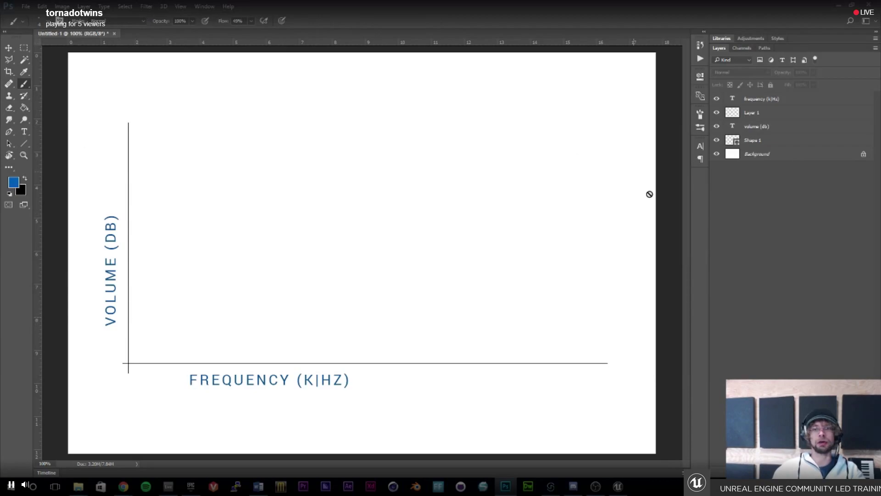
left_click(759, 115)
mouse_move(130, 278)
left_mouse_down()
mouse_move(156, 225)
mouse_move(232, 183)
mouse_move(290, 193)
mouse_move(329, 231)
mouse_move(378, 258)
mouse_move(433, 271)
mouse_move(522, 246)
mouse_move(605, 361)
left_mouse_up()
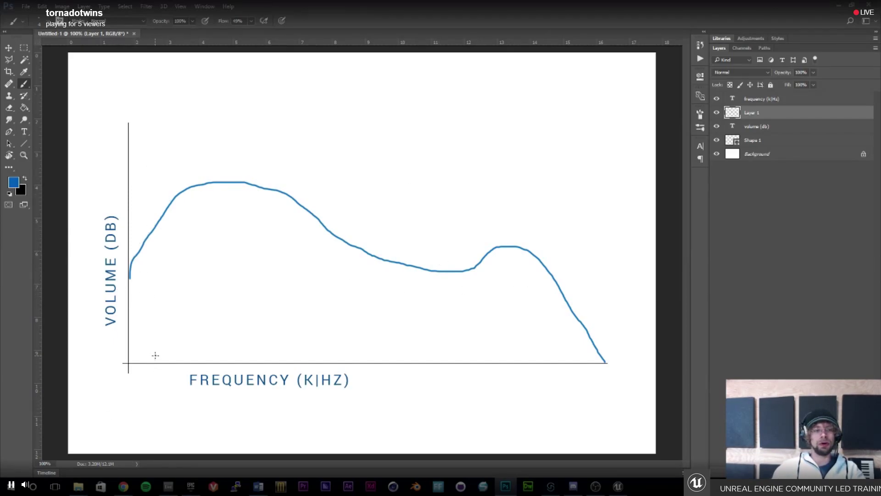
left_click_drag(155, 352, 155, 365)
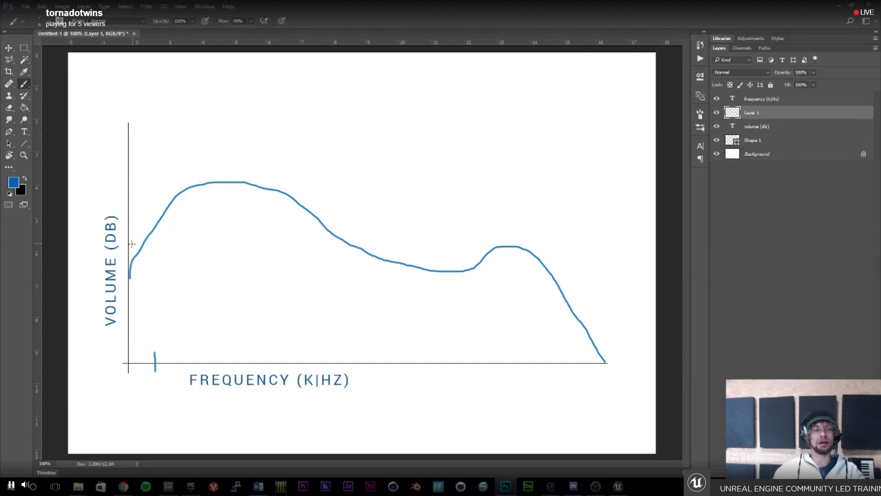
mouse_move(130, 244)
left_mouse_down()
mouse_move(147, 184)
mouse_move(215, 86)
mouse_move(268, 79)
mouse_move(365, 126)
mouse_move(400, 107)
mouse_move(431, 113)
mouse_move(547, 247)
mouse_move(607, 360)
left_mouse_up()
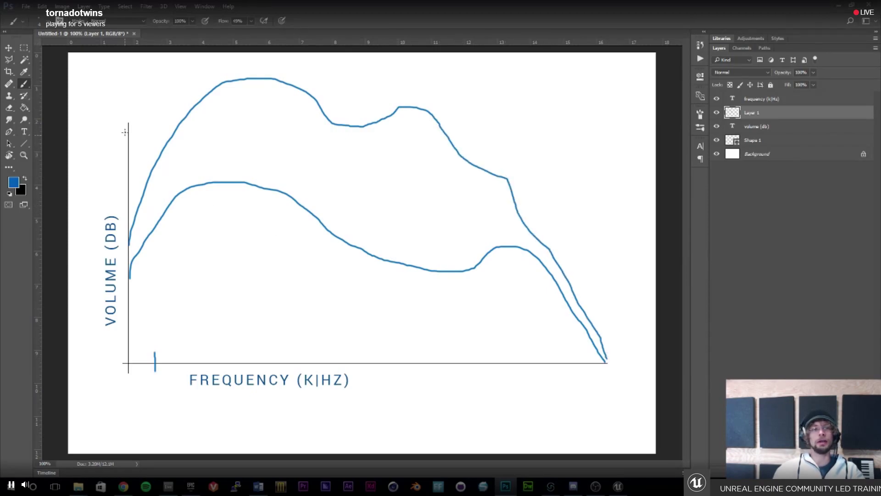
Handwrite 0 at the upper end of the volume axis and a negative label at its lower end, and minimize Photoshop.
mouse_move(112, 120)
left_mouse_down()
mouse_move(109, 127)
mouse_move(115, 120)
left_mouse_up()
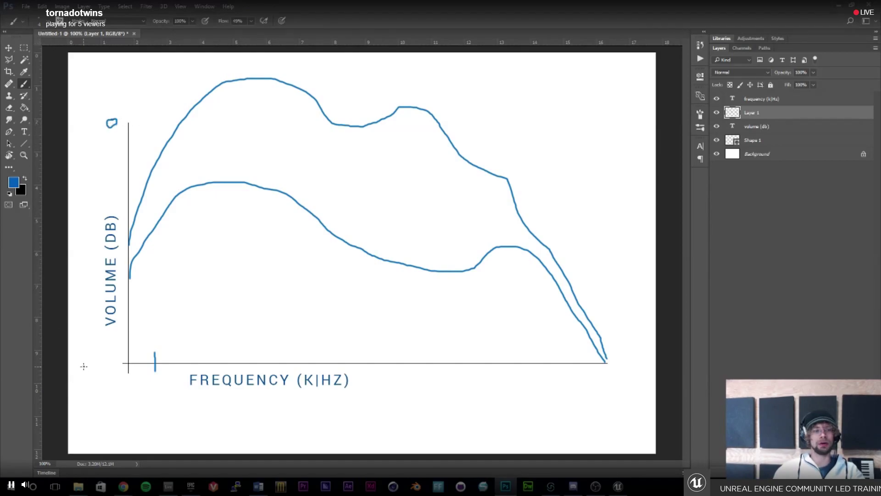
left_click_drag(90, 365, 93, 365)
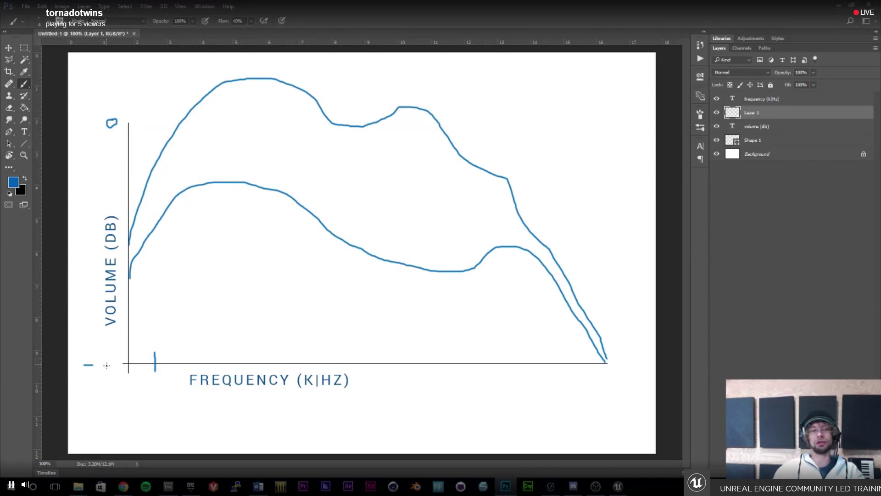
mouse_move(104, 366)
left_mouse_down()
mouse_move(98, 357)
mouse_move(118, 363)
mouse_move(111, 359)
left_mouse_up()
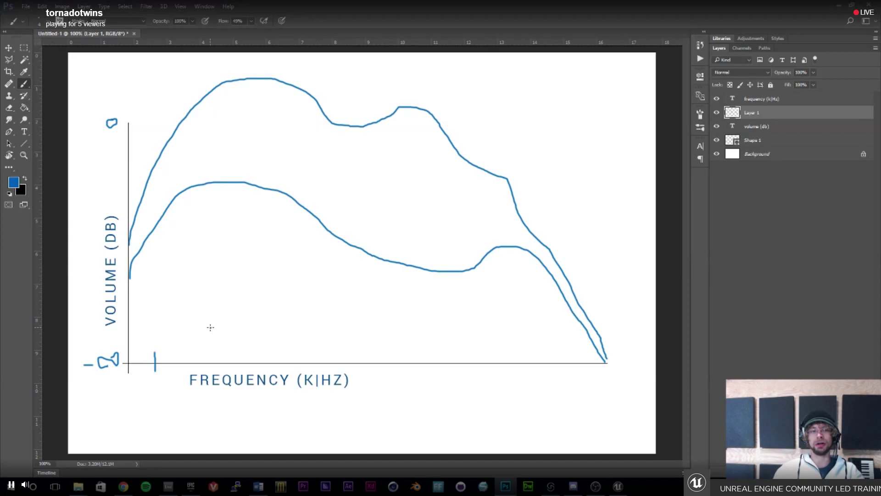
left_click(838, 6)
left_click_drag(499, 36, 506, 52)
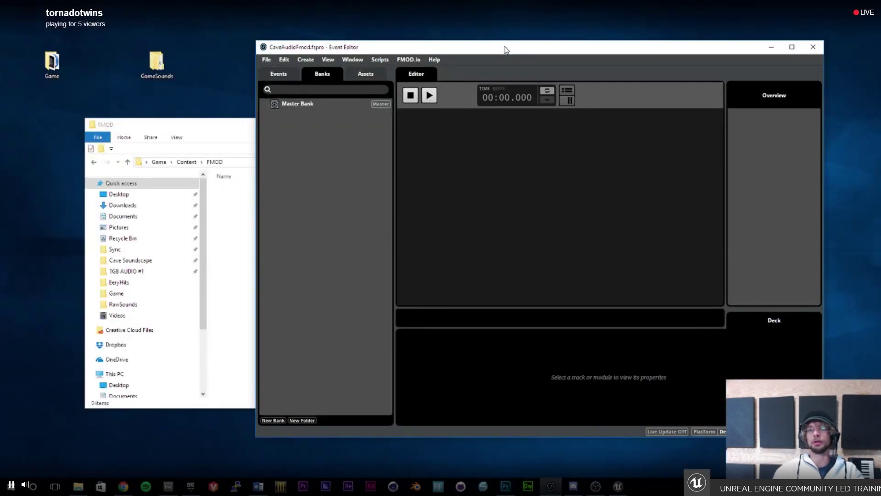
left_click(304, 104)
left_click(314, 160)
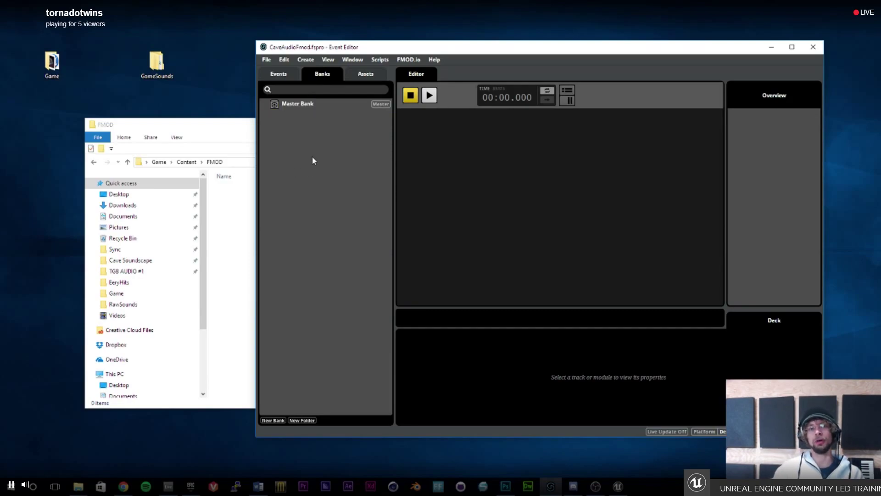
left_click(310, 102)
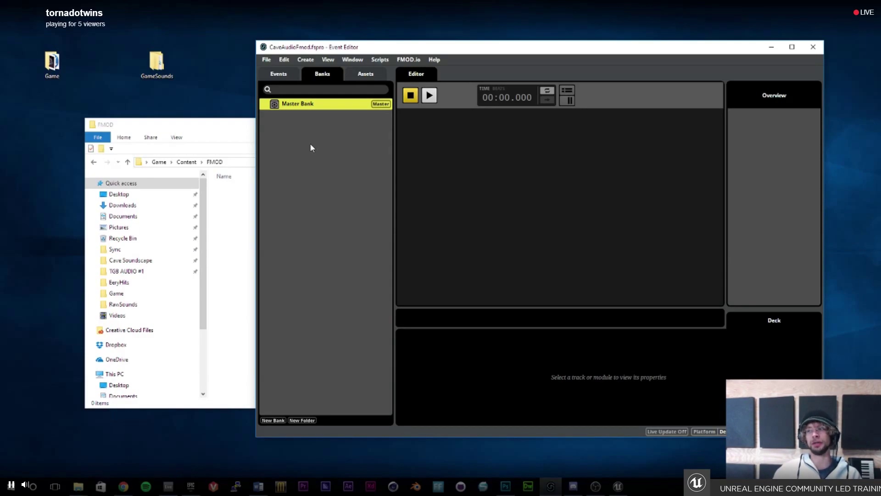
left_click(310, 144)
key("alt+Tab")
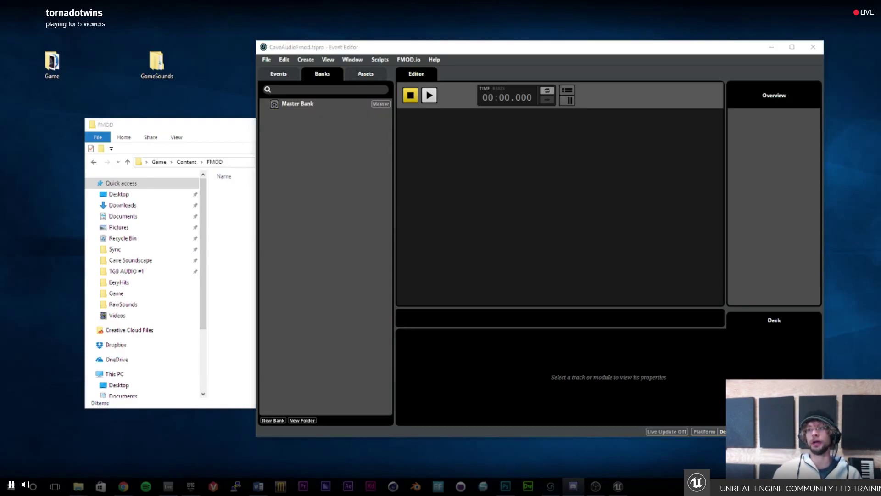
Create a new bank named Environment.
right_click(293, 139)
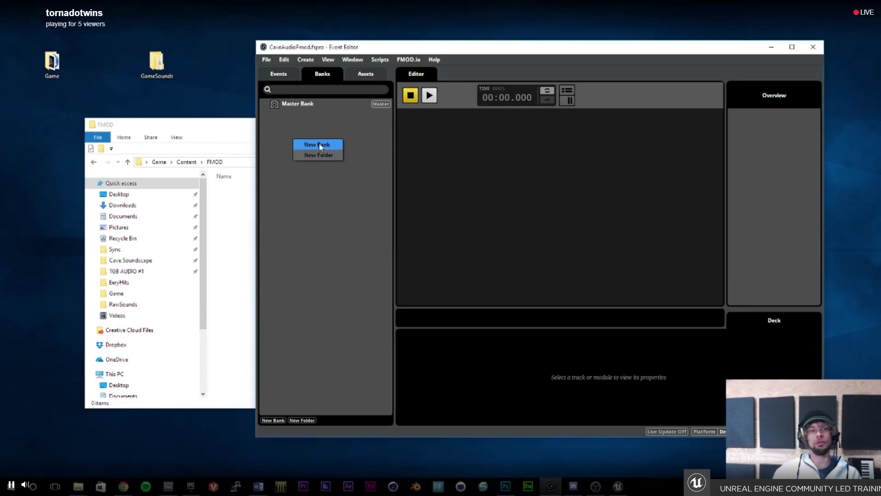
left_click(319, 145)
type("Environment")
key("Return")
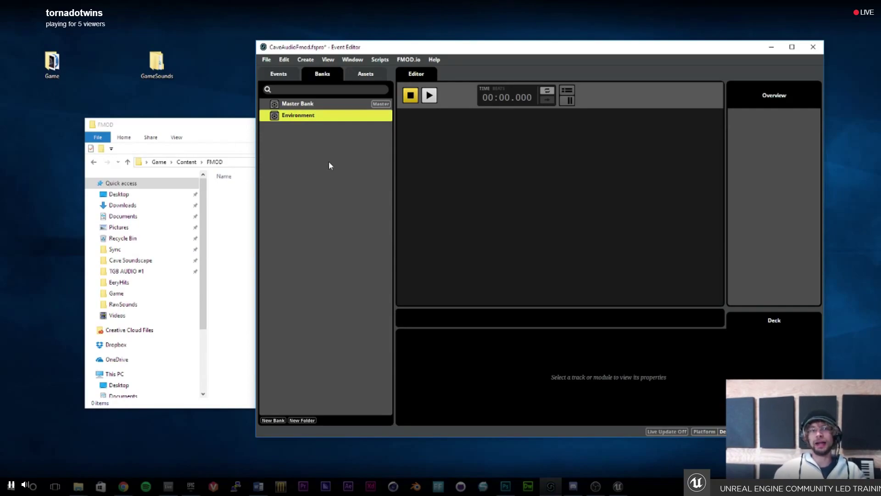
Create another bank named Character-Player.
mouse_move(439, 46)
left_mouse_down()
mouse_move(455, 50)
mouse_move(435, 45)
left_mouse_up()
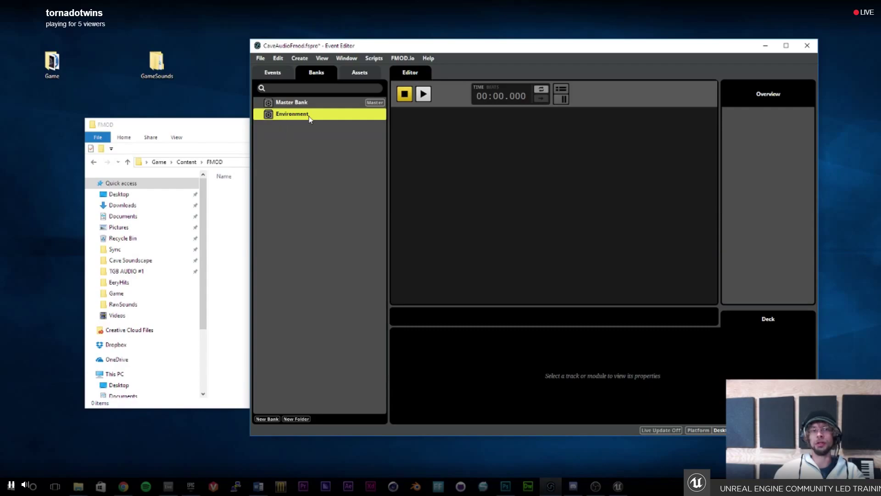
right_click(293, 152)
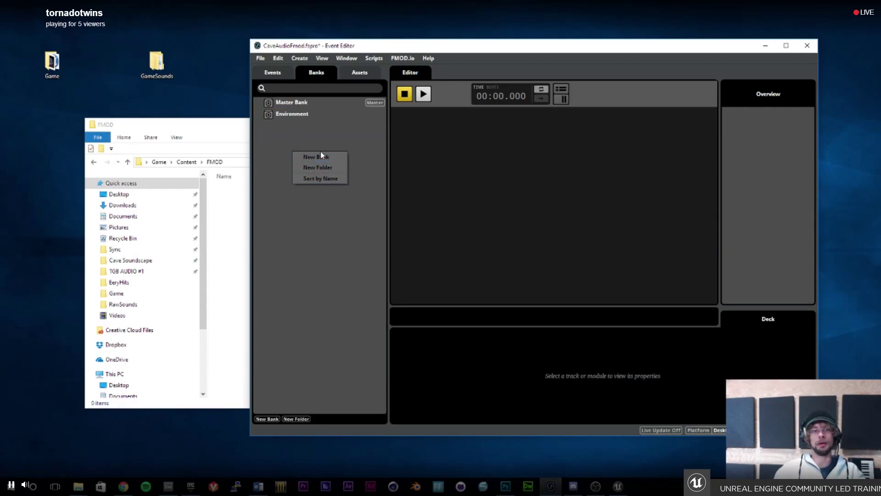
left_click(321, 157)
type("character-Player")
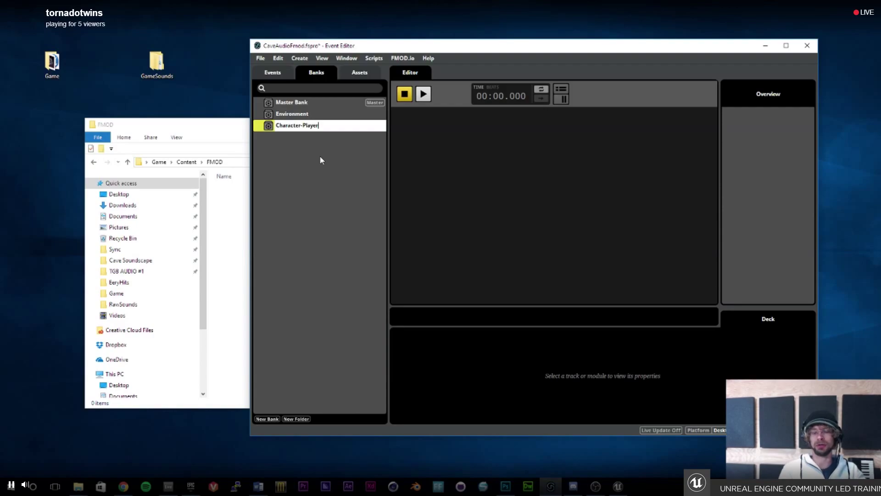
key("Return")
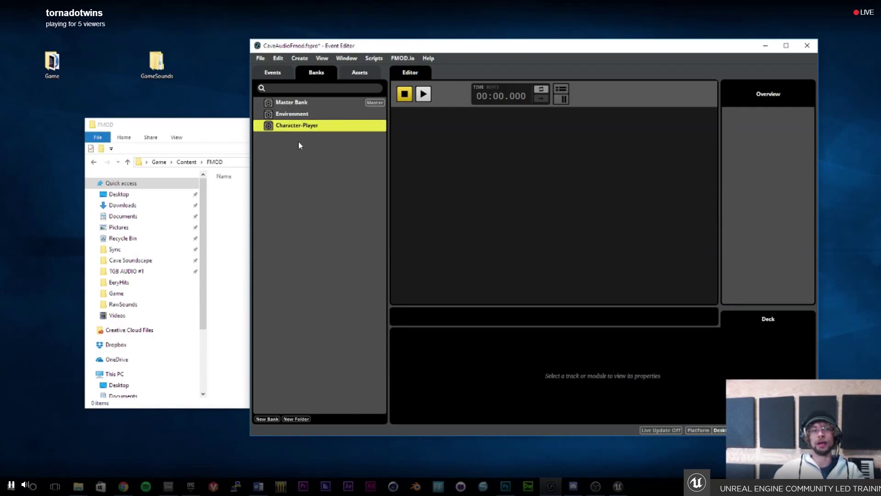
left_click(293, 113)
left_click(297, 126)
left_click(297, 117)
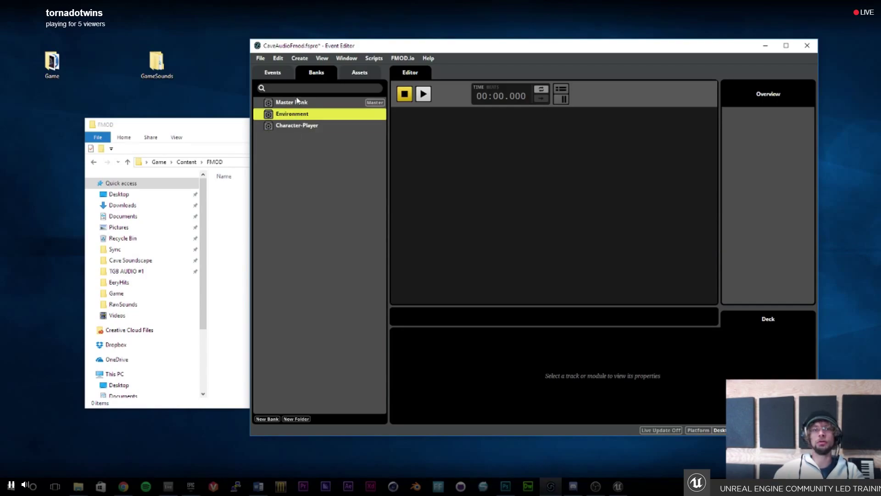
left_click(305, 104)
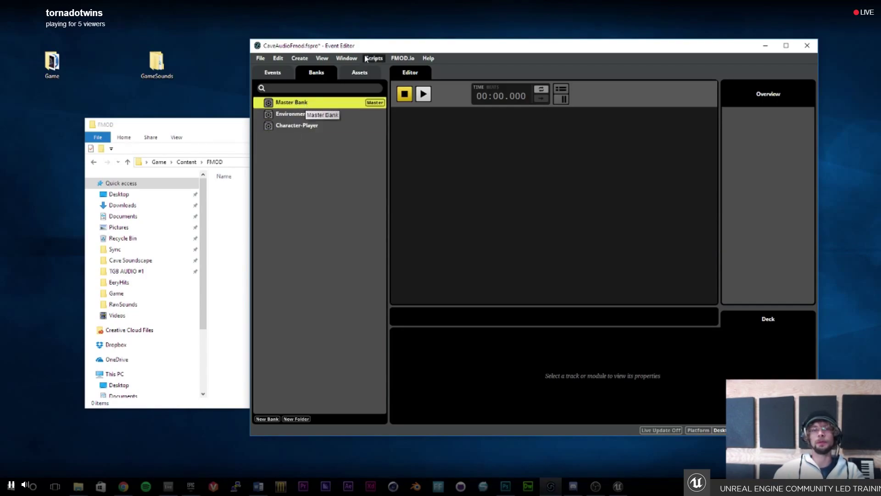
left_click_drag(373, 46, 377, 45)
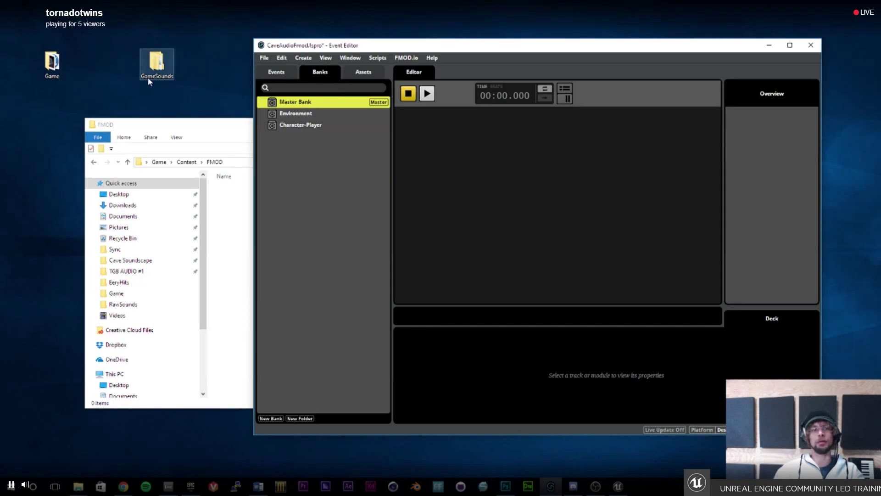
Show the project's audio assets and briefly open the GameSounds folder on the desktop to compare them.
left_click(360, 72)
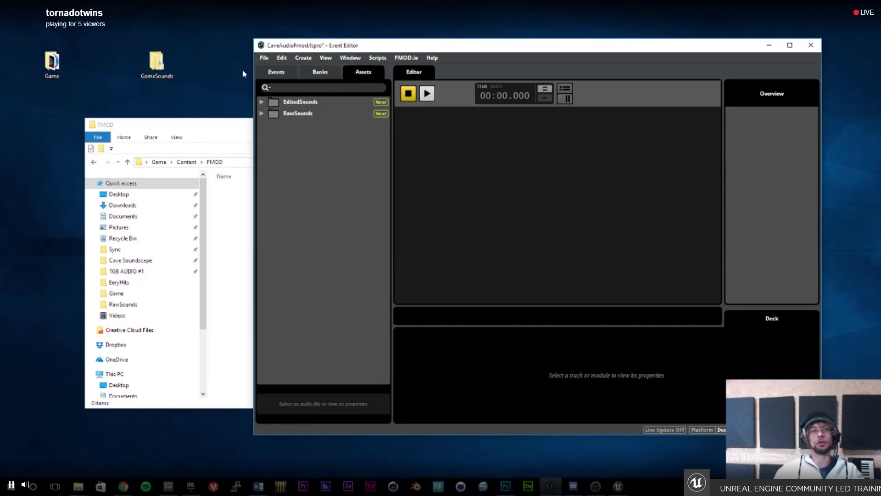
double_click(156, 62)
left_click(601, 136)
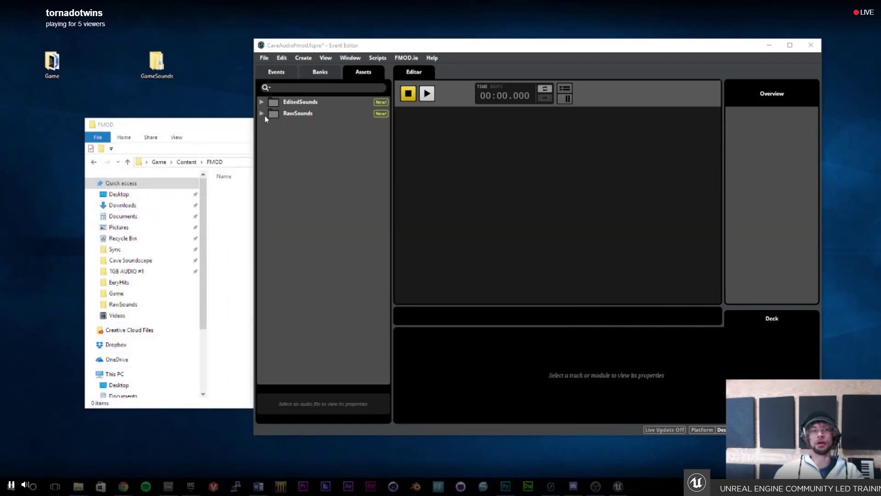
Show the project's events and create an event folder named Environment.
left_click(276, 74)
left_click_drag(376, 48, 373, 46)
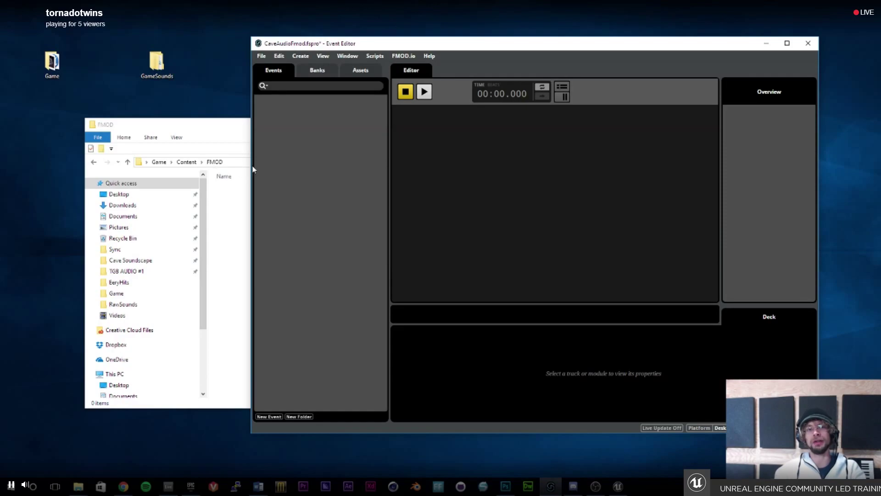
right_click(300, 122)
left_click(327, 137)
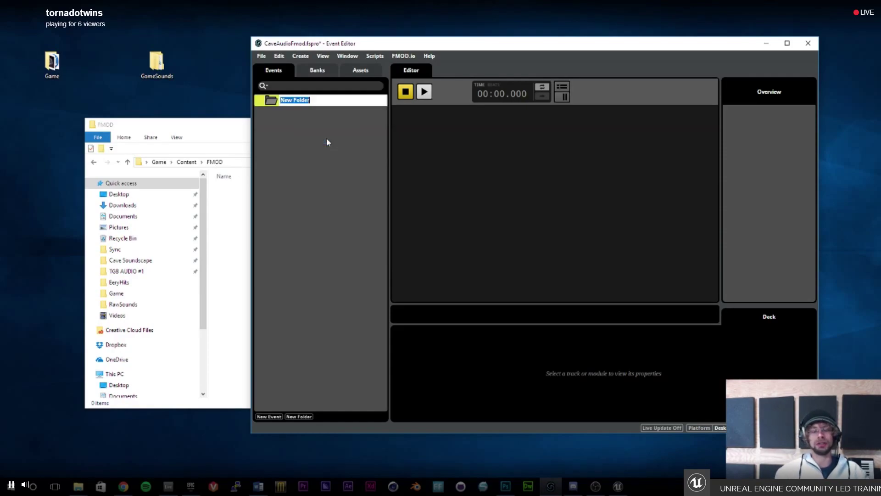
type("Environment")
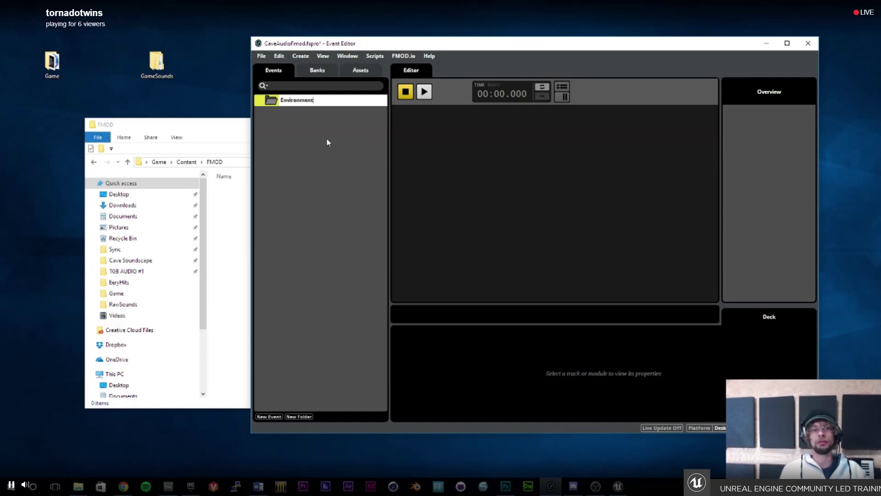
key("Return")
Create a second event folder named Character at the same level as Environment.
right_click(321, 152)
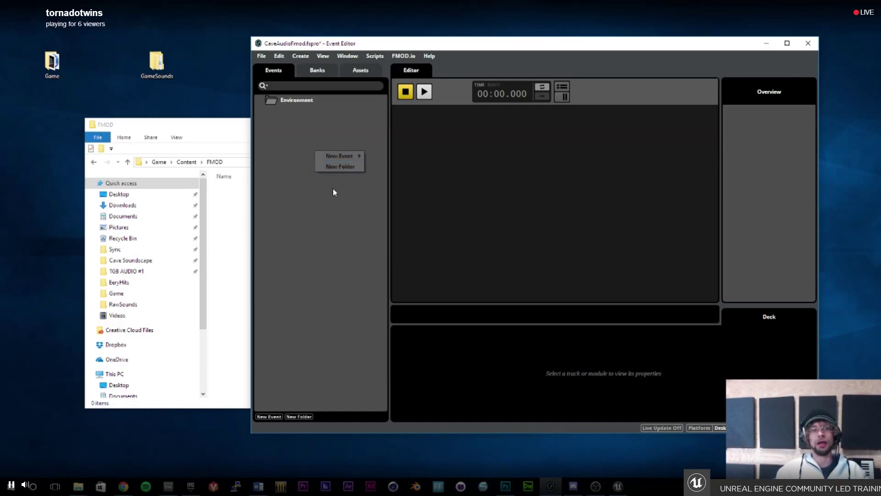
left_click(340, 166)
type("Character")
key("Return")
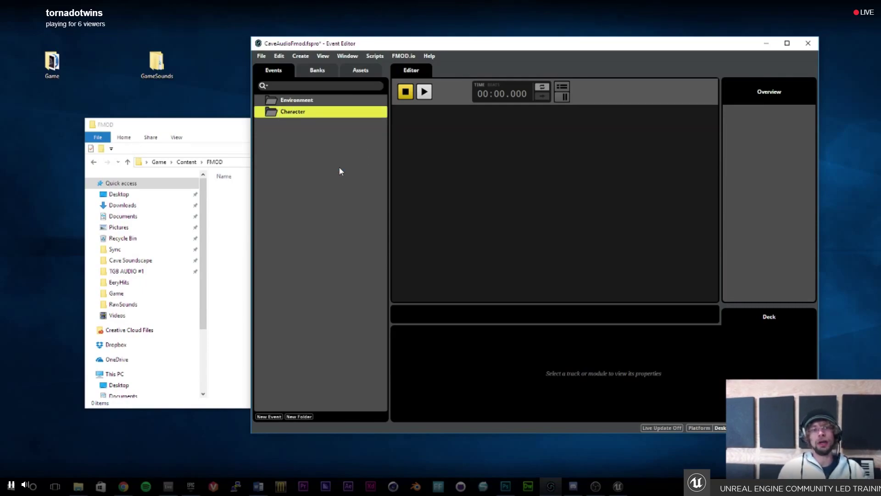
Create a subfolder named Player inside the Character event folder.
right_click(272, 114)
mouse_move(305, 125)
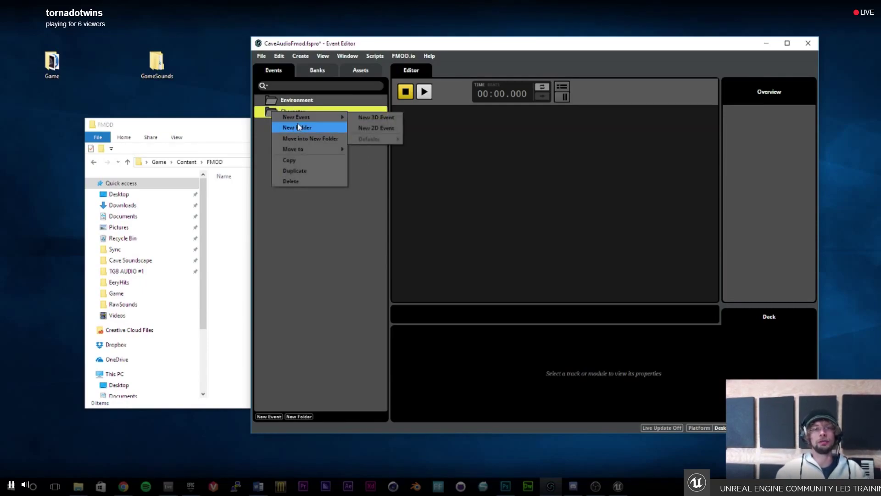
left_click(370, 135)
type("Player")
key("Return")
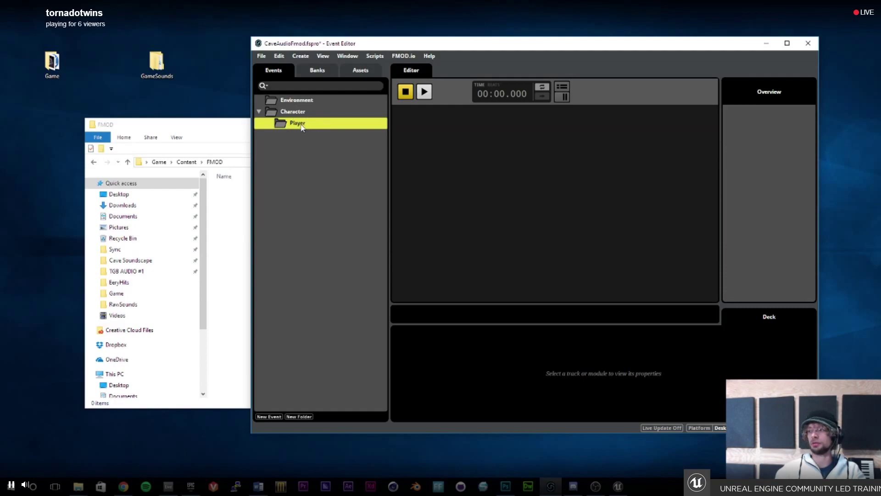
Add a new 2D event named CaveAmb to the Environment event folder.
left_click(292, 101)
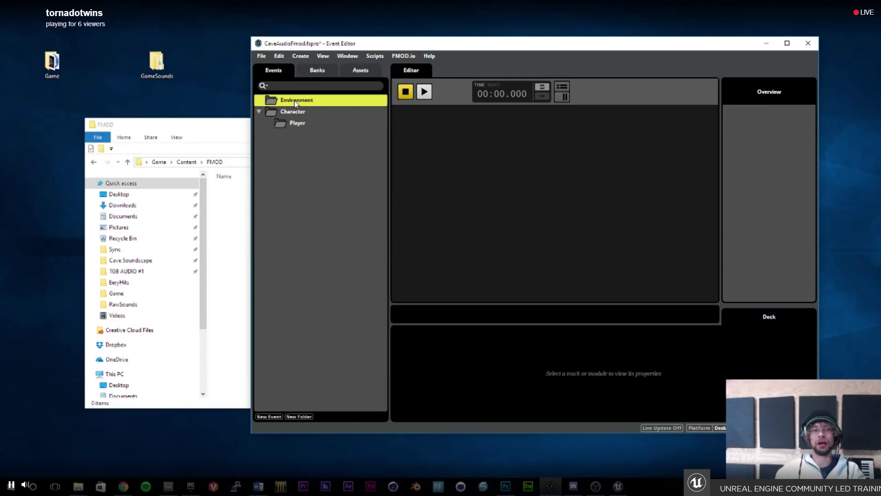
right_click(295, 103)
mouse_move(354, 105)
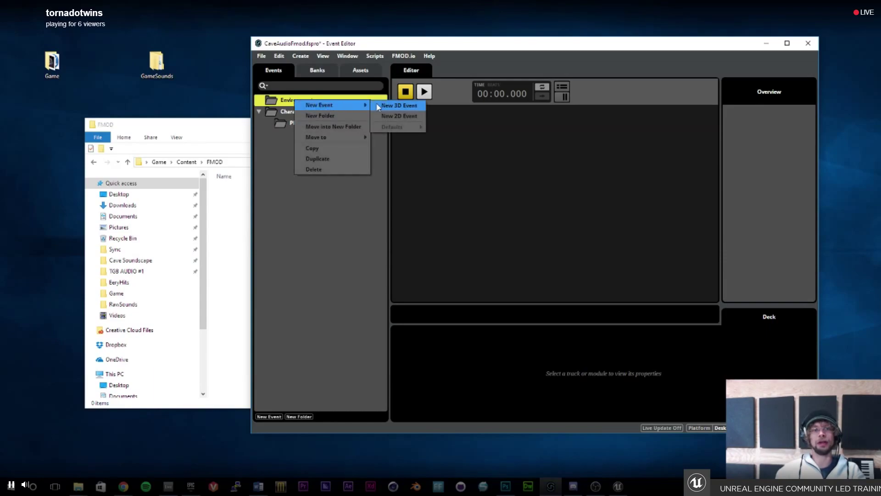
left_click(400, 117)
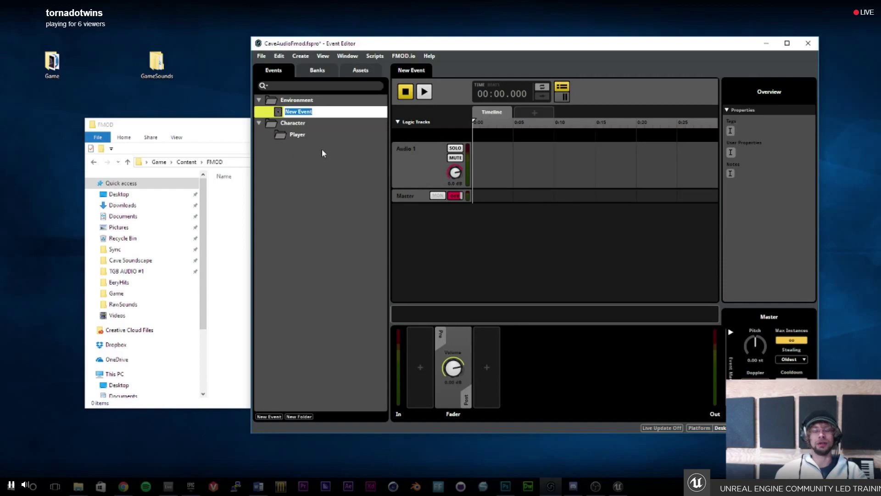
type("CaveAmb")
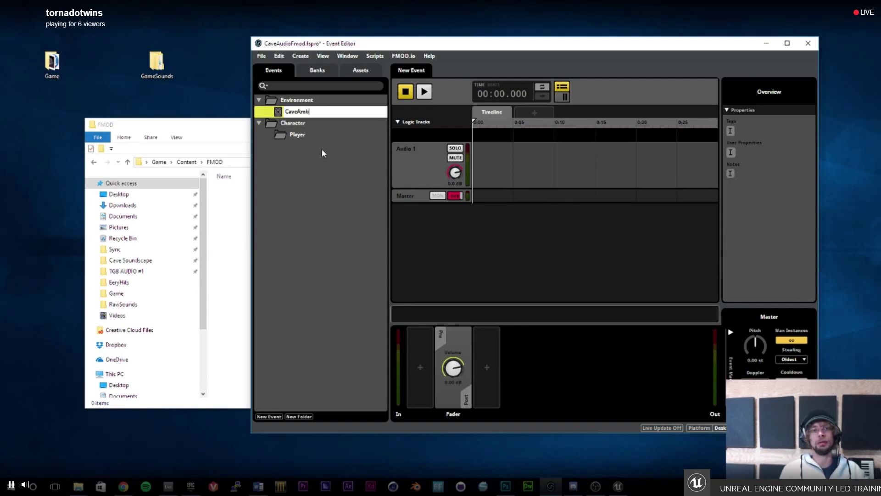
key("Return")
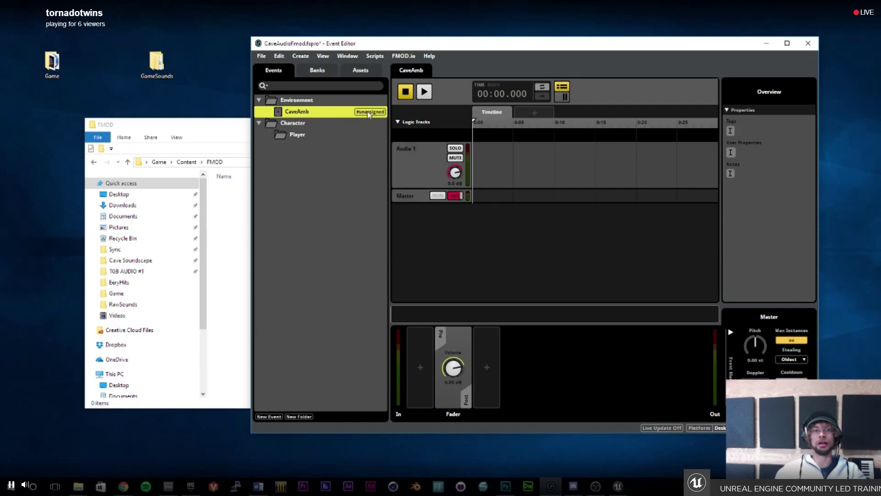
Check the available banks and assign the CaveAmb event to the Environment bank.
left_click(316, 72)
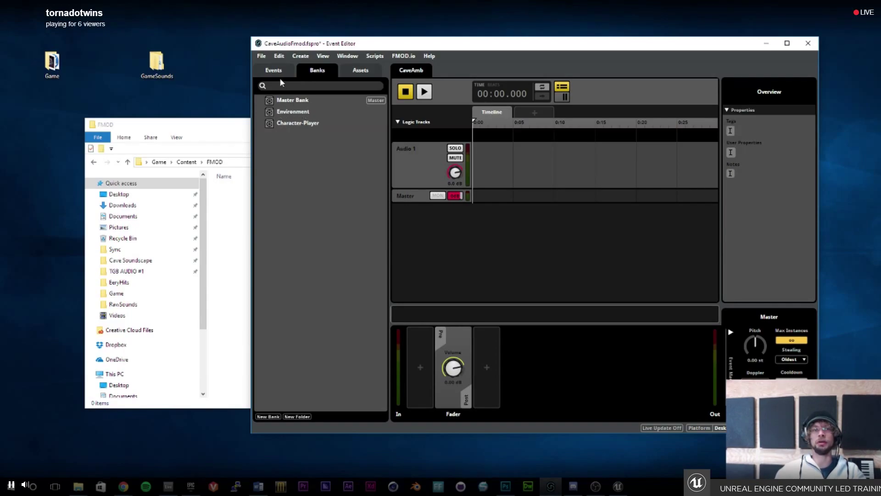
left_click(274, 70)
right_click(294, 112)
mouse_move(321, 163)
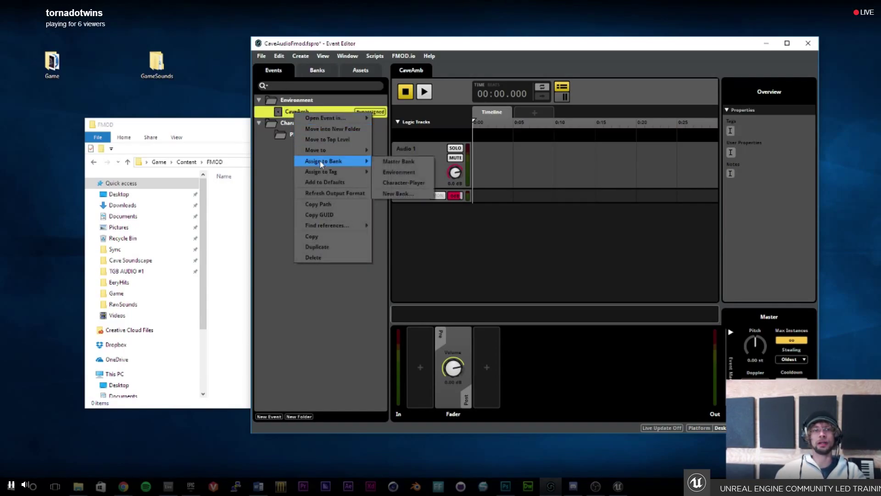
left_click(399, 172)
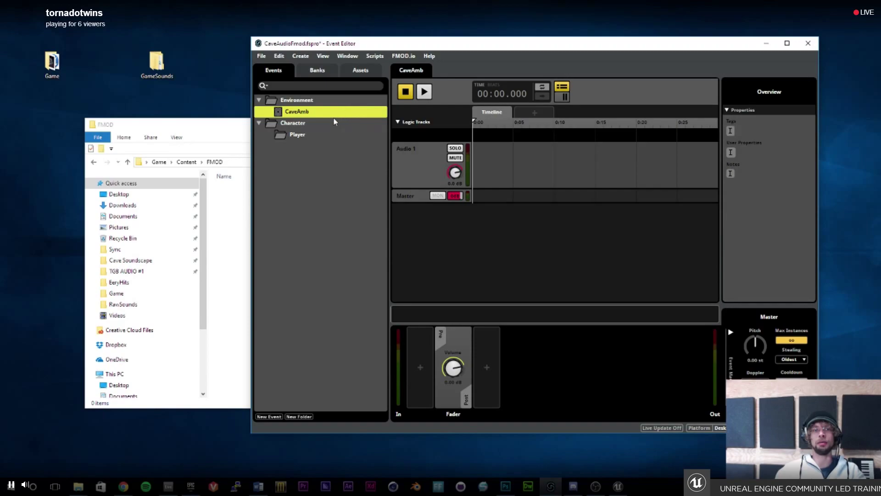
Widen and reposition the Event Editor window, and select CaveAmb's Audio 1 track.
mouse_move(427, 44)
left_mouse_down()
mouse_move(421, 49)
mouse_move(424, 40)
left_mouse_up()
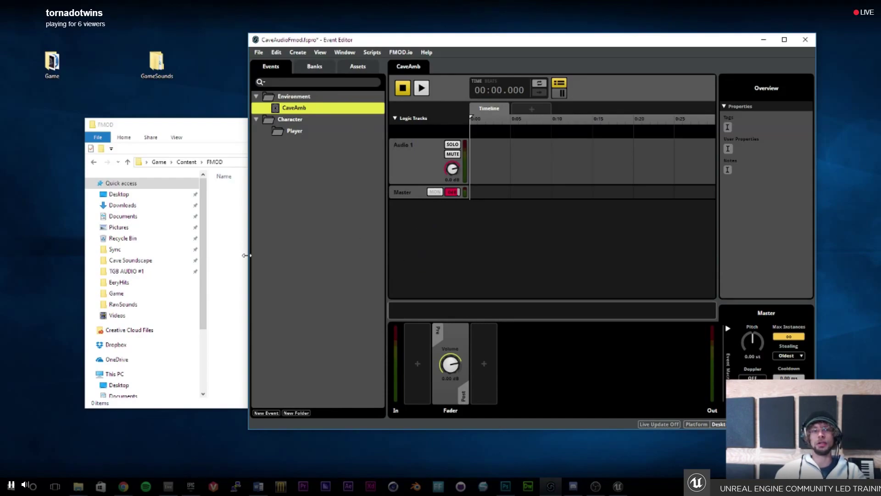
left_click_drag(245, 266, 129, 266)
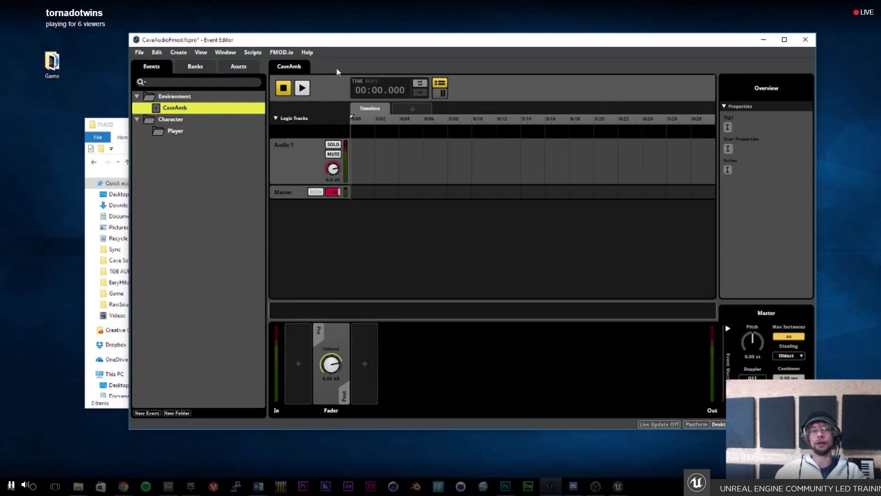
left_click_drag(425, 44, 448, 45)
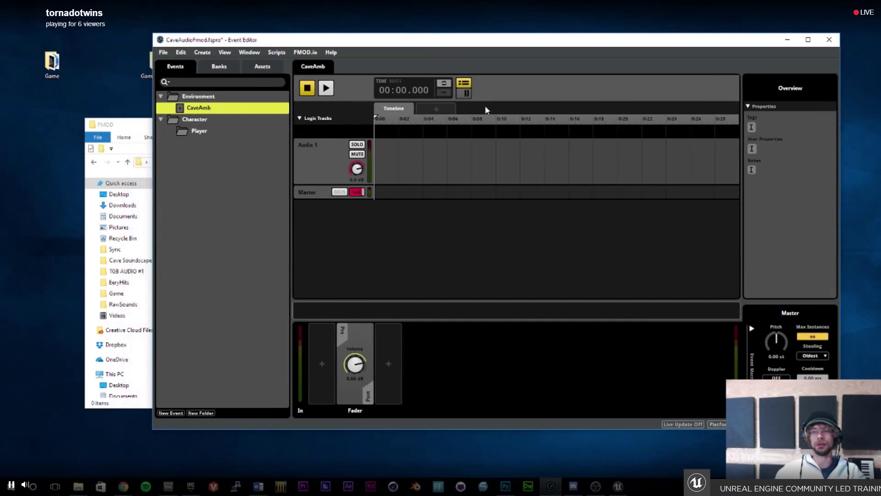
left_click(307, 145)
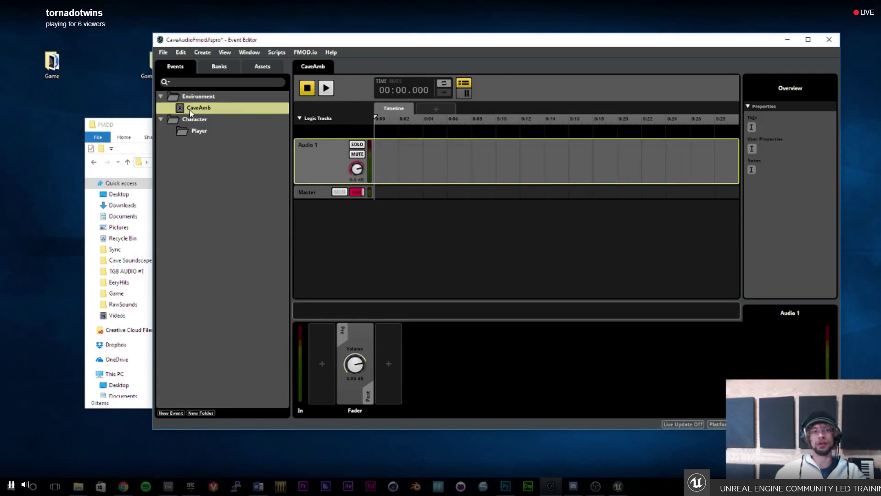
Browse the EditedSounds assets, widening the asset list, and expand the Ambience folder under Environment.
left_click(262, 66)
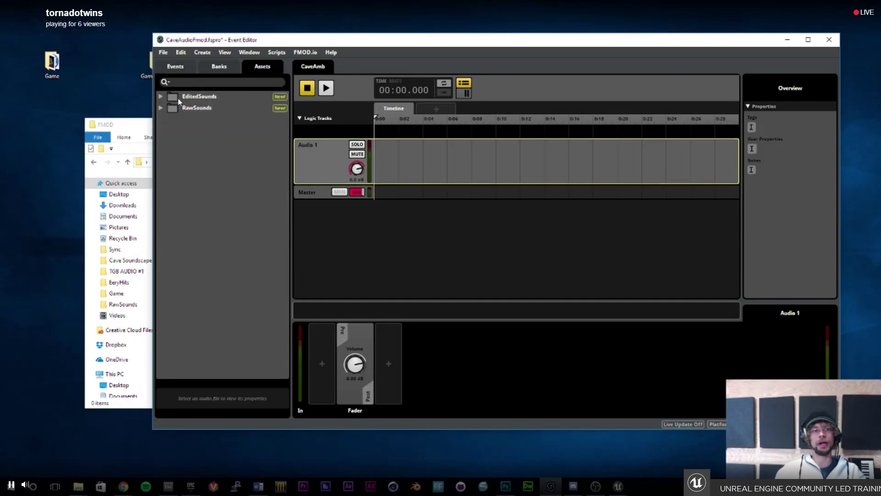
left_click(161, 97)
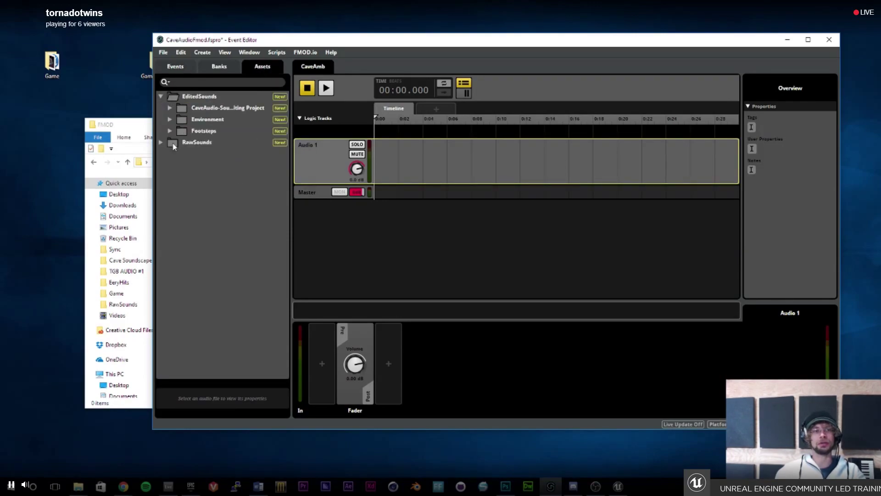
left_click(169, 108)
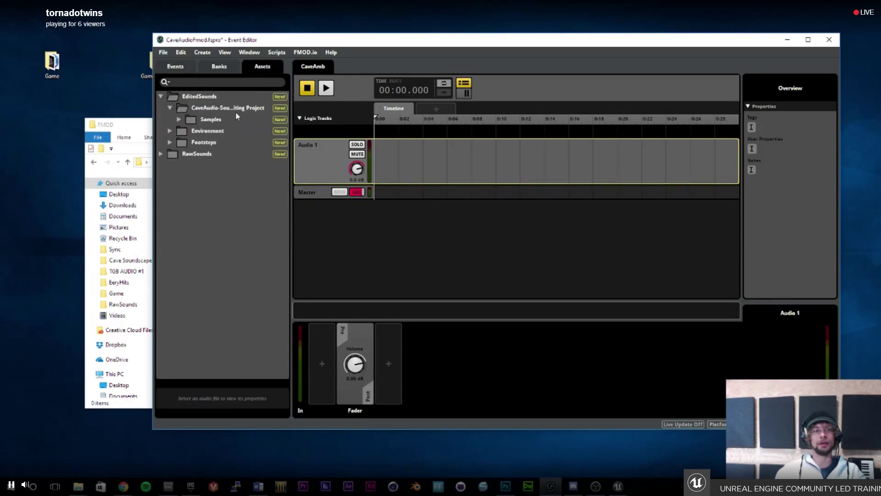
left_click_drag(291, 163, 310, 164)
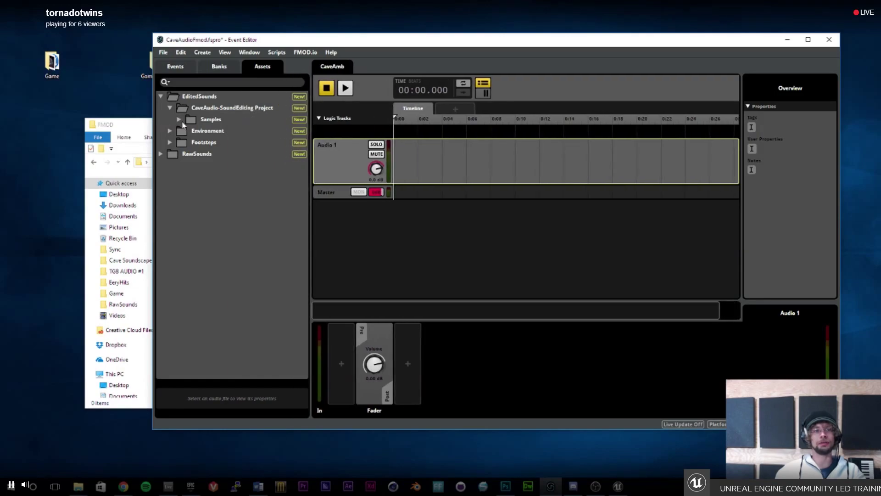
left_click(179, 120)
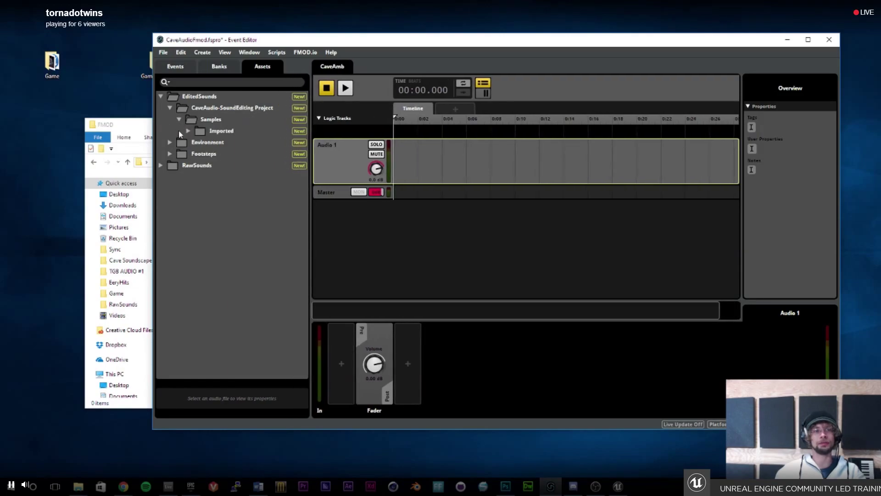
left_click(168, 108)
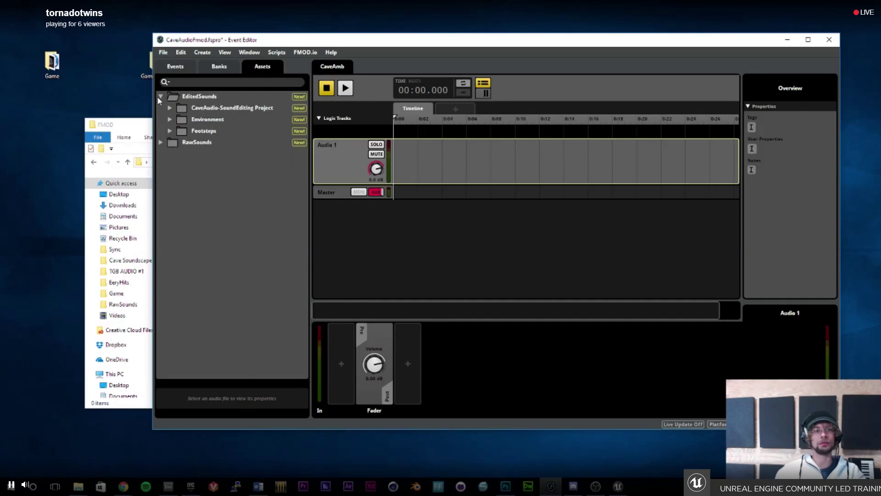
left_click(170, 119)
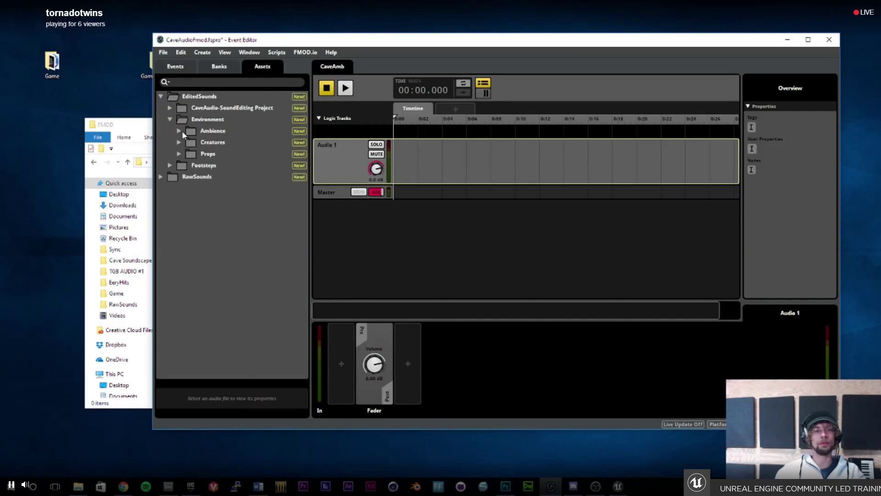
left_click(179, 131)
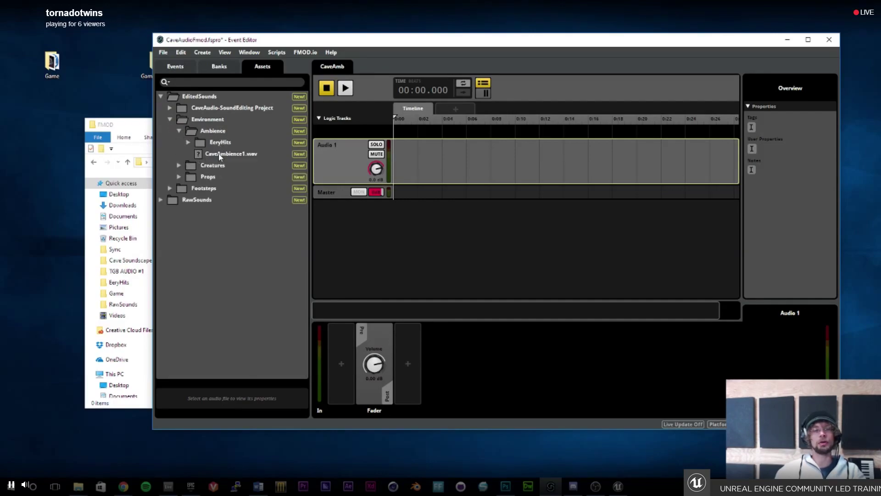
Preview the CaveAmbience1.wav asset from the Ambience folder and stop its playback.
left_click_drag(267, 41, 270, 42)
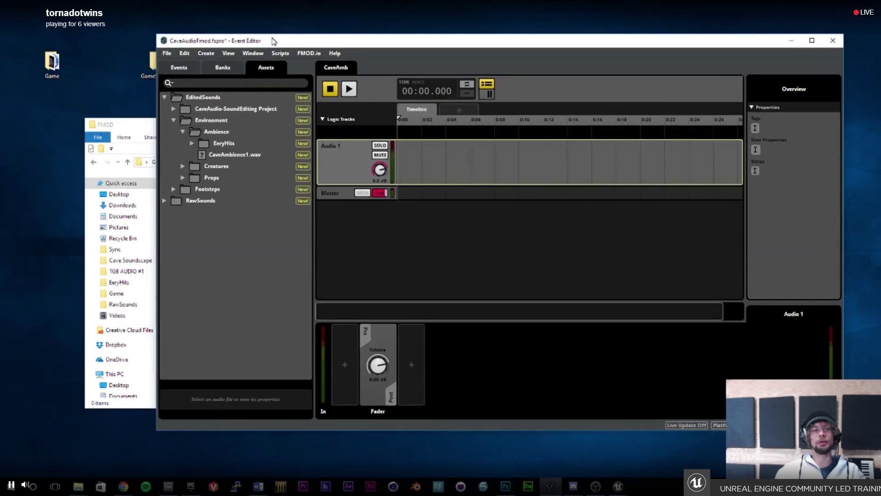
left_click(227, 158)
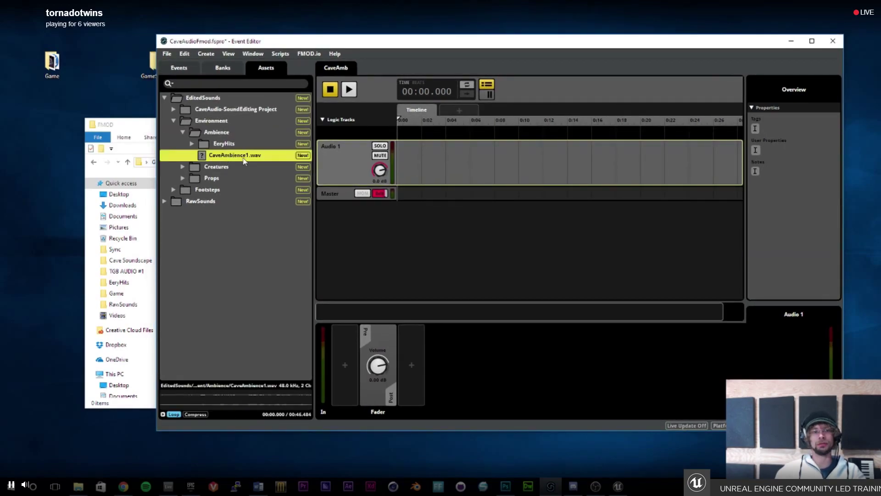
left_click(162, 414)
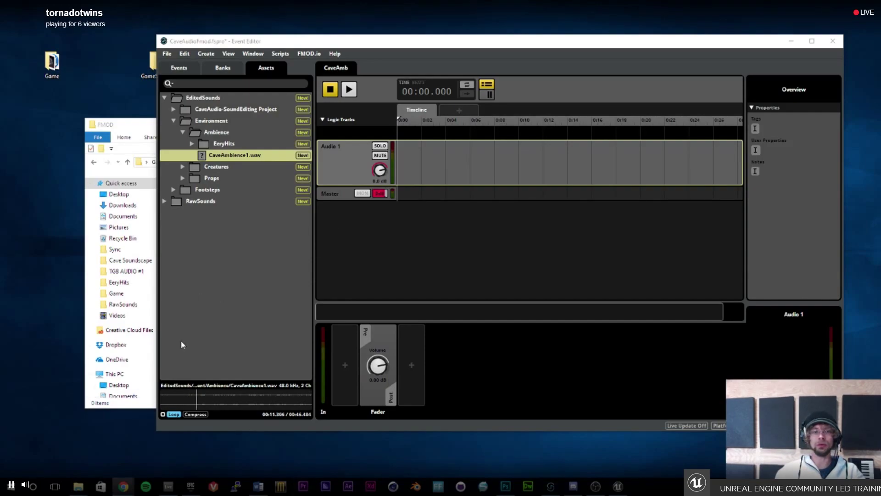
left_click(163, 415)
Place CaveAmbience1.wav at the very start of the Audio 1 track and raise the track's volume to 7.5 dB.
left_click_drag(220, 156, 450, 163)
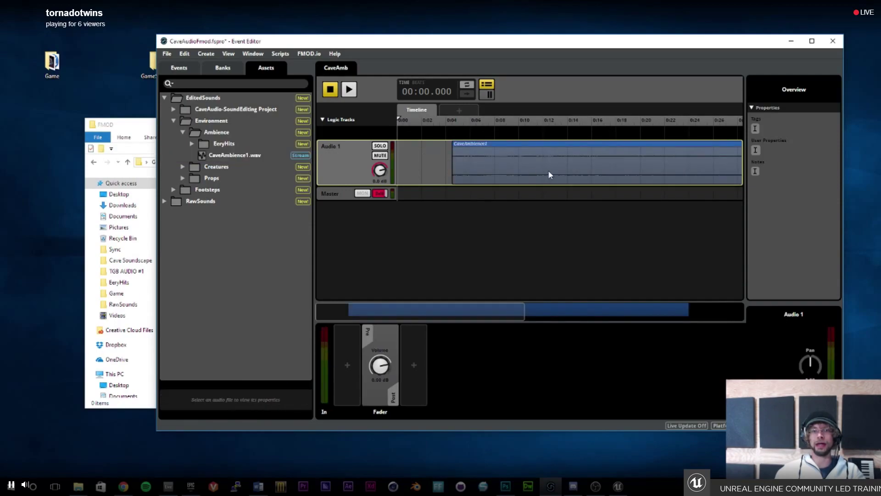
left_click(470, 174)
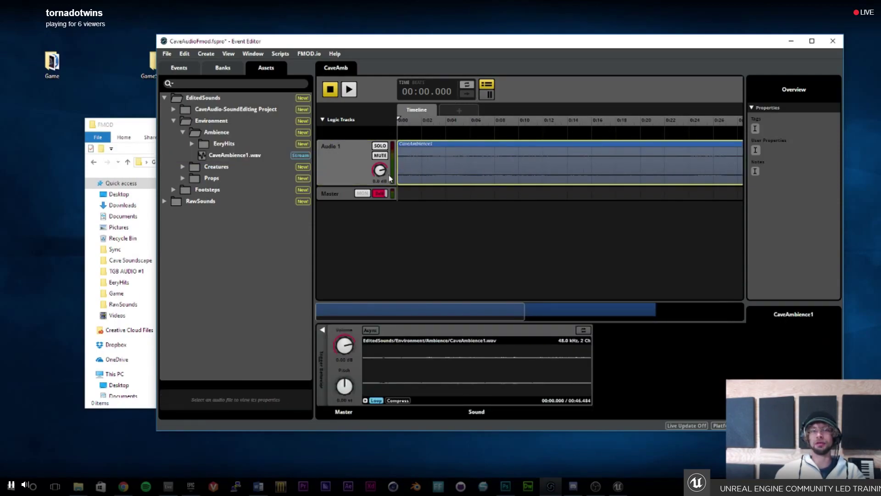
left_click_drag(378, 171, 378, 149)
Reposition the Event Editor window and the FMOD folder window on the desktop.
left_click_drag(425, 36, 418, 35)
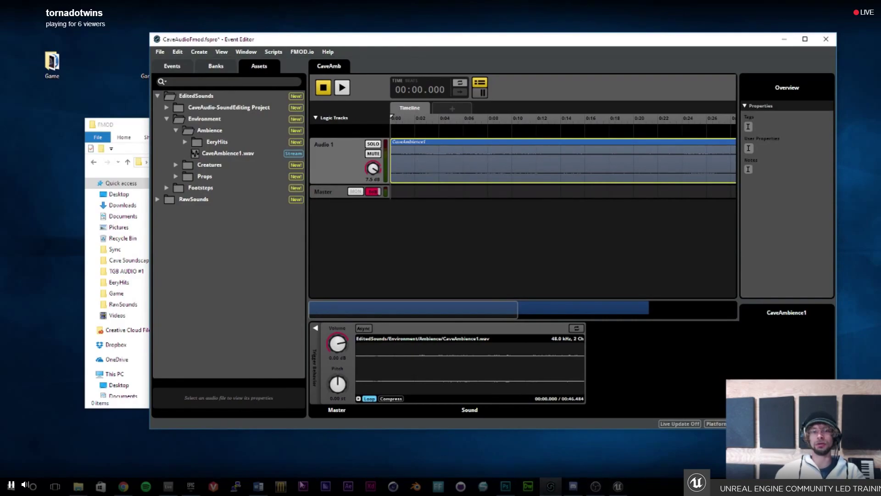
left_click_drag(473, 39, 474, 33)
left_click_drag(134, 128, 83, 129)
left_click_drag(296, 36, 282, 36)
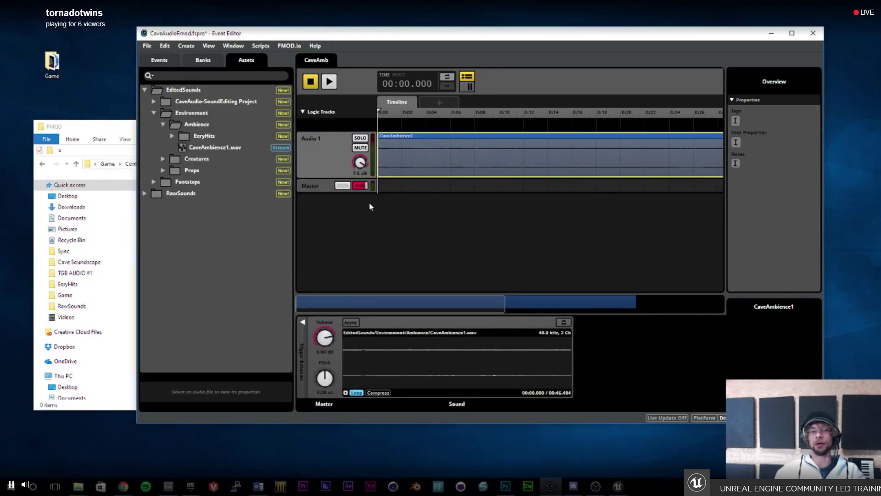
Increase the height of the CaveAmb event's Master track to reveal its volume control.
left_click(313, 186)
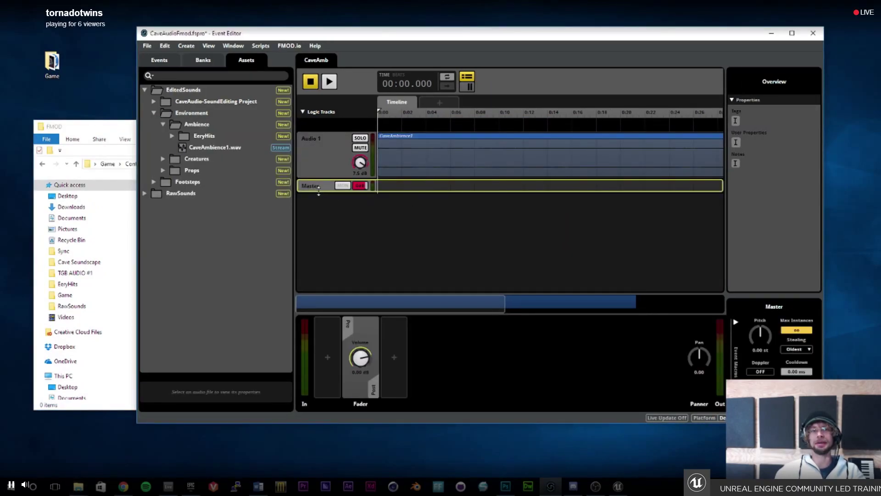
left_click_drag(318, 191, 321, 225)
Add a loop region spanning the entire CaveAmbience1 clip on the timeline.
left_click(471, 145)
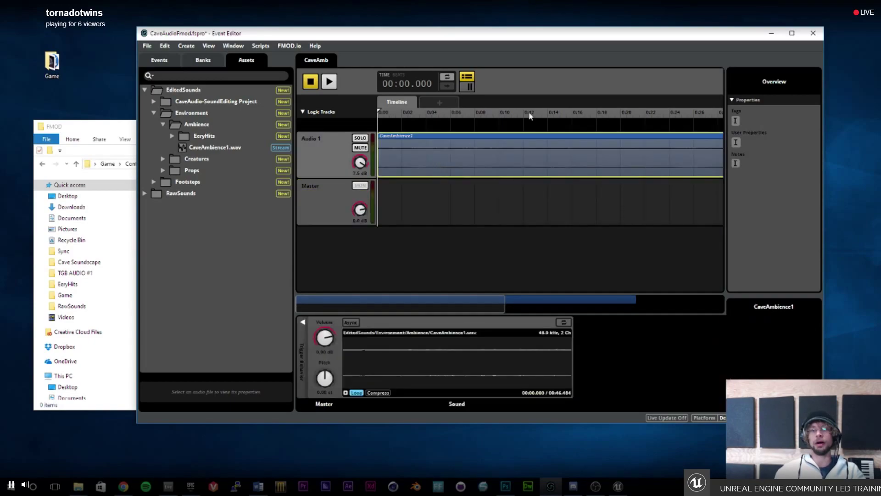
left_click_drag(505, 304, 724, 308)
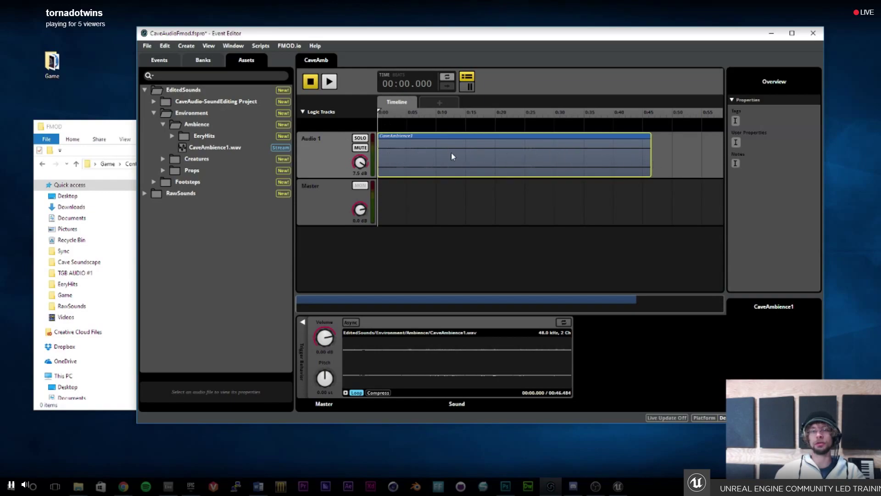
right_click(469, 152)
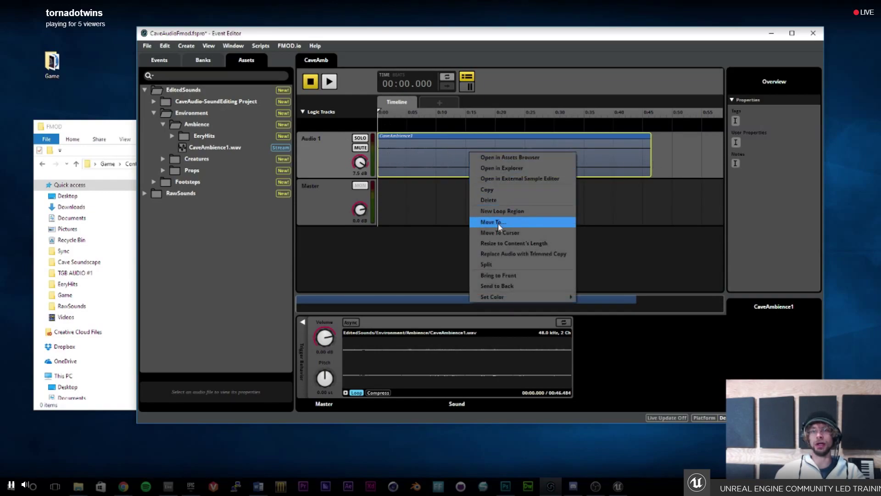
left_click(509, 211)
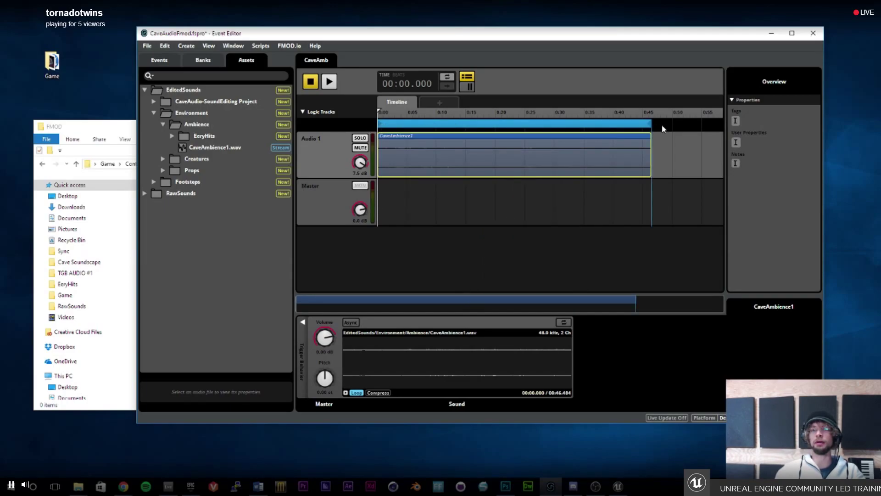
Play the CaveAmb event from shortly before the end of the loop region to test the looping.
left_click(406, 112)
left_click_drag(423, 112, 635, 113)
left_click(332, 83)
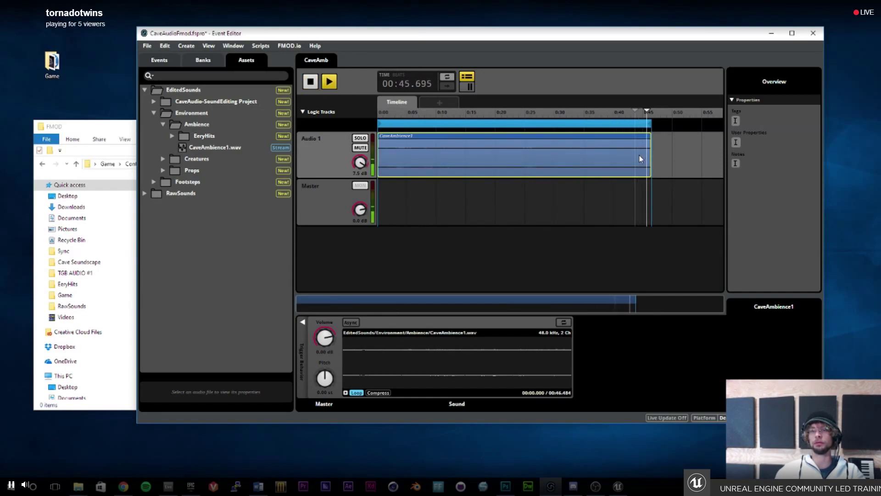
Stop the CaveAmb playback and shift the Event Editor window slightly on the desktop.
key("space")
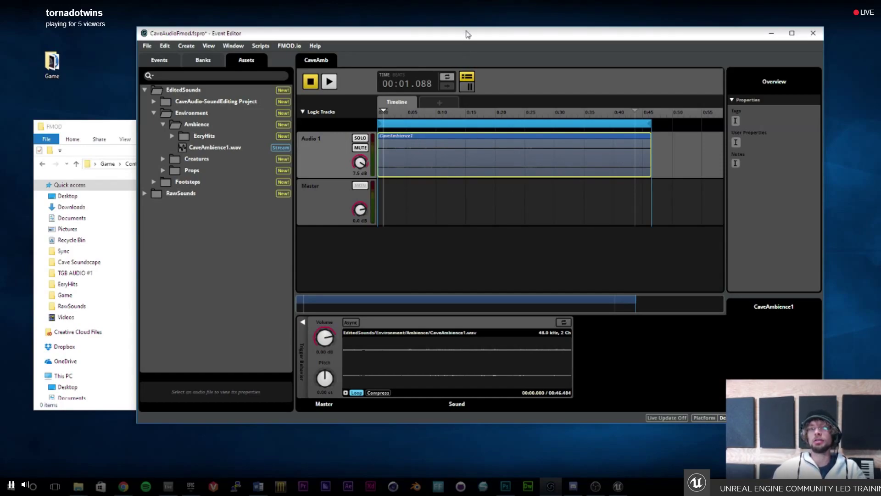
left_click_drag(468, 34, 473, 36)
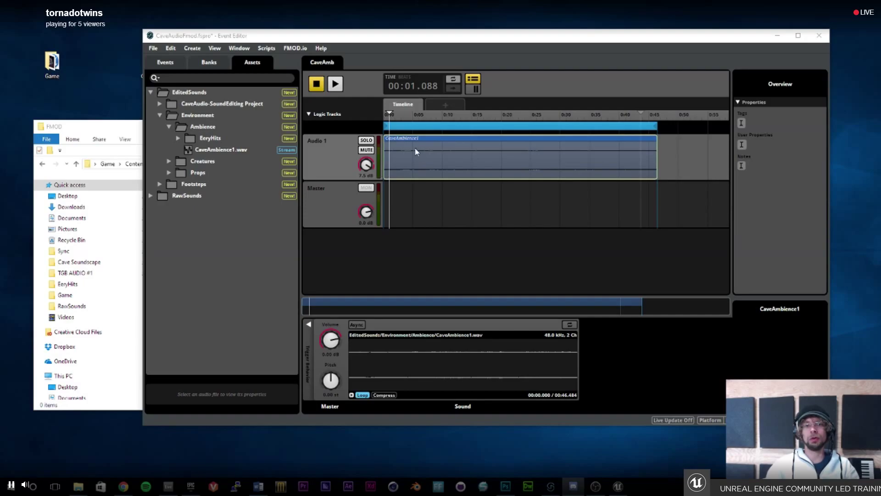
left_click(408, 114)
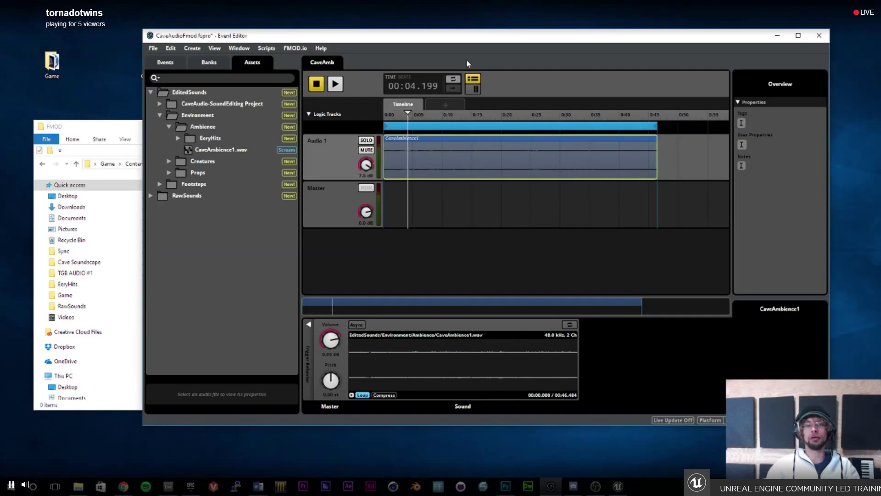
left_click_drag(464, 41, 465, 36)
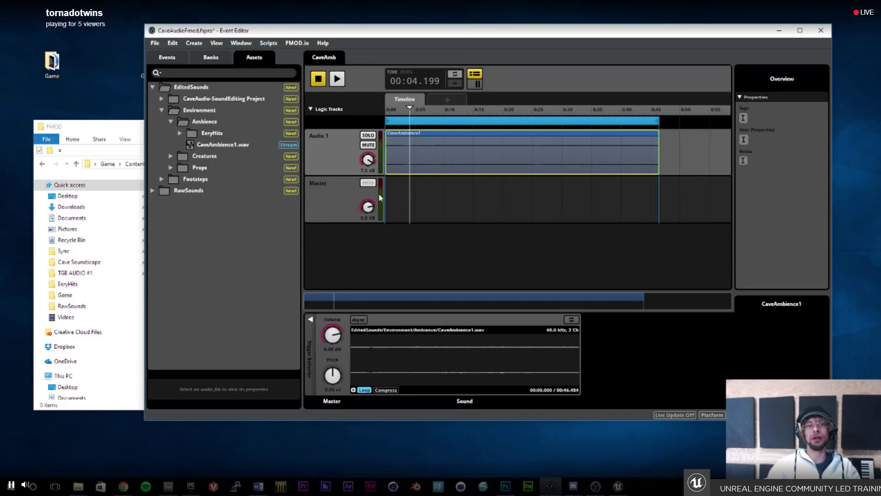
Rename the Audio 1 track of the CaveAmb event as Amb.
double_click(320, 136)
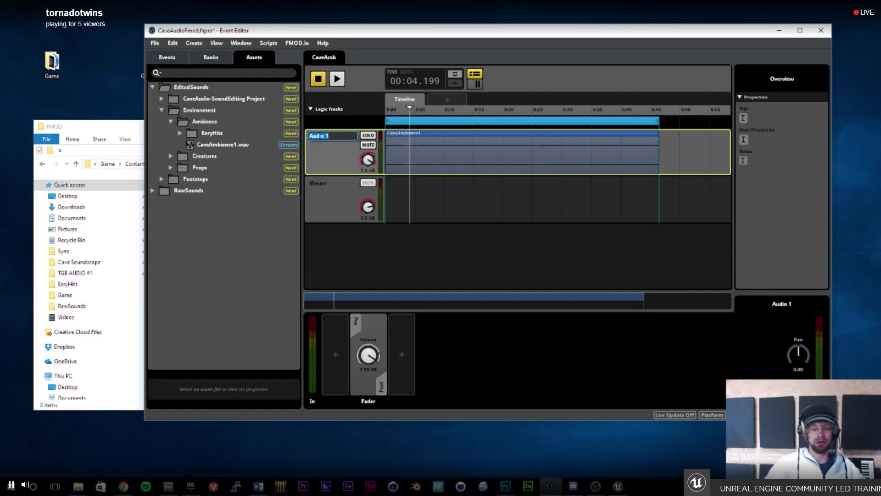
type("Amb")
key("Return")
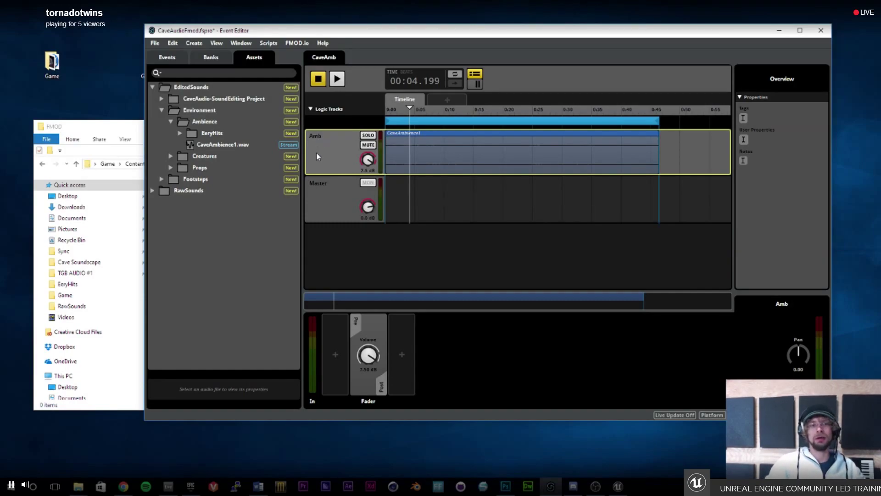
Add a second audio track below the Amb track and select it.
right_click(316, 152)
left_click(324, 158)
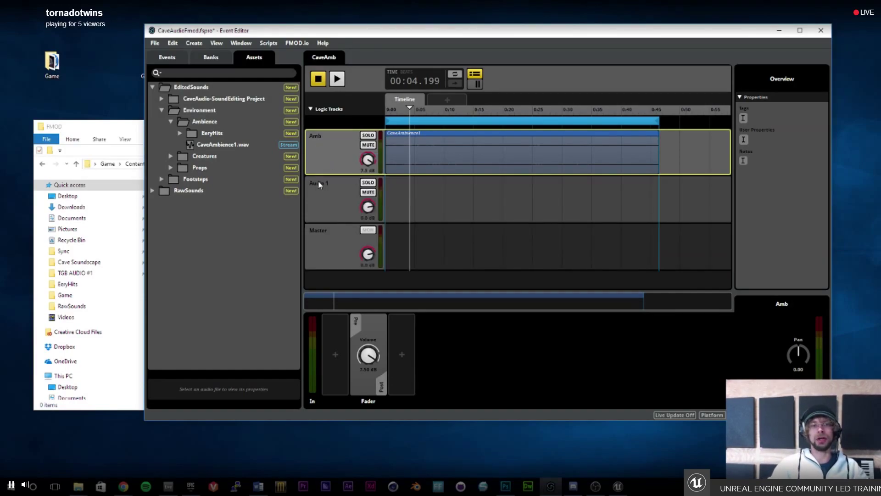
left_click(318, 182)
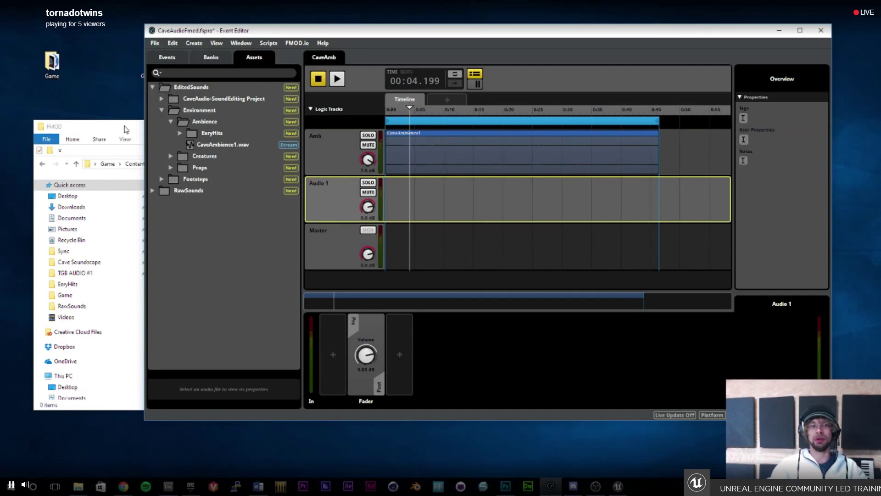
Expand the EeryHits asset folder and audition several of its EeryHit sound files.
left_click(179, 133)
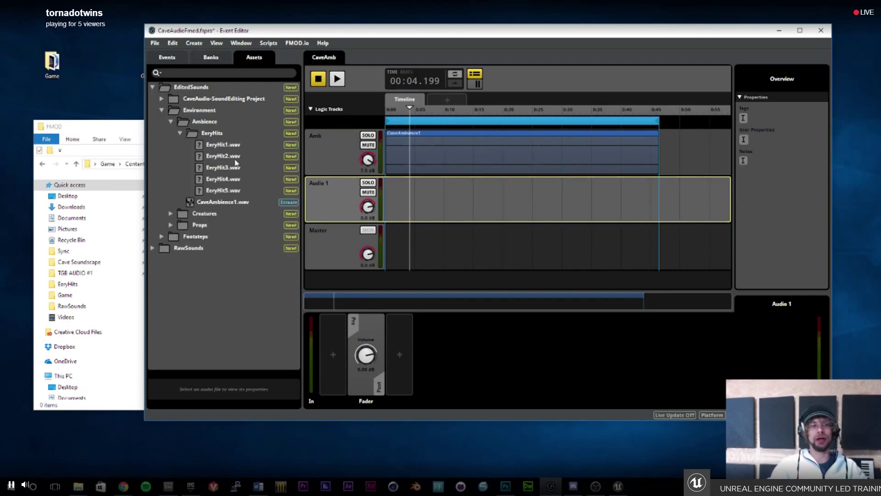
left_click(213, 148)
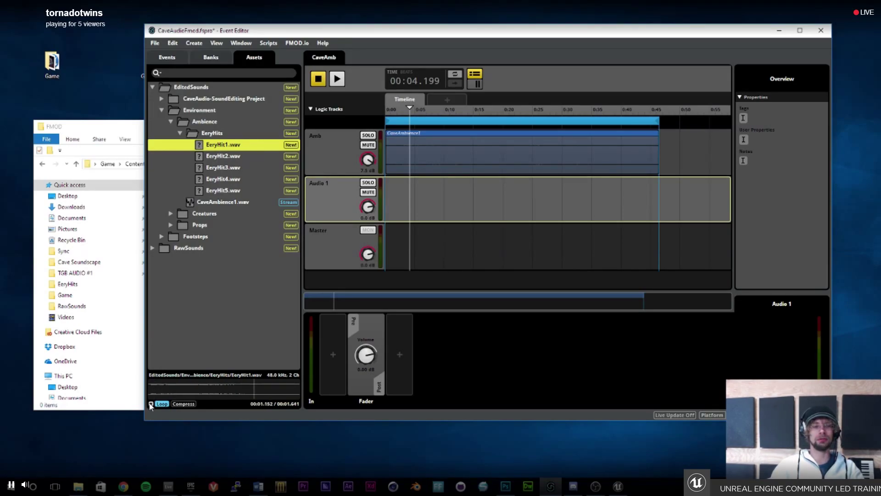
key("Down")
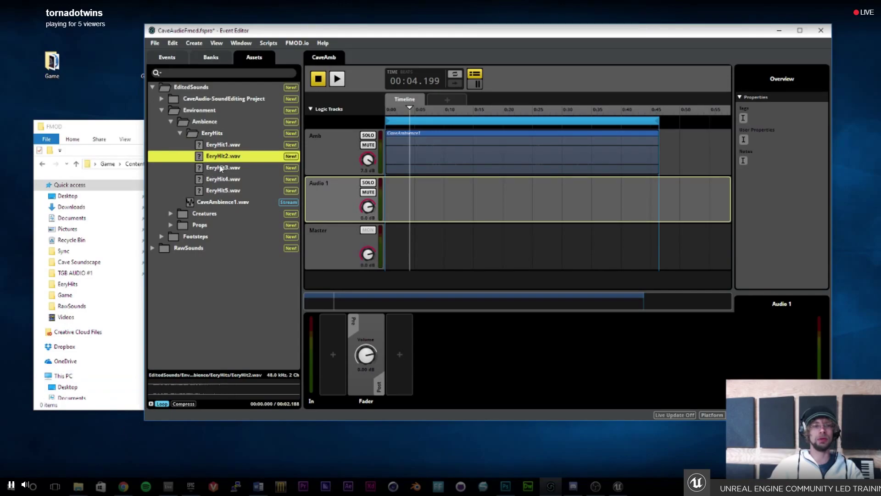
left_click(219, 183)
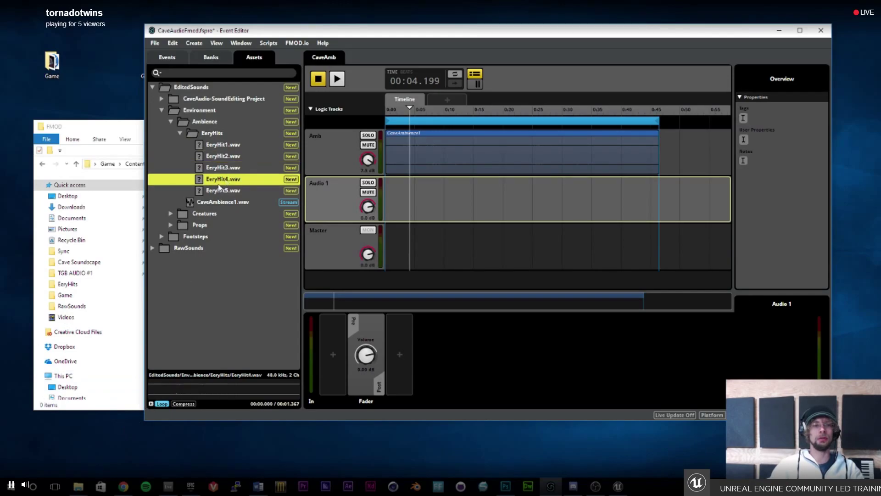
left_click(151, 404)
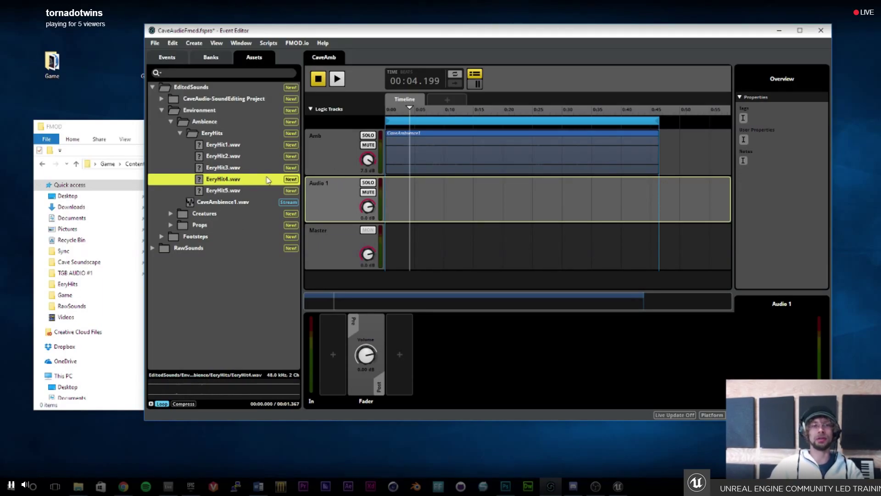
Add a Scatterer Sound spanning the loop region on the Audio 1 track and fill its playlist with EeryHit1 to EeryHit5.
left_click(217, 191)
left_click(215, 145, "shift")
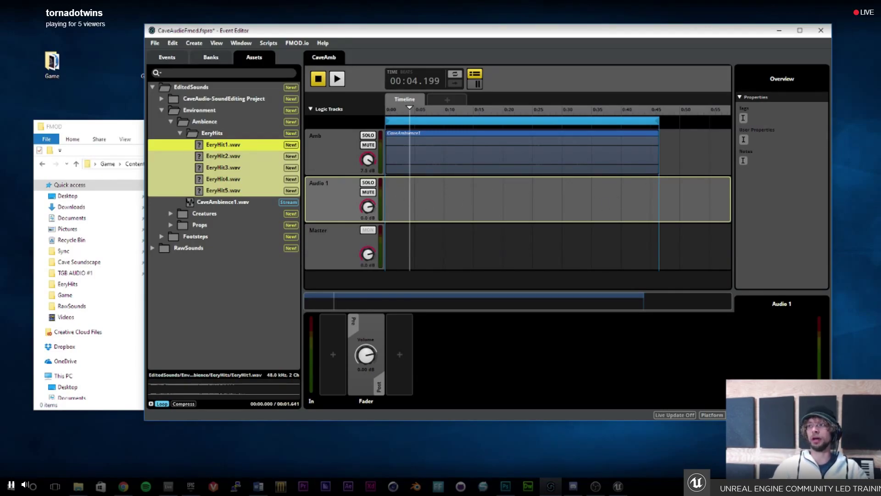
key("alt+Tab")
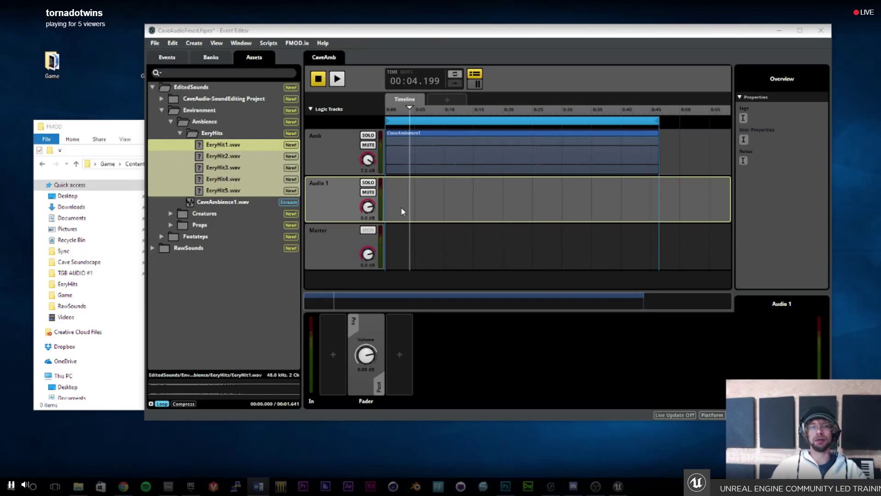
right_click(434, 195)
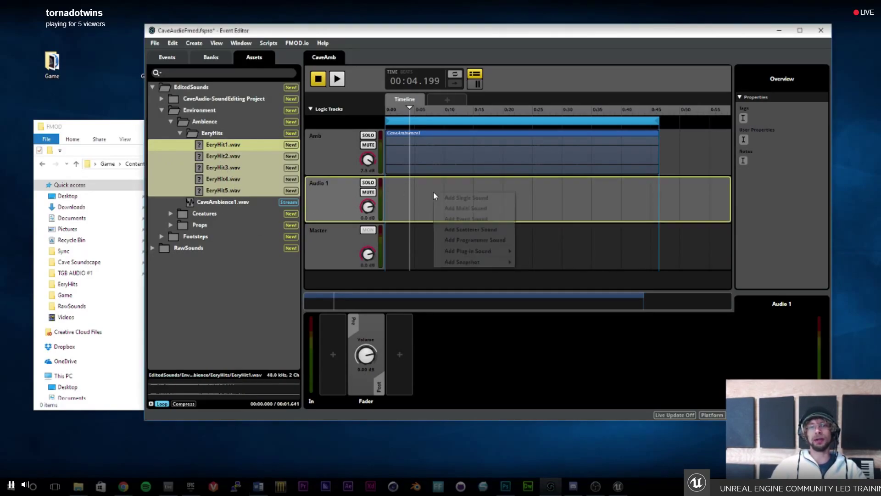
left_click(483, 233)
left_click_drag(445, 205, 659, 199)
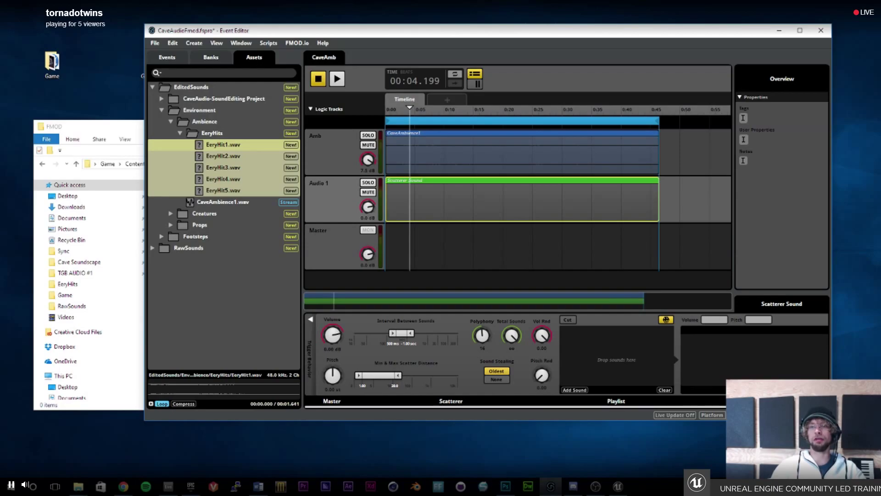
left_click_drag(223, 147, 631, 355)
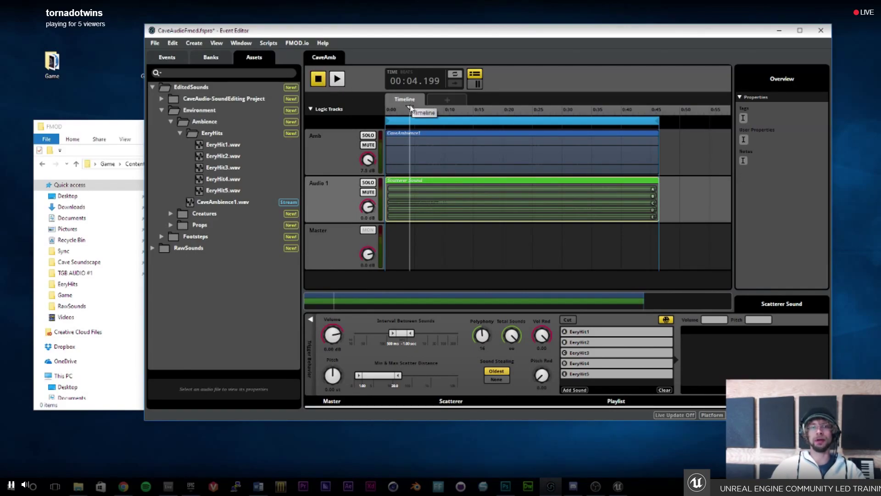
Play the CaveAmb event from about 2.5 s to listen to the scattered hits, and stop the playback.
left_click_drag(410, 108, 399, 114)
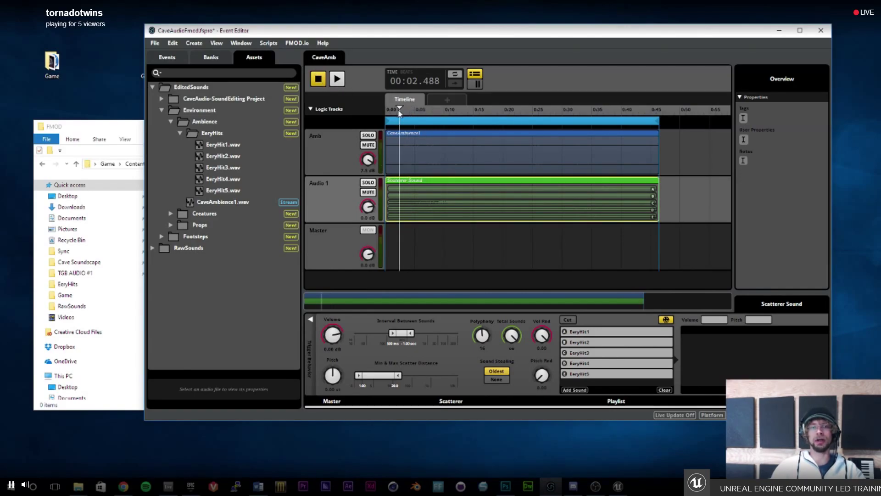
left_click(338, 79)
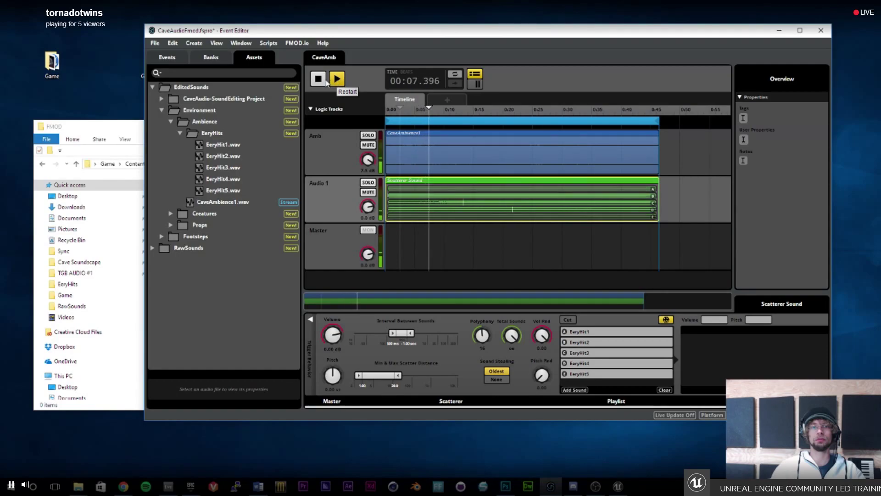
left_click(319, 80)
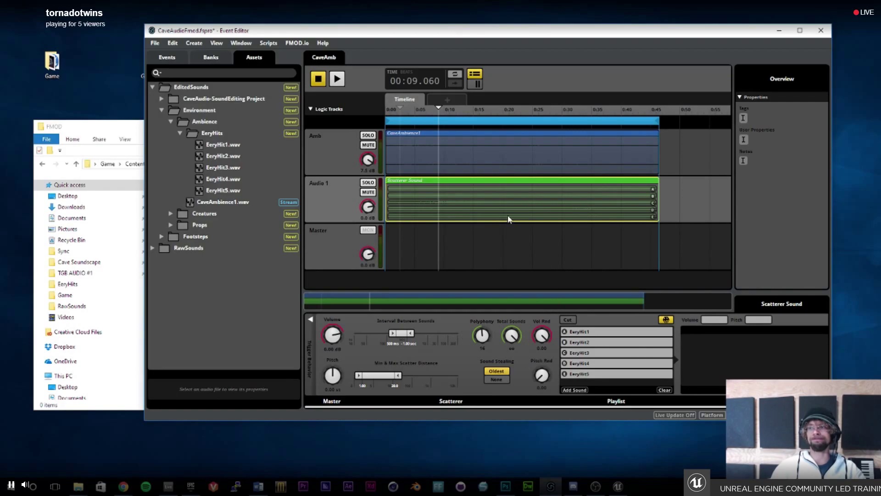
Set the Scatterer Sound's interval between sounds to a range of 9 to 14 seconds.
left_click_drag(401, 336, 431, 335)
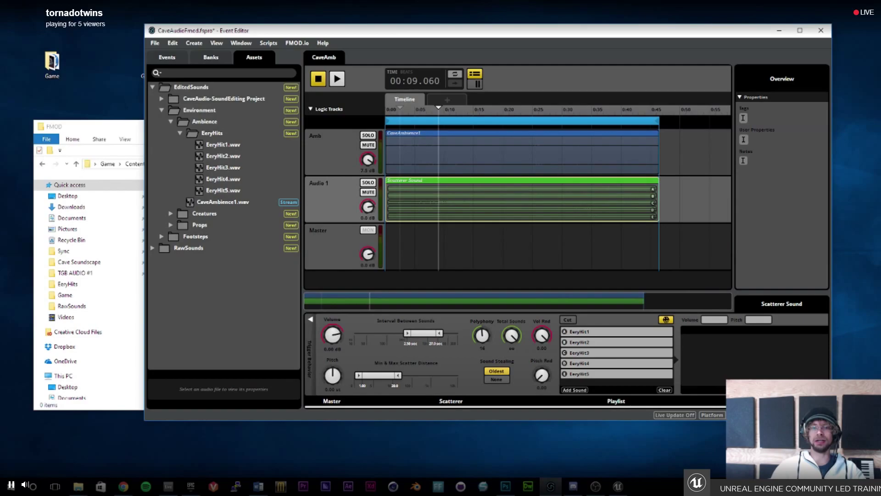
double_click(426, 343)
type("14")
key("Return")
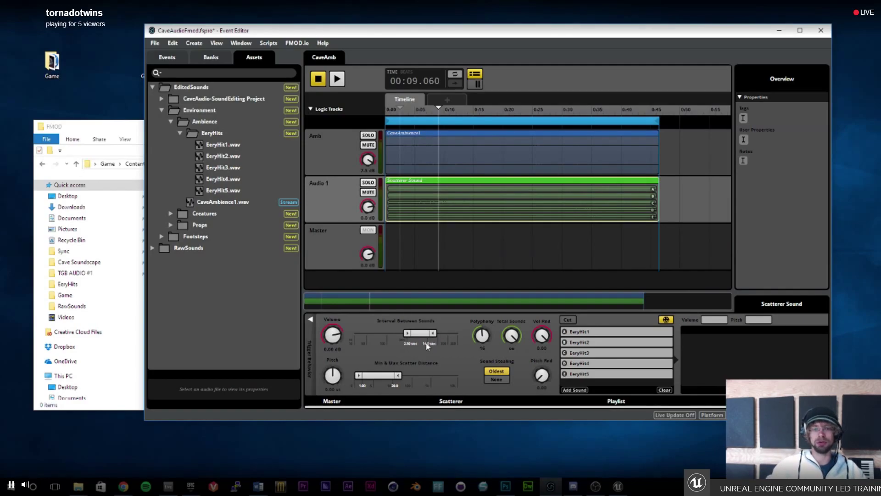
double_click(406, 343)
type(".5")
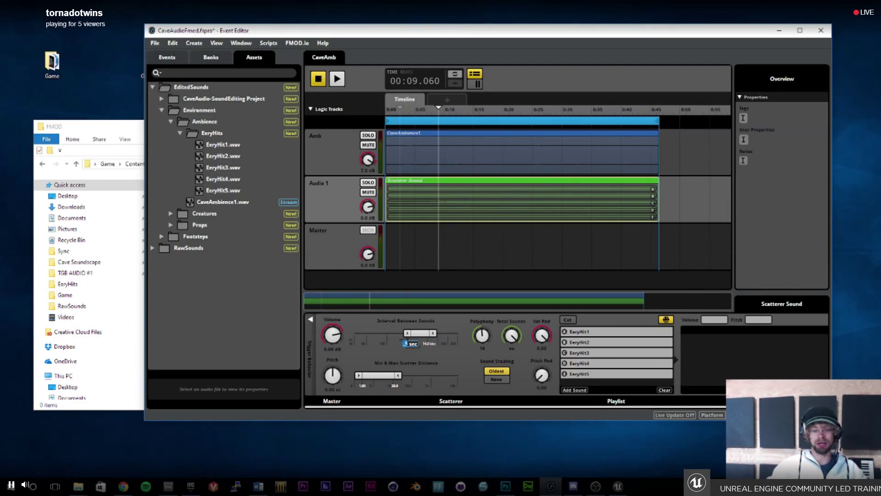
key("Return")
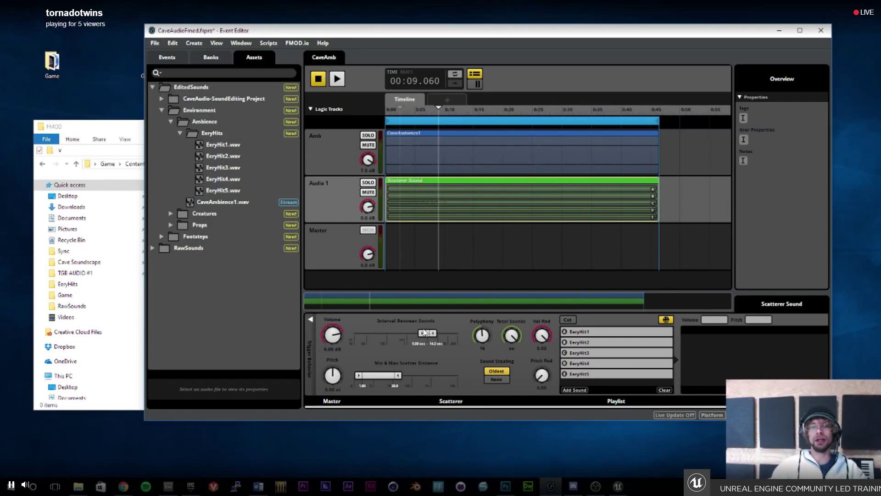
Play the CaveAmb event from about 1.7 s, raise the CaveAmbience1 clip's volume to about 3 dB, and stop the playback.
left_click_drag(417, 111, 438, 112)
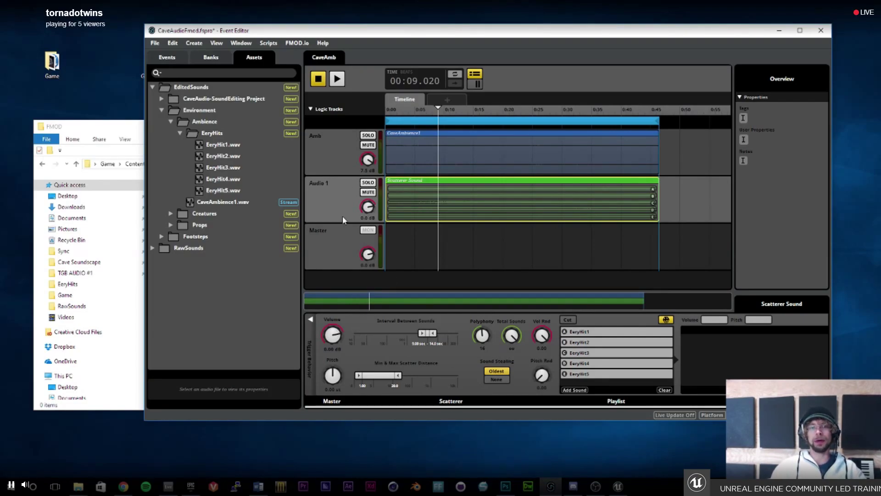
left_click_drag(426, 112, 396, 113)
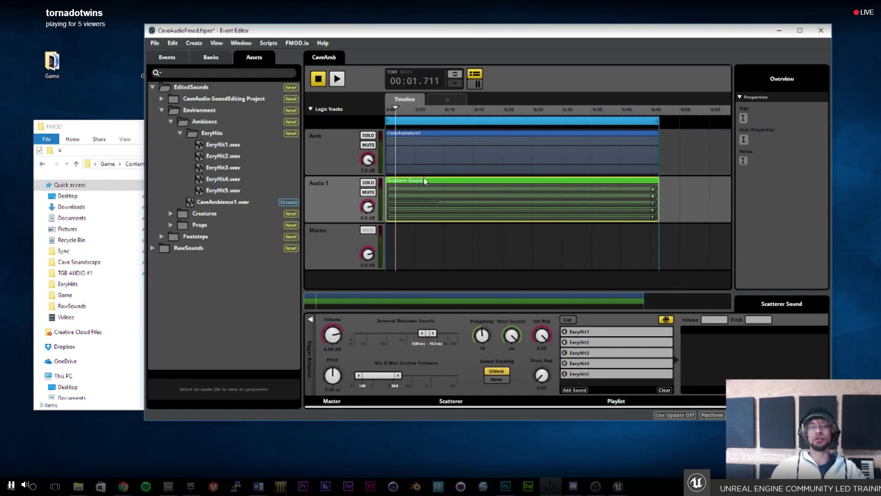
key("space")
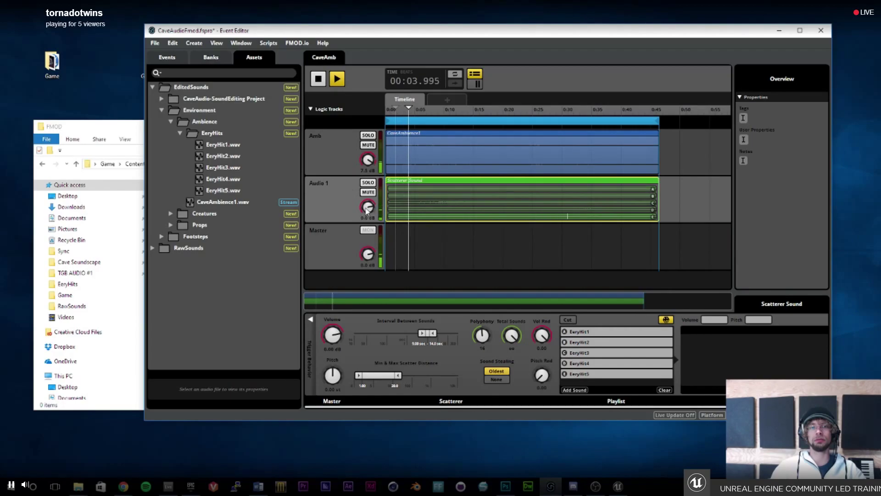
left_click(413, 159)
left_click_drag(329, 346, 331, 321)
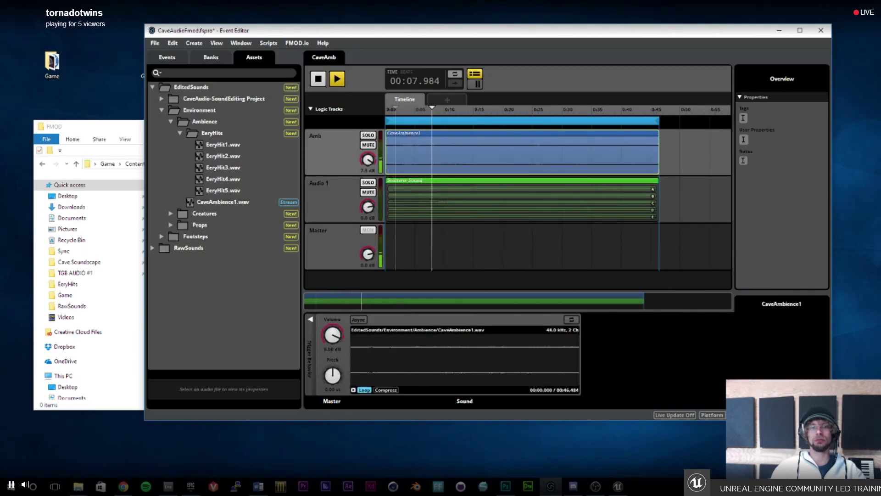
left_click(332, 188)
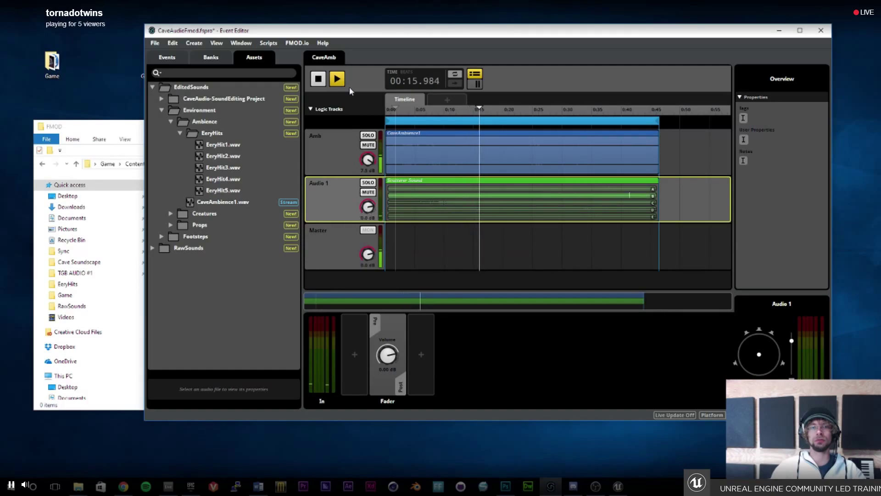
left_click(409, 153)
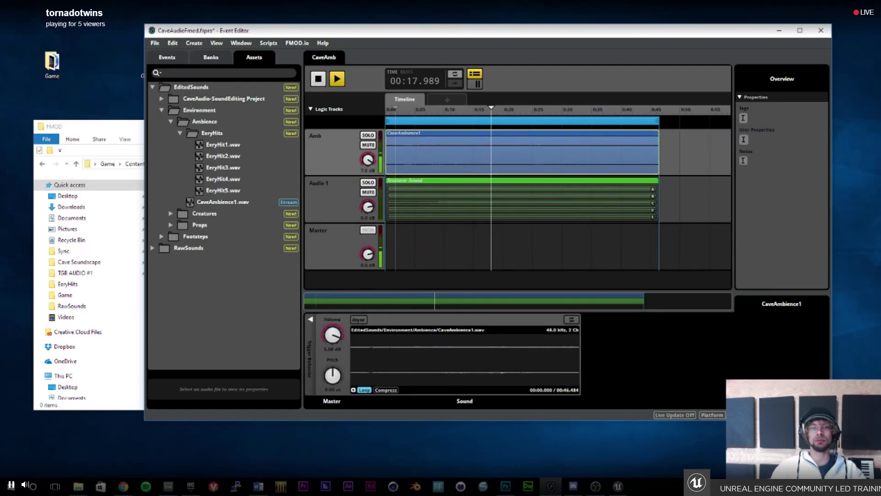
key("space")
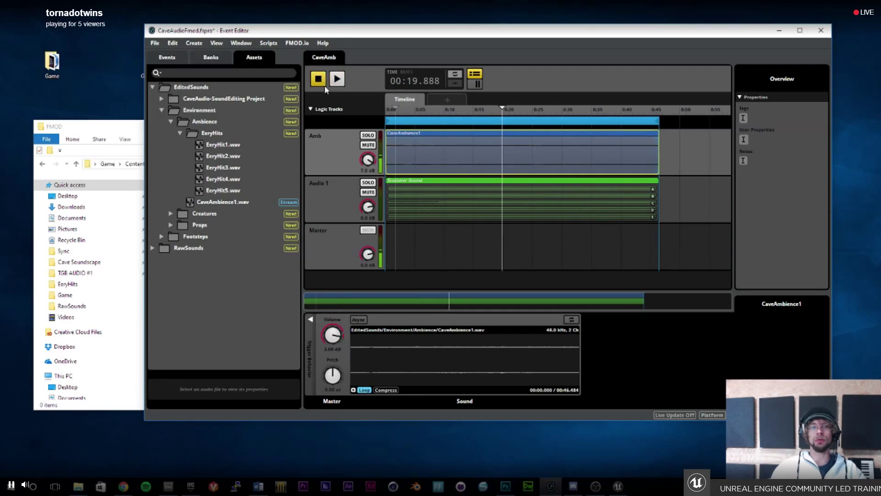
Set the pitch randomization of the Scatterer Sound on the Audio 1 track to 1.00.
left_click(444, 198)
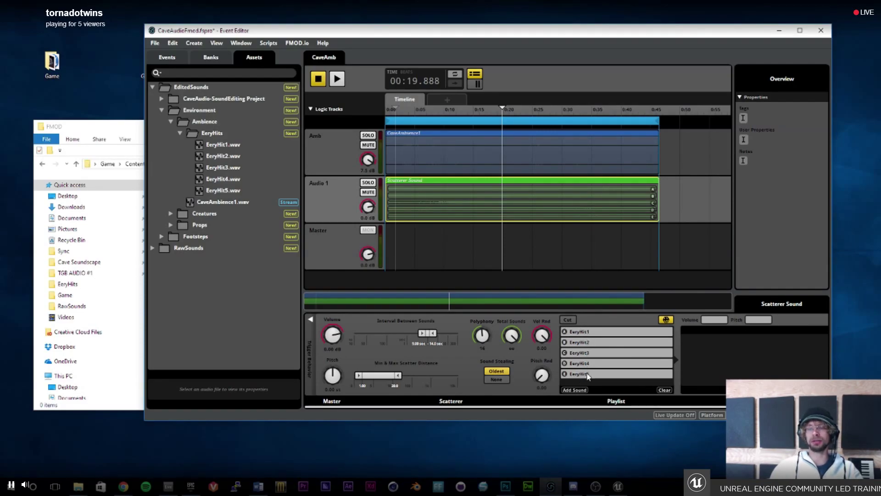
left_click_drag(551, 380, 538, 395)
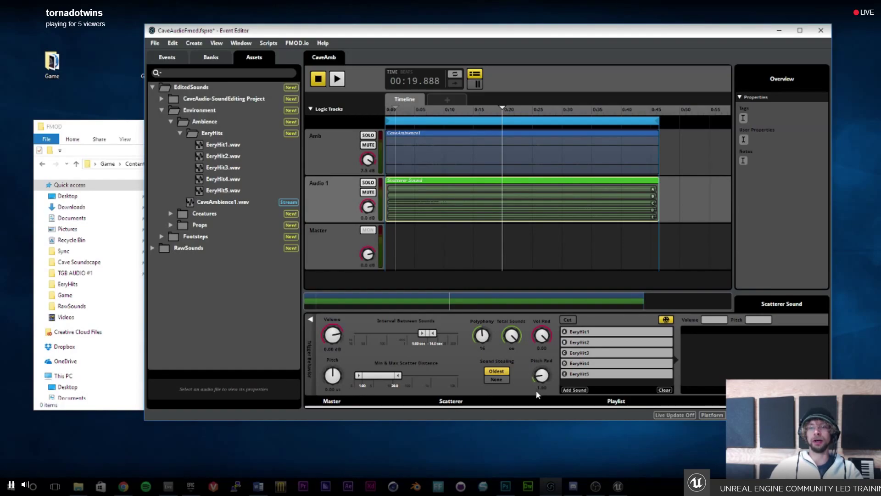
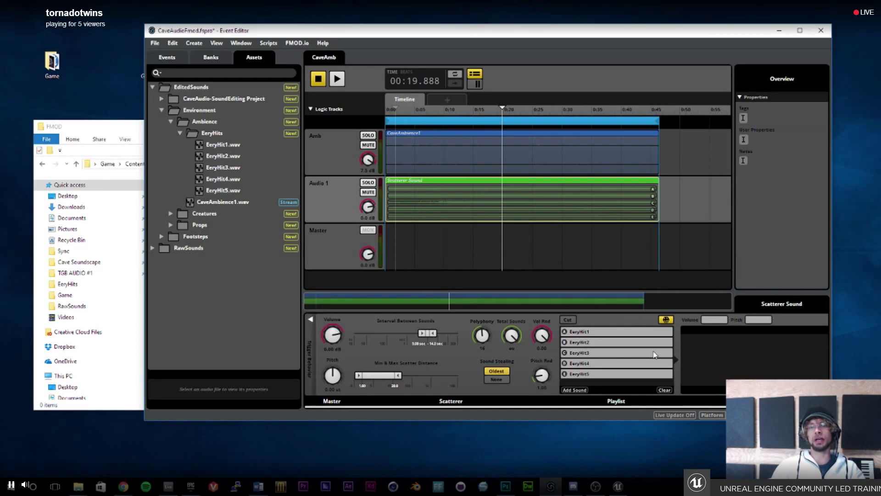
Inspect the EeryHit1 and EeryHit4 entries in the Scatterer Sound's playlist, and clear the selection.
left_click(590, 334)
left_click(714, 370)
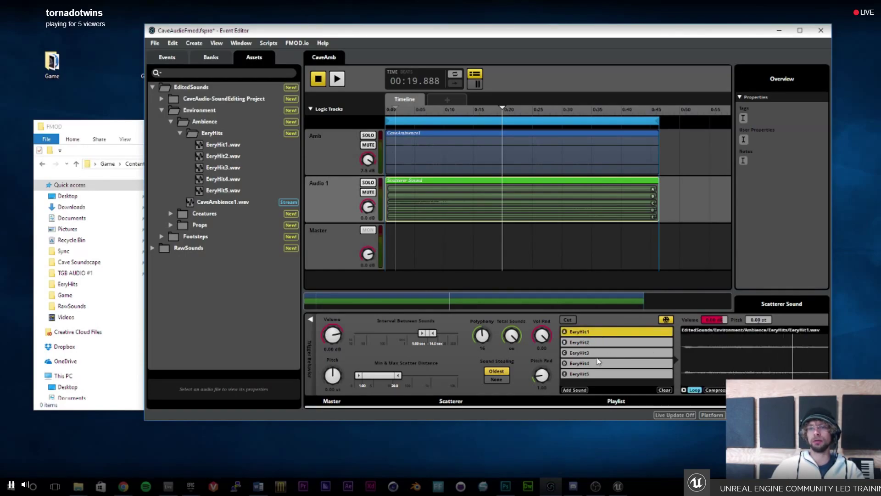
left_click(707, 359)
left_click(593, 361)
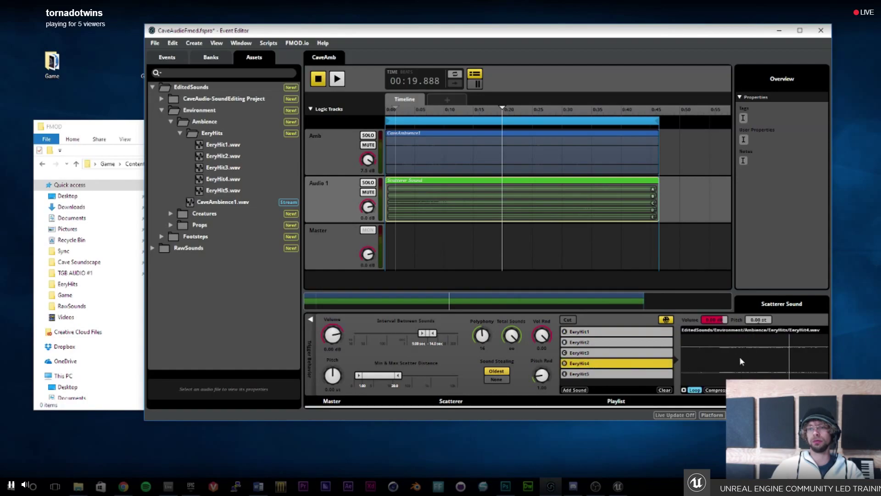
left_click(577, 383)
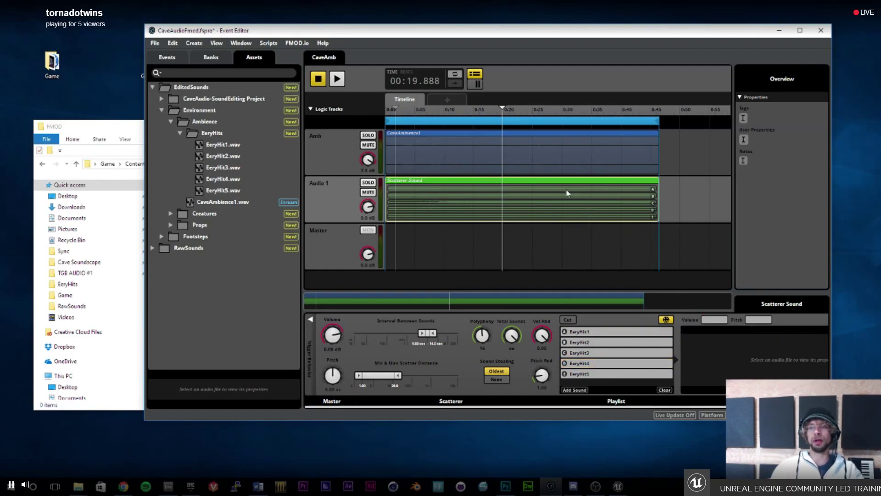
Enlarge the event editor window and add an FMOD Reverb effect after the fader on the Audio 1 track.
left_click_drag(550, 35, 497, 22)
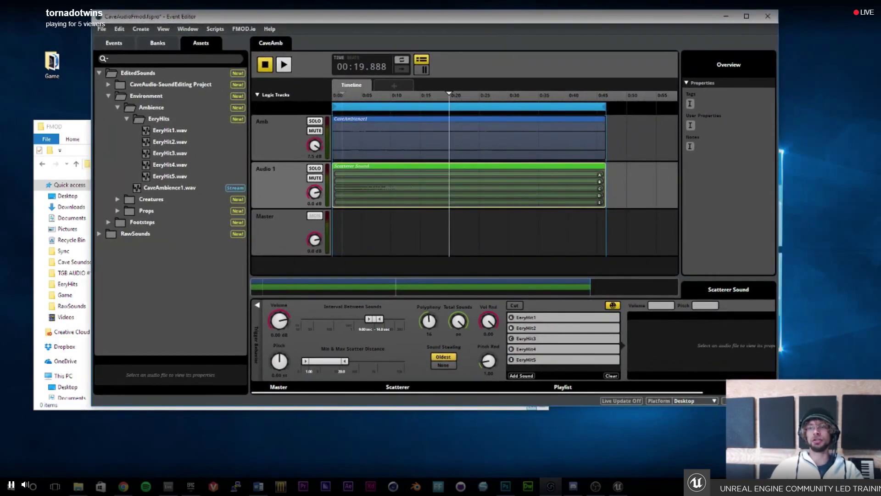
left_click_drag(778, 406, 851, 462)
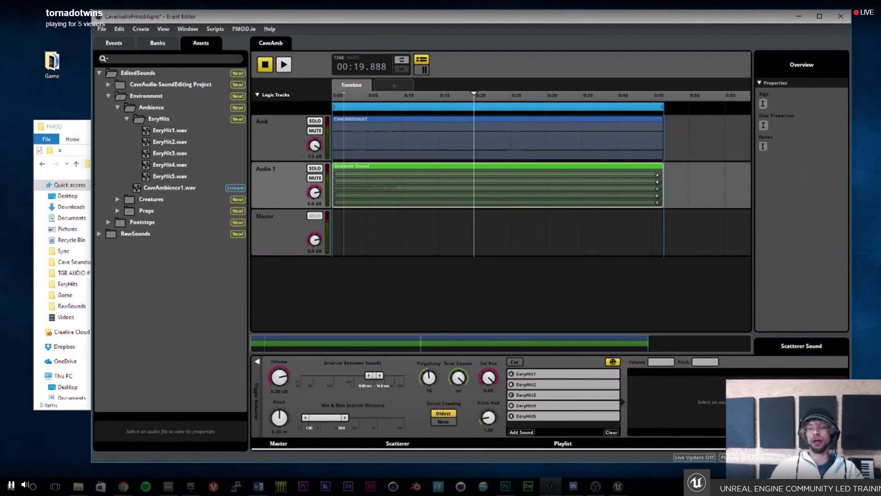
left_click(681, 192)
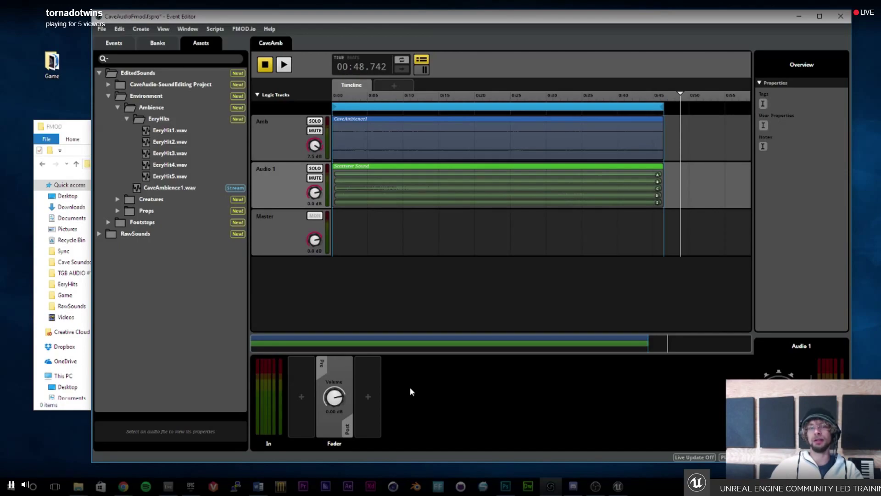
right_click(370, 401)
mouse_move(388, 404)
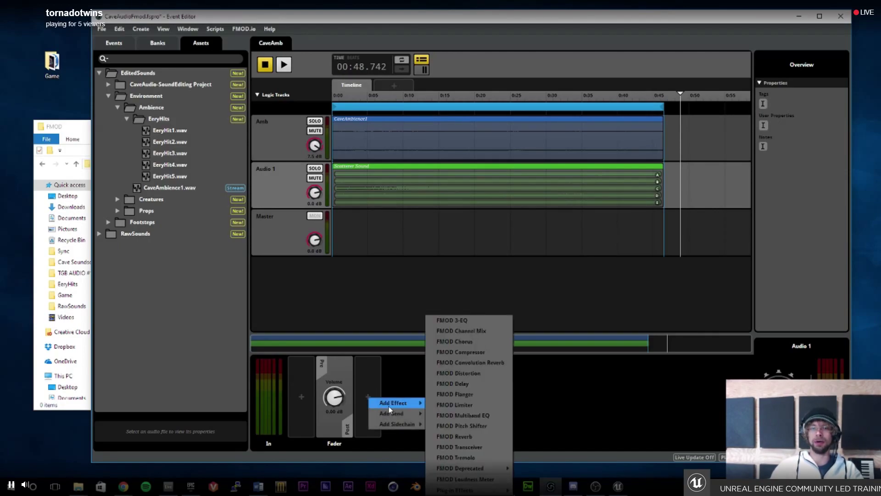
left_click(466, 440)
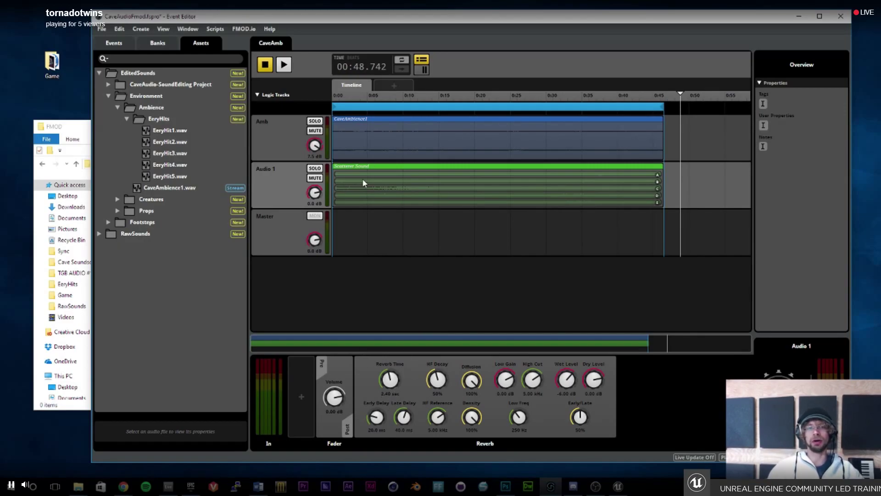
Play the CaveAmb event to about 15 s with the Scatterer Sound selected, stop it, and select EeryHit4 in the playlist.
left_click(407, 172)
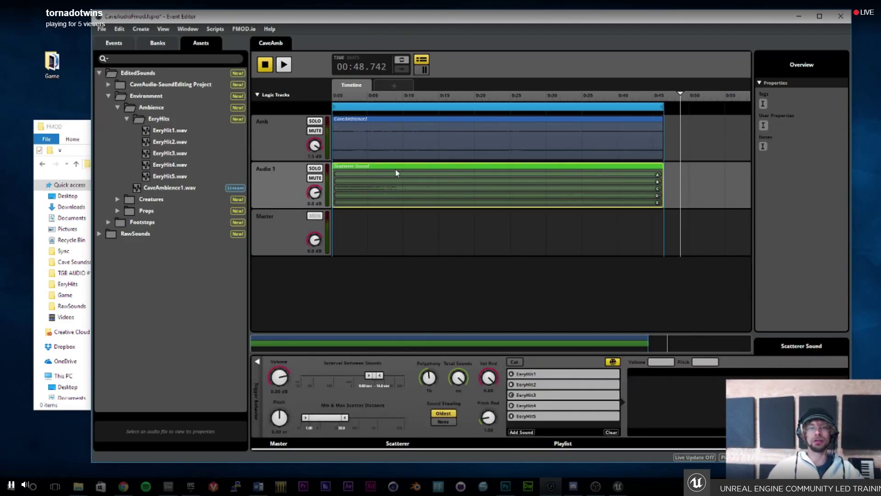
key("space")
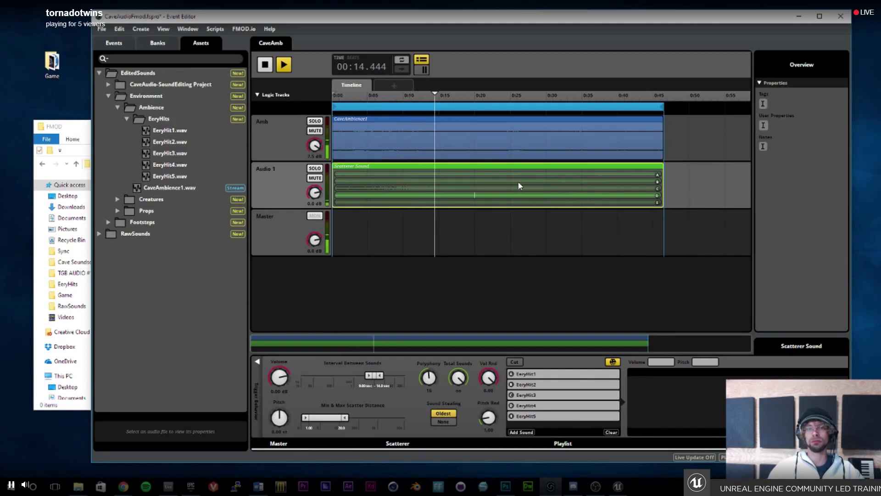
key("space")
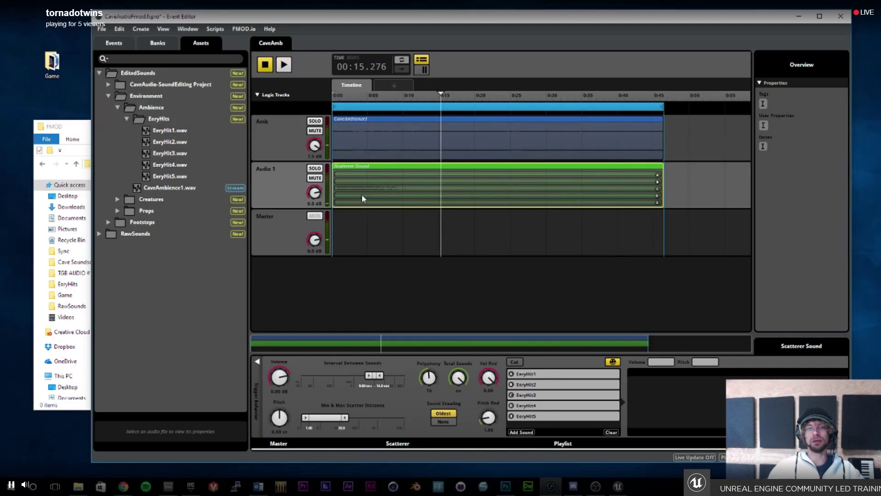
left_click(546, 406)
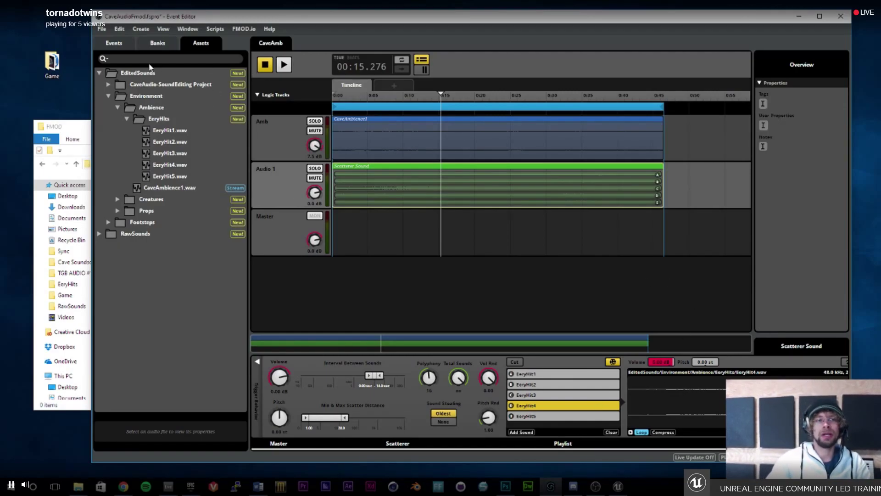
Save the CaveAudioFmod project and build its banks.
left_click(101, 28)
left_click(117, 81)
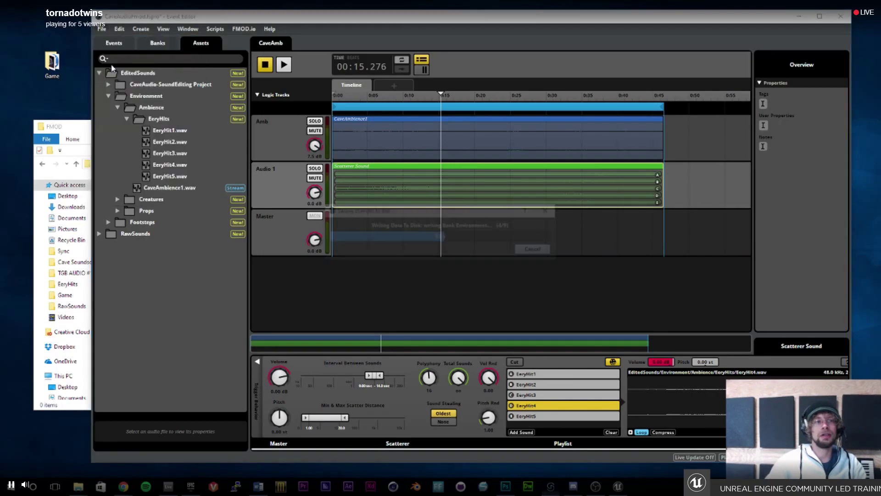
left_click(101, 29)
left_click(111, 125)
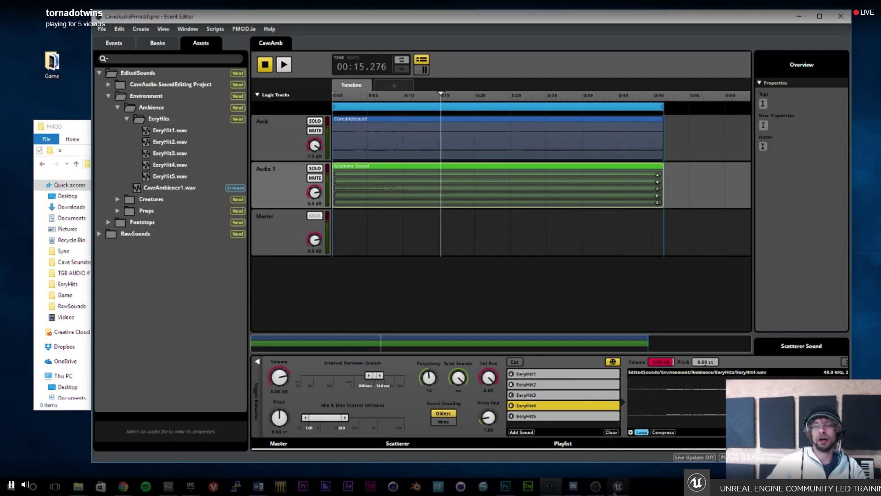
Switch to the Unreal Editor, validate FMOD while accepting Game/Content/FMOD as the build path, and open the FMOD folder in the enlarged Content Browser.
mouse_move(618, 492)
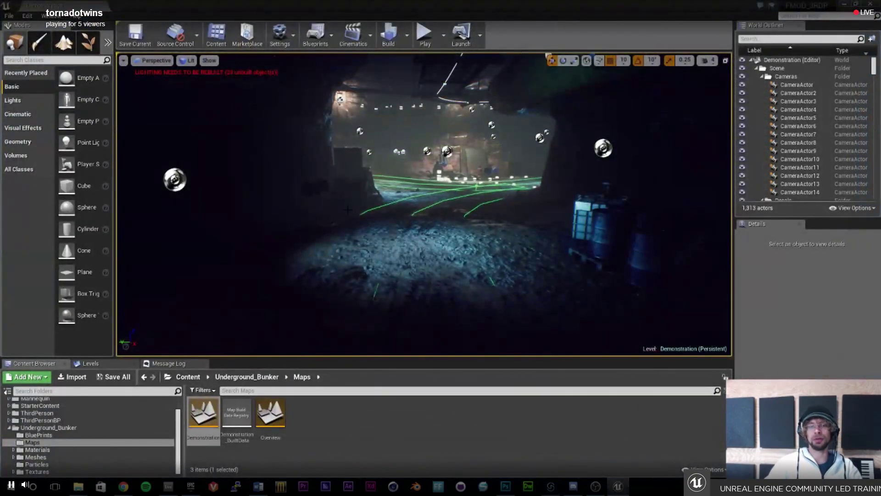
scroll(65, 454, "up", 2)
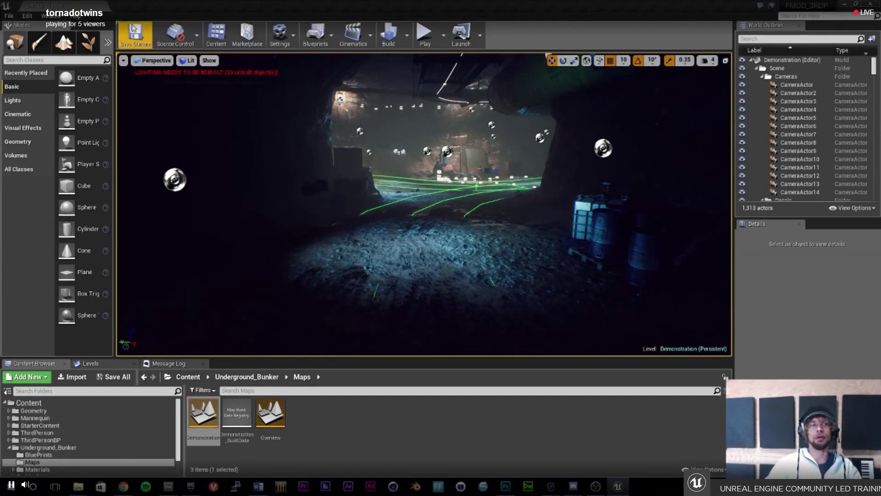
left_click(76, 16)
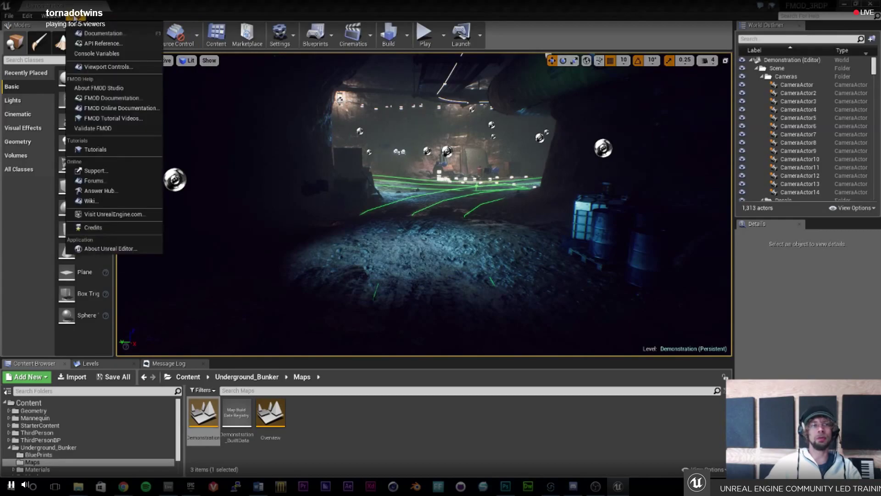
left_click(92, 128)
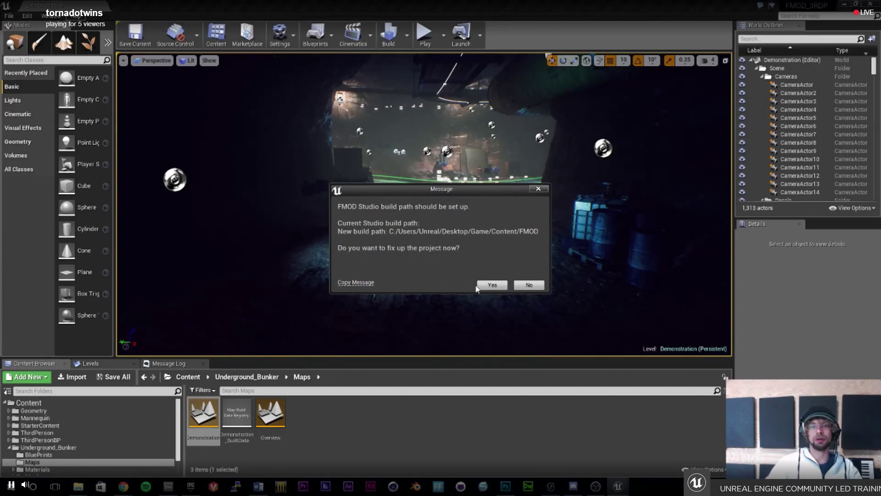
left_click(489, 285)
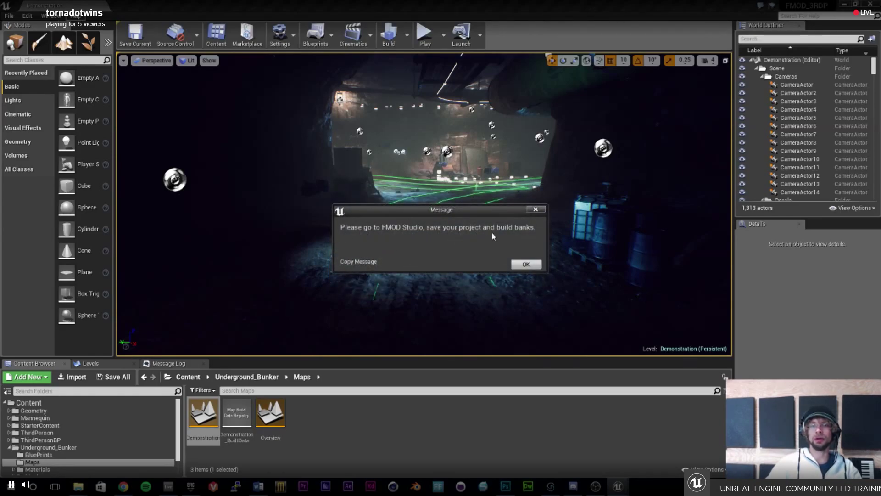
left_click(526, 265)
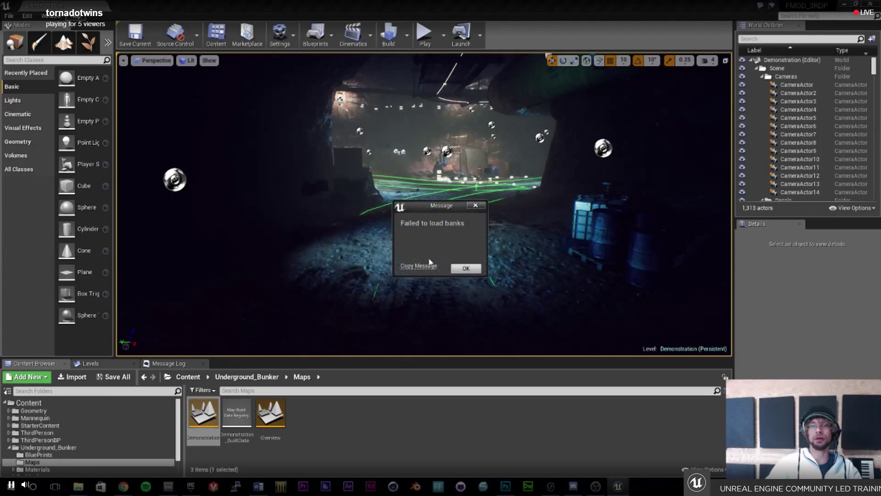
left_click(466, 268)
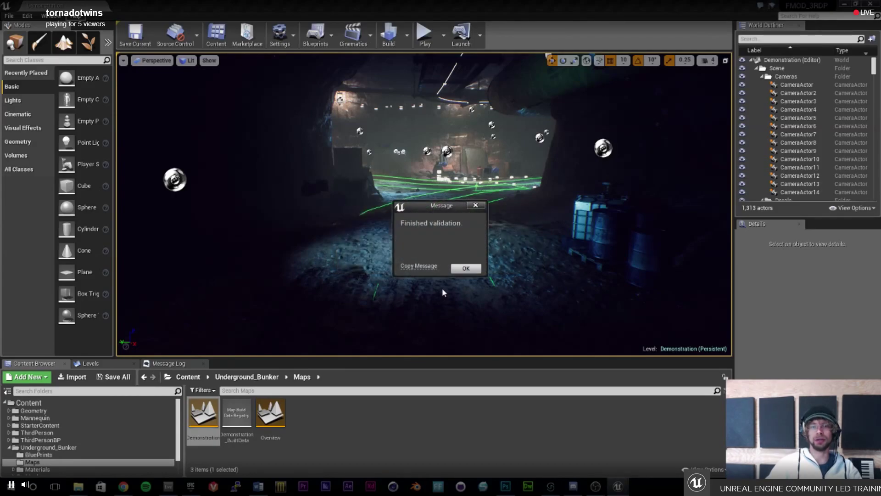
left_click(466, 268)
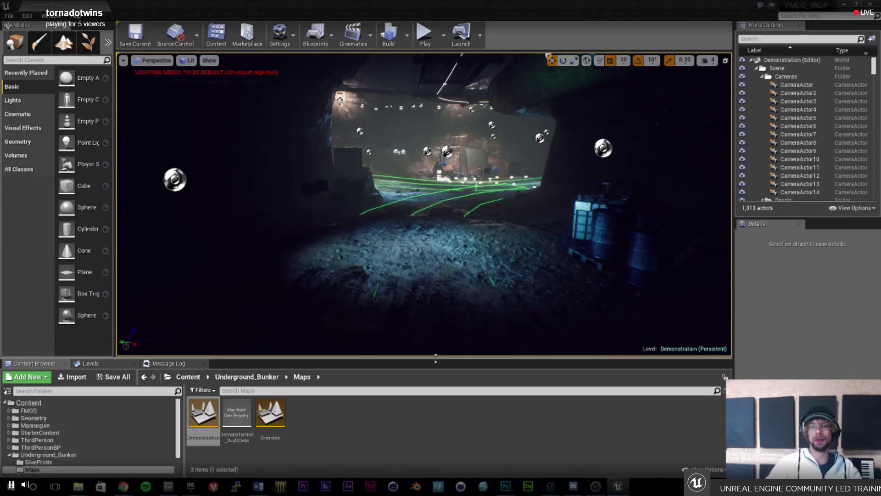
left_click_drag(436, 358, 436, 309)
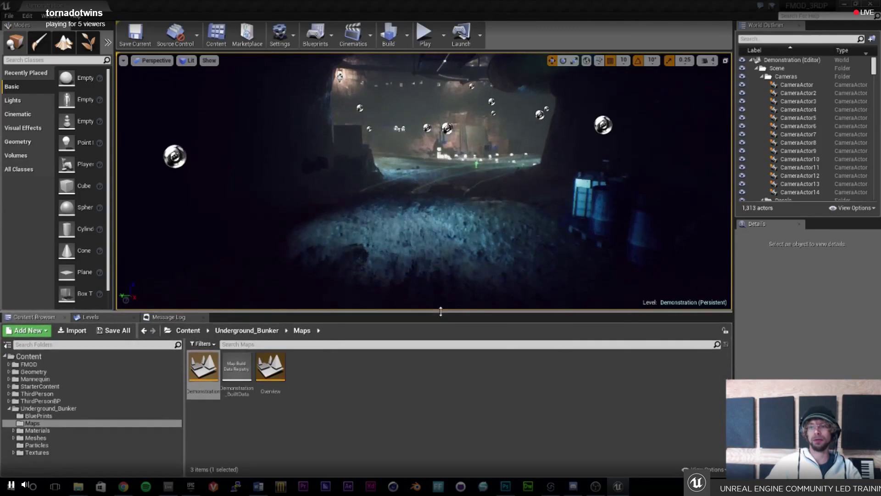
left_click(32, 362)
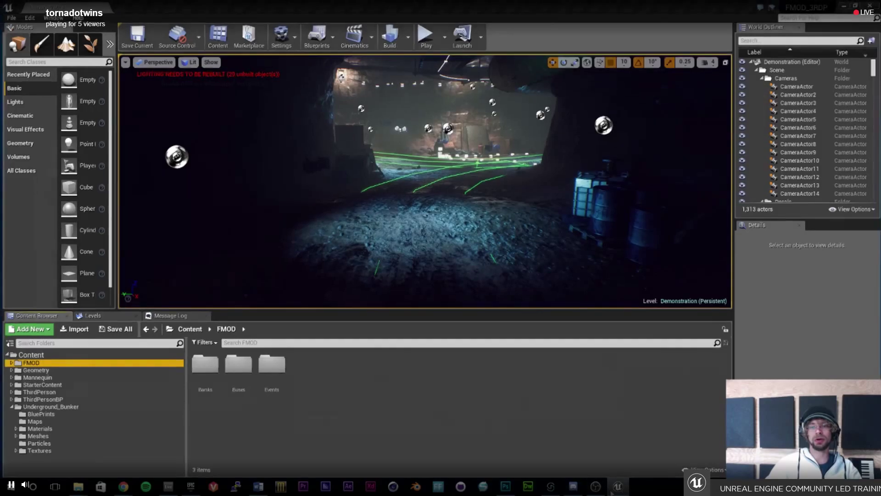
Switch back to FMOD Studio and rebuild the project's banks for the new build path.
left_click(551, 486)
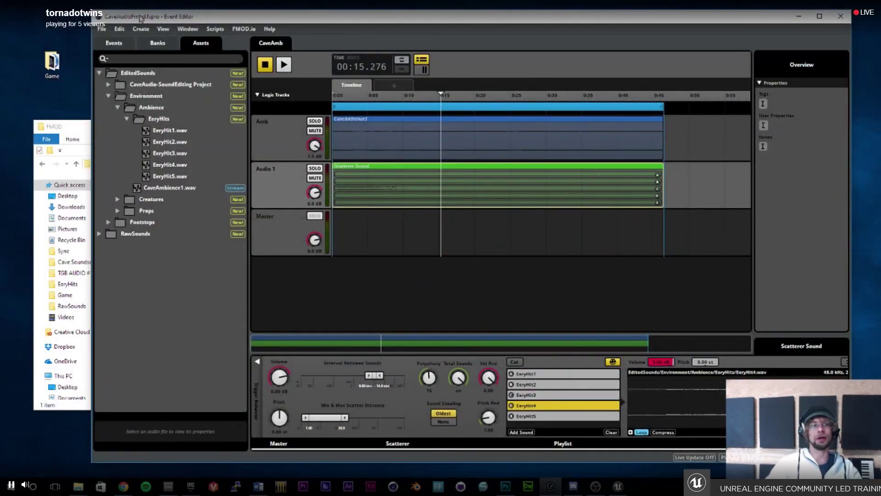
left_click(102, 28)
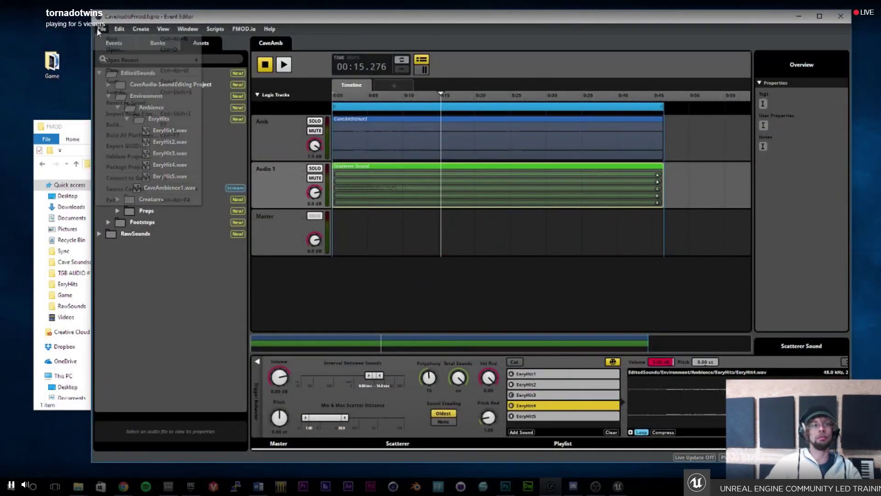
left_click(114, 125)
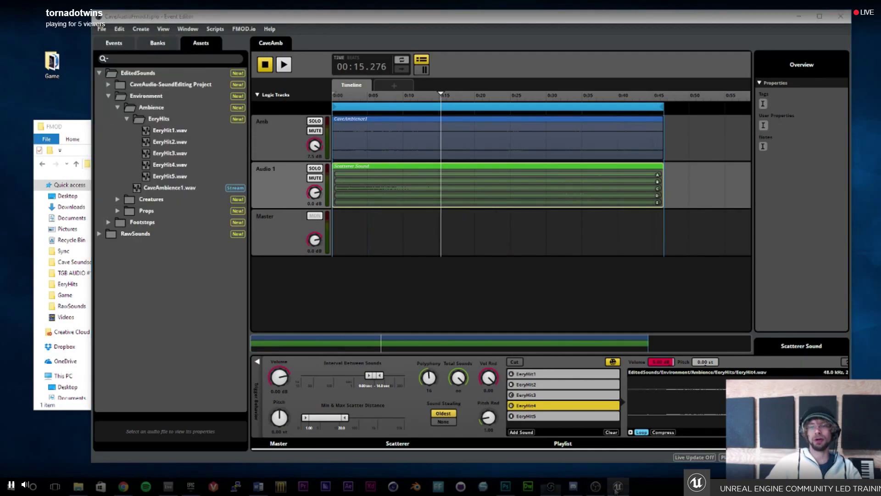
Switch to the Unreal Editor and place the CaveAmb event from FMOD/Events/Environment on the cave floor in the Demonstration level.
left_click(618, 486)
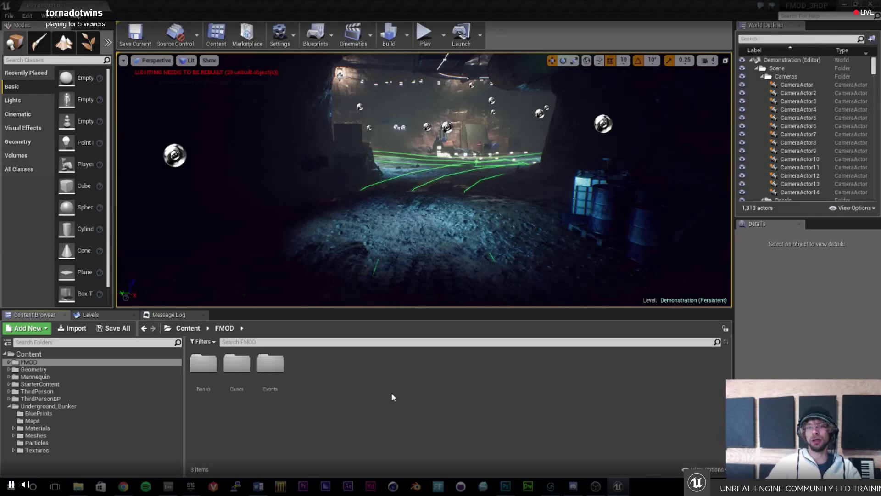
left_click(9, 361)
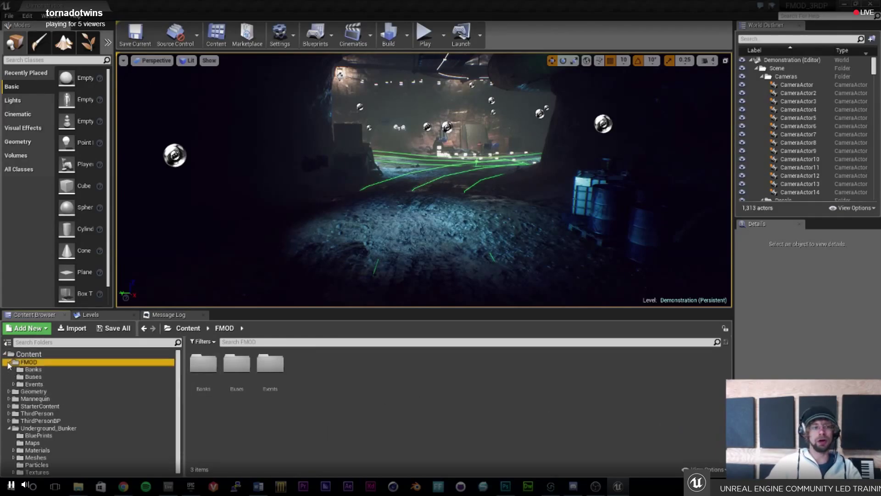
left_click(32, 370)
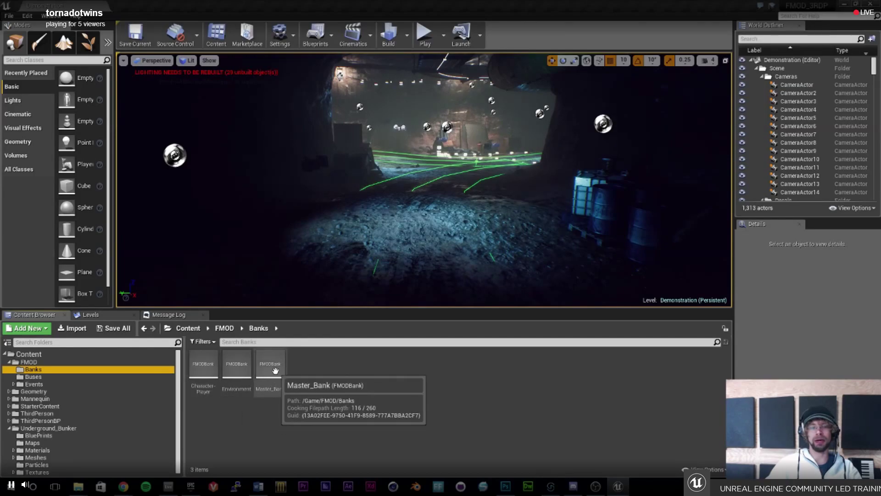
left_click(41, 384)
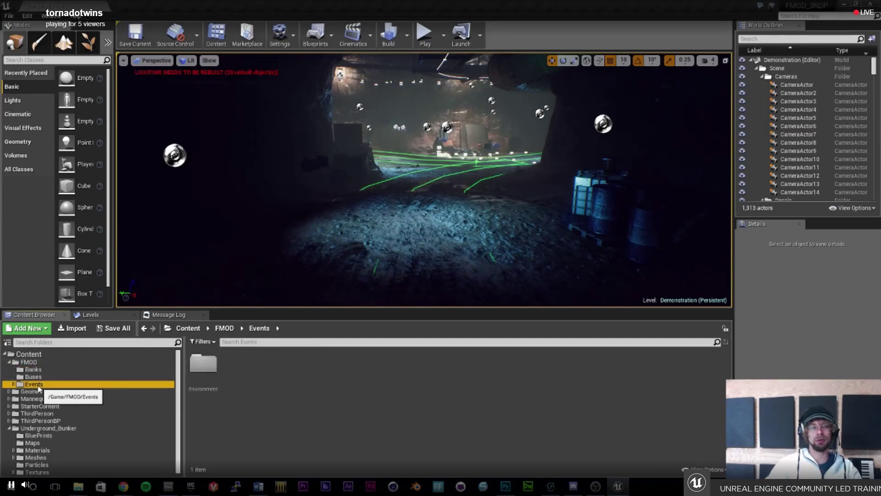
left_click(14, 384)
left_click(60, 391)
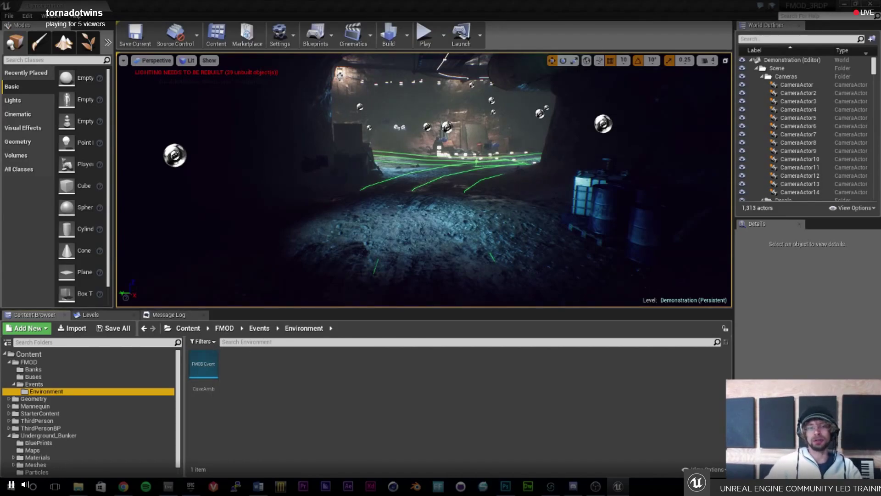
left_click_drag(204, 368, 429, 187)
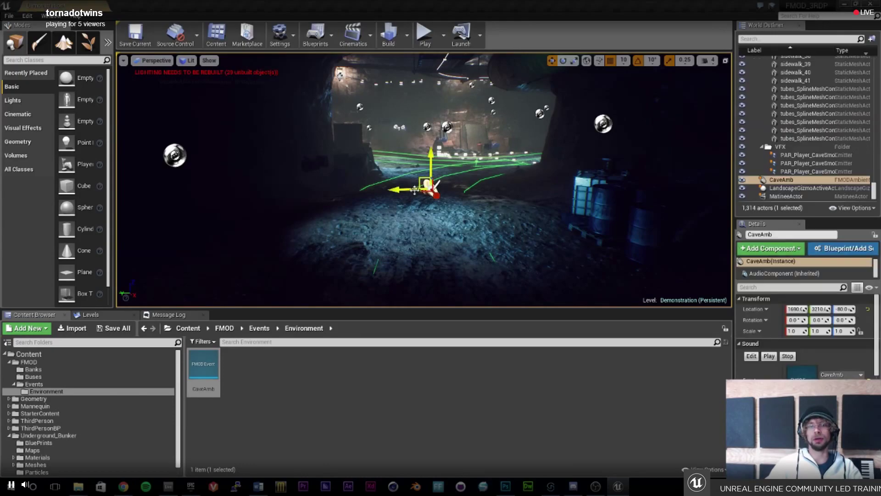
Play the Demonstration level, run the character through the cave past the CaveAmb emitter to hear it, and end the session.
left_click(426, 37)
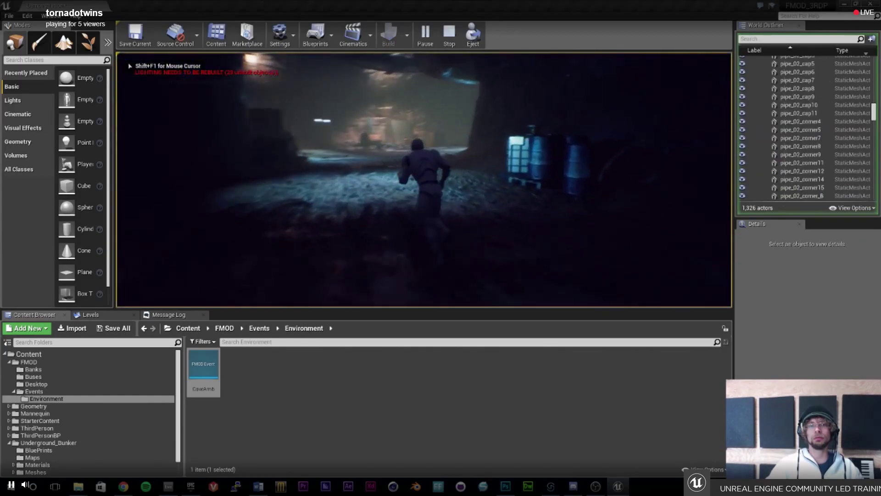
key("w")
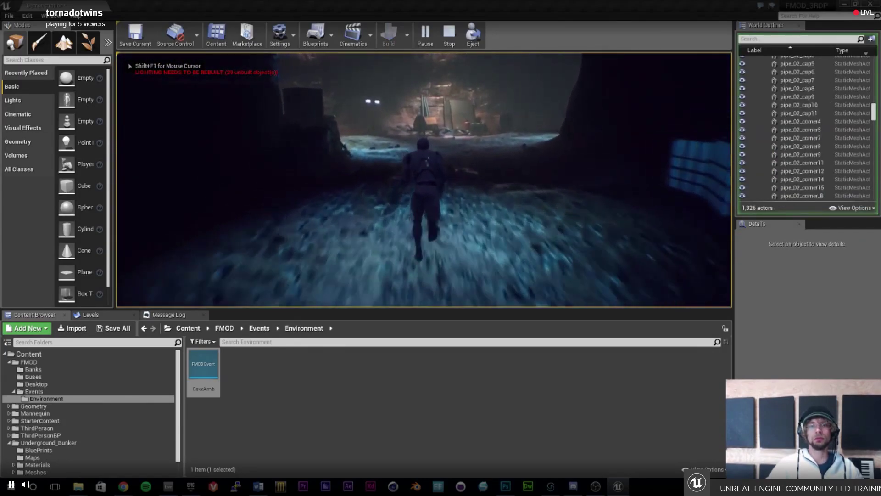
key("w")
key("w")
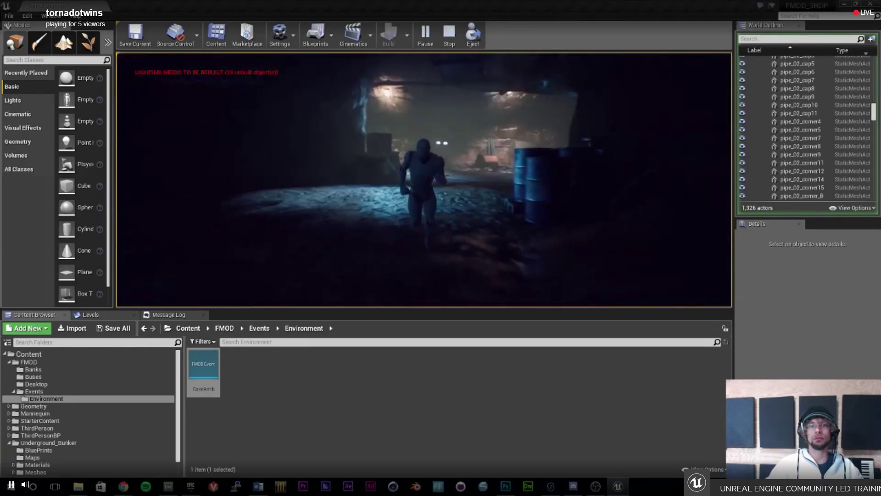
key("w")
key("Escape")
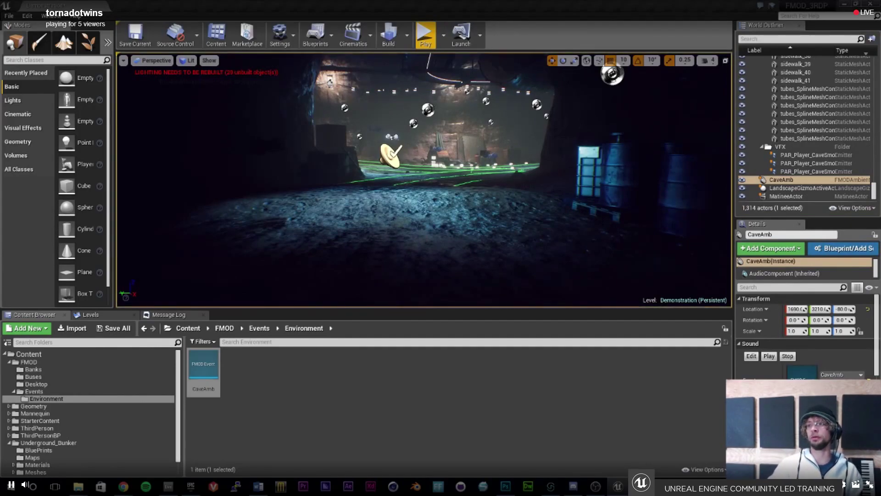
Widen the details area to show CaveAmb's sound settings and preview its FMOD event.
key("f")
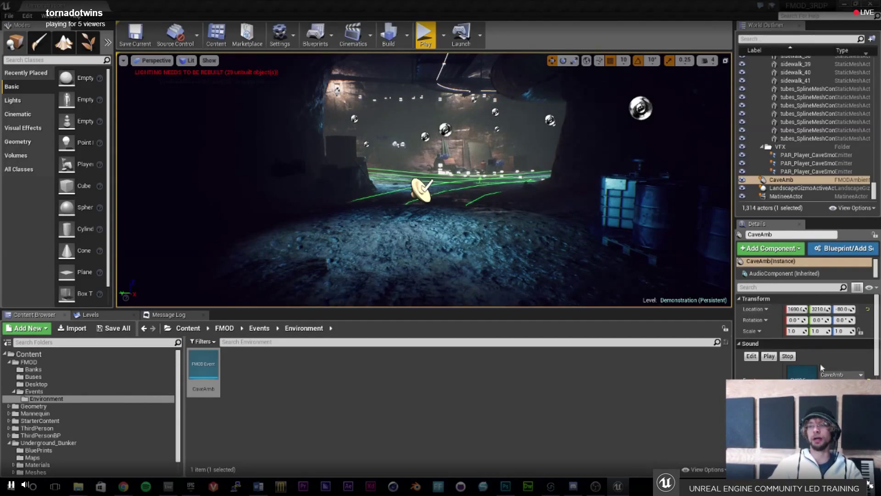
scroll(803, 330, "down", 1)
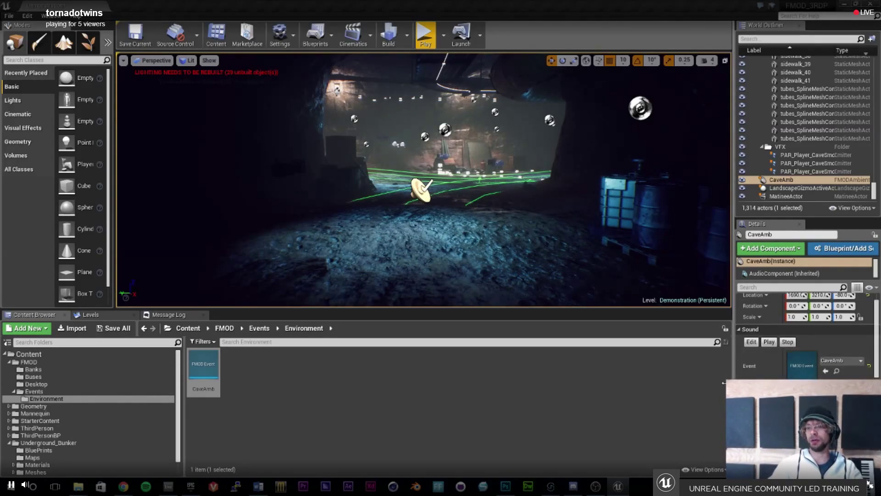
left_click_drag(733, 354, 690, 356)
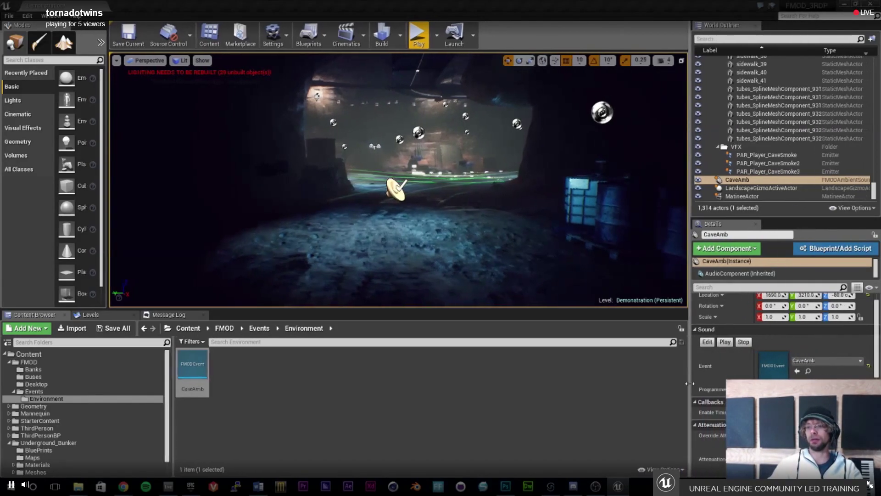
left_click(727, 342)
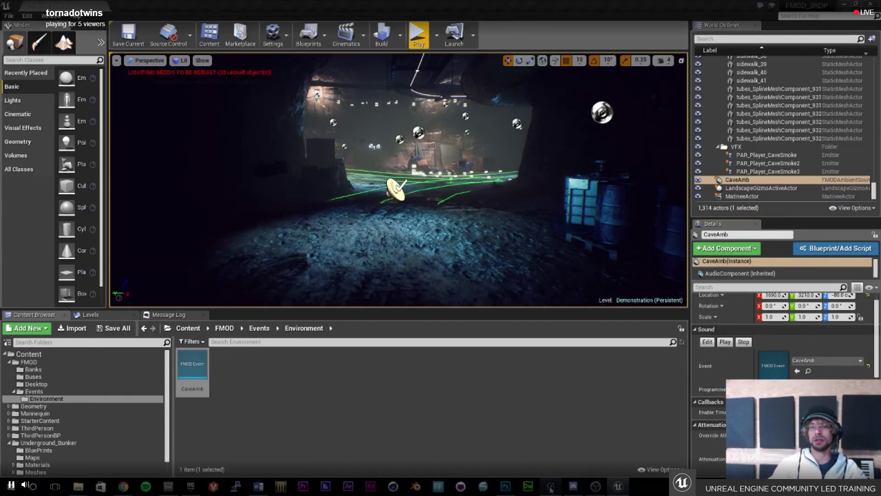
Start playing the level, switch to FMOD Studio and connect it to the running game at localhost with Auto-reconnect on.
key("alt+p")
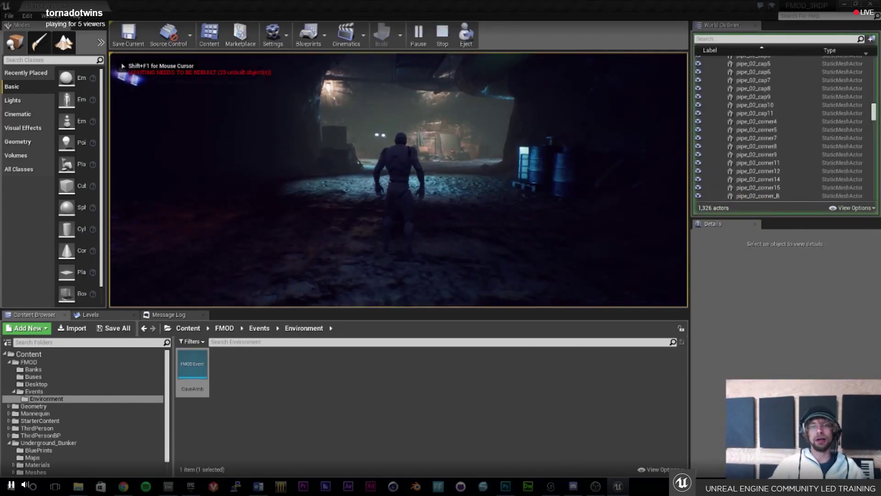
key("alt+Tab")
left_click_drag(418, 22, 402, 26)
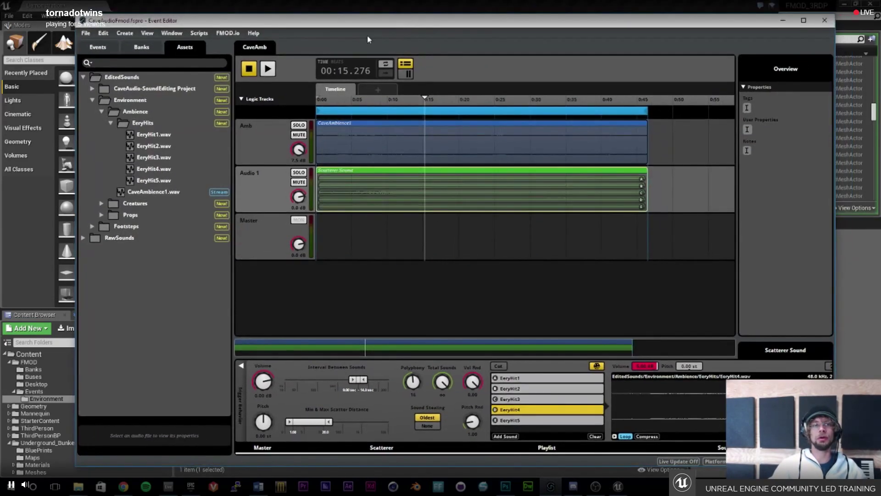
left_click(86, 34)
left_click(98, 183)
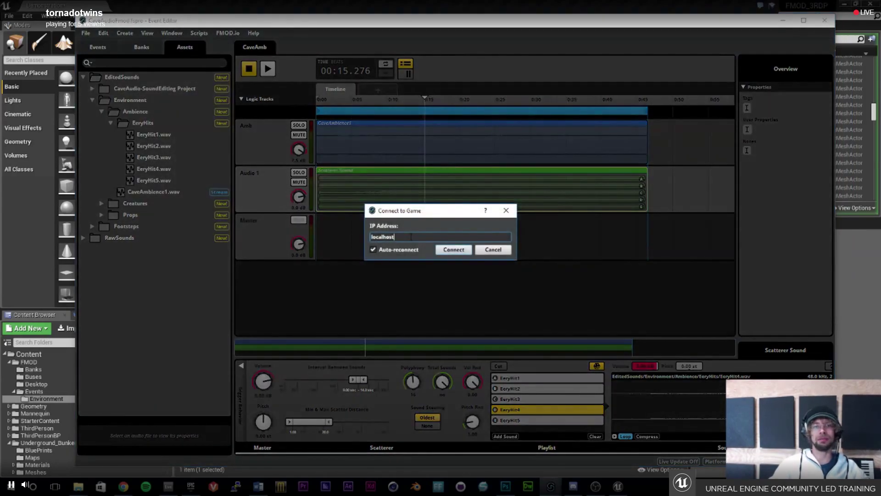
left_click(456, 250)
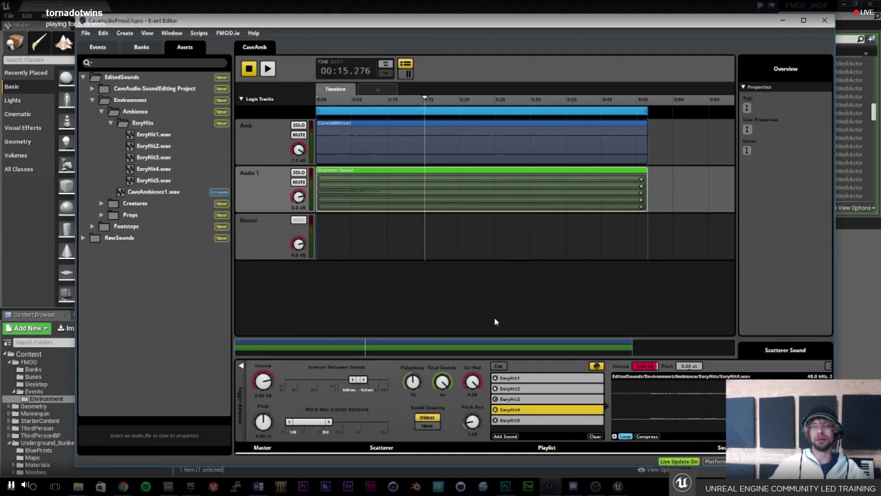
Open the FMOD mixer, examine the live levels of the Environment/CaveAmb event among the selected buses, and close the mixer.
left_click(171, 33)
left_click(173, 95)
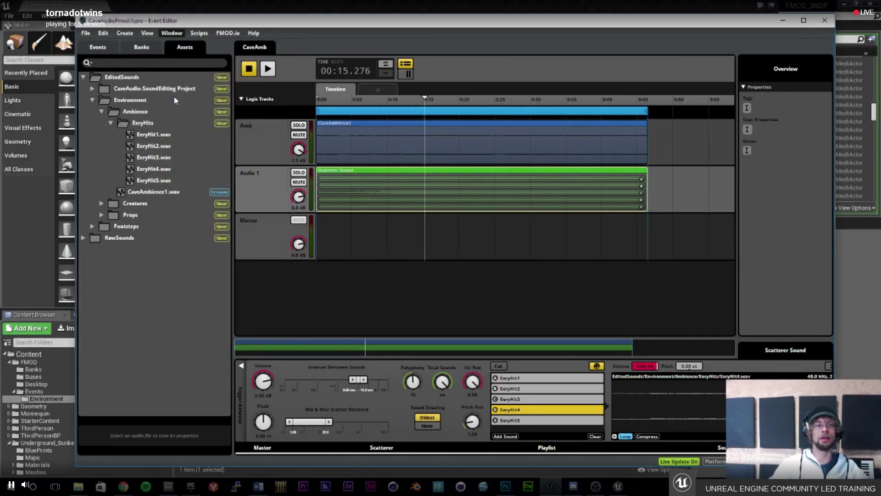
left_click(837, 296)
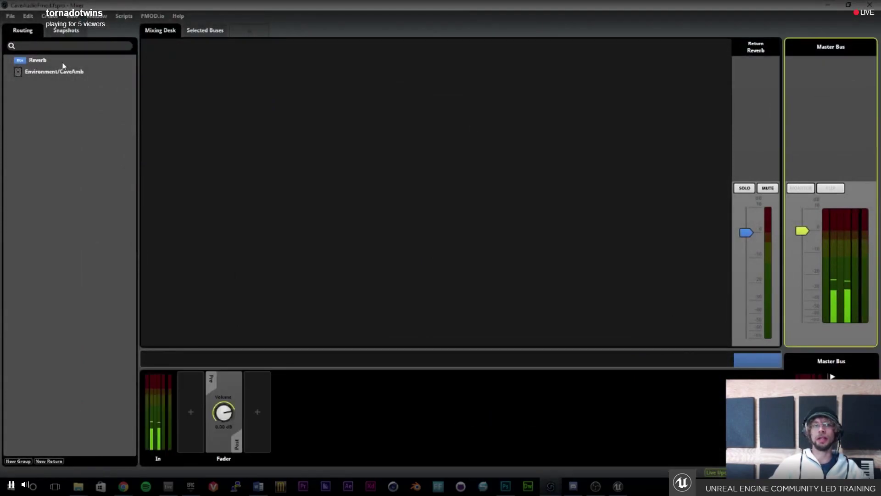
left_click(53, 72)
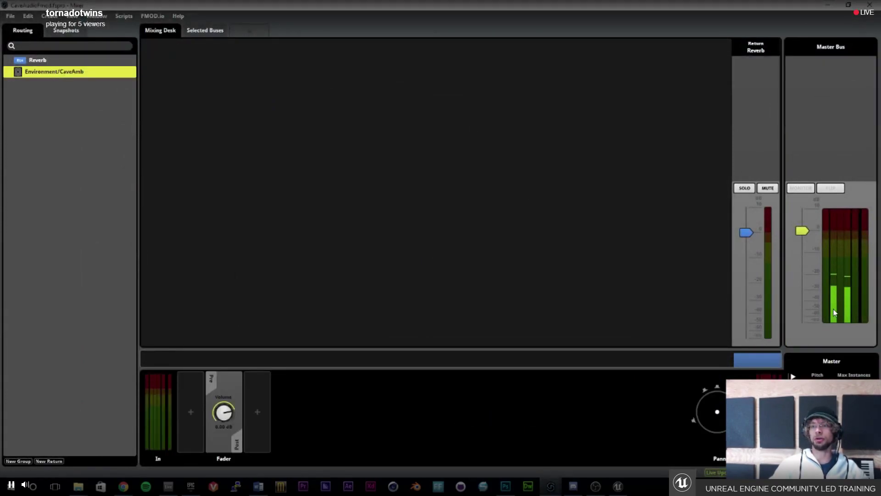
left_click(205, 31)
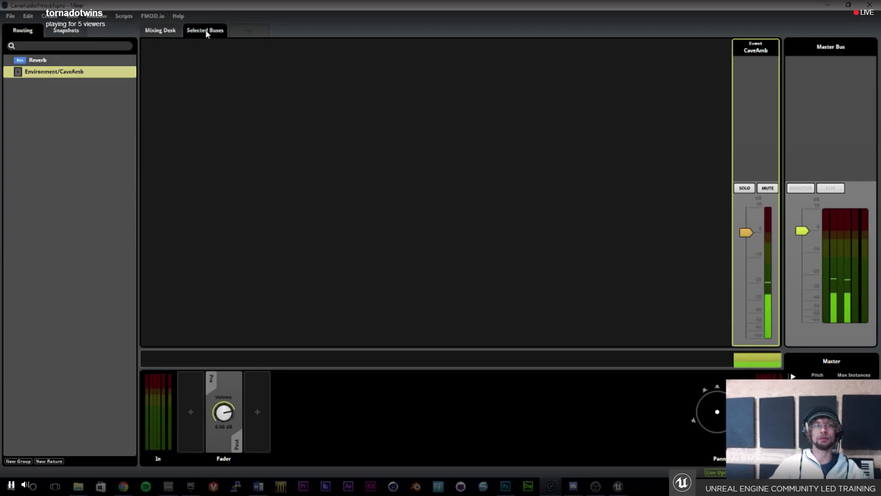
left_click(61, 82)
left_click(78, 72)
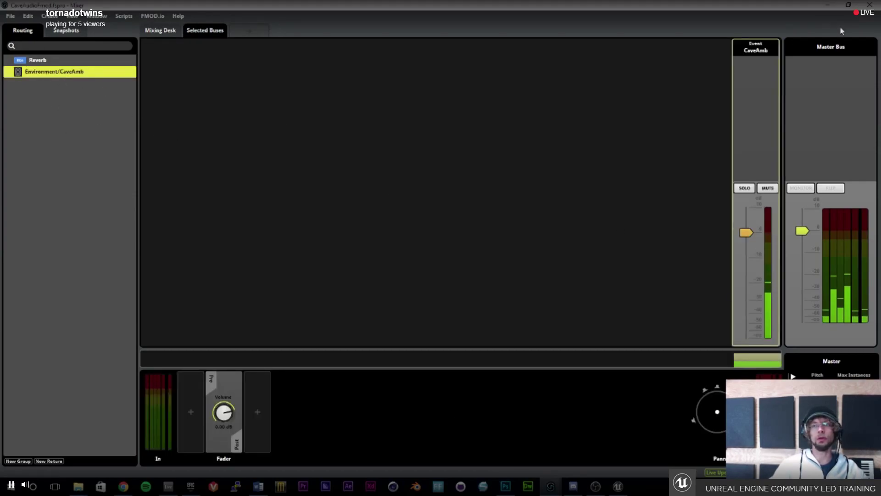
left_click(869, 5)
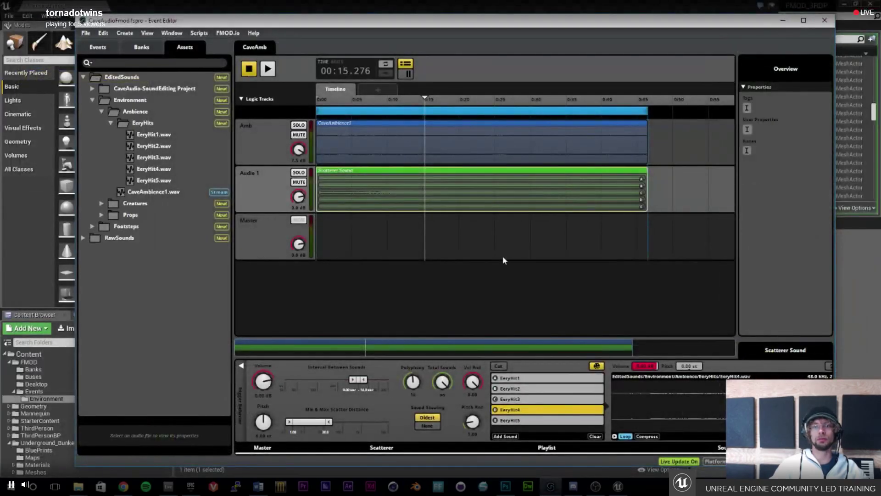
Switch to the Unreal Editor and stop the running play session.
left_click(294, 4)
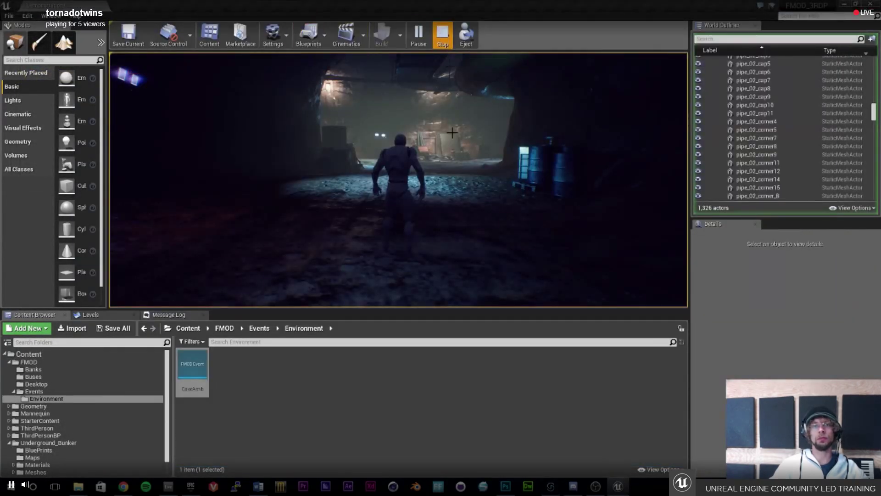
left_click(439, 35)
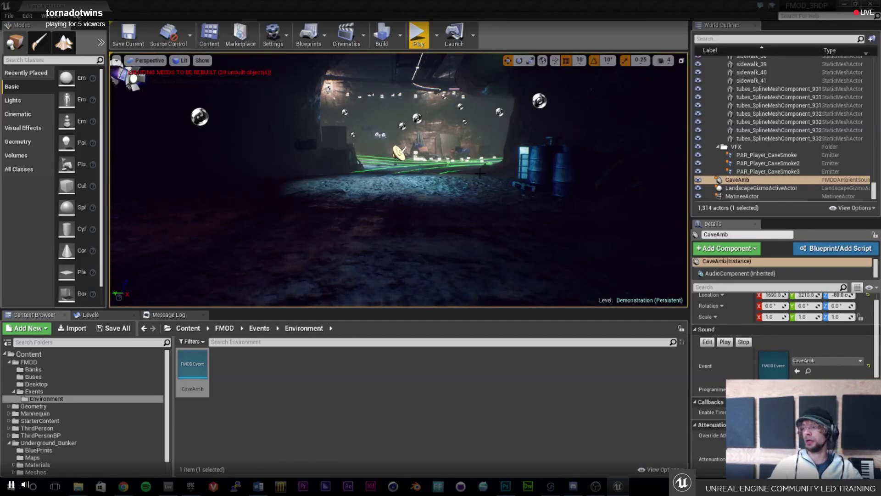
left_click_drag(480, 173, 341, 174)
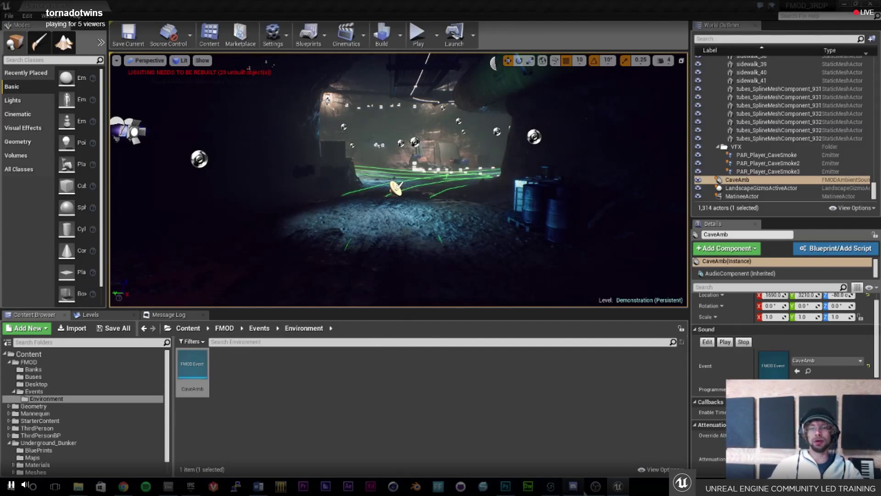
Switch to FMOD Studio and rename the CaveAmb event's Audio 1 track as Eery.
left_click(551, 486)
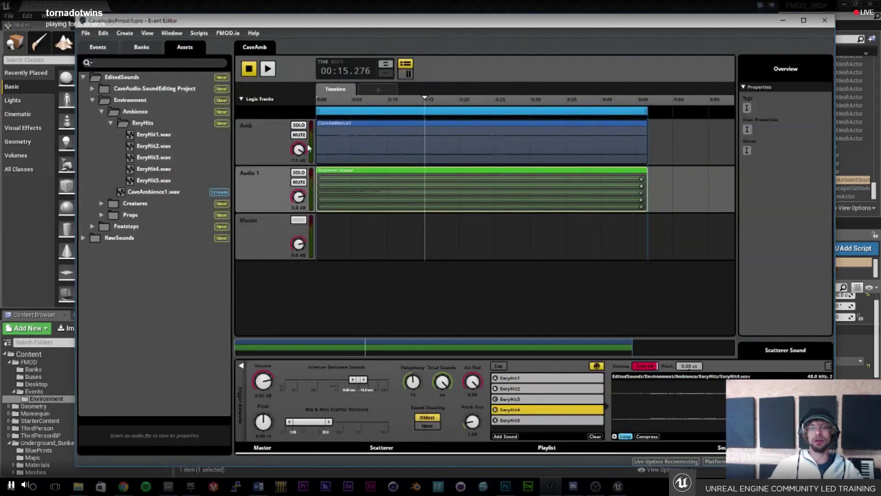
double_click(251, 170)
type("Eery")
key("Return")
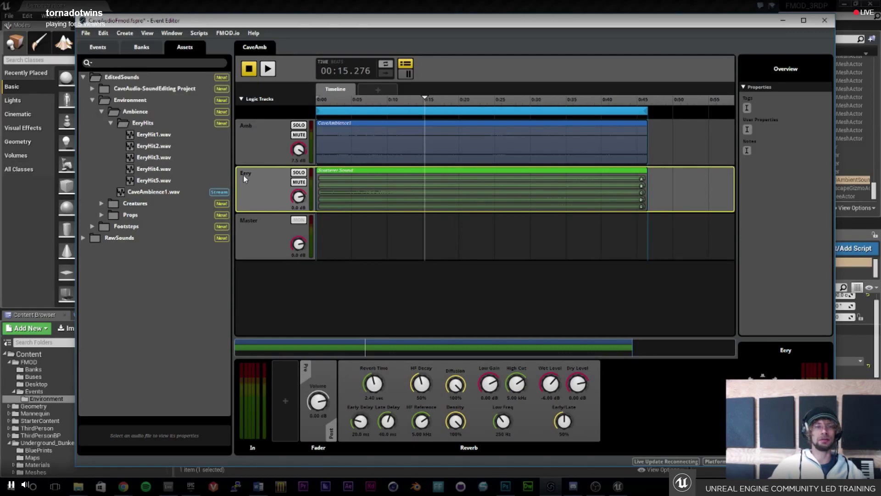
Add another audio track to the CaveAmb event and name it EeryMonster.
right_click(263, 201)
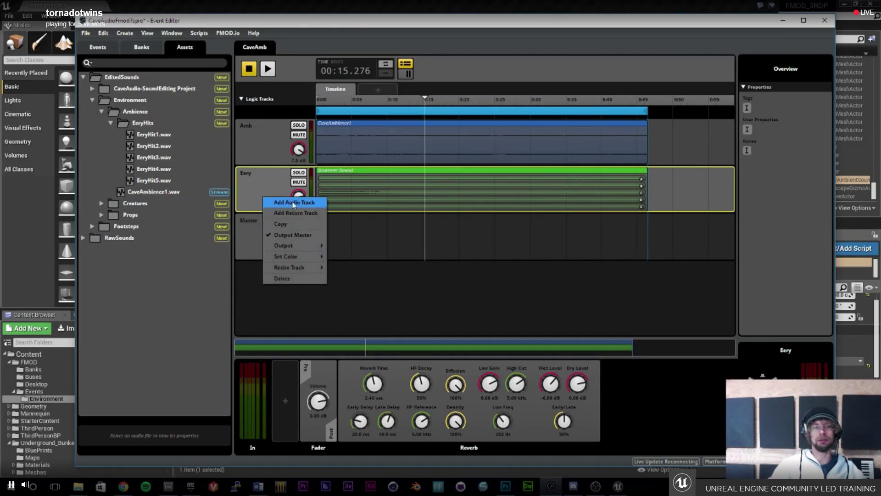
left_click(293, 200)
double_click(254, 219)
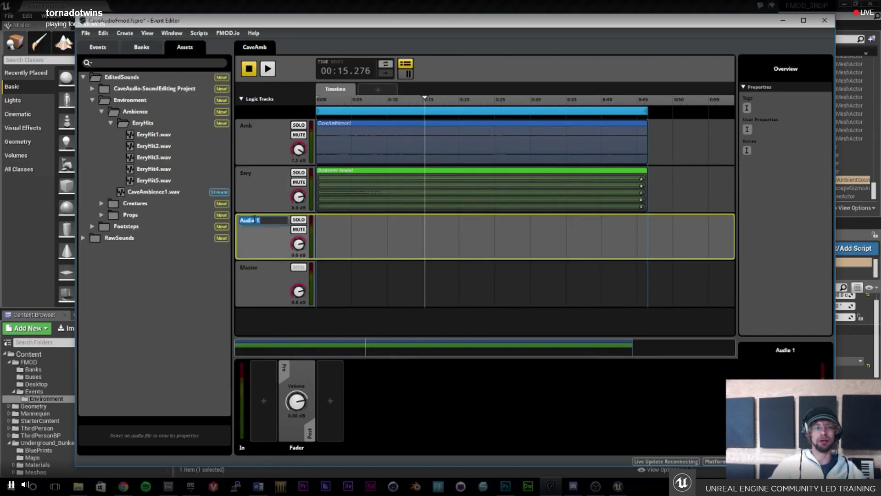
type("Eery")
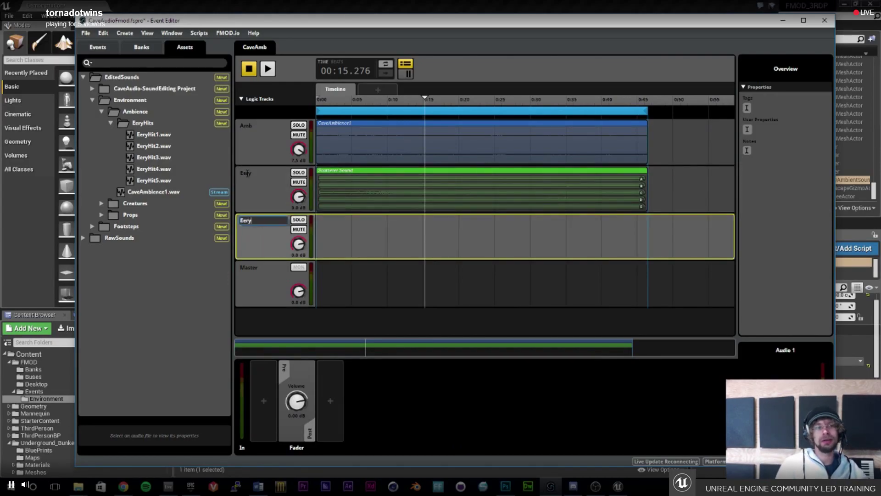
type("Monster")
key("Return")
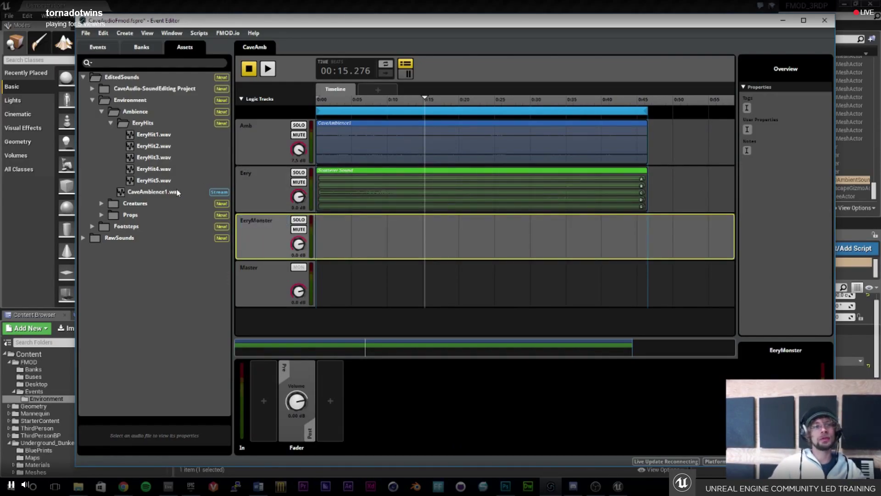
Collapse the EeryHits asset folder, expand Creatures, and inspect EeryCreature1.wav and EeryCreature2.wav.
left_click(110, 123)
left_click(101, 146)
left_click(153, 160)
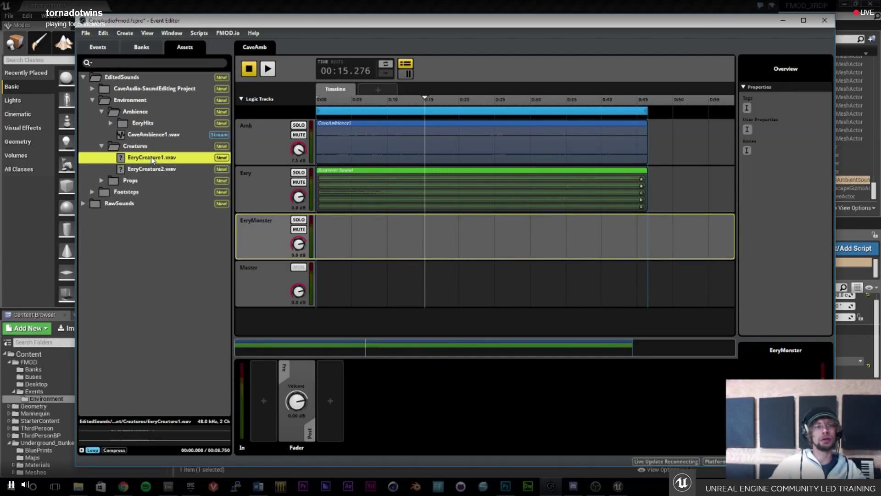
left_click(156, 169)
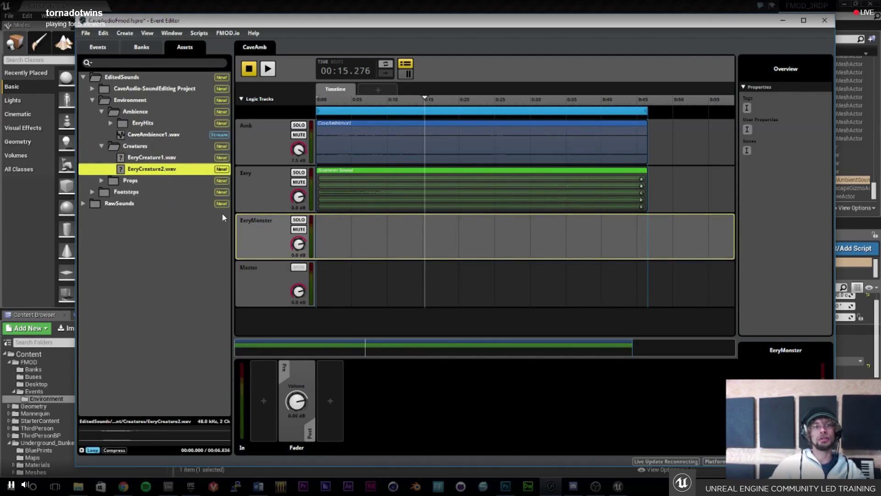
Add a scatterer sound to the EeryMonster track and stretch it across the full length of the loop region.
right_click(375, 233)
left_click(422, 271)
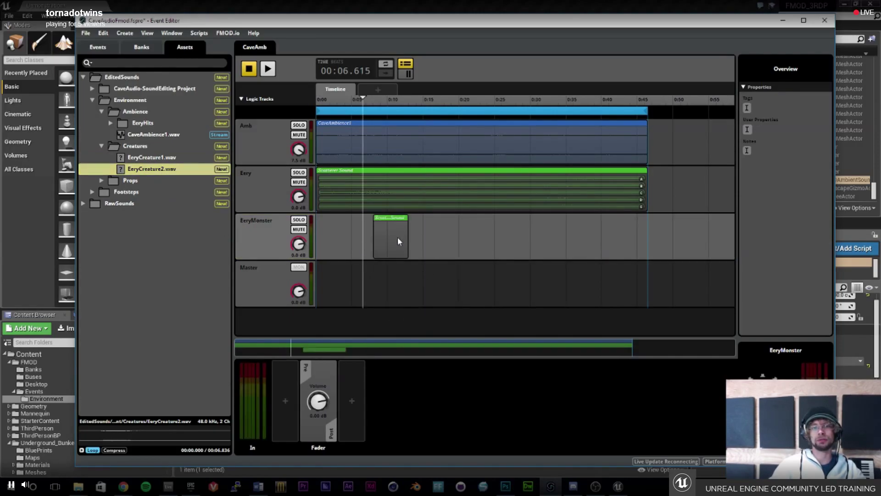
left_click_drag(352, 239, 651, 244)
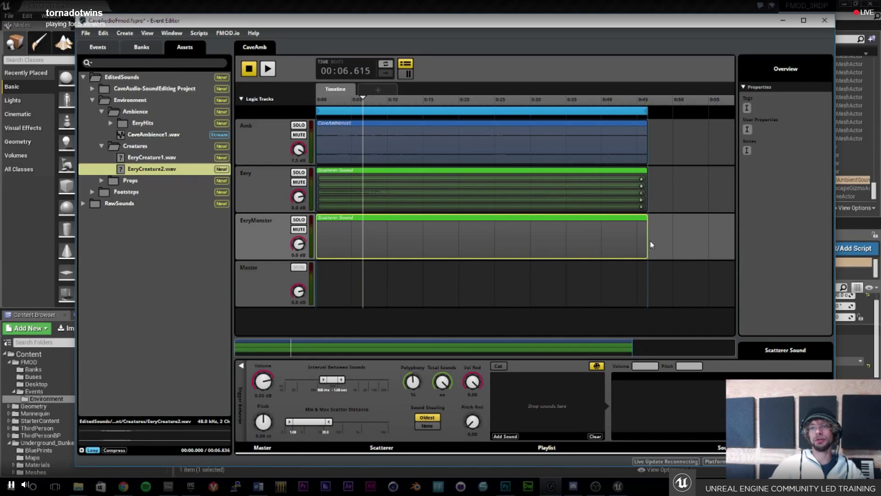
Add EeryCreature1.wav and EeryCreature2.wav to the EeryMonster scatterer's playlist and check each entry's waveform.
left_click(152, 158)
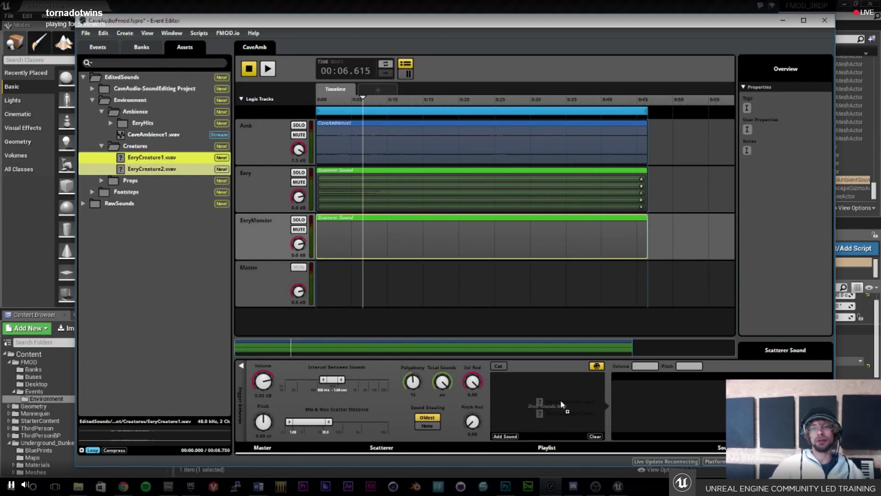
left_click_drag(560, 400, 559, 400)
left_click(515, 379)
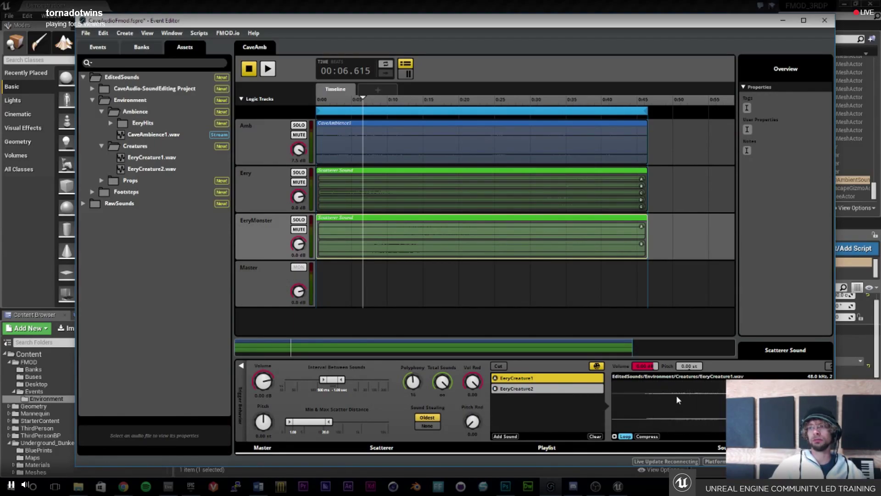
left_click(518, 390)
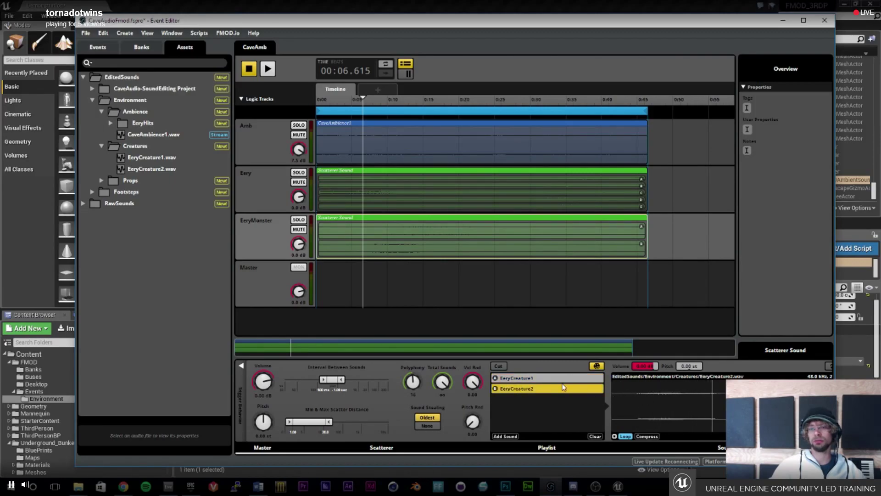
left_click(519, 414)
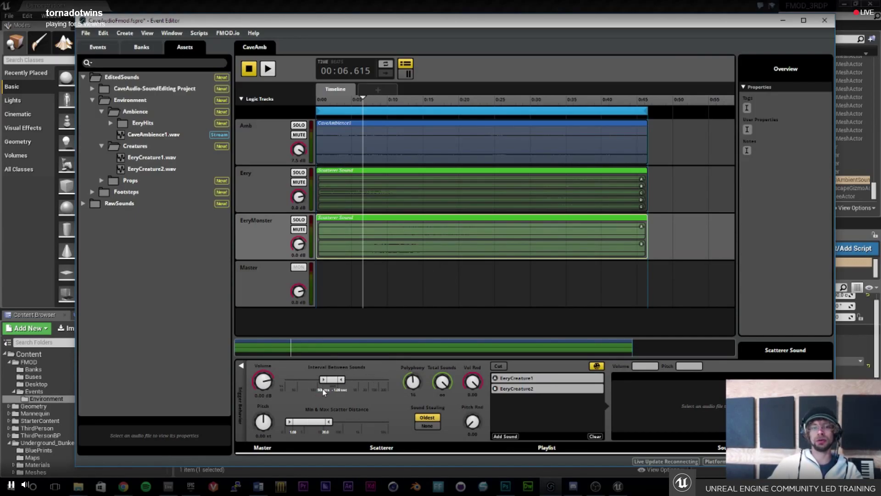
Lengthen the interval between sounds of the EeryMonster scatterer to several seconds, with a maximum of 16 seconds.
type("9")
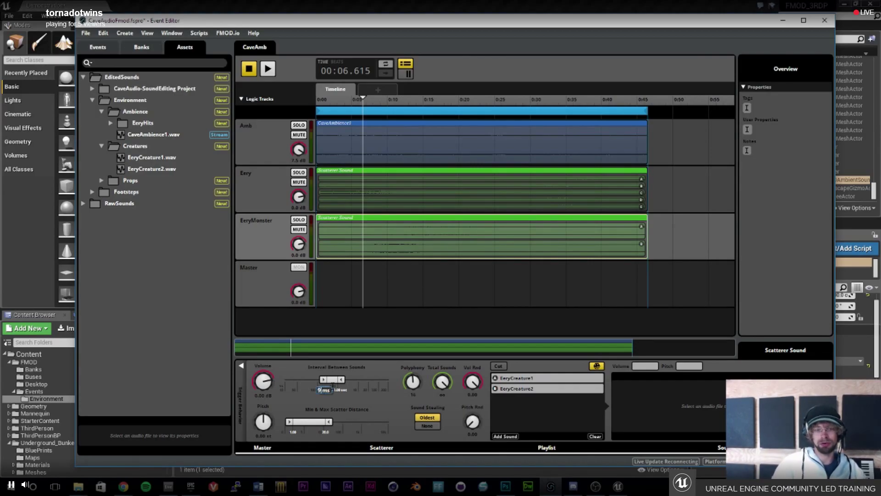
left_click(334, 390)
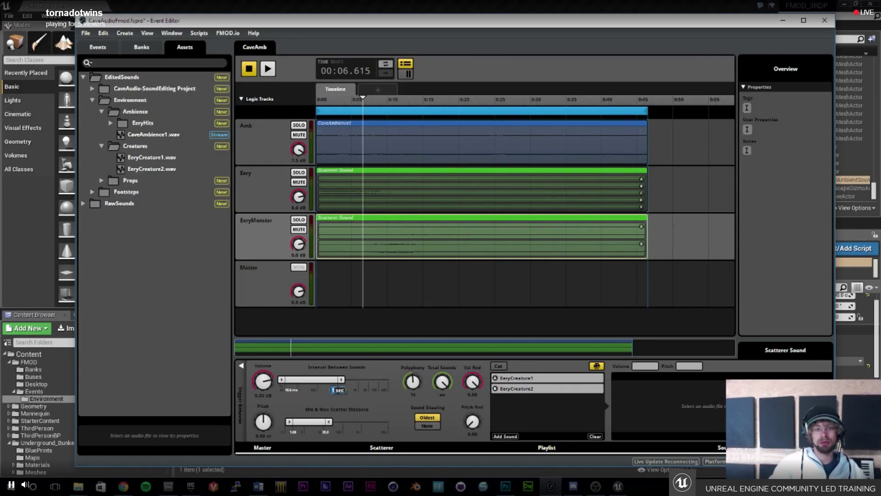
left_click_drag(282, 379, 311, 379)
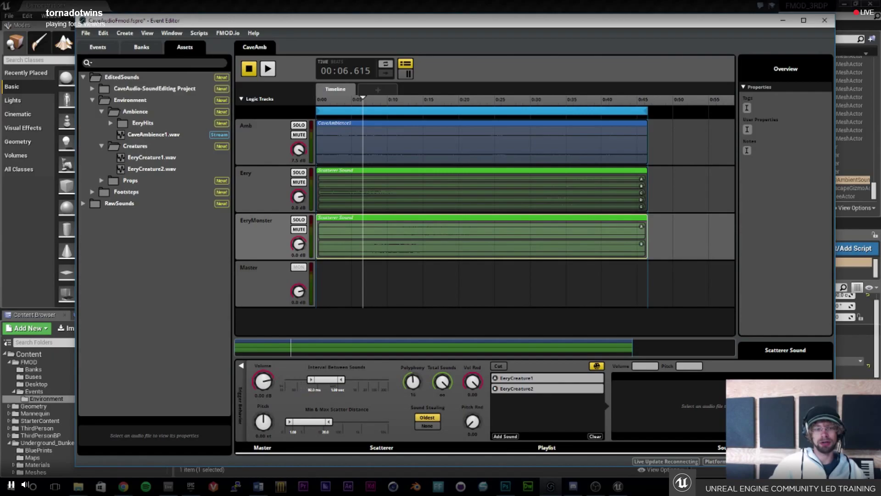
left_click(312, 390)
type("92")
key("Return")
left_click_drag(323, 384, 360, 381)
left_click(374, 390)
type("14")
key("Return")
left_click(345, 389)
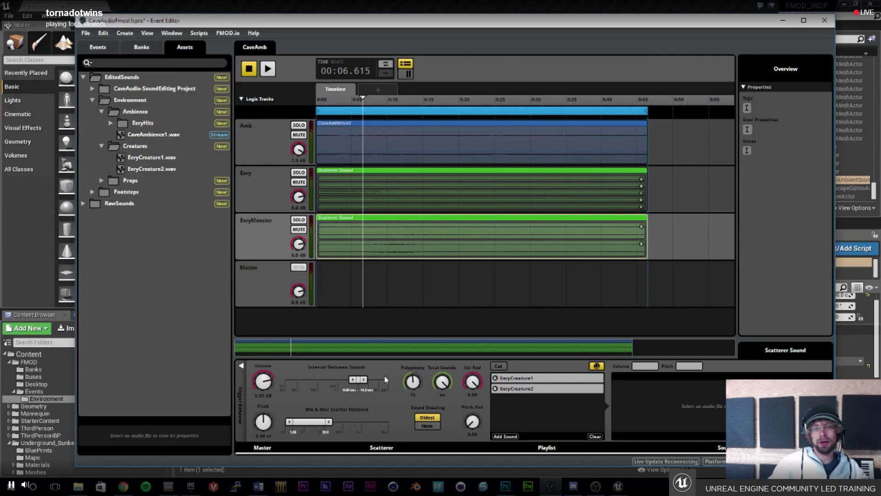
Set the Eery track scatterer's interval between sounds to a range of 5 to 7 seconds.
left_click(398, 184)
double_click(347, 391)
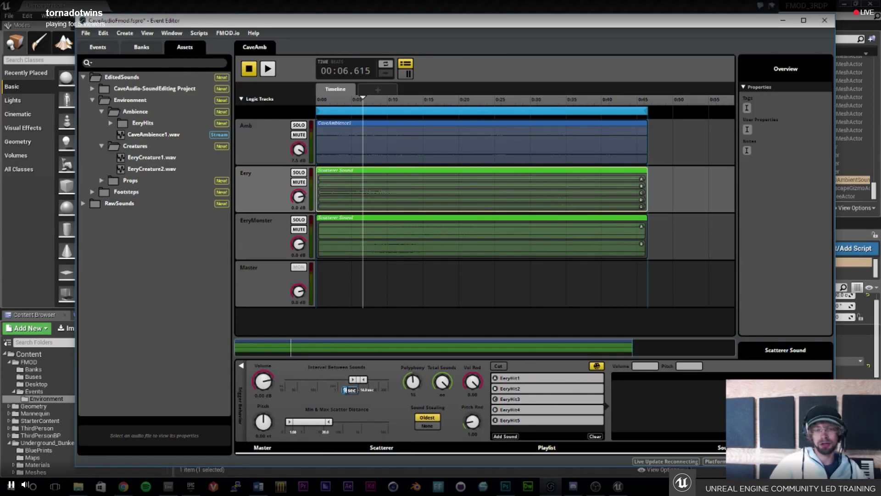
key("Return")
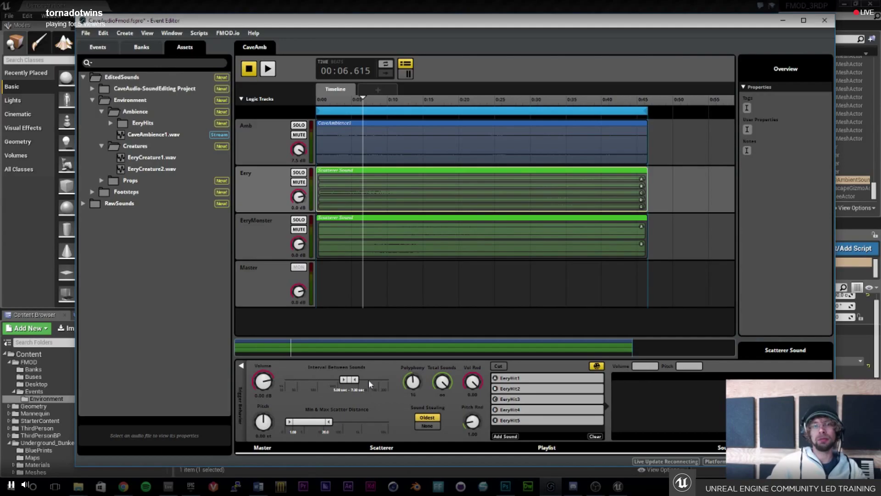
left_click(276, 193)
left_click(362, 195)
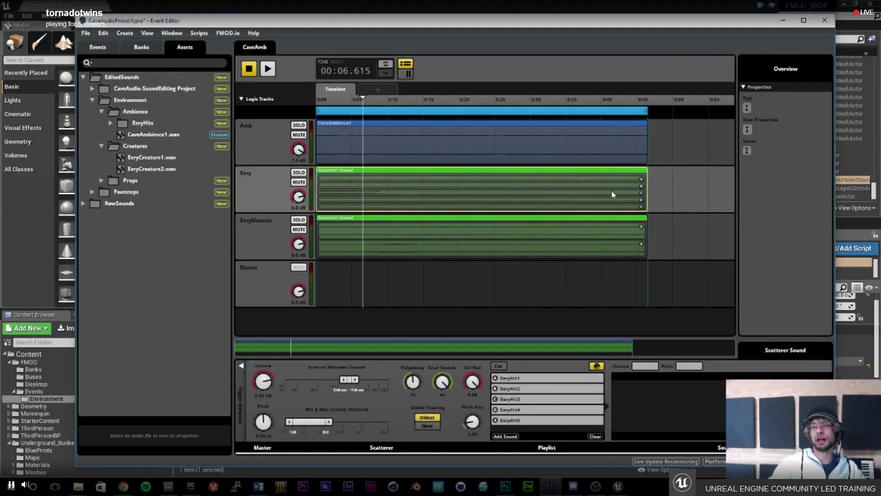
Select the EeryMonster scatterer and play the CaveAmb event to audition the new scatter timing, stopping after about 16 seconds.
left_click(424, 250)
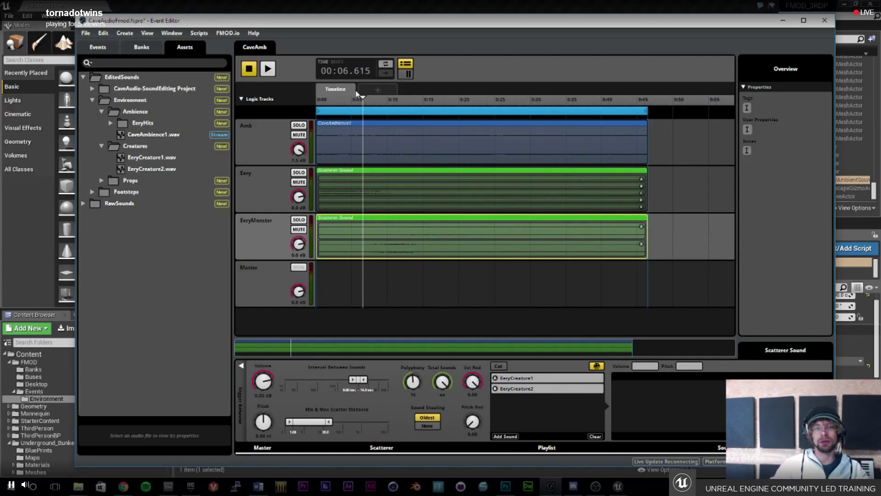
left_click(268, 69)
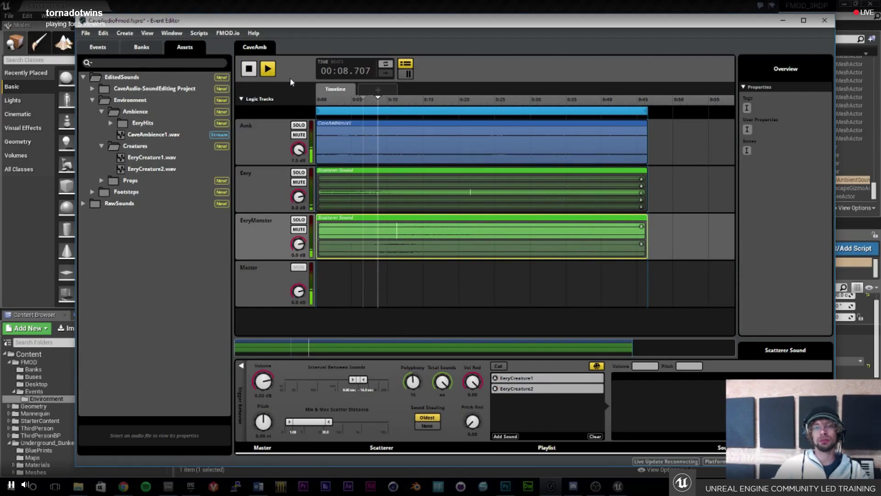
left_click(249, 70)
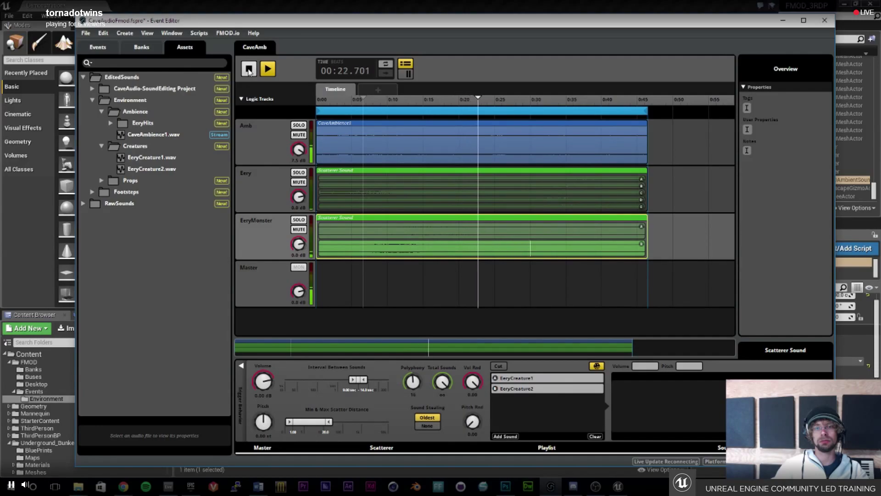
key("space")
Add an FMOD Multiband EQ after the Amb track's fader and turn its band A off.
left_click(380, 142)
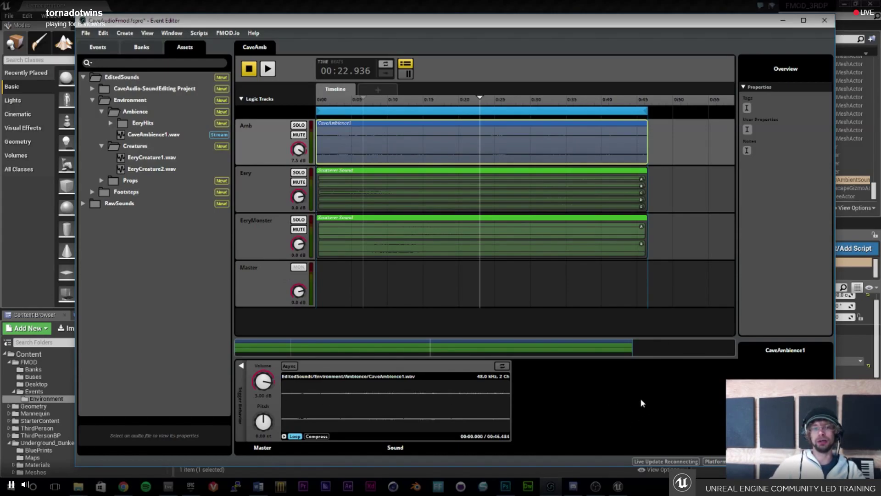
left_click(679, 142)
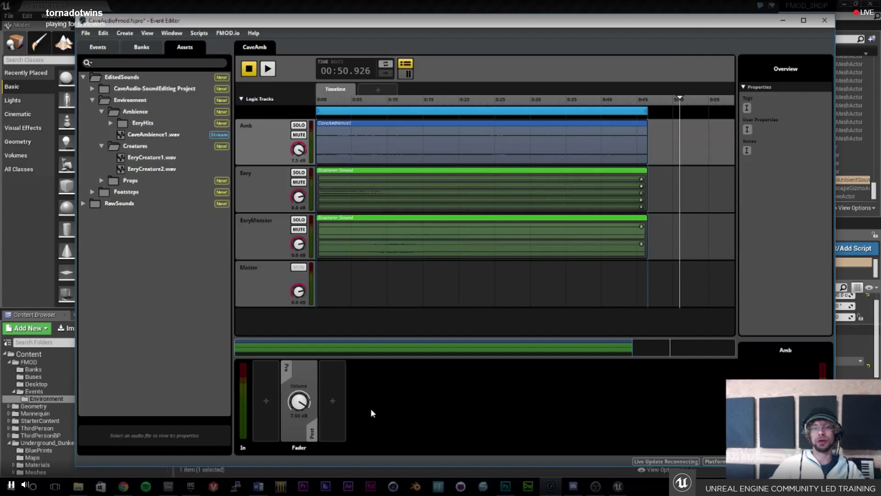
right_click(338, 400)
mouse_move(356, 401)
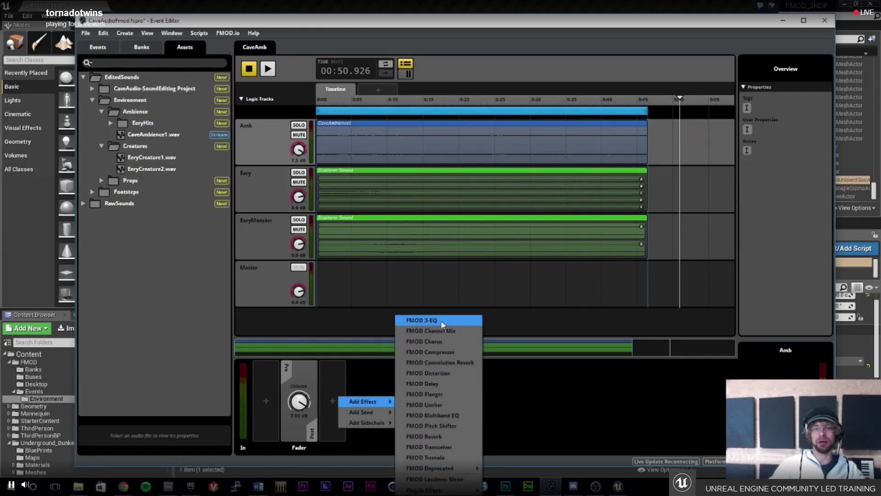
left_click(443, 415)
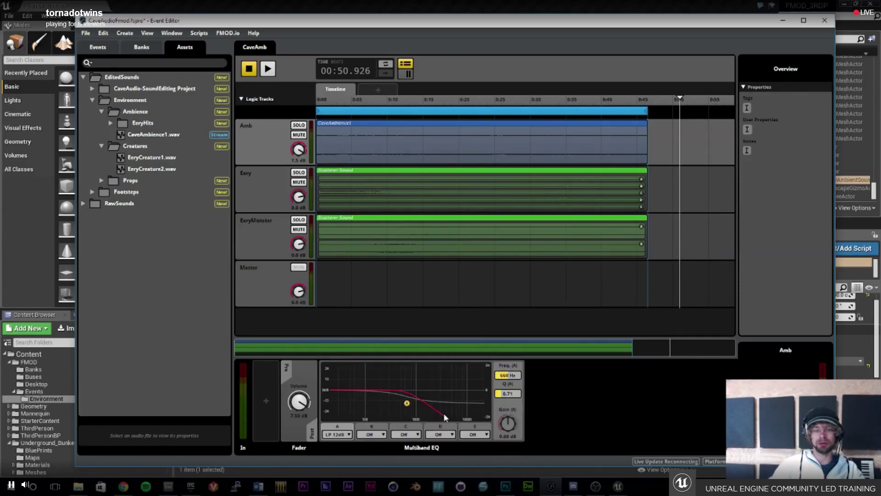
left_click(345, 438)
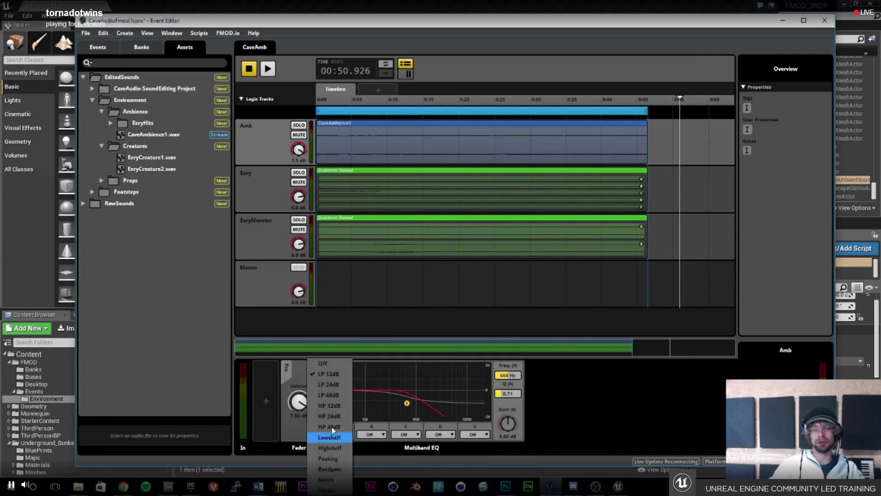
left_click(338, 369)
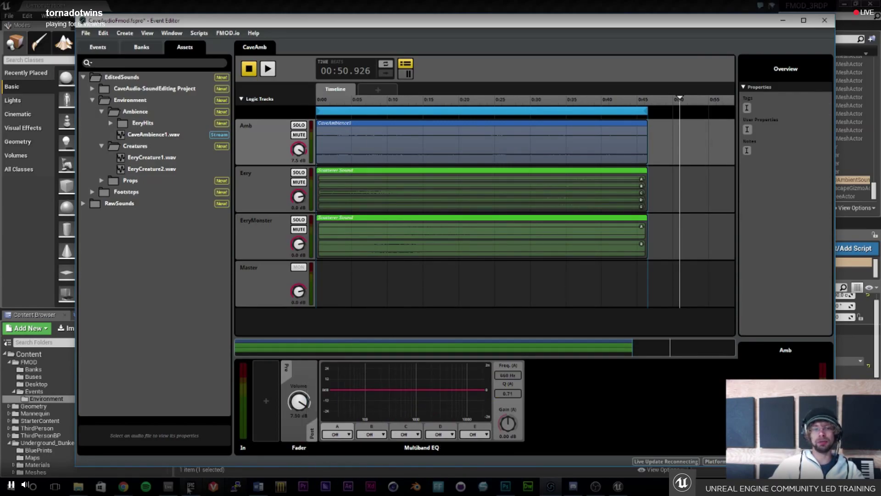
Check the volume-frequency graph in Photoshop, and set the Amb EQ's band C to Peaking at about 1.37 kHz and -8.8 dB.
left_click(506, 486)
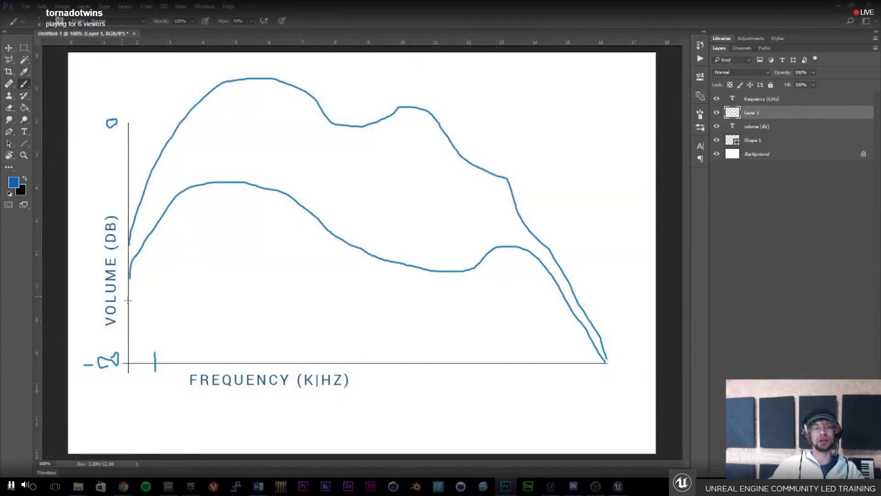
left_click(840, 5)
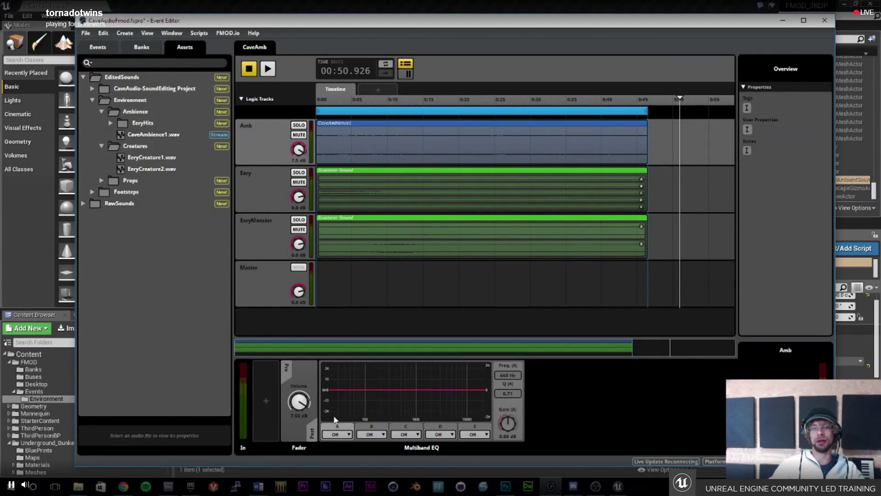
left_click(407, 436)
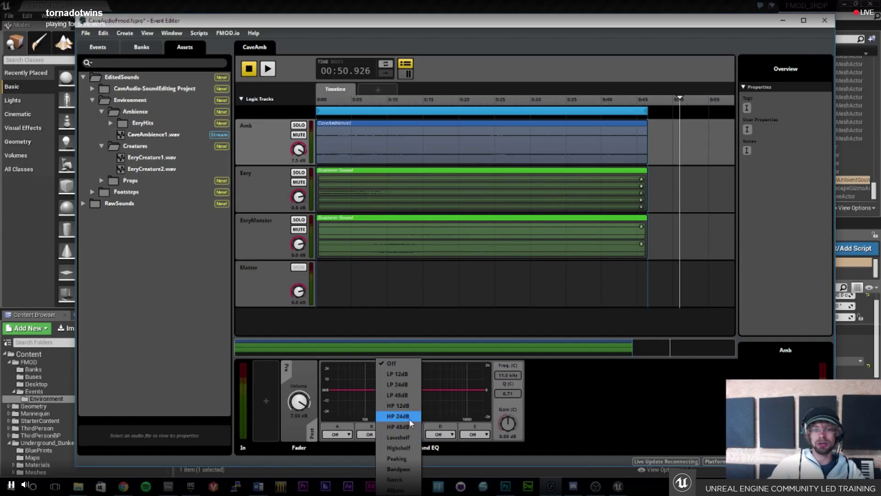
left_click(397, 458)
left_click_drag(468, 389, 423, 397)
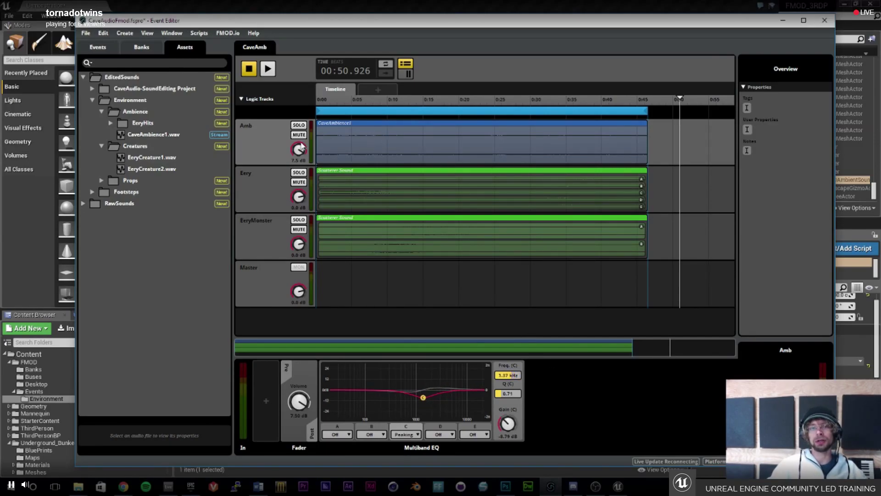
Solo the Amb track and play the event from the start of the timeline.
left_click(318, 140)
key("space")
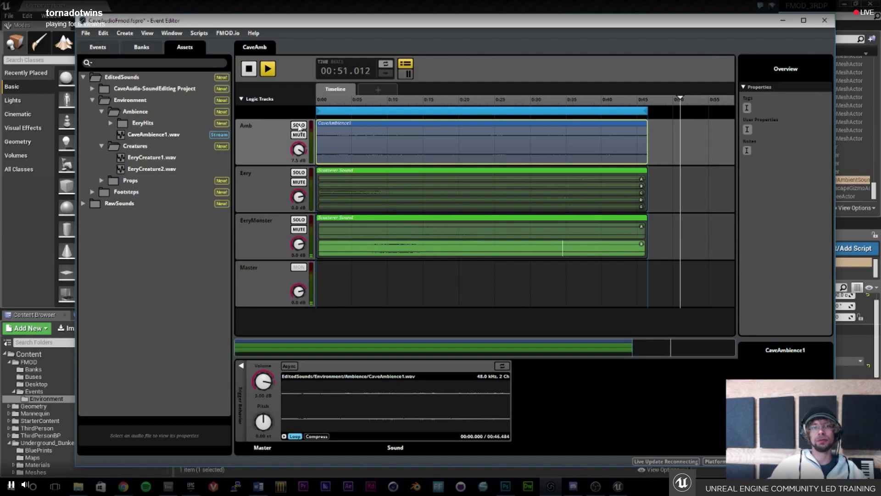
left_click(298, 125)
key("space")
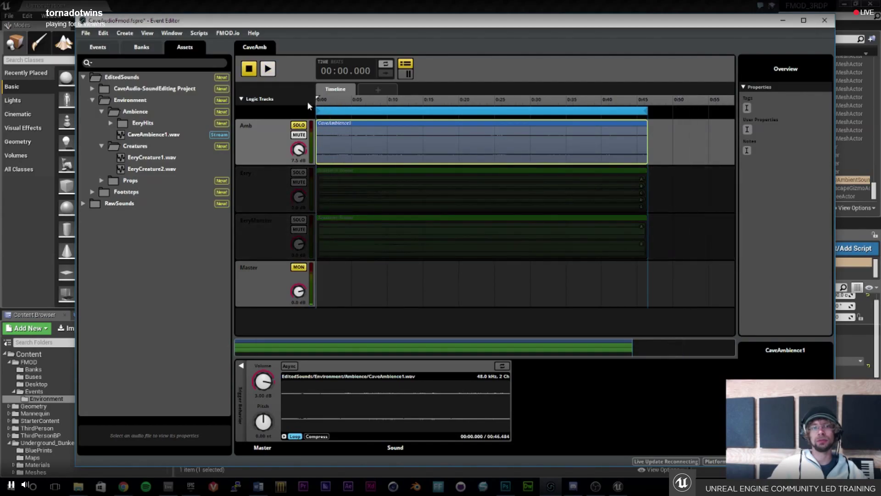
key("space")
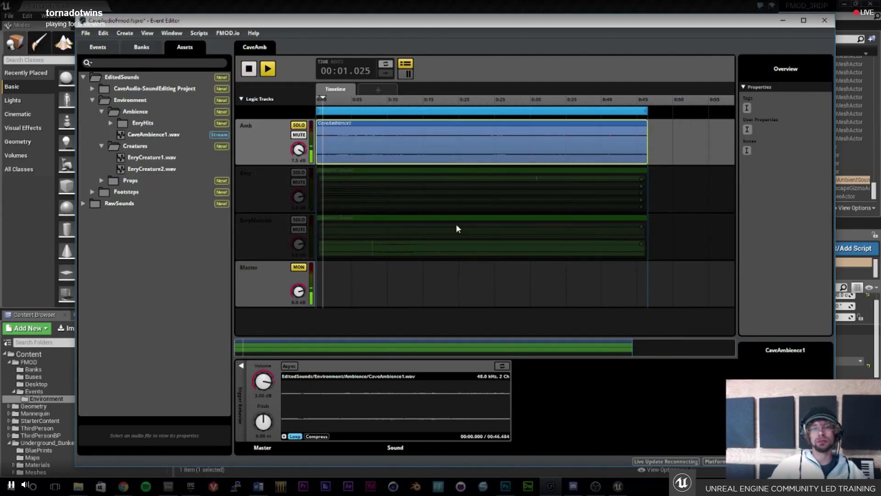
Move the Amb EQ's band C peak to about 2.71 kHz while listening, and deepen its cut to about -16.5 dB.
left_click(673, 140)
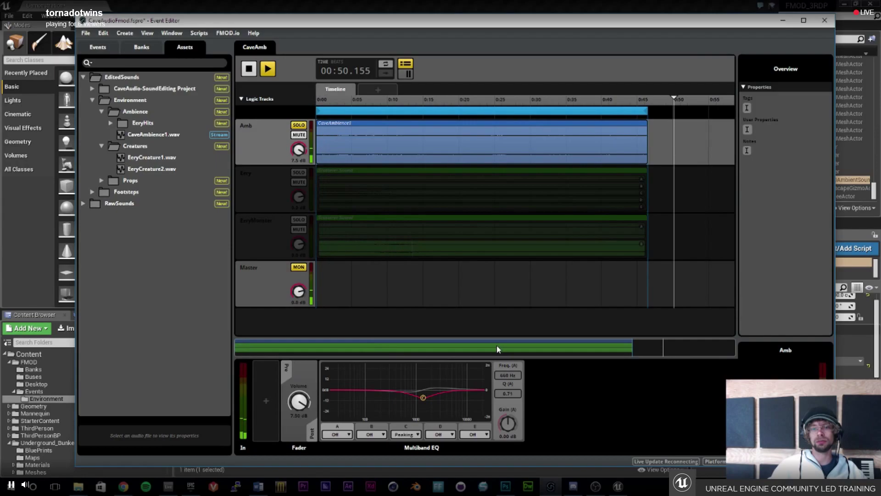
left_click(332, 99)
mouse_move(423, 397)
left_mouse_down()
mouse_move(433, 380)
mouse_move(438, 401)
left_mouse_up()
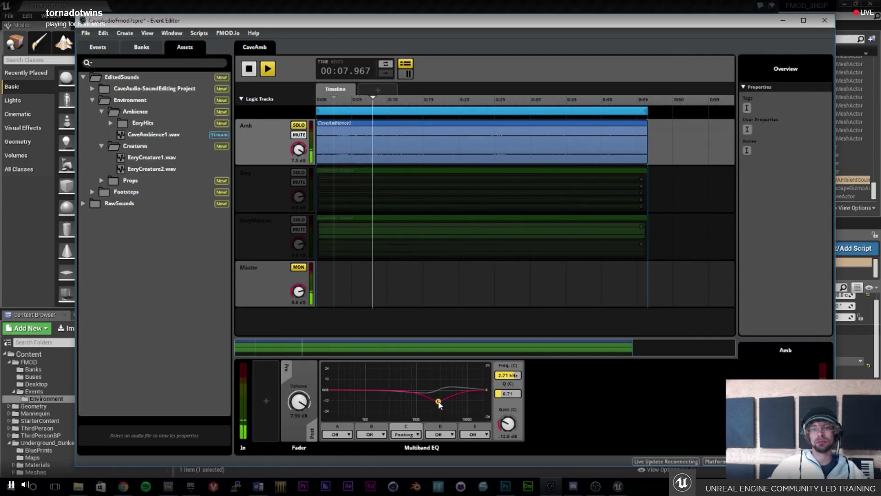
key("space")
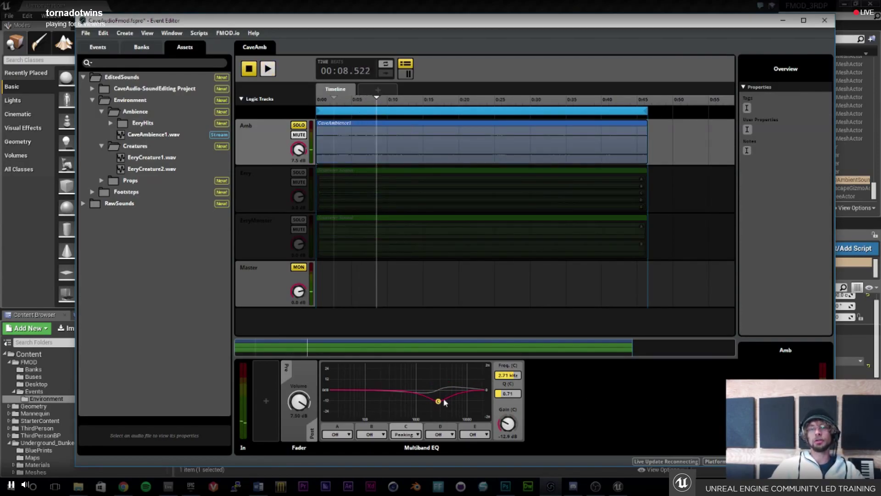
mouse_move(438, 403)
left_mouse_down()
mouse_move(442, 375)
mouse_move(409, 383)
mouse_move(443, 376)
mouse_move(404, 376)
mouse_move(438, 373)
mouse_move(440, 408)
left_mouse_up()
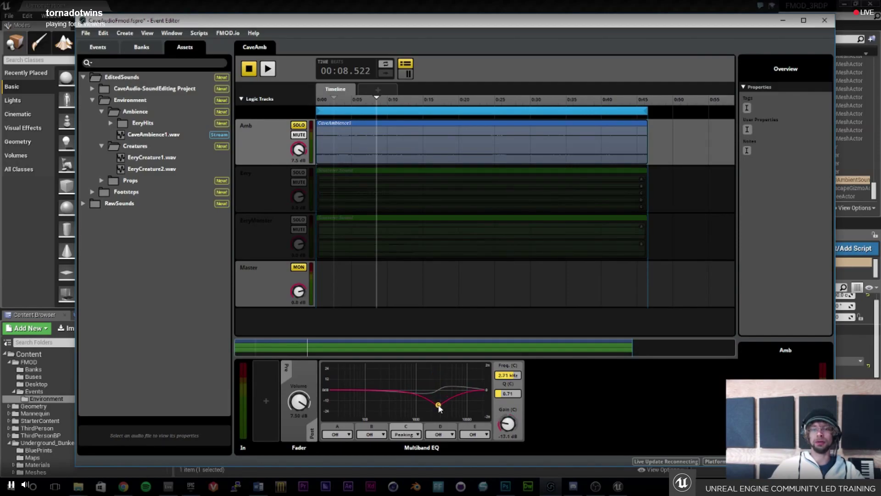
left_click_drag(508, 423, 507, 421)
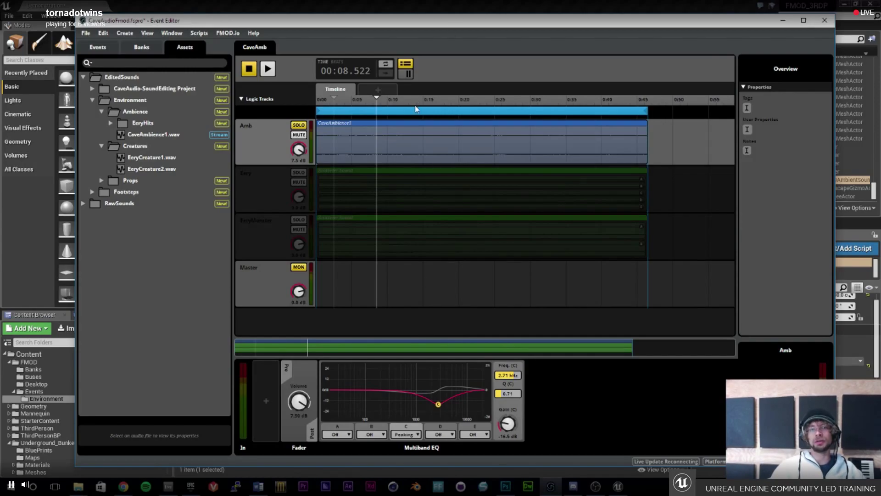
Play the soloed Amb track briefly from about the seven-second mark to hear the equalised ambience.
left_click(657, 143)
left_click(364, 105)
key("space")
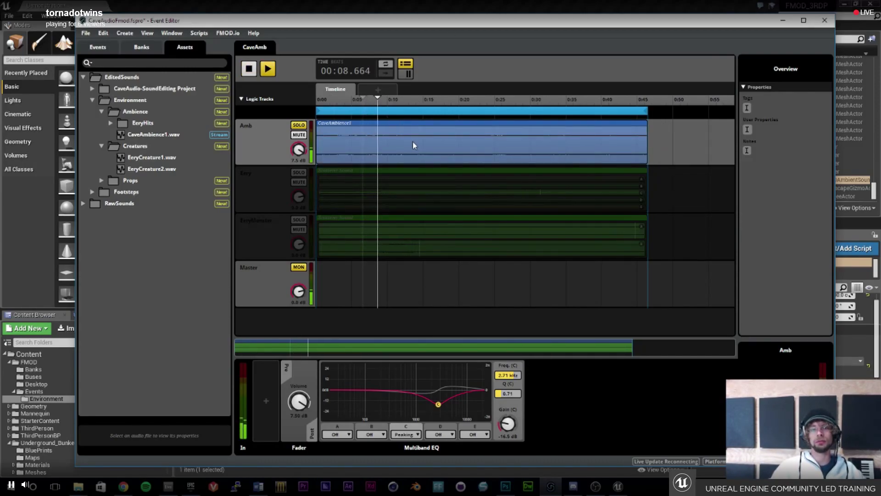
key("space")
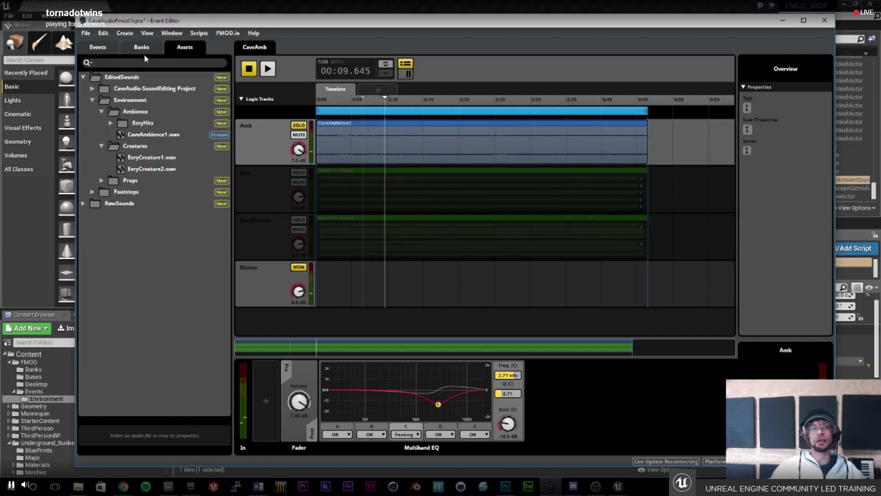
Save the FMOD Studio project.
left_click(83, 34)
left_click(175, 85)
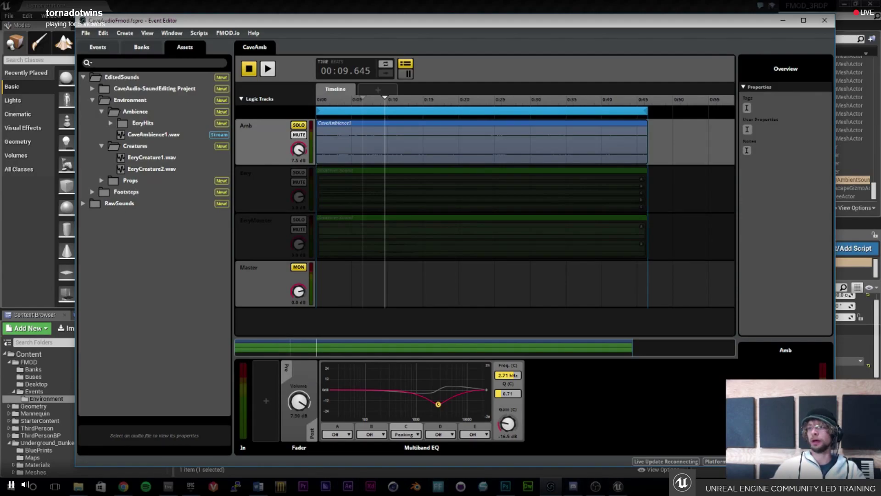
key("alt+Tab")
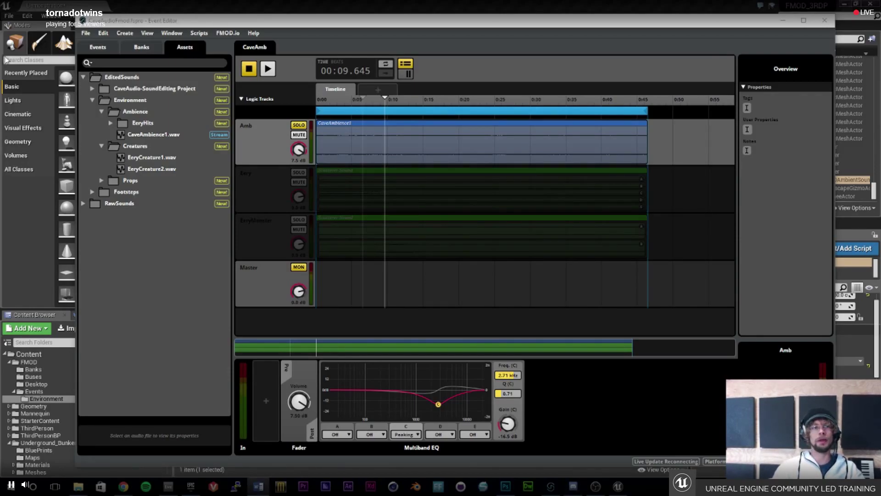
Create a new 3D event in the Environment events folder and enter PowerGenera as the beginning of its name.
left_click(92, 51)
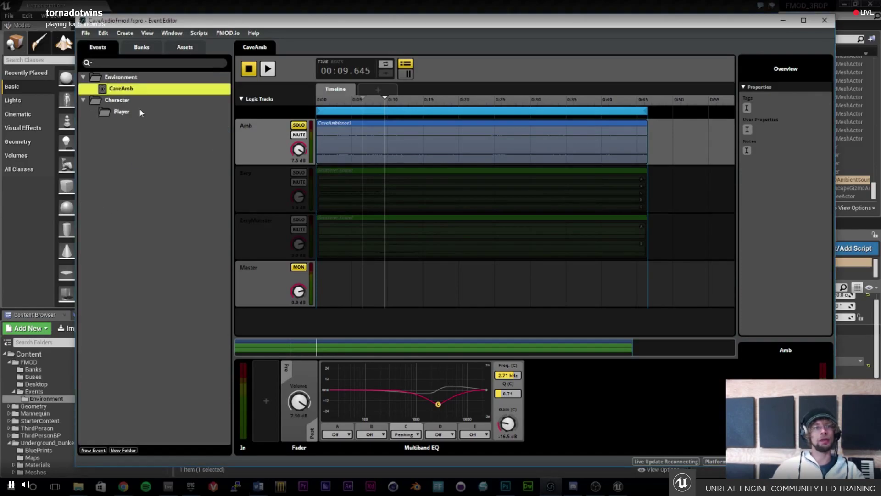
right_click(118, 80)
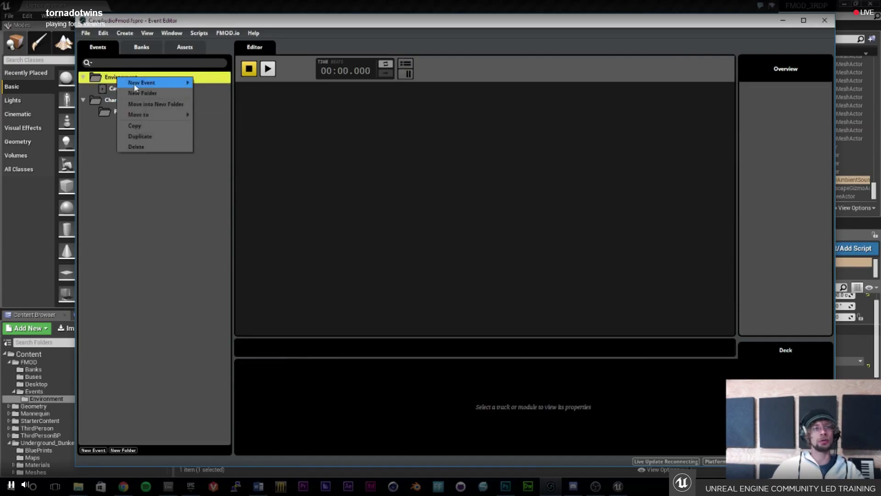
mouse_move(182, 83)
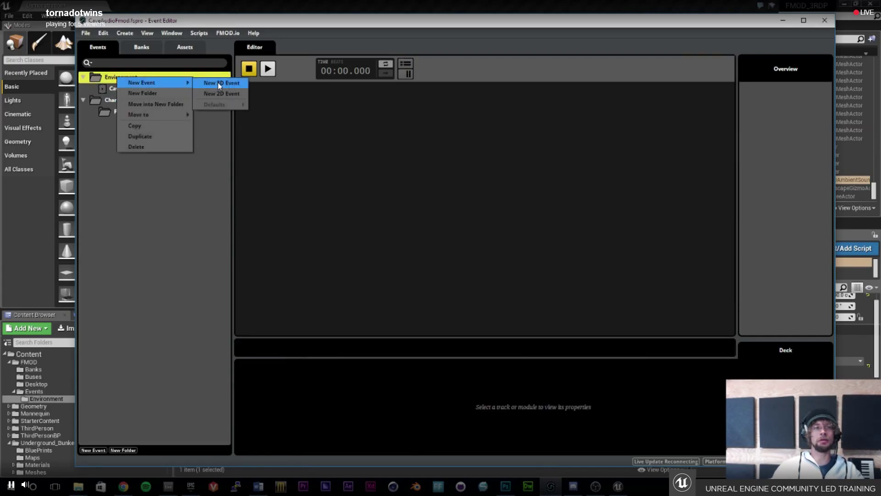
left_click(219, 83)
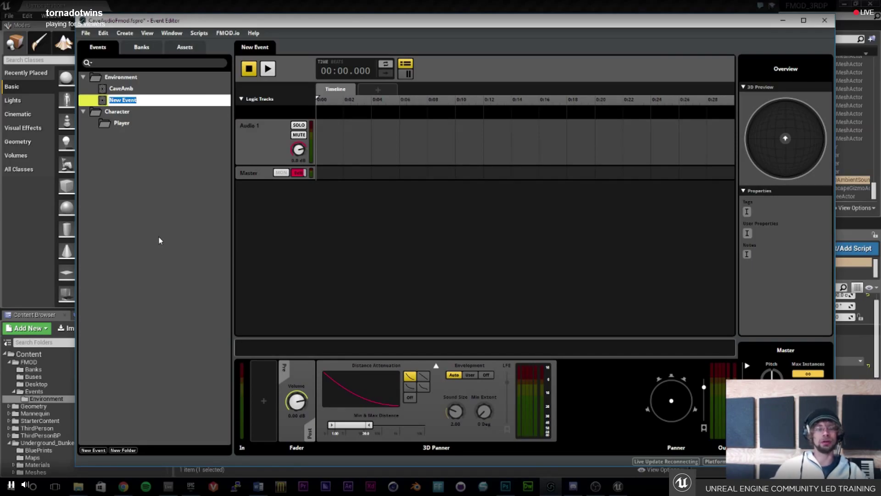
type("PowerGenera")
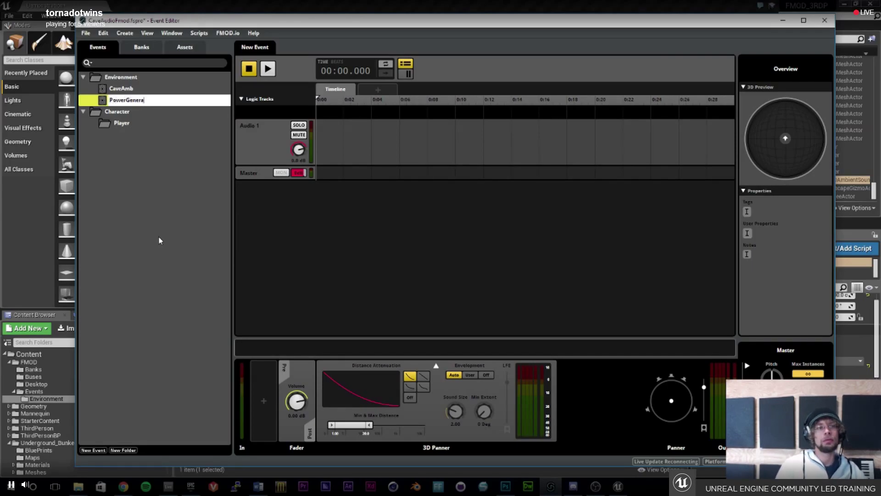
Finish naming the new event PowerGenerator and assign it to the Environment bank.
type("tor")
key("Return")
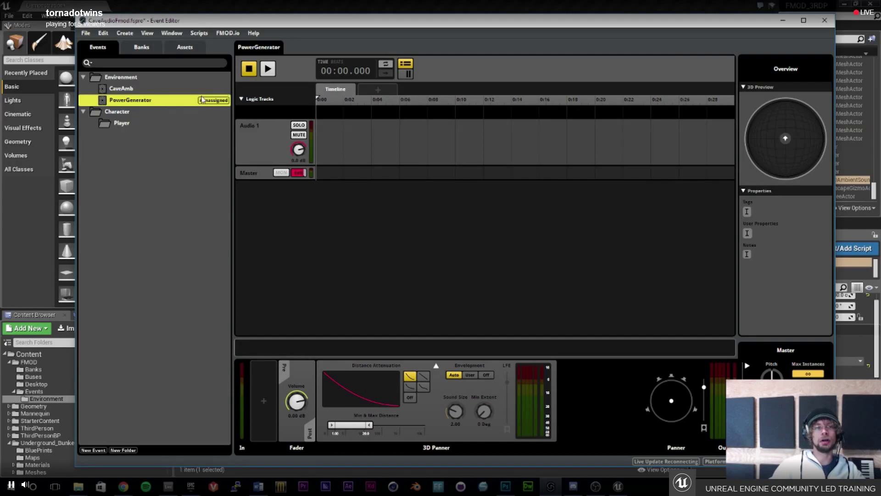
right_click(142, 101)
mouse_move(191, 149)
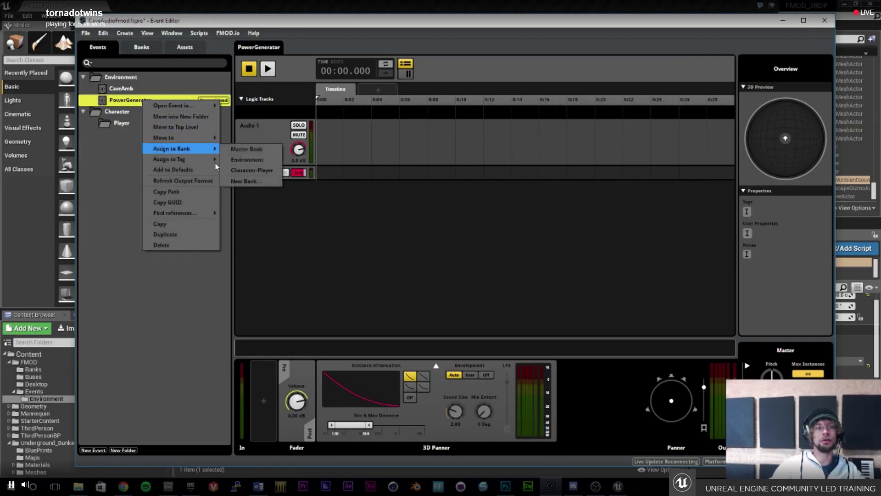
left_click(247, 159)
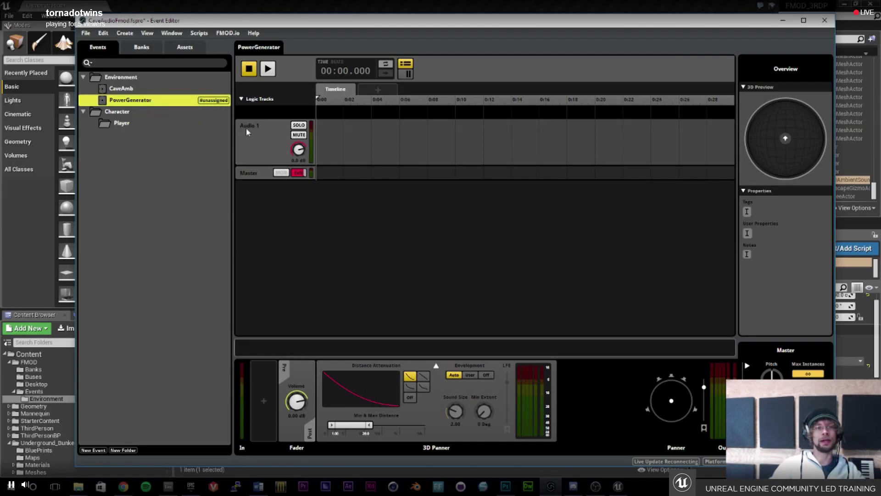
Add PowerGenerator_Loop.wav from the Props/PowerGenerator assets to the start of the event's Audio 1 track.
left_click(181, 46)
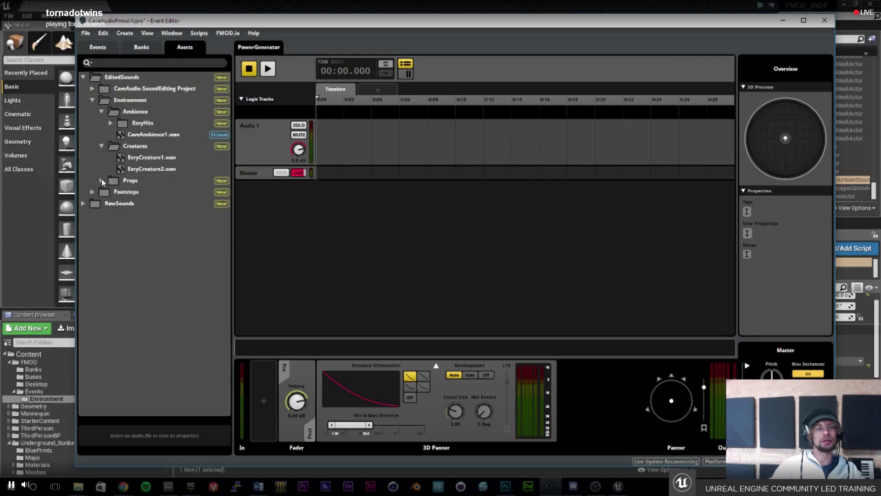
left_click(101, 181)
left_click(111, 203)
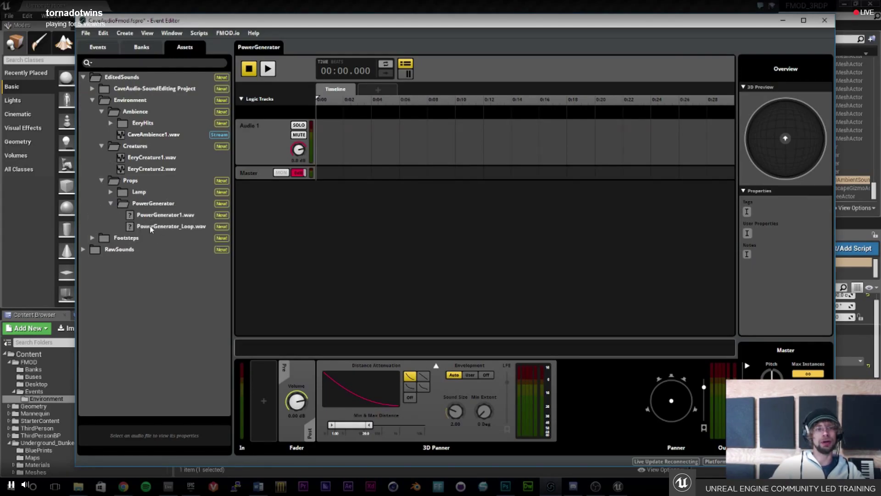
left_click_drag(155, 229, 330, 147)
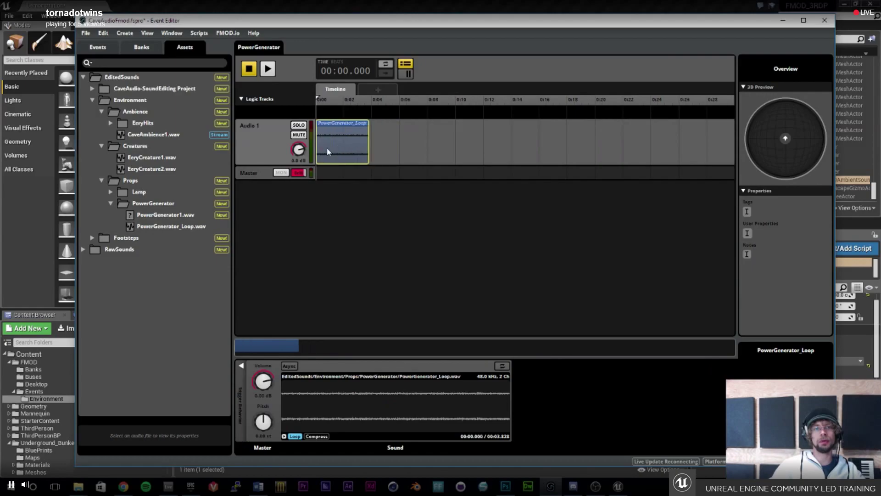
Create a loop region spanning the PowerGenerator_Loop clip and play the event briefly to audition it.
right_click(339, 141)
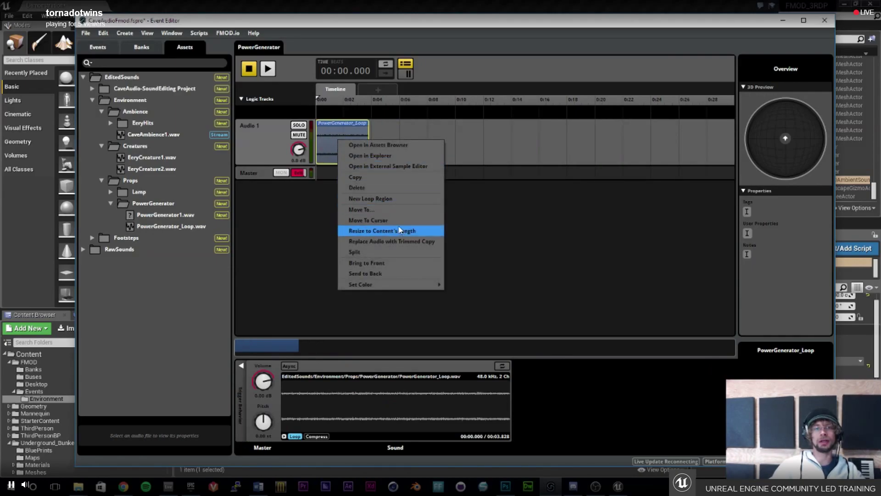
left_click(388, 198)
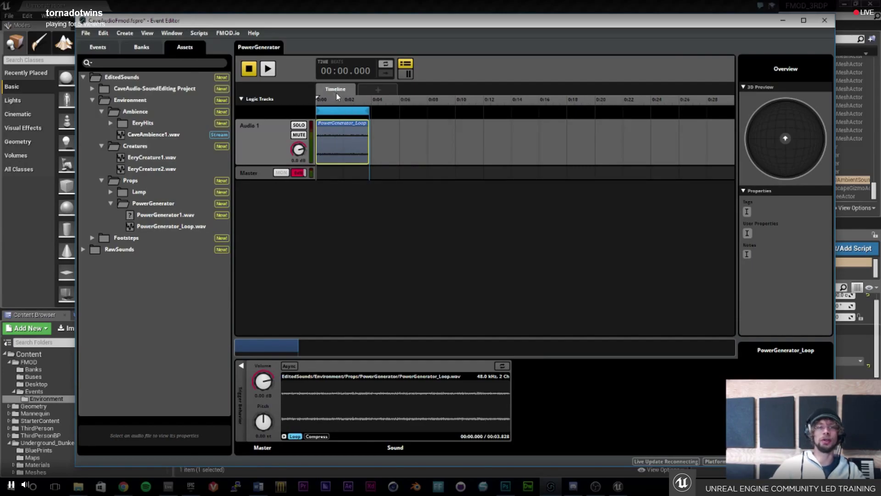
left_click_drag(734, 349, 328, 350)
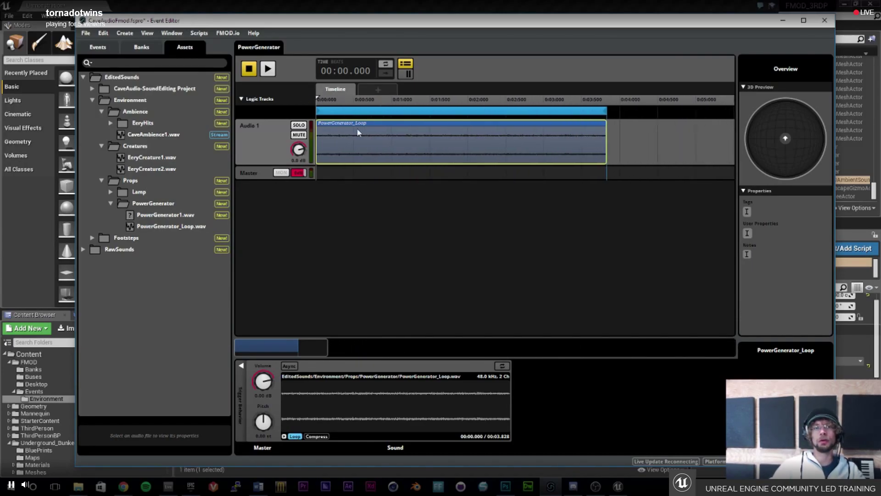
key("space")
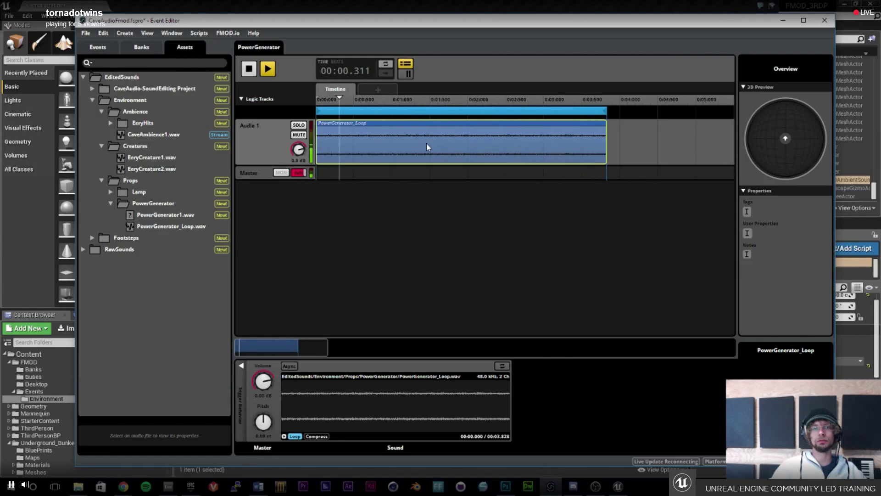
key("space")
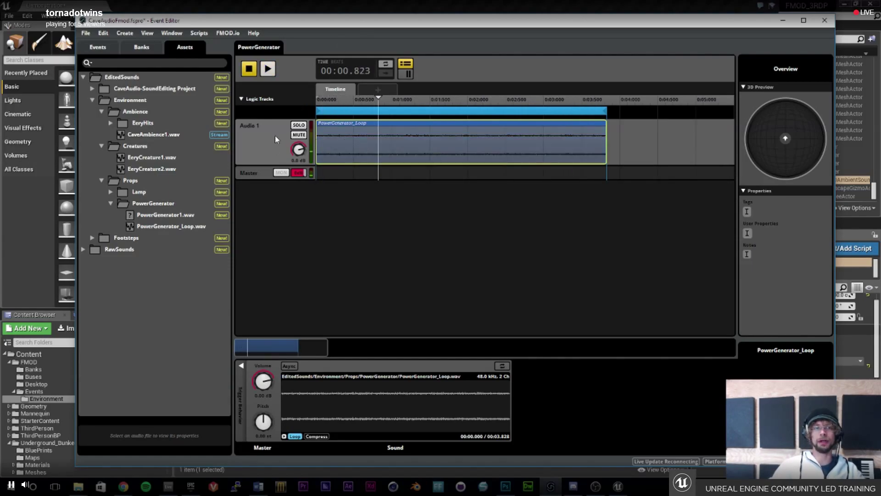
Rename the Audio 1 track as EngineSound.
double_click(247, 125)
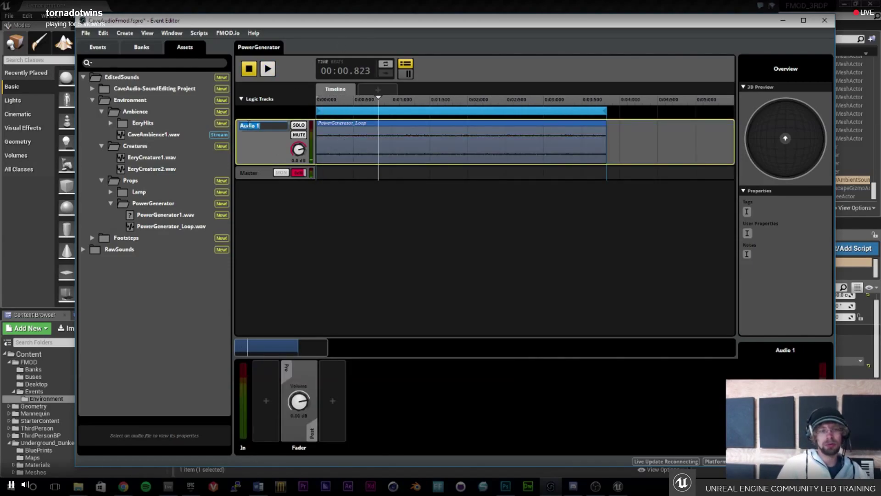
type("EngineH")
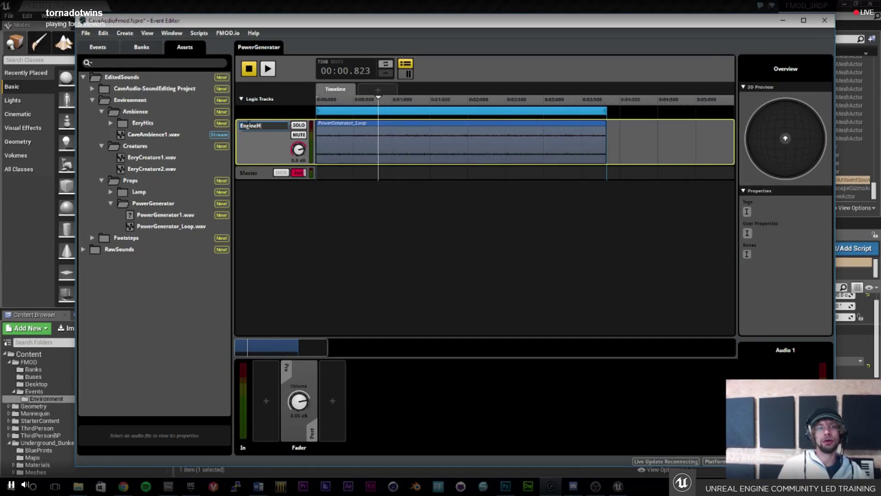
key("BackSpace")
type("Sound")
key("Return")
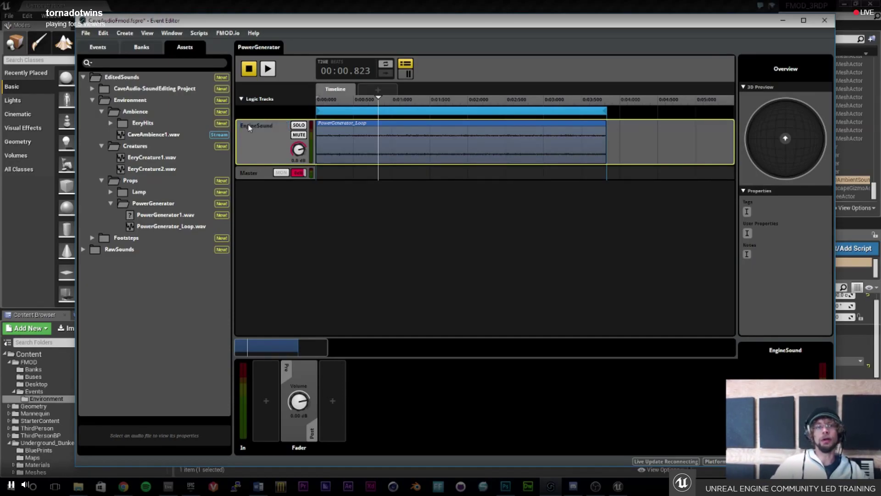
Enlarge the Master track of the PowerGenerator event and select it to show its 3D Panner.
left_click(351, 143)
left_click(266, 145)
left_click(253, 176)
left_click_drag(252, 181, 251, 210)
left_click(102, 50)
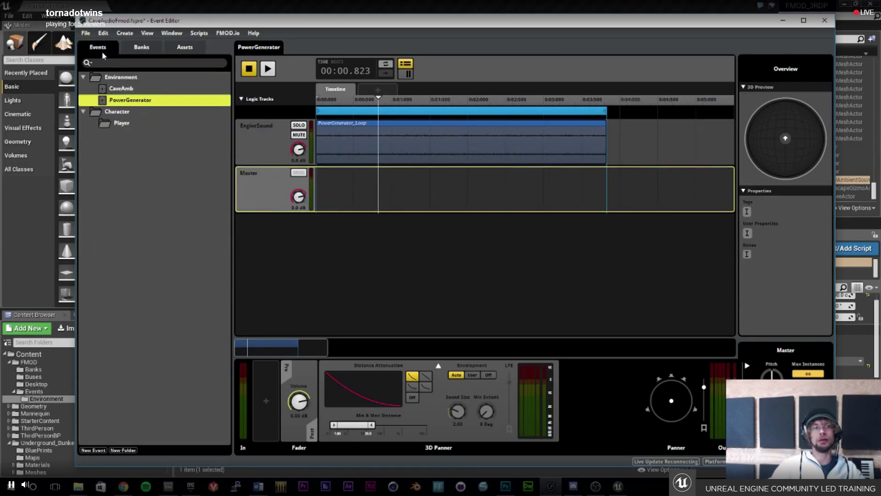
left_click(259, 186)
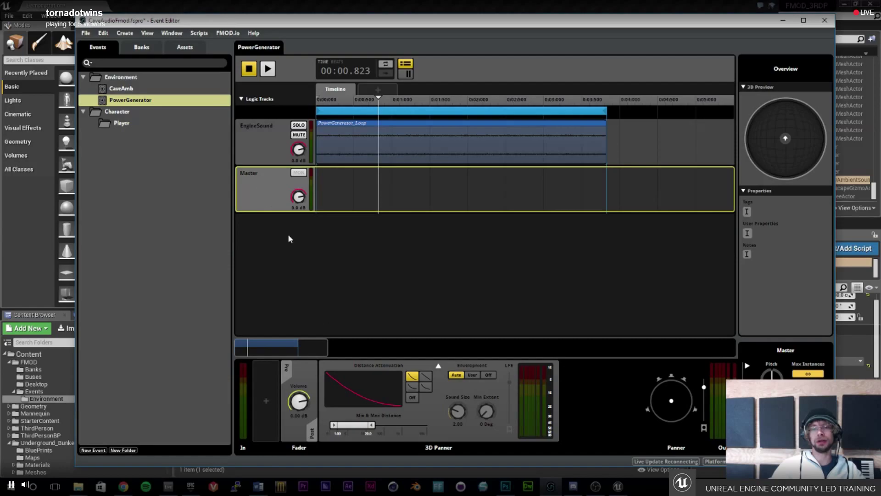
Set the 3D Panner's maximum distance to 15, then try a steeper attenuation curve and restore the original curve type.
left_click(348, 366)
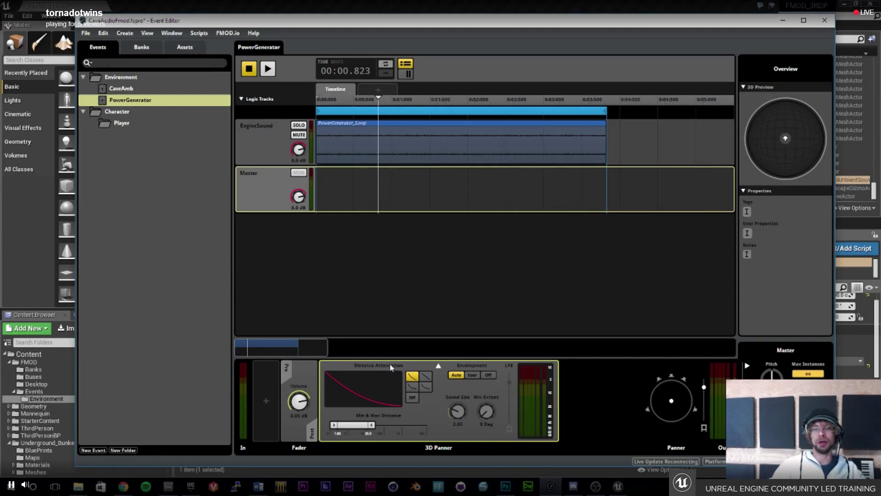
double_click(369, 434)
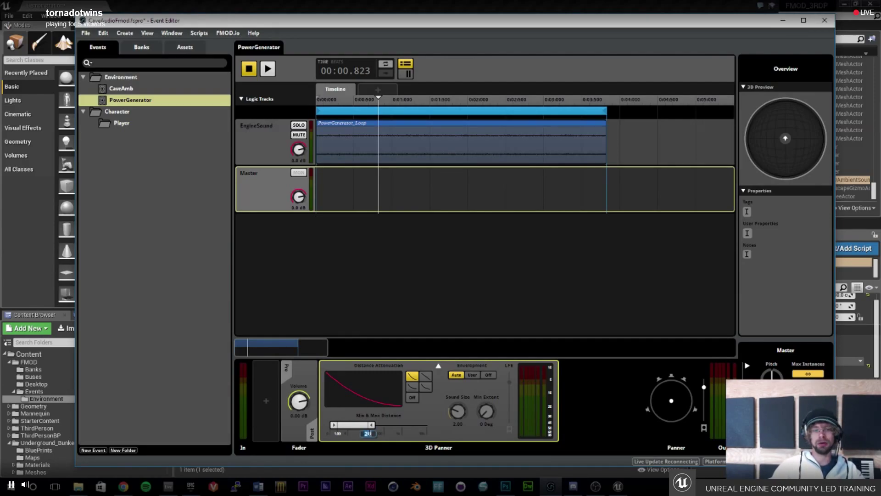
key("Return")
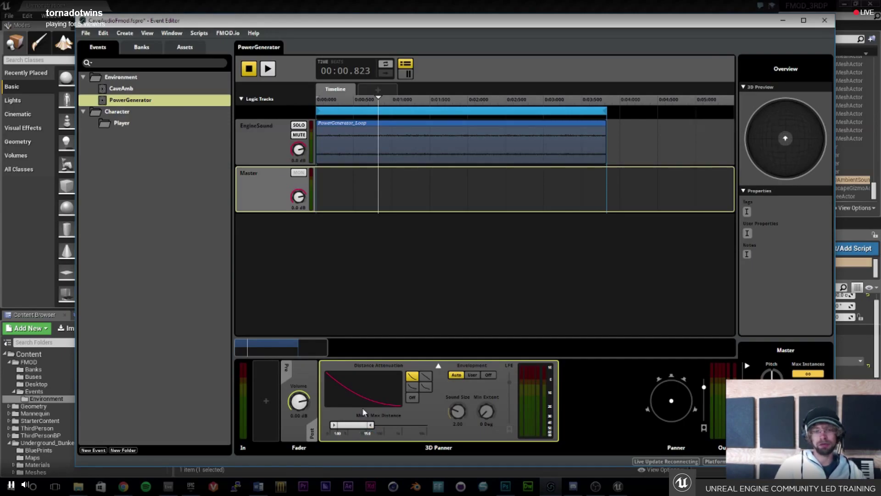
left_click(413, 388)
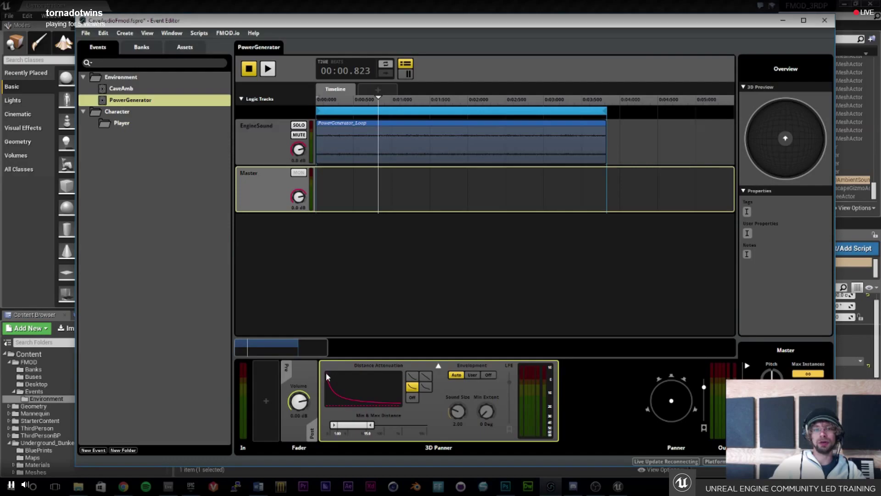
left_click(412, 378)
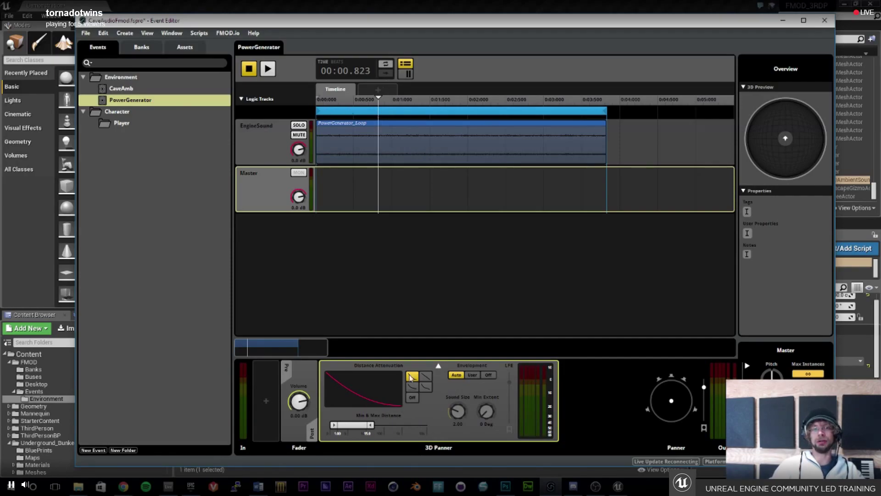
Save the FMOD project and build its banks.
left_click(85, 34)
left_click(101, 94)
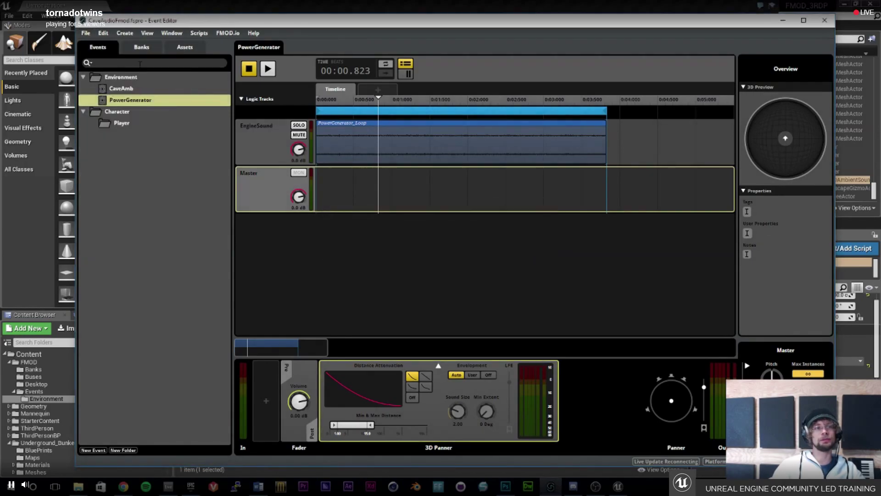
left_click(85, 34)
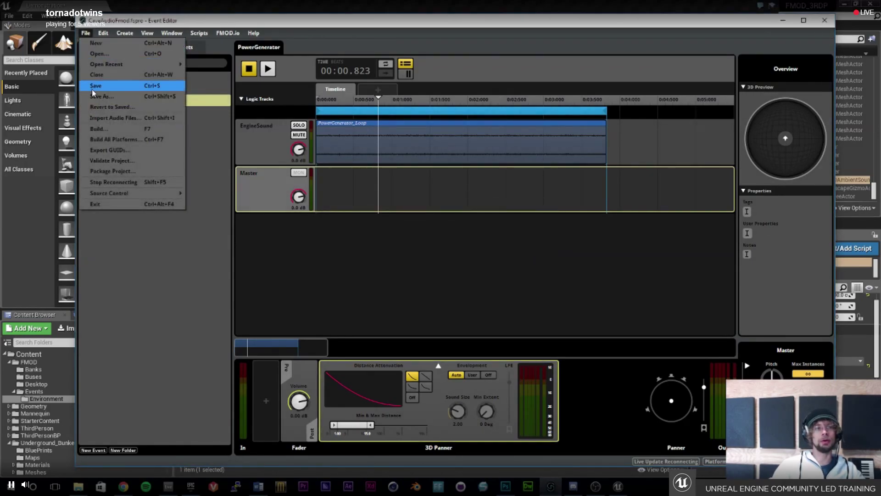
left_click(95, 125)
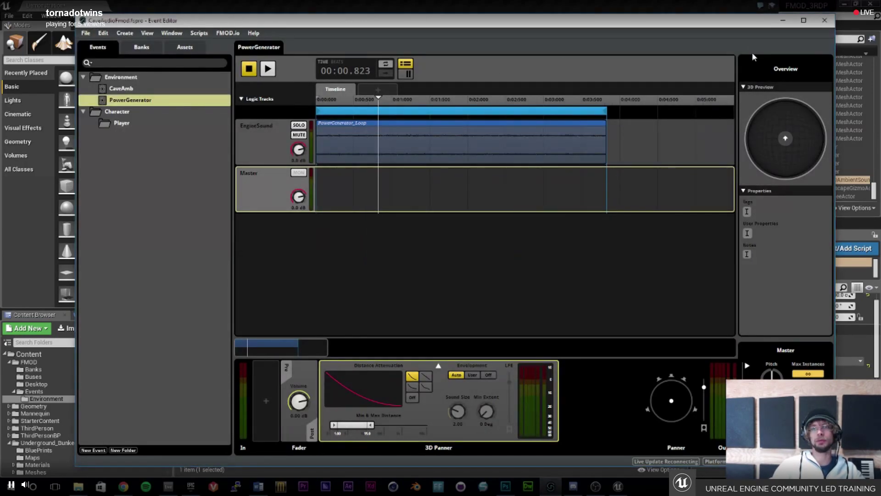
Switch to Unreal Editor and place the PowerGenerator FMOD event on top of the generator_4 mesh in the cave.
left_click(783, 21)
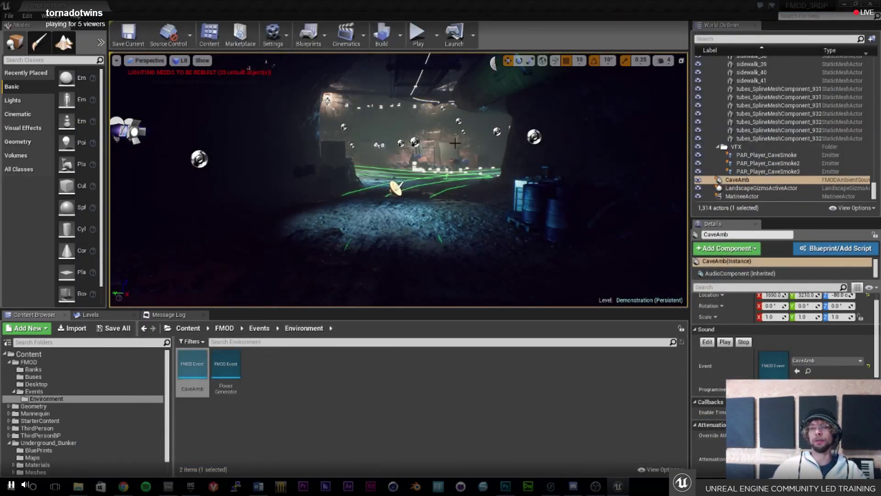
left_click(227, 367)
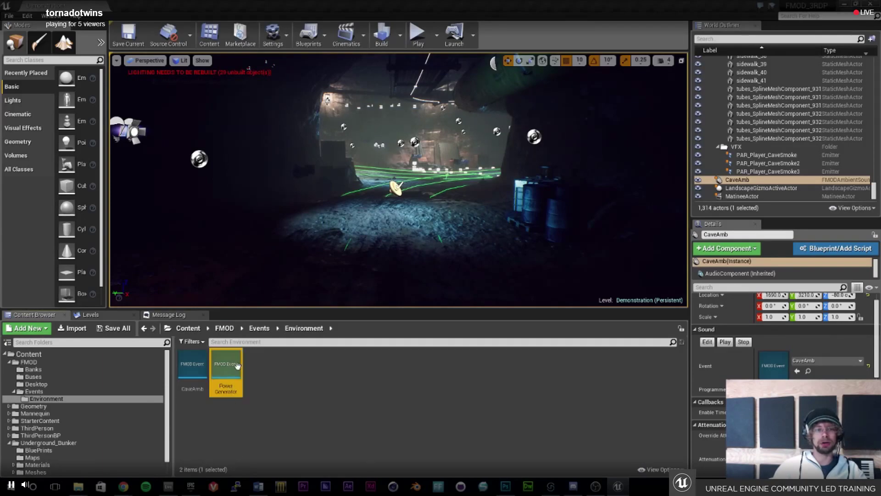
left_click_drag(446, 193, 262, 229)
key("w")
key("w")
left_click(413, 193)
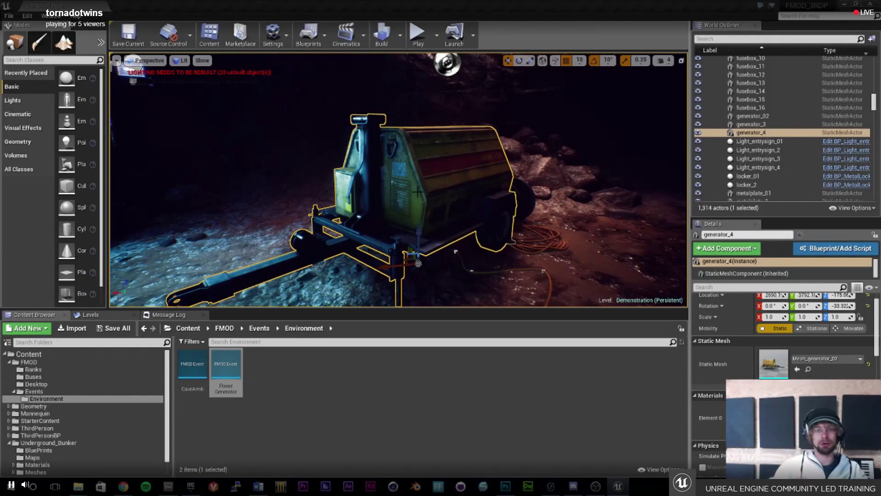
scroll(427, 178, "down", 3)
scroll(427, 178, "up", 2)
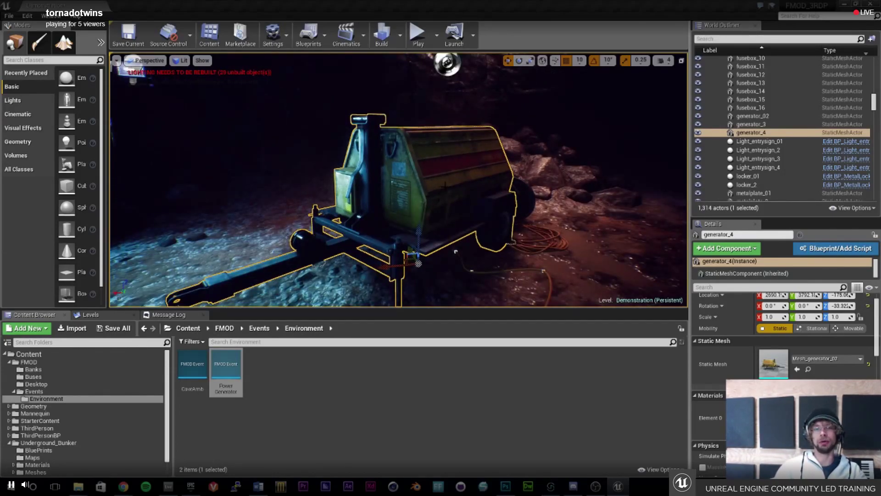
left_click_drag(446, 186, 413, 197)
left_click_drag(226, 372, 440, 144)
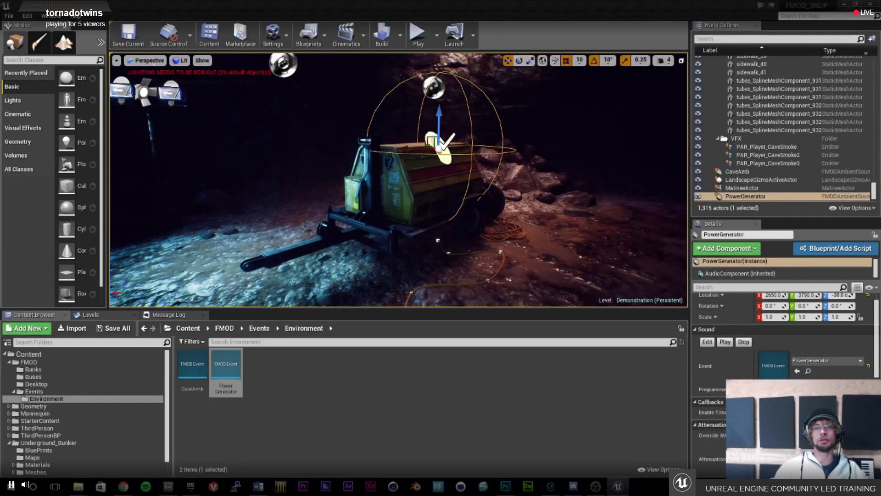
Examine the placed PowerGenerator sound's attenuation sphere around the generator and its attenuation settings.
left_click_drag(399, 179, 551, 179)
key("w")
left_click_drag(399, 179, 211, 205)
key("s")
key("s")
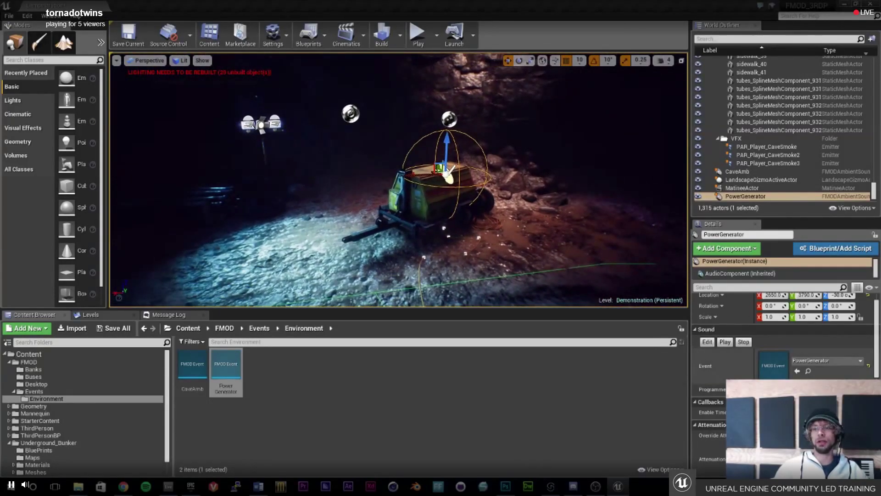
scroll(724, 426, "down", 1)
scroll(722, 426, "down", 2)
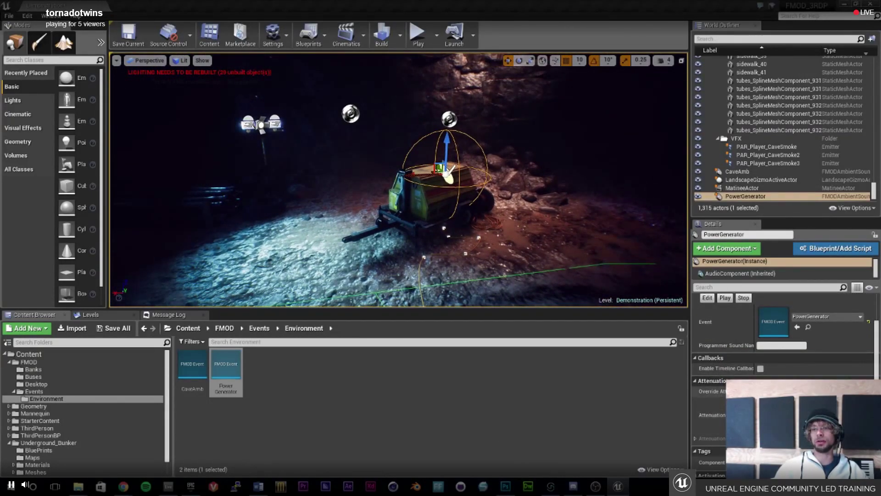
left_click(695, 424)
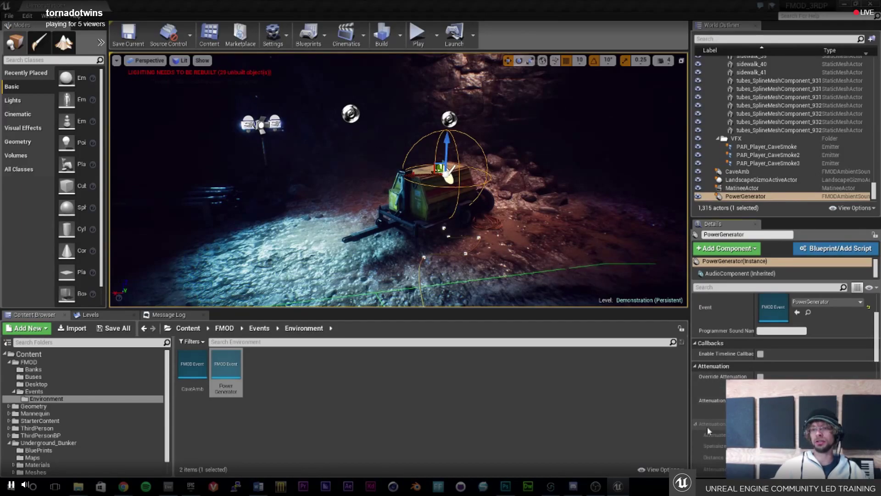
scroll(695, 423, "down", 1)
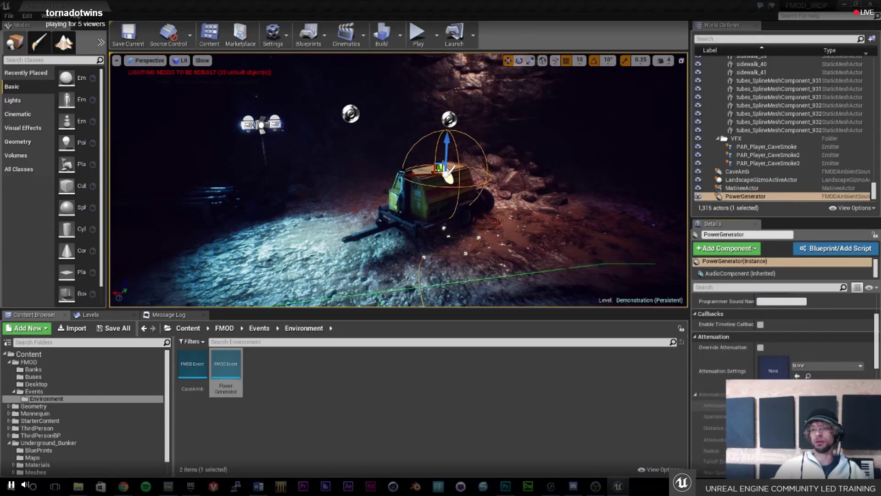
left_click(695, 395)
scroll(737, 364, "up", 2)
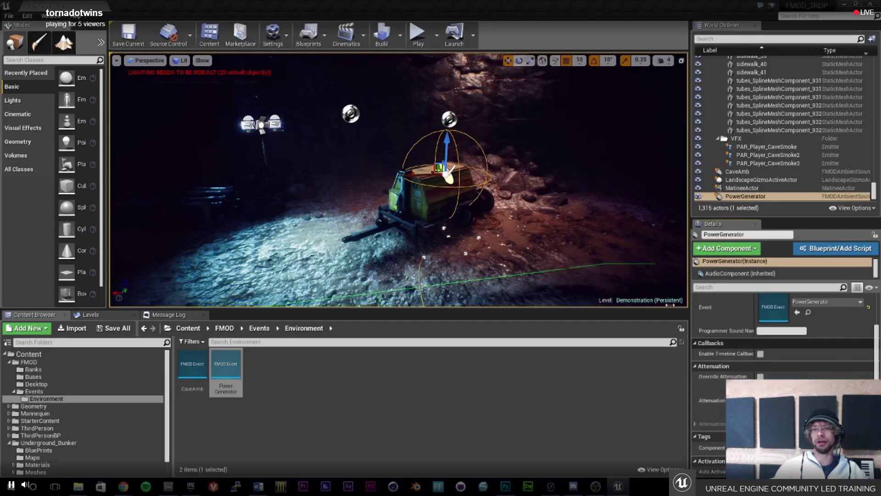
Place two more PowerGenerator FMOD events in the level, on the other generators.
left_click_drag(543, 197, 473, 286)
left_click_drag(226, 372, 455, 147)
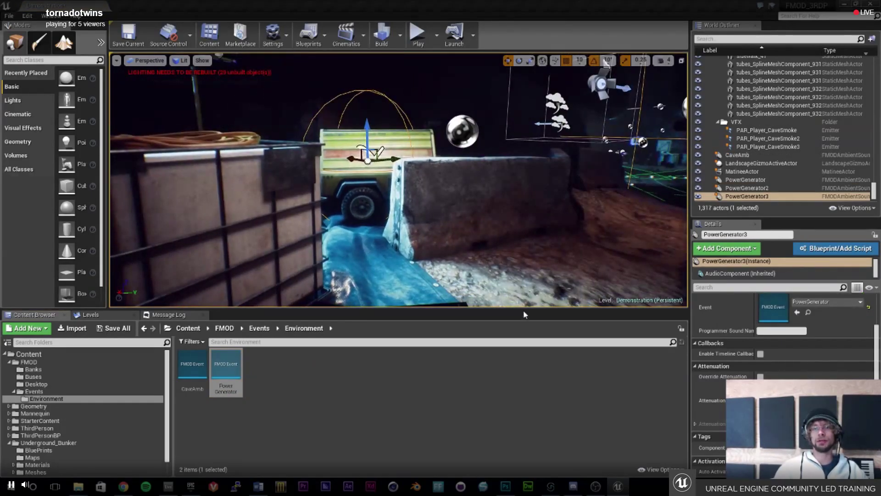
Enlarge the level viewport, then play the level and run the character past the generators to test their sounds.
left_click_drag(524, 310, 536, 385)
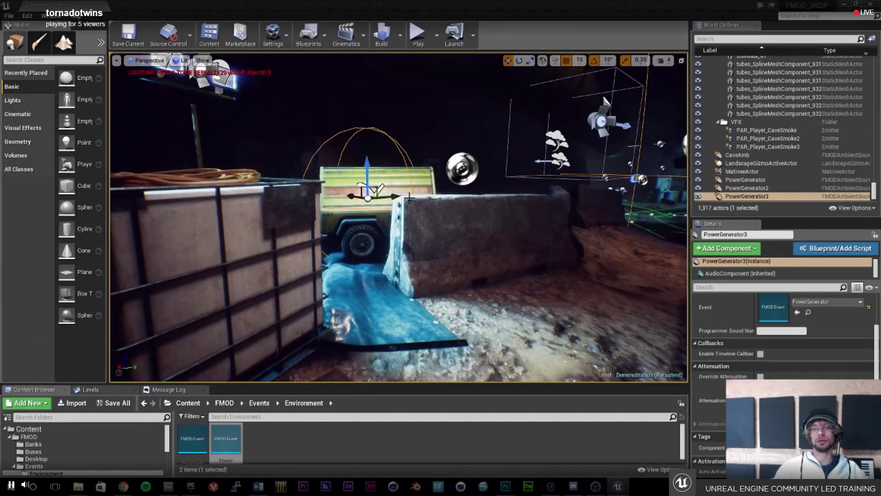
left_click(417, 36)
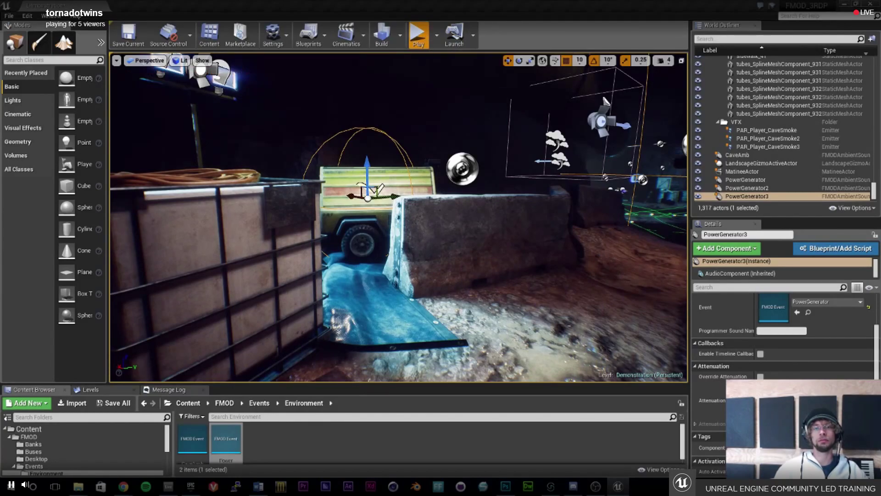
key("w")
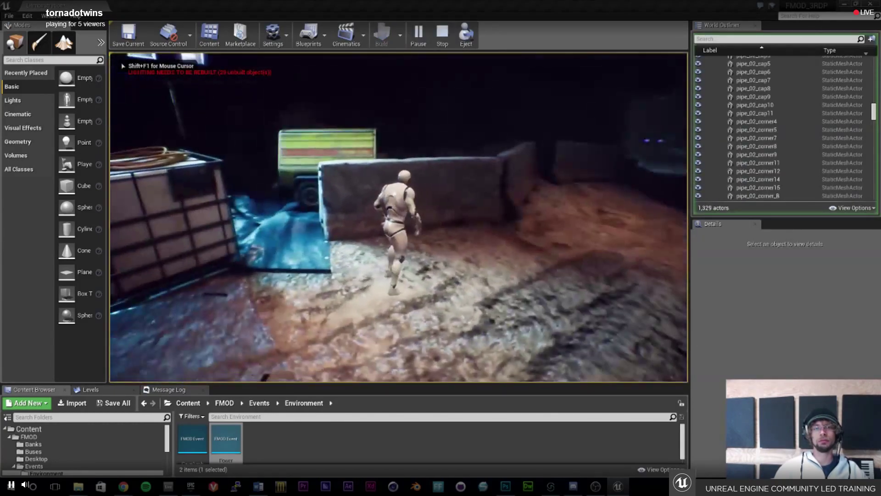
key("w")
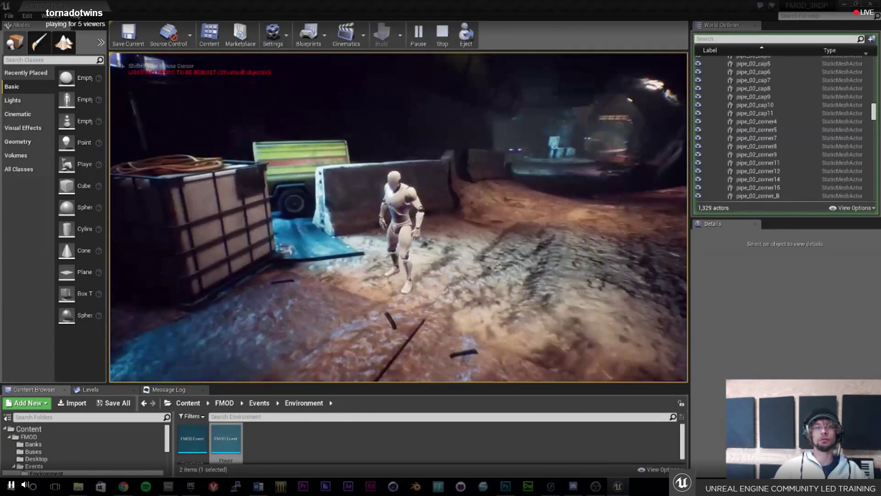
key("w")
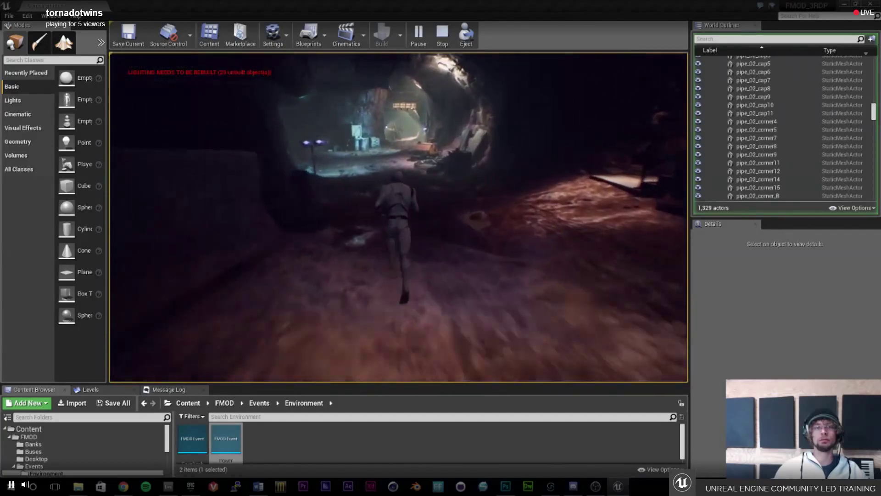
key("w")
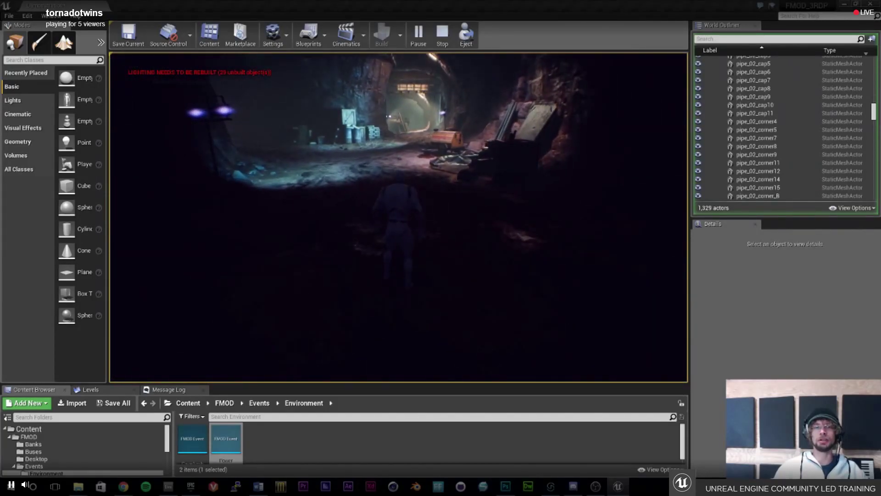
key("w")
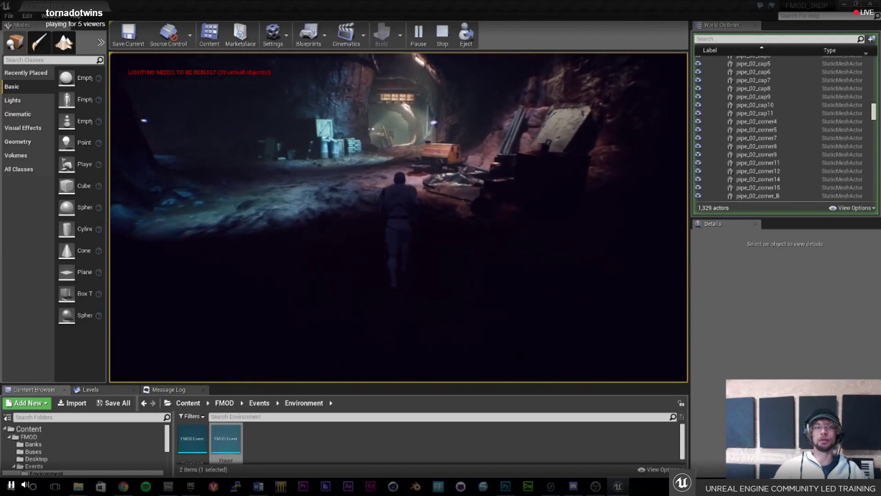
key("w")
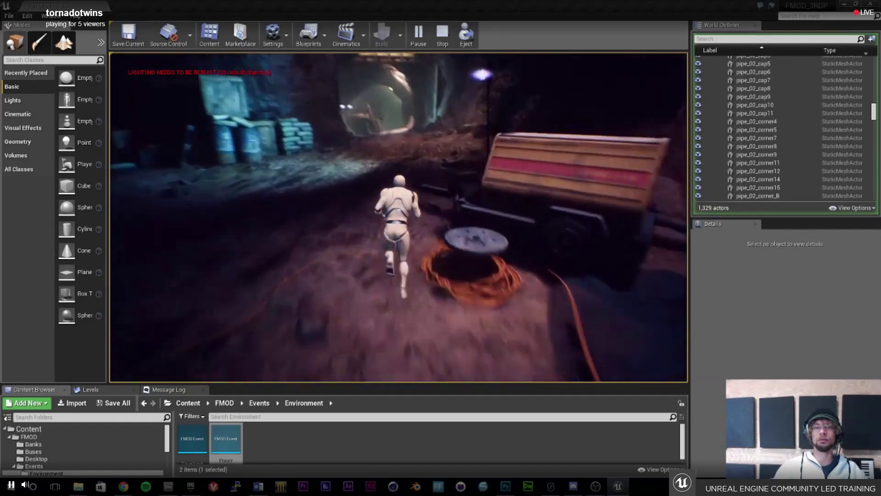
key("w")
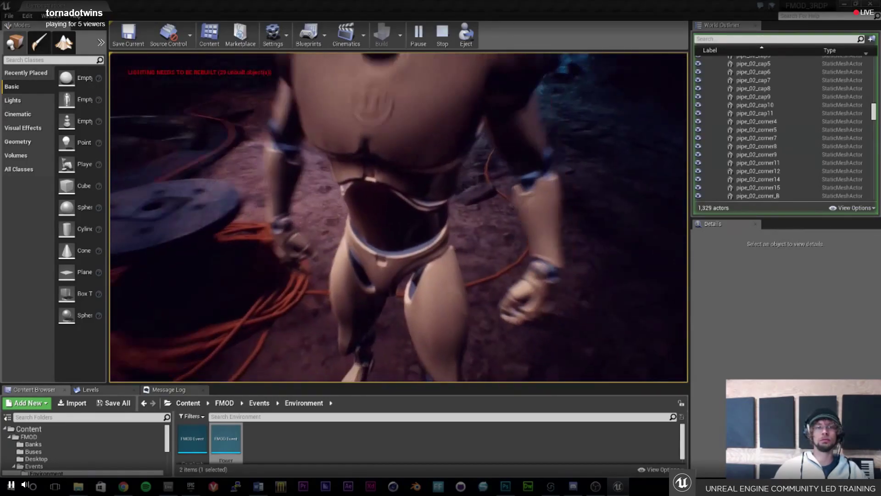
key("w")
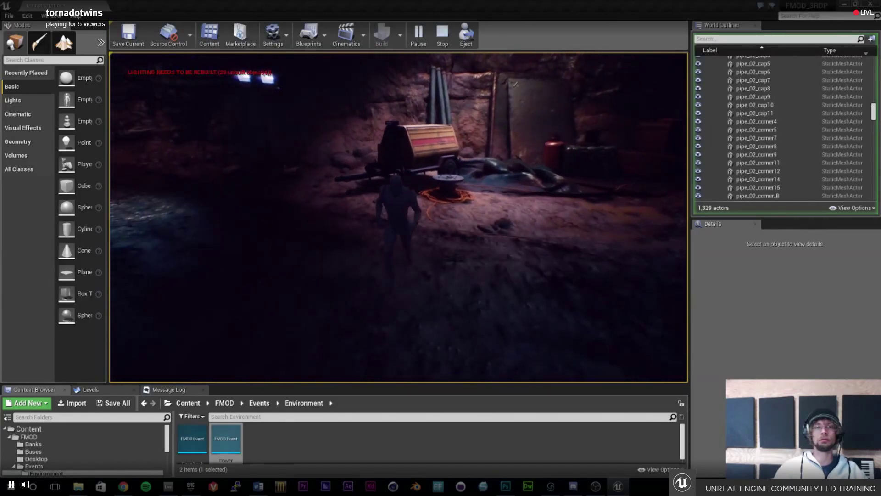
key("w")
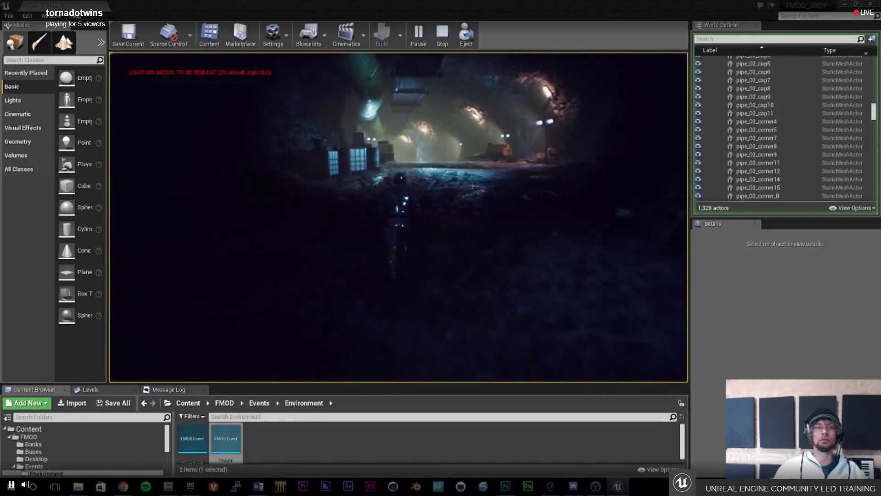
key("w")
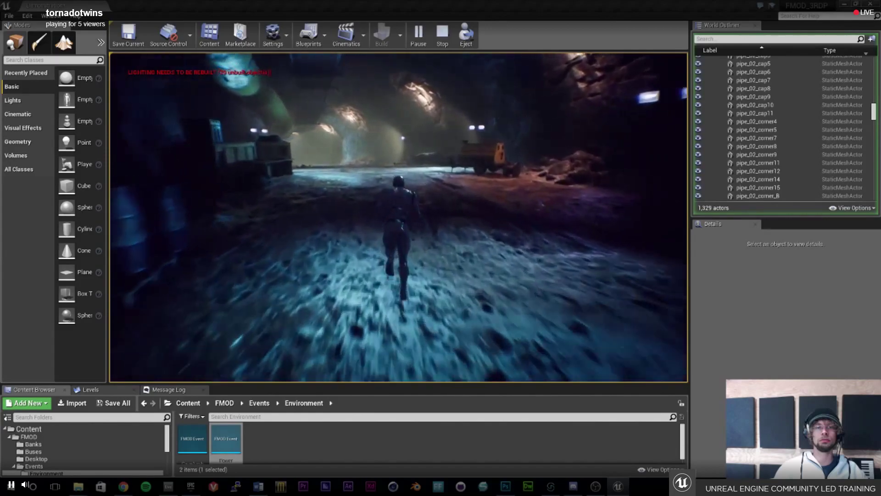
key("w")
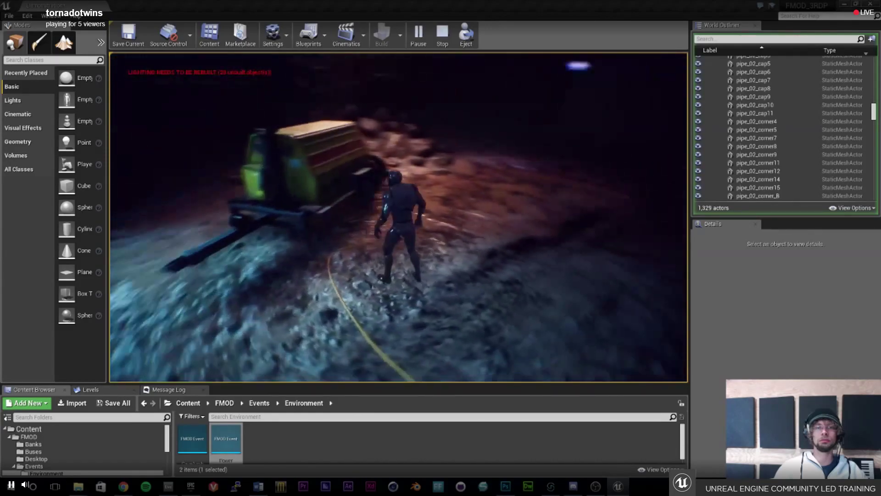
key("Escape")
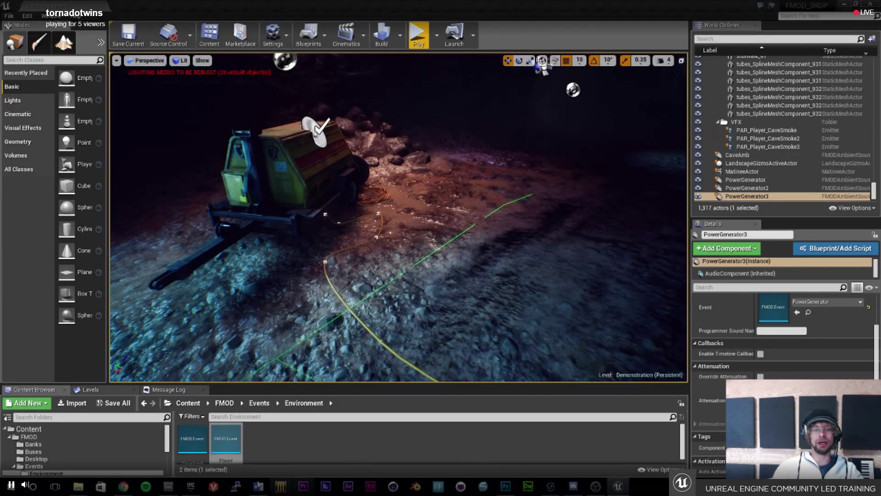
Review the volume-versus-frequency sketch in Photoshop, and return to Unreal Editor to look around the generator in the cave.
key("alt+Tab")
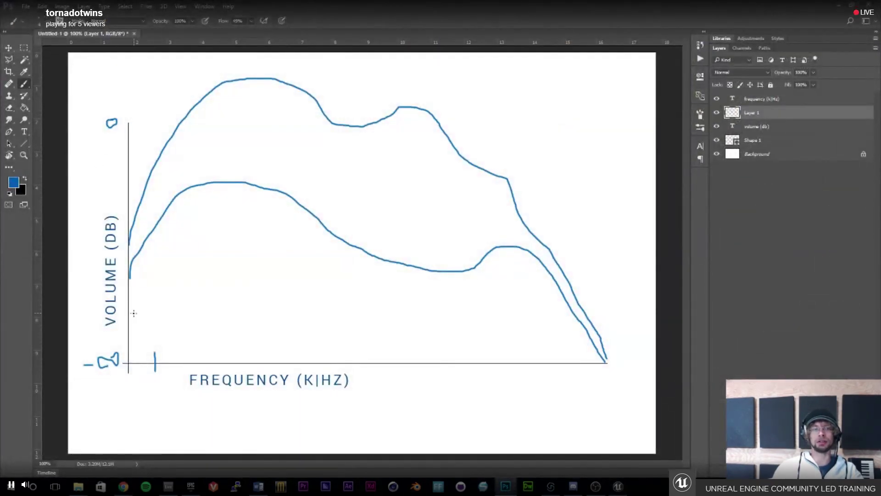
key("alt+Tab")
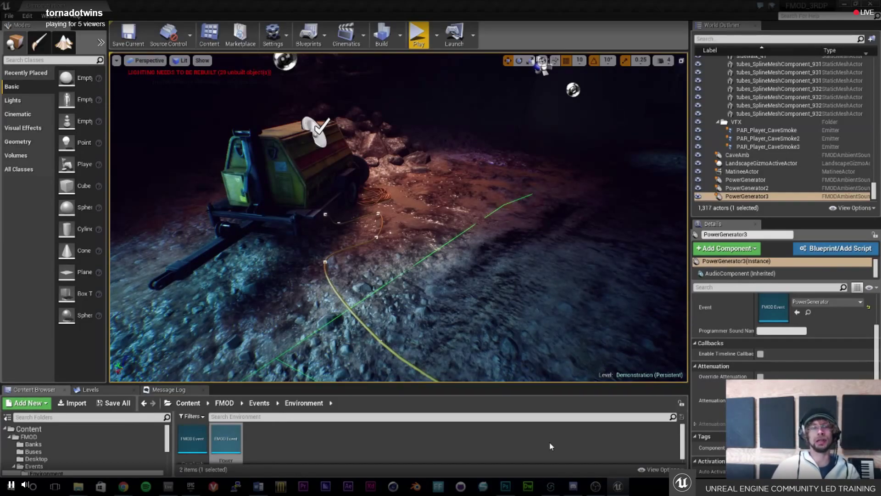
left_click_drag(458, 260, 502, 240)
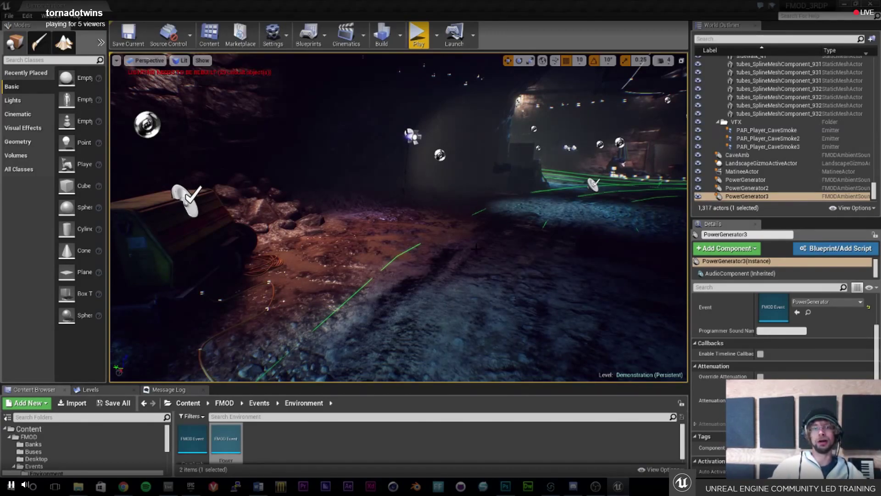
key("f")
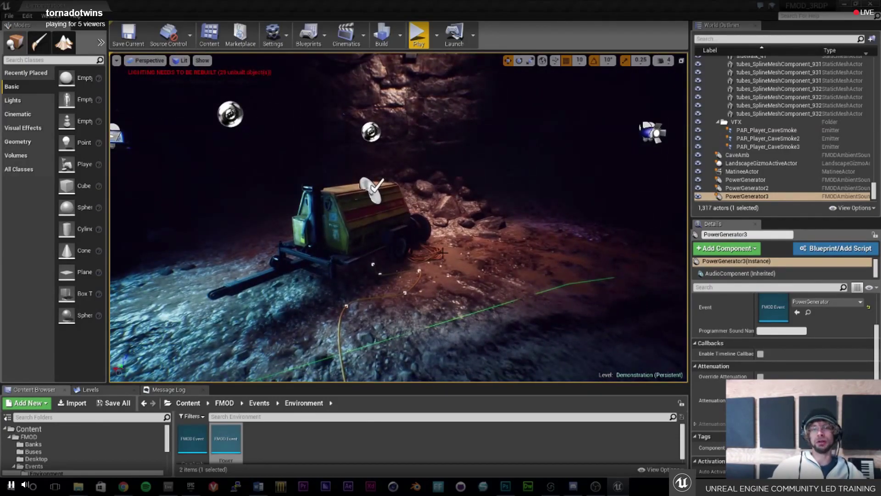
left_click_drag(480, 264, 549, 266)
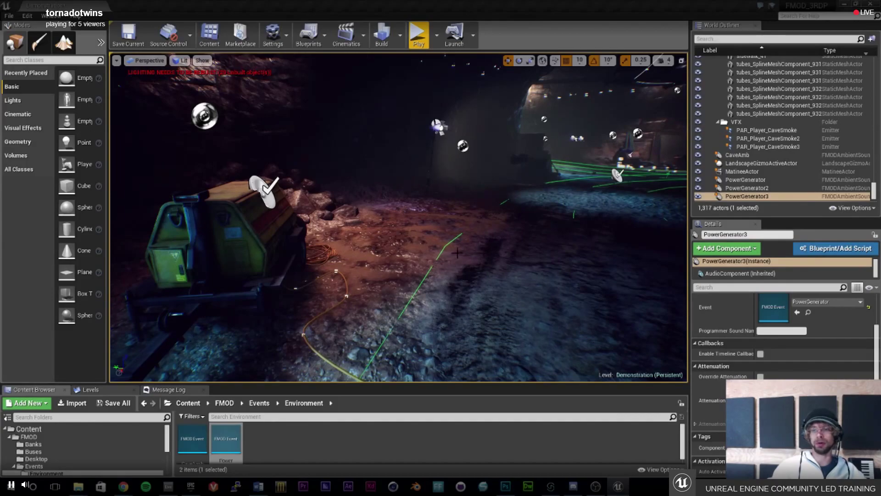
Find the floodlight stand near the green generator and select it to identify its actor and blueprint.
left_click_drag(416, 273, 464, 240)
key("w")
key("w")
key("w")
key("w")
key("w")
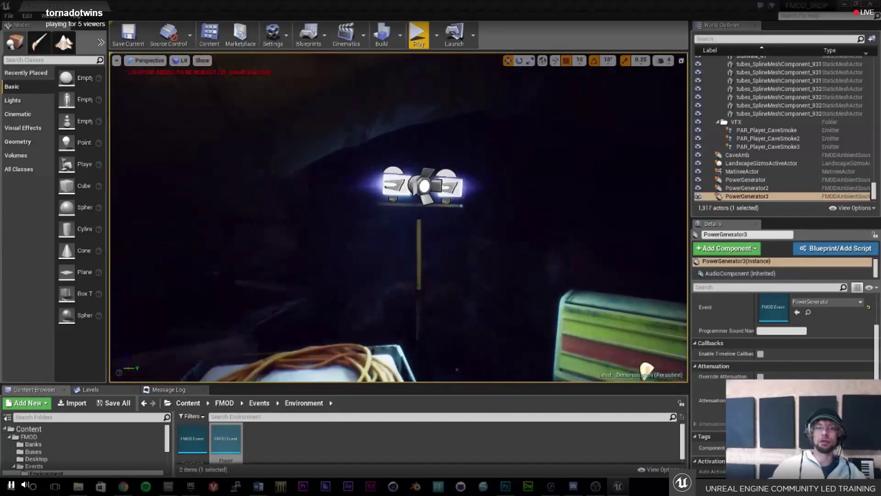
key("s")
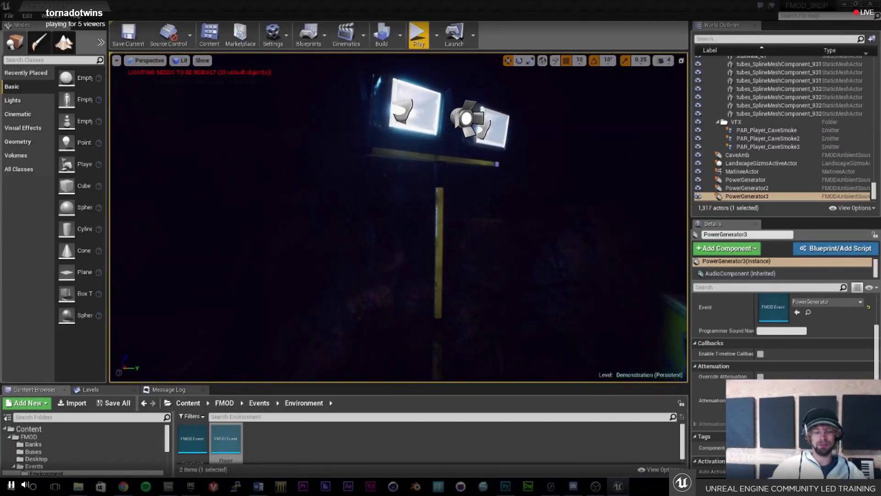
left_click(435, 195)
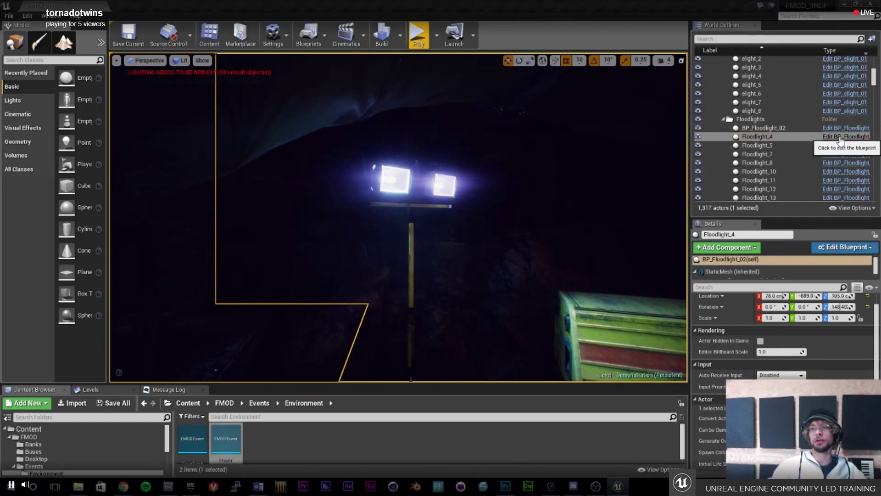
Switch to FMOD Studio, create an event named Lights in the Environment folder and assign it to the Environment bank.
left_click(551, 485)
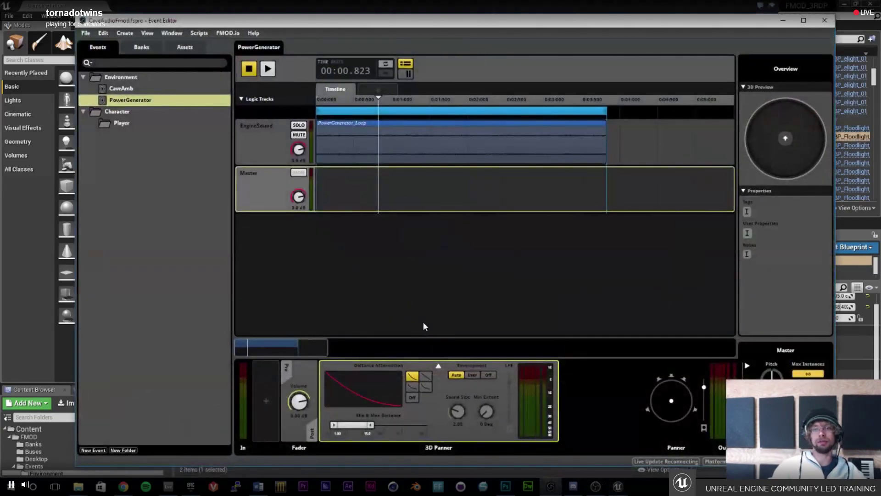
right_click(124, 76)
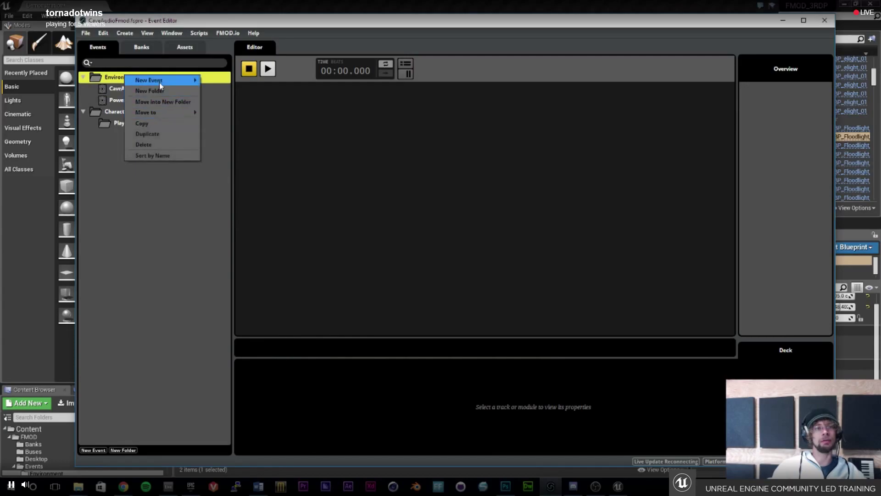
mouse_move(186, 80)
left_click(227, 81)
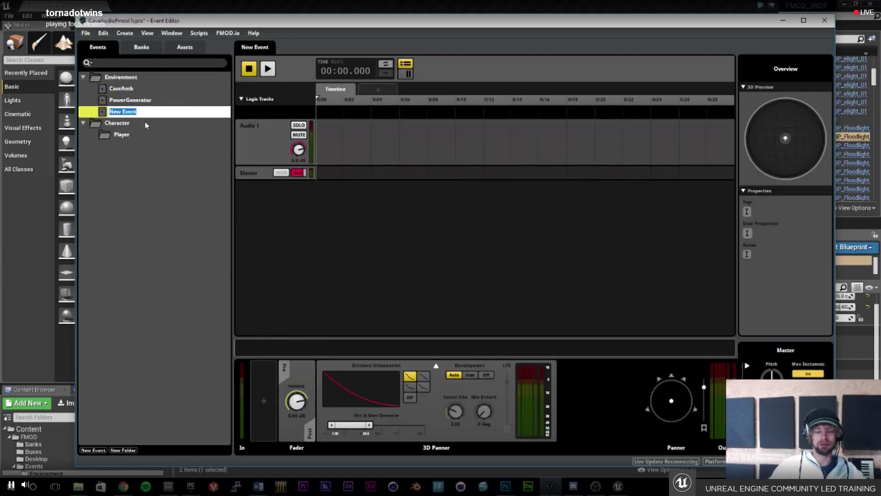
type("Lights")
key("Return")
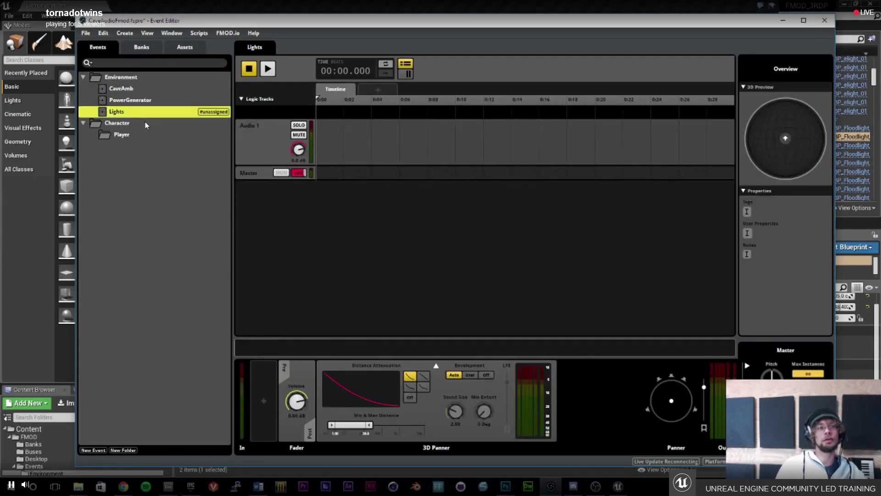
right_click(159, 117)
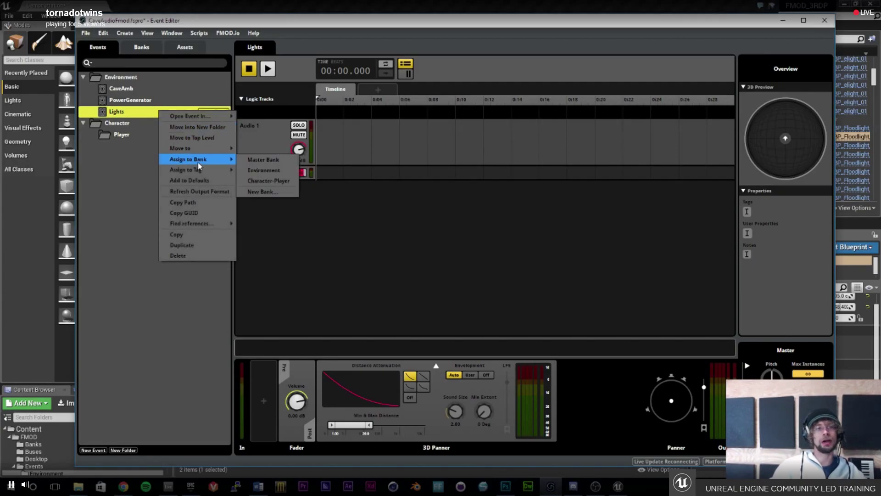
left_click(266, 172)
Add the LampBuzz1 sound from the Props/Lamp asset folder to the start of the Lights event's Audio 1 track.
left_click(185, 46)
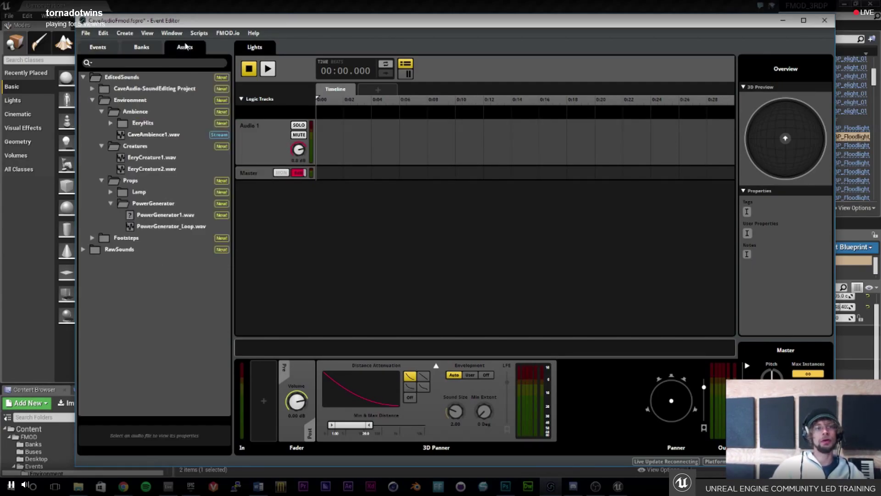
left_click(111, 193)
left_click_drag(152, 203, 252, 142)
right_click(426, 140)
left_click(426, 140)
Create a loop region spanning the LampBuzz1 clip and audition the looping event.
right_click(347, 145)
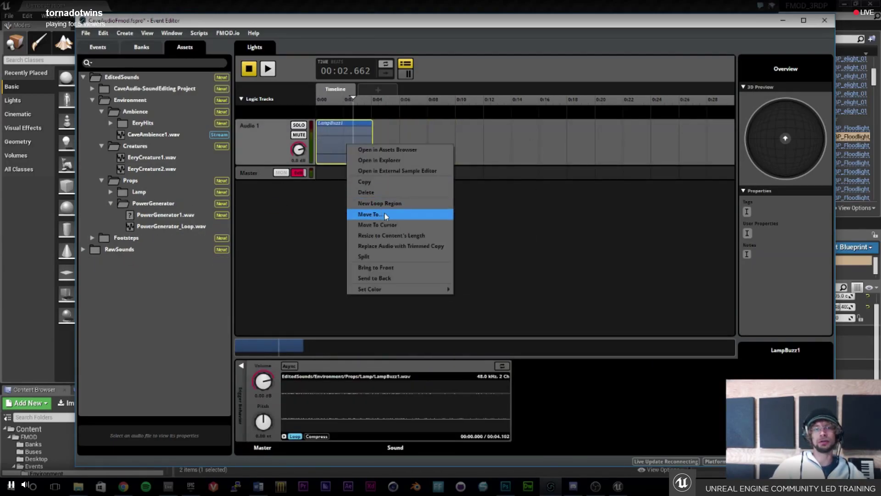
left_click(382, 200)
left_click_drag(345, 108, 326, 100)
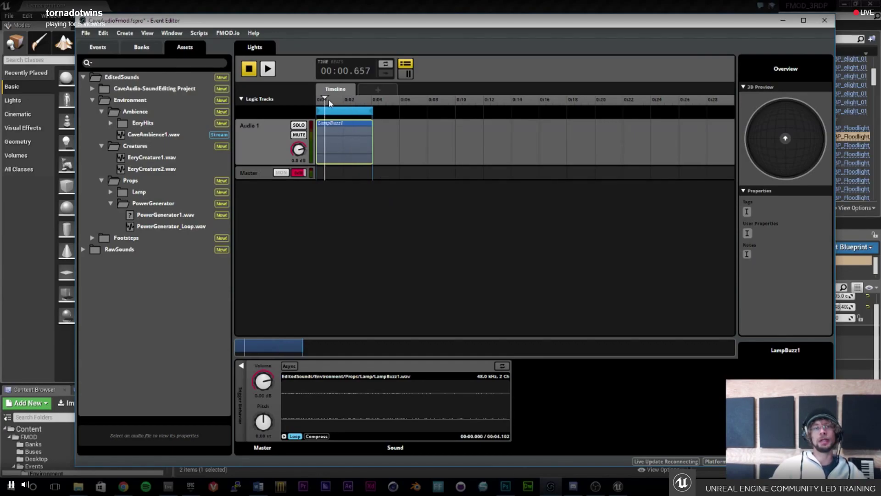
key("space")
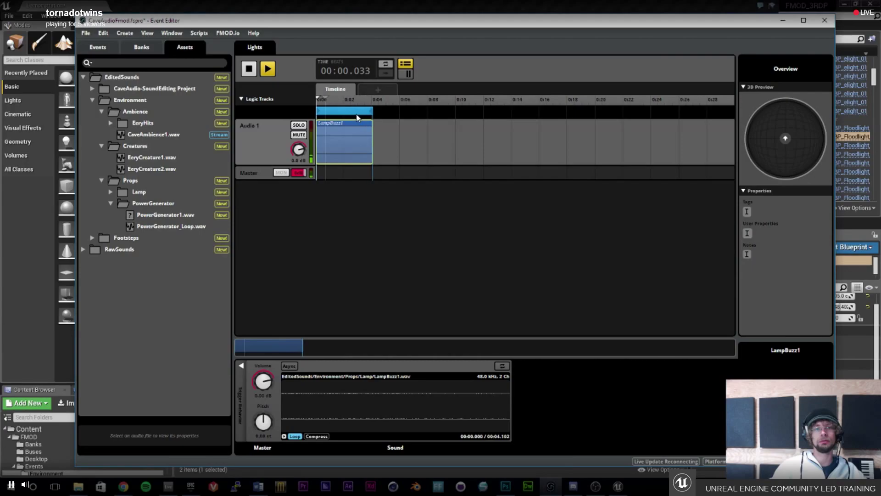
key("space")
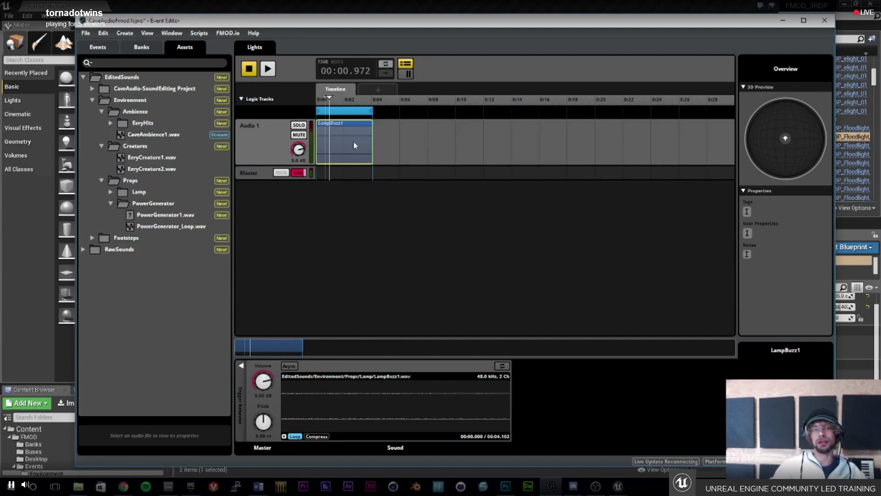
Give the Lights event's master track the tapered steep-falloff distance attenuation curve, with minimum distance 0.5 and maximum distance 7.5.
left_click(246, 171)
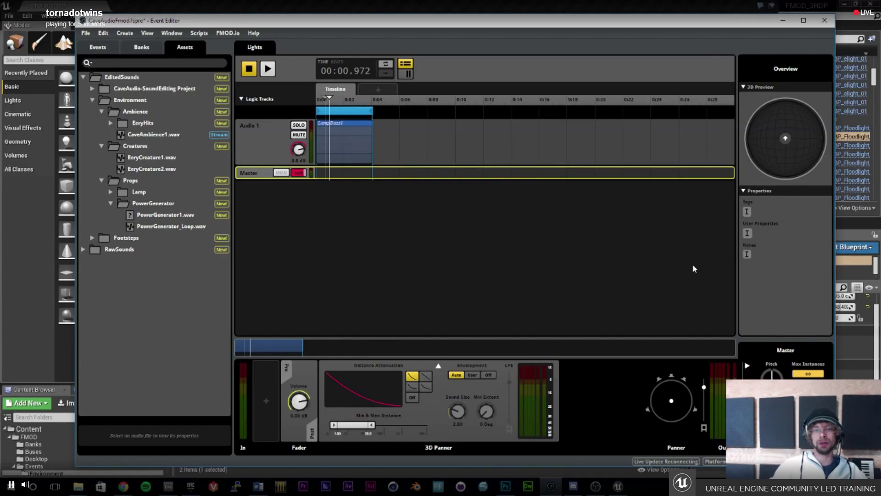
left_click(424, 390)
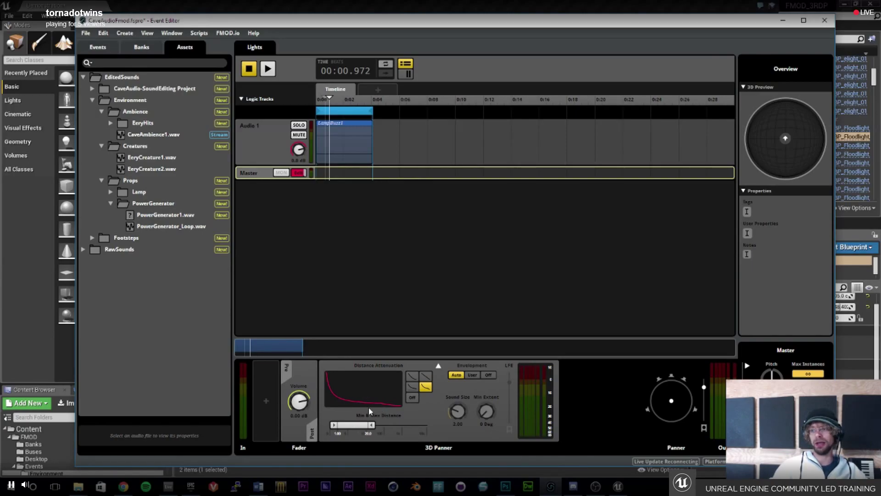
left_click(336, 434)
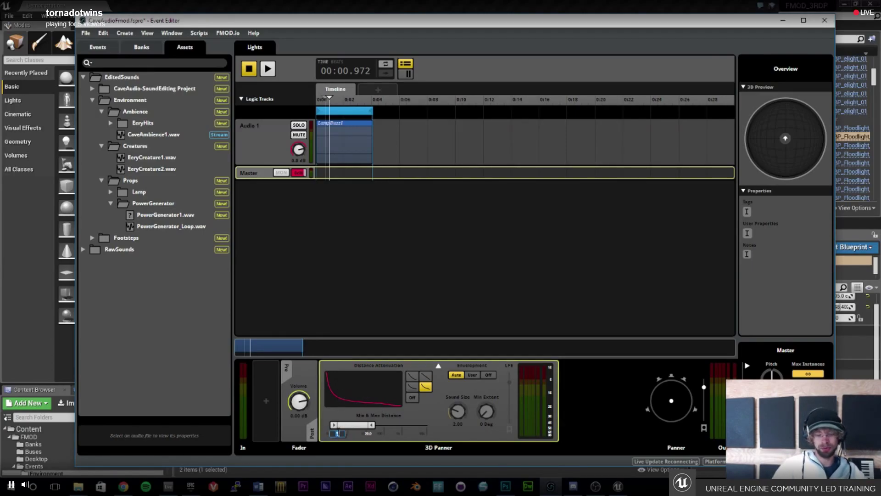
type("0.5")
key("Return")
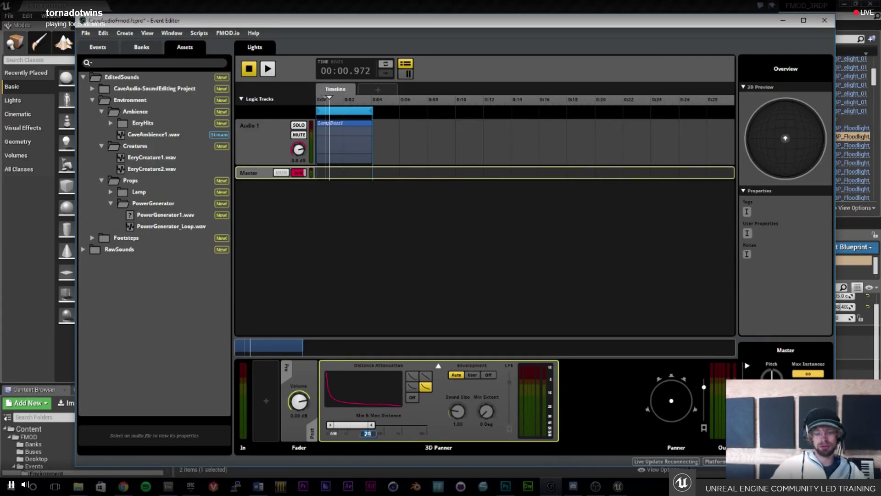
key("Return")
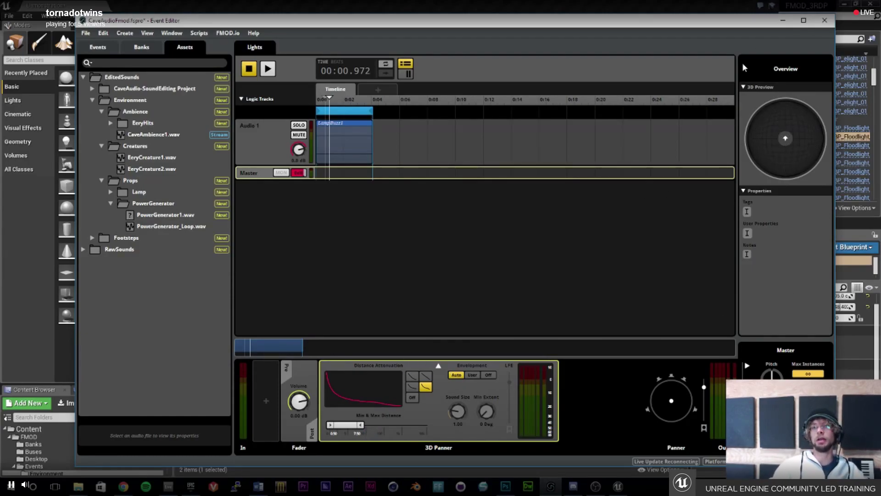
Audition the Lights event while moving its source around in the 3D preview to hear the distance falloff.
left_click_drag(623, 21, 618, 22)
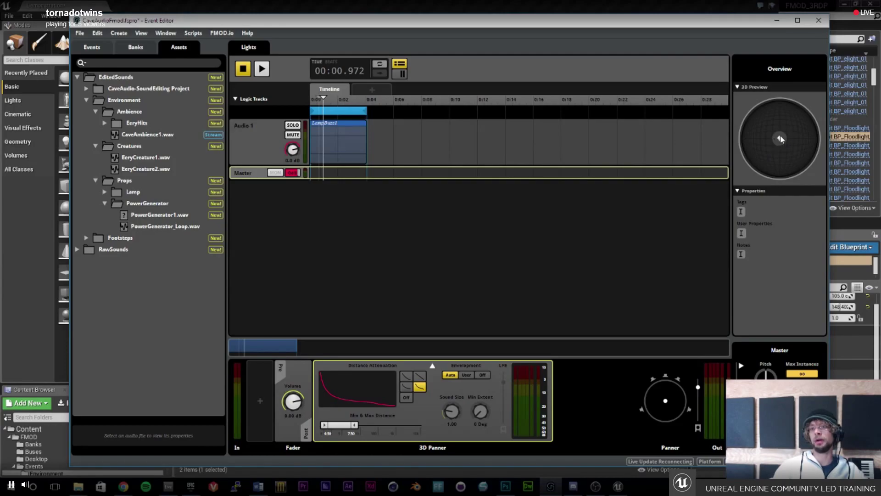
mouse_move(780, 142)
left_mouse_down()
mouse_move(797, 129)
mouse_move(774, 127)
mouse_move(785, 146)
mouse_move(779, 139)
left_mouse_up()
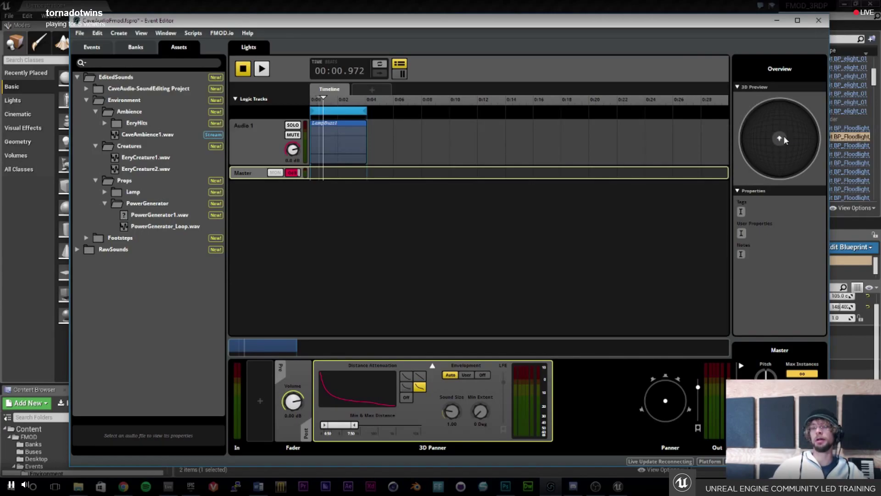
left_click(261, 71)
mouse_move(780, 139)
left_mouse_down()
mouse_move(775, 130)
mouse_move(790, 129)
mouse_move(792, 138)
mouse_move(779, 138)
left_mouse_up()
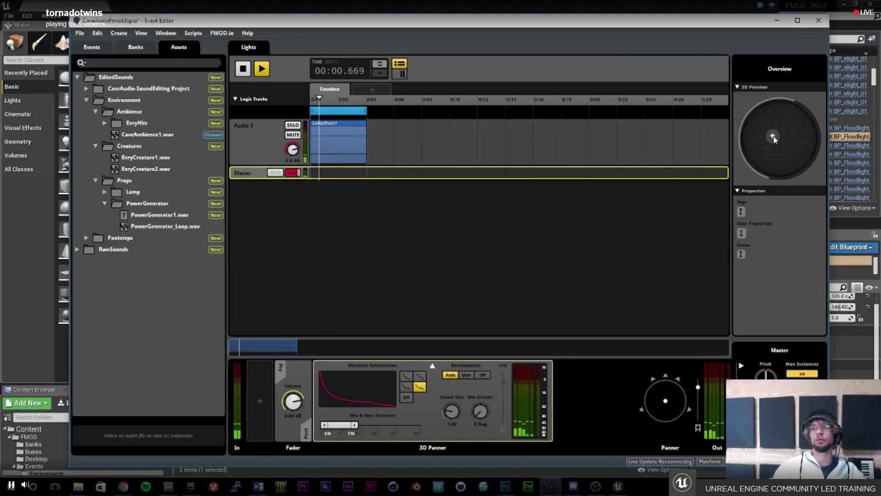
left_click(260, 74)
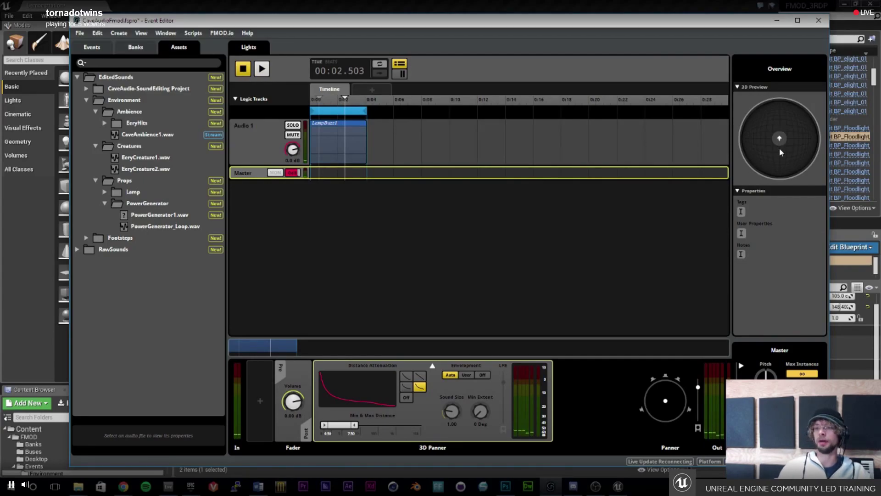
left_click_drag(442, 25, 470, 25)
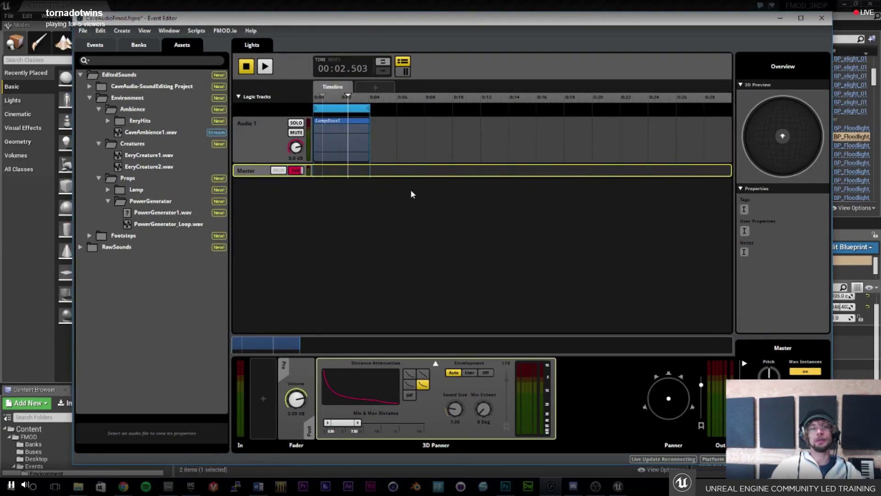
Save the FMOD project and build its banks.
left_click(84, 31)
left_click(95, 84)
left_click(83, 31)
left_click(98, 138)
Switch to Unreal Editor, select the Floodlight_10 lamp stand in the cave and open its BP_Floodlight_02 blueprint in the 3D view.
key("alt+Tab")
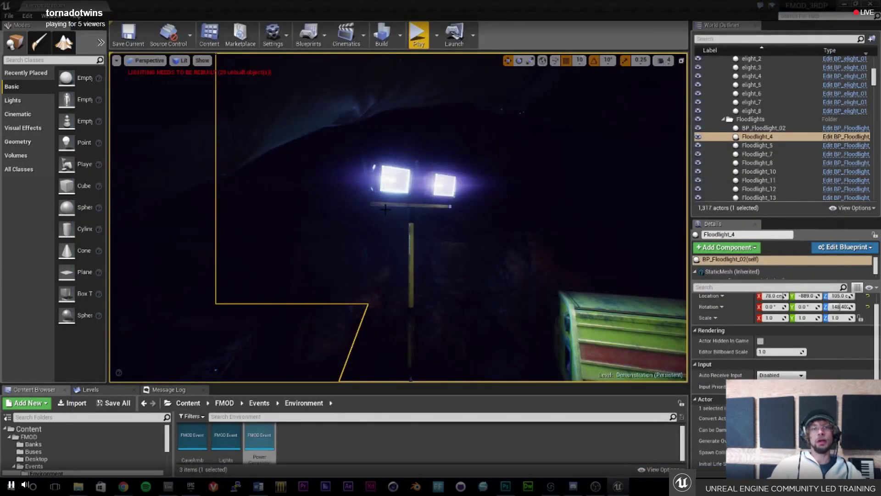
key("w")
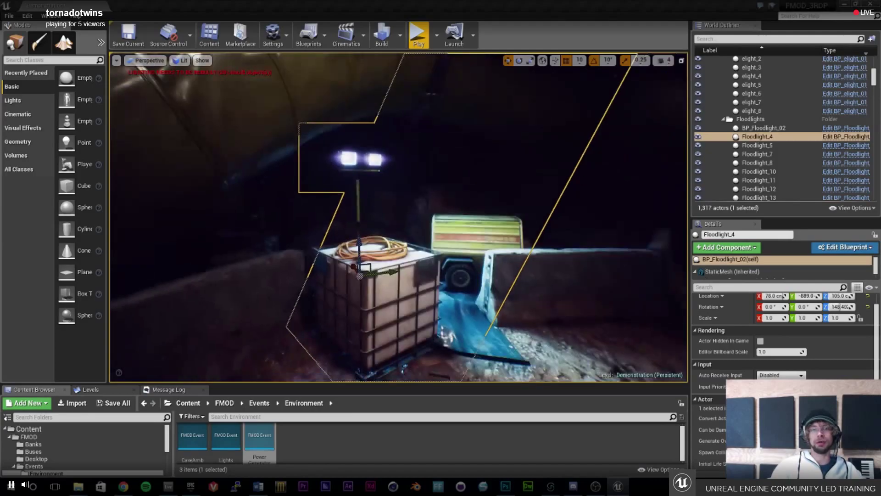
key("w")
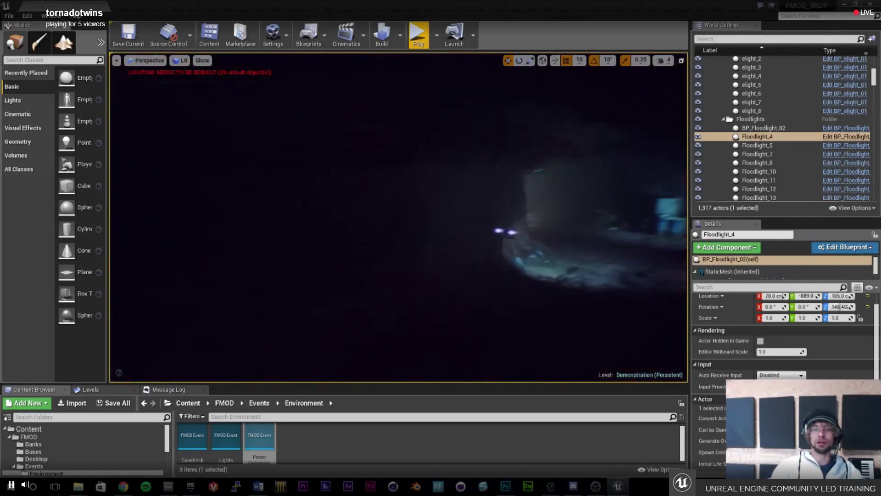
key("w")
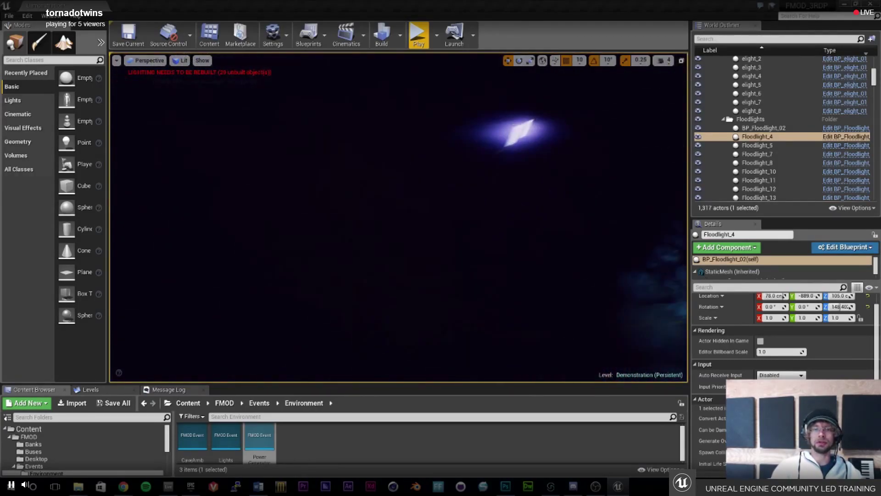
left_click(458, 186)
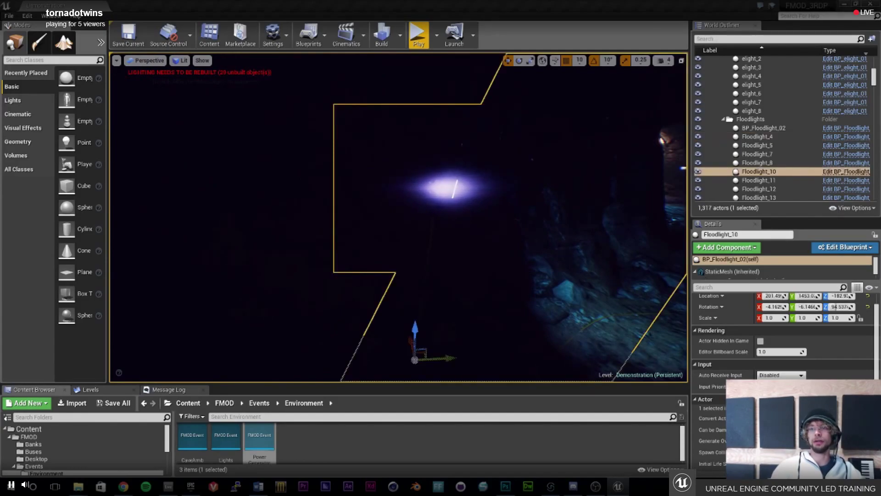
double_click(419, 175)
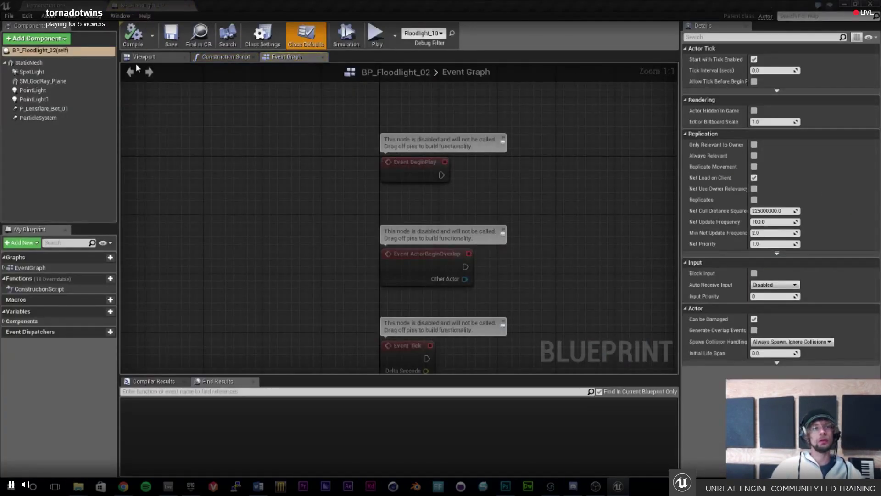
left_click(143, 57)
scroll(399, 219, "up", 5)
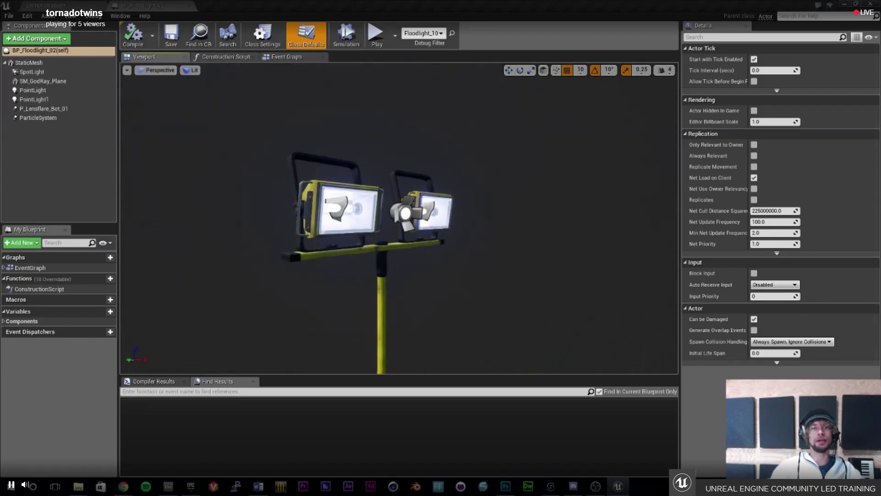
left_click(65, 40)
type("fmod")
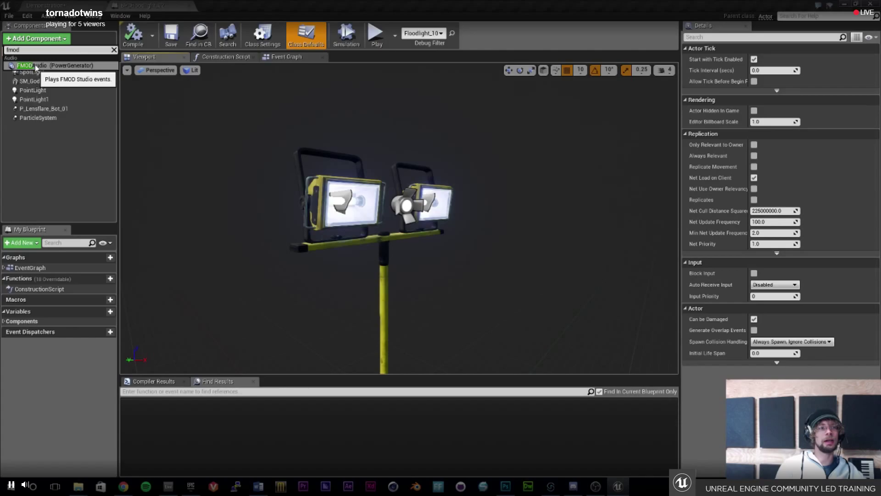
left_click(87, 65)
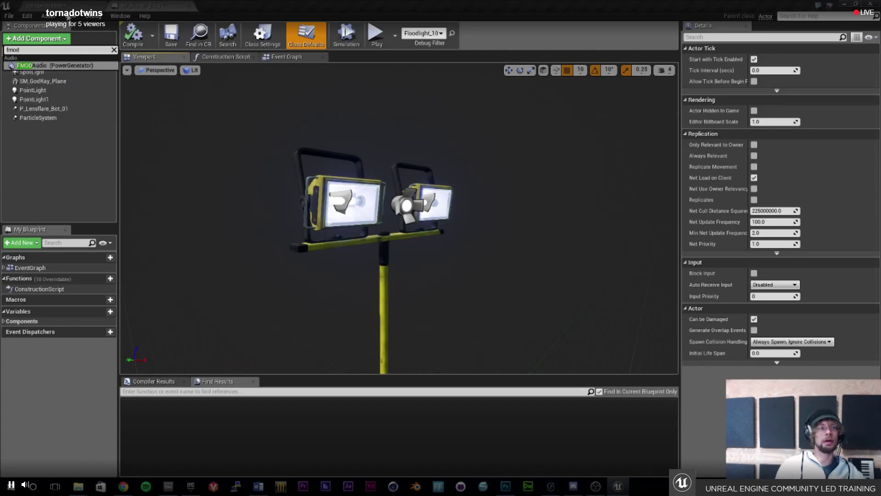
Select the Lights event asset in the level editor and add an FMOD Audio component using it to BP_Floodlight_02.
left_click(46, 5)
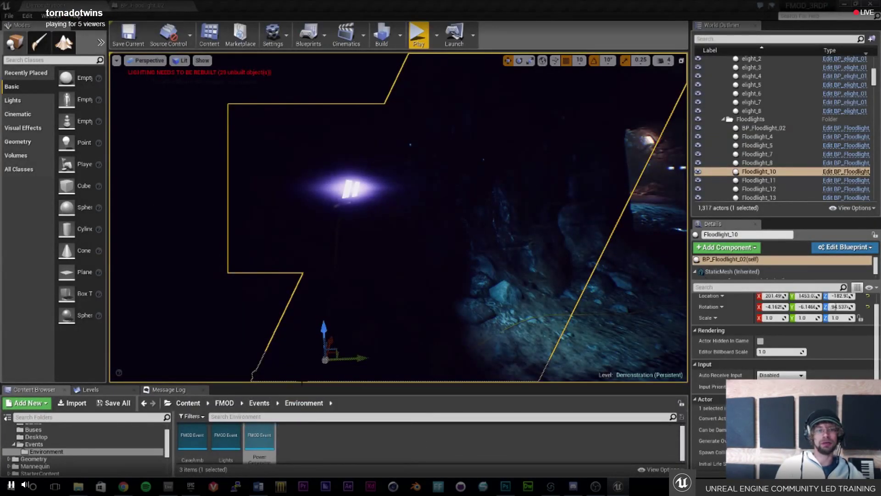
left_click_drag(305, 384, 305, 360)
left_click_drag(222, 413, 38, 61)
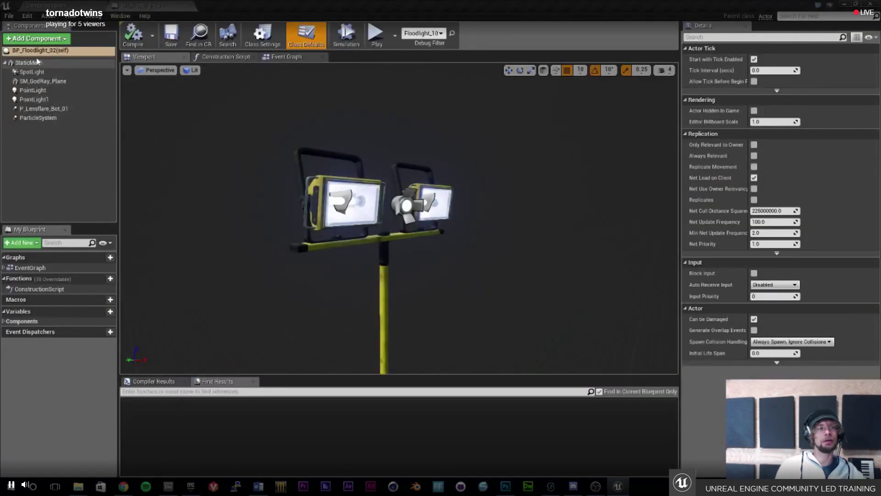
left_click(63, 39)
left_click(42, 98)
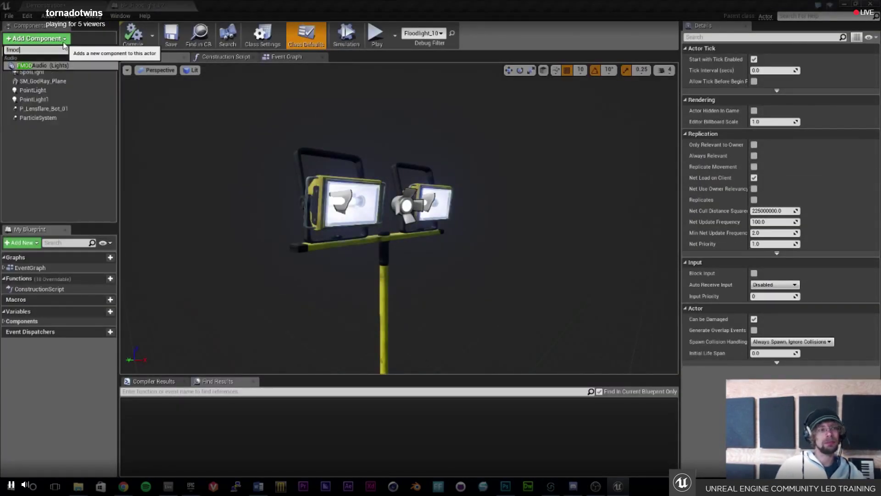
Raise the Lights audio component to the lamp heads at Z 250 cm, keep its Lights event and save the blueprint.
scroll(306, 247, "down", 6)
left_click_drag(306, 247, 306, 270)
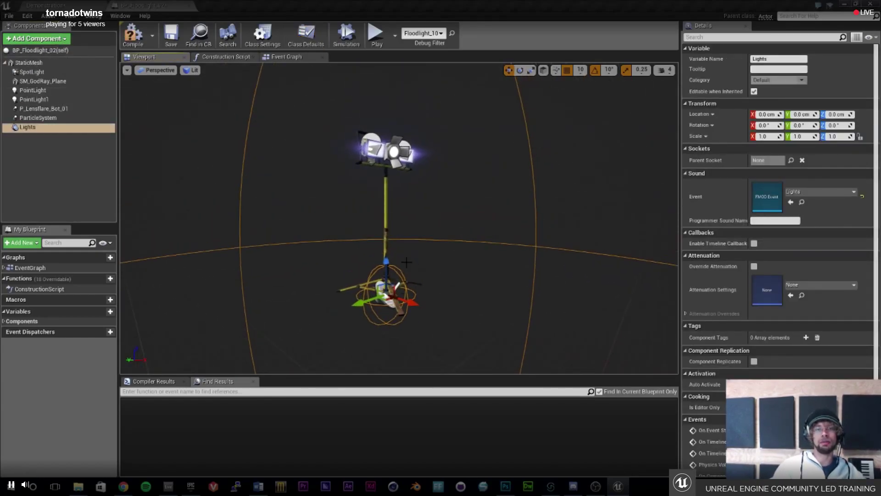
left_click_drag(390, 255, 390, 110)
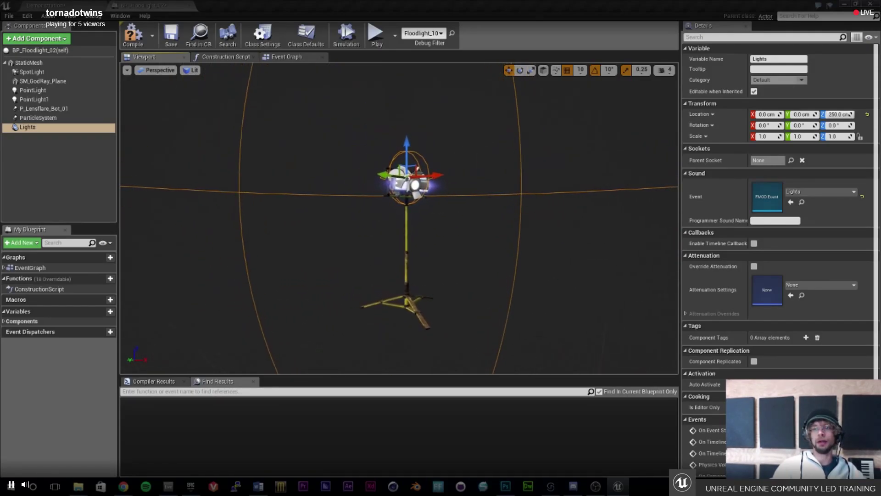
left_click(827, 192)
left_click(826, 194)
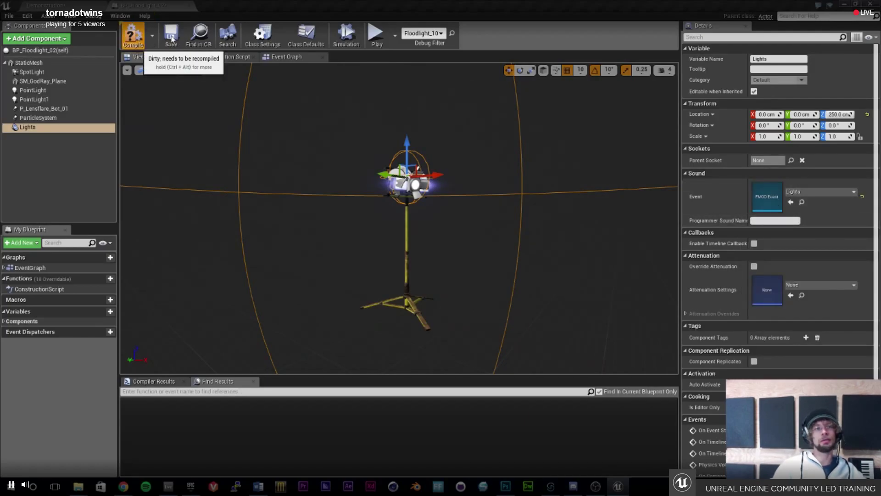
left_click(172, 39)
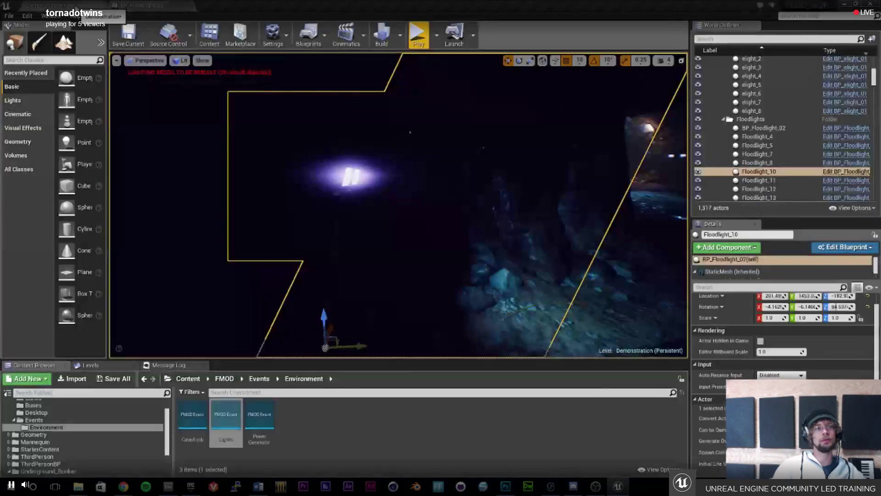
Play the cave level and run the character past the floodlights and generators to listen to their sounds, then end the play session.
left_click(46, 5)
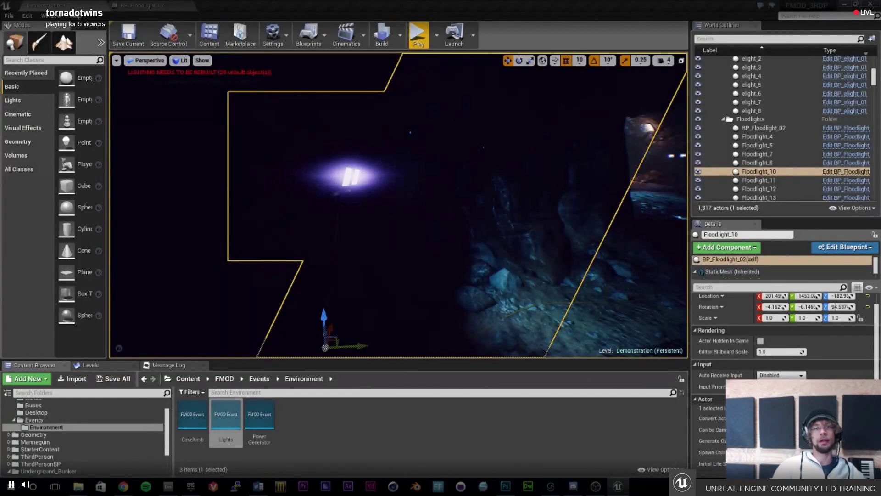
key("alt+p")
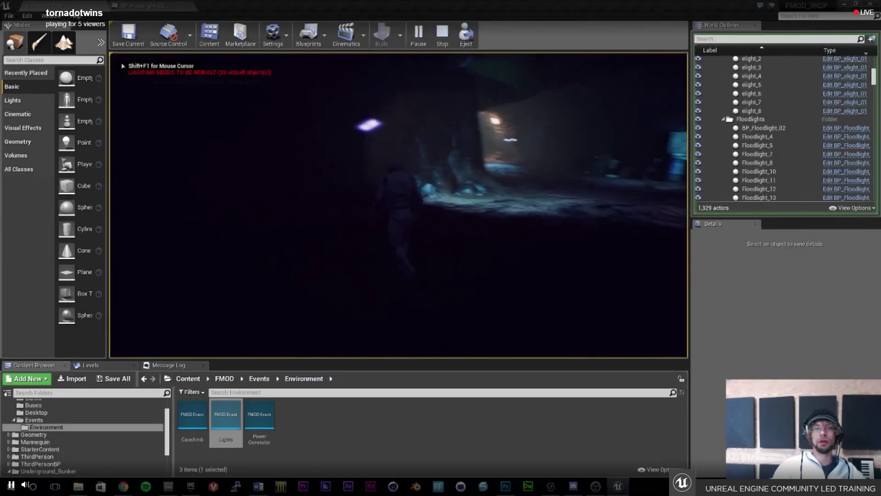
key("w")
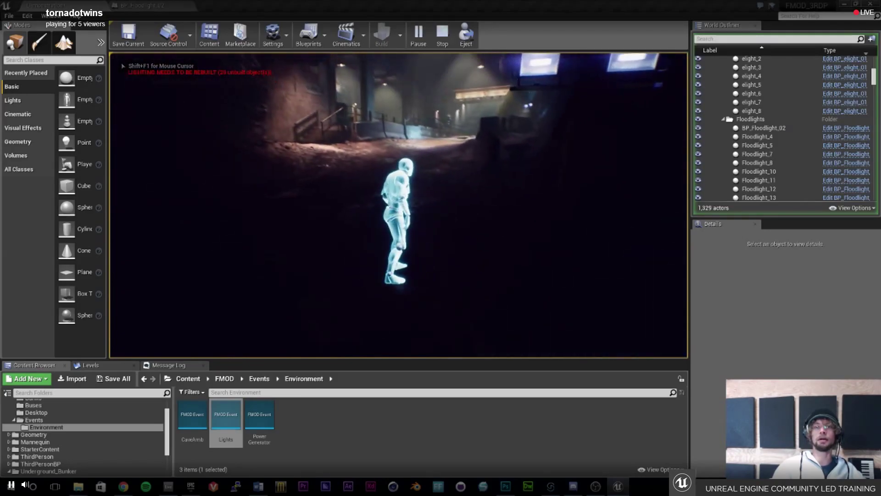
key("w")
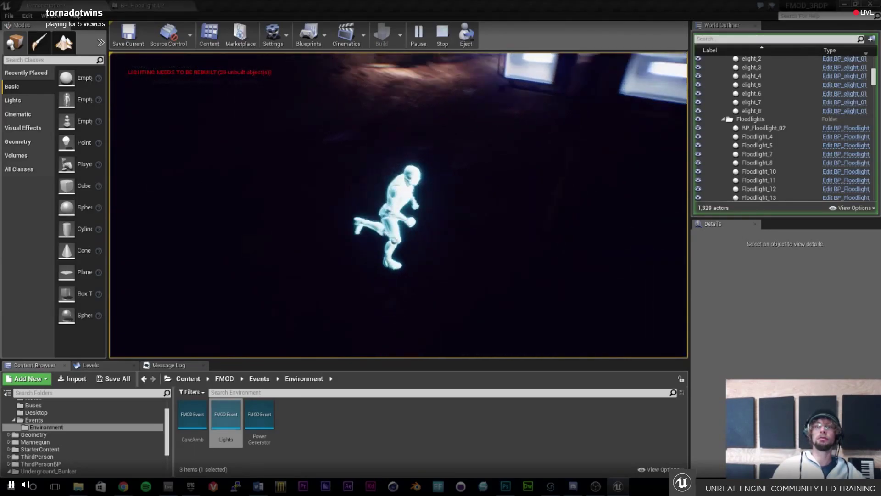
key("w")
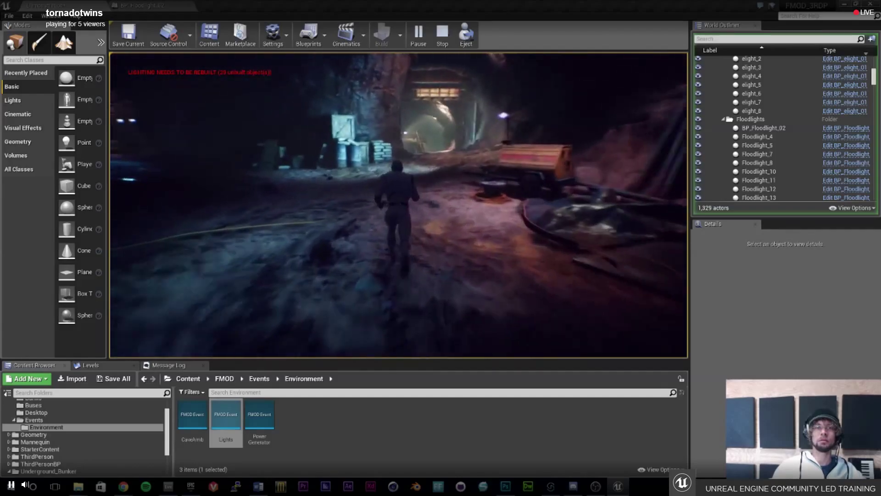
key("w")
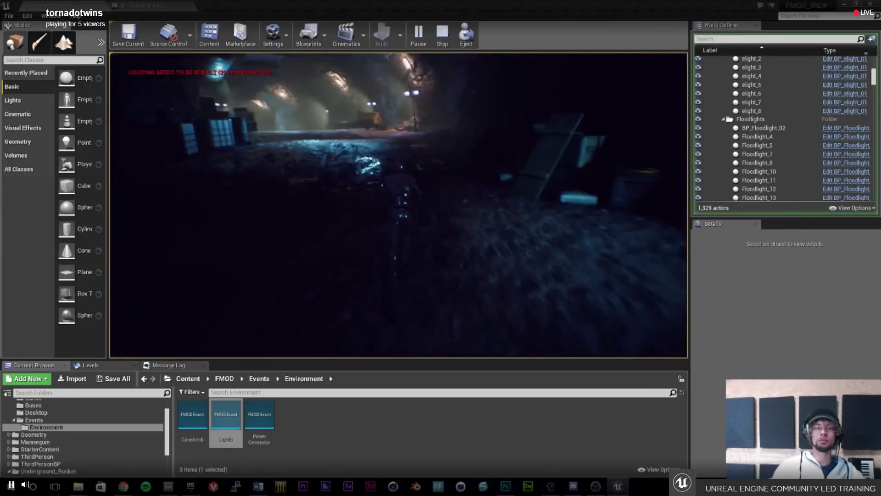
key("w")
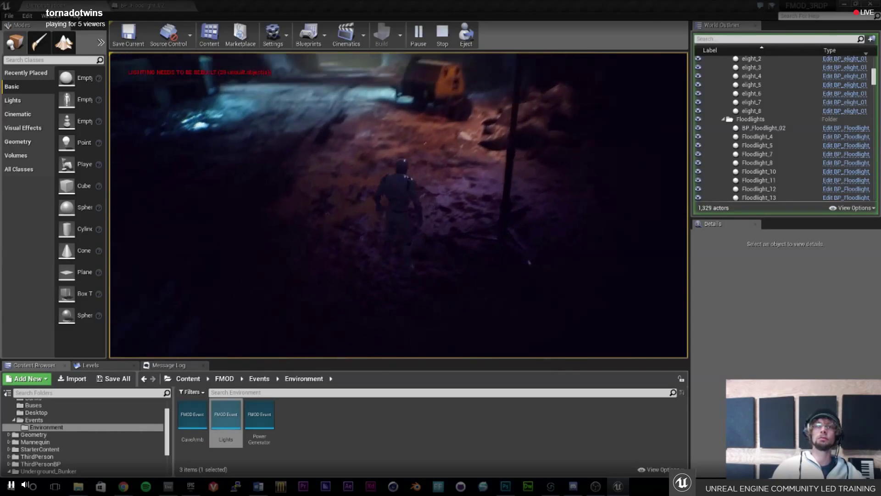
key("a")
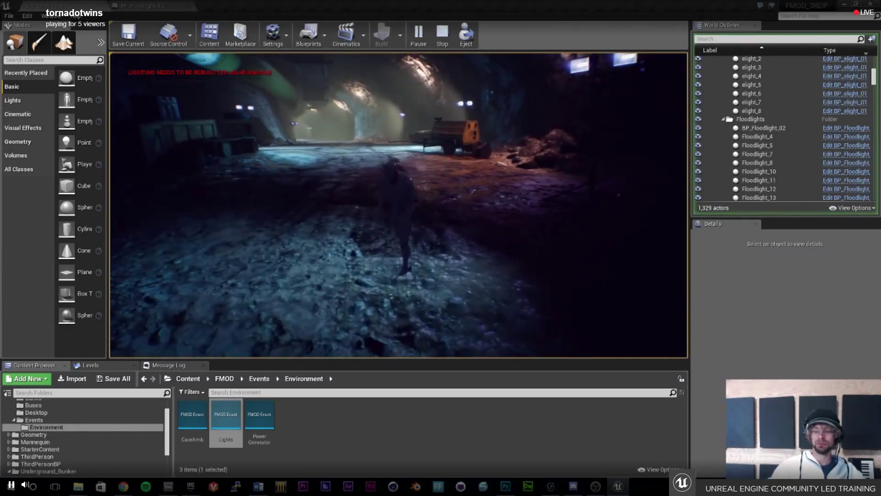
key("Escape")
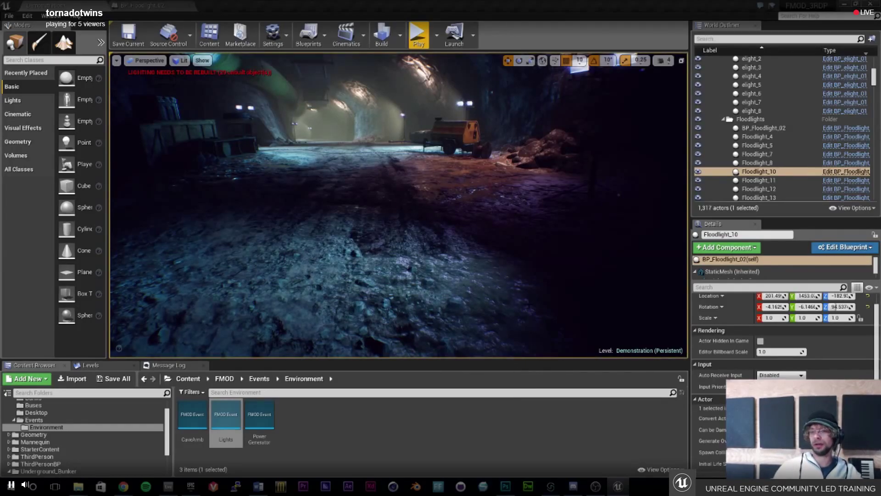
left_click_drag(398, 206, 394, 166)
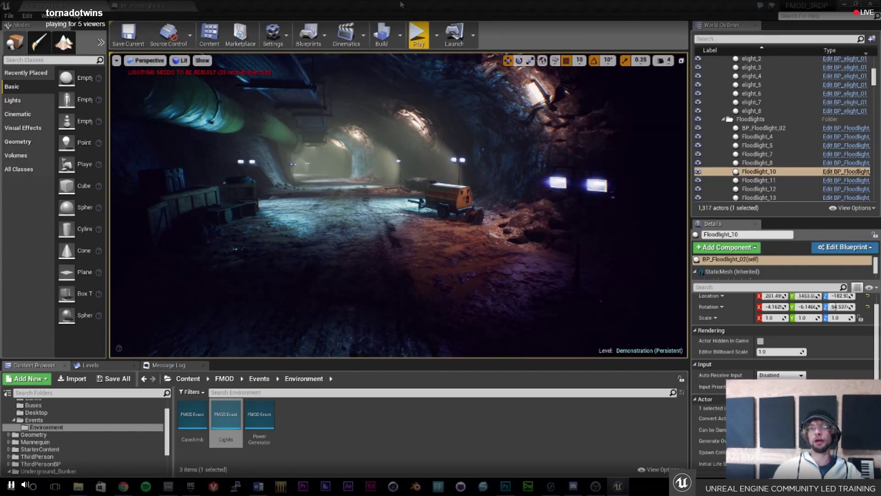
key("w")
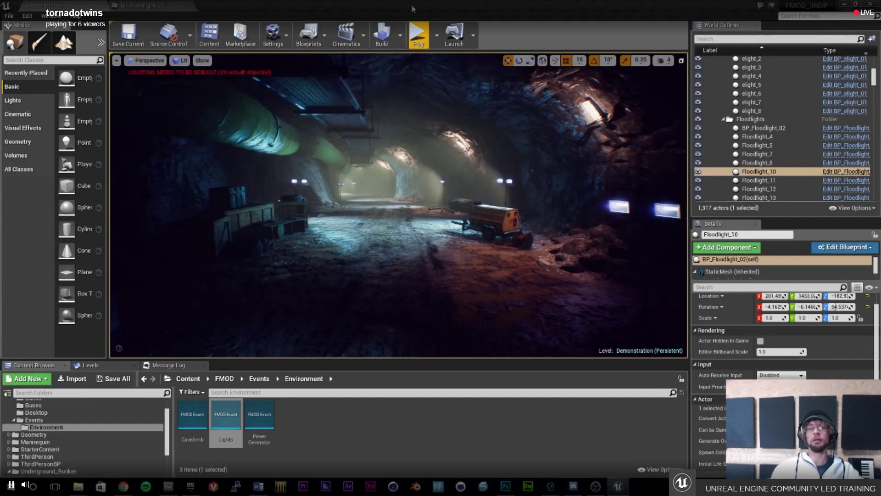
left_click(138, 7)
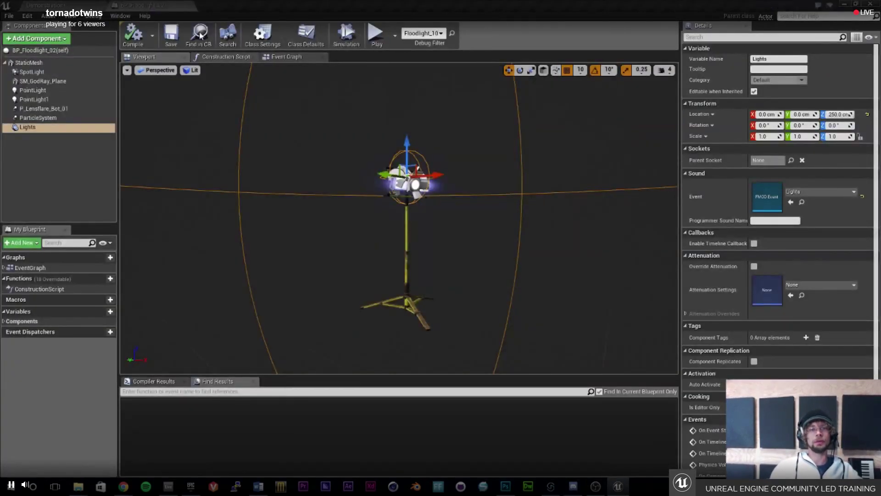
left_click(51, 5)
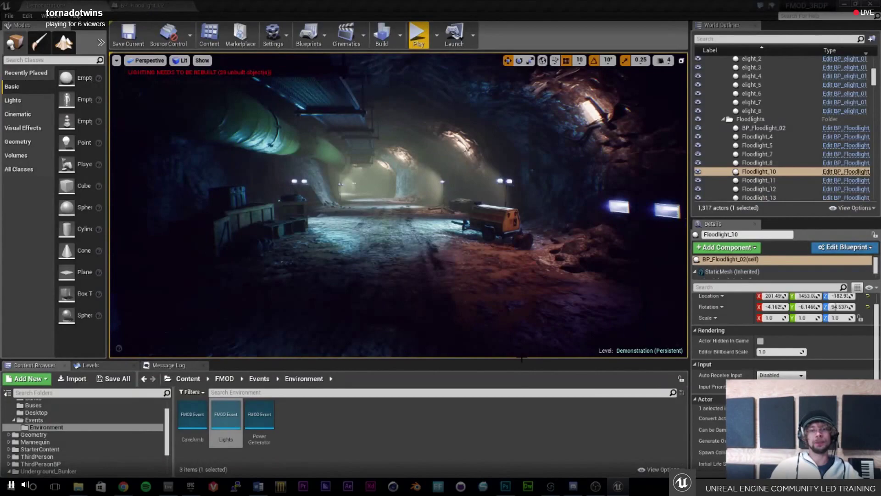
Switch to FMOD Studio and create a new 3D event named FootstepsMud in the Character/Player events folder.
left_click(559, 492)
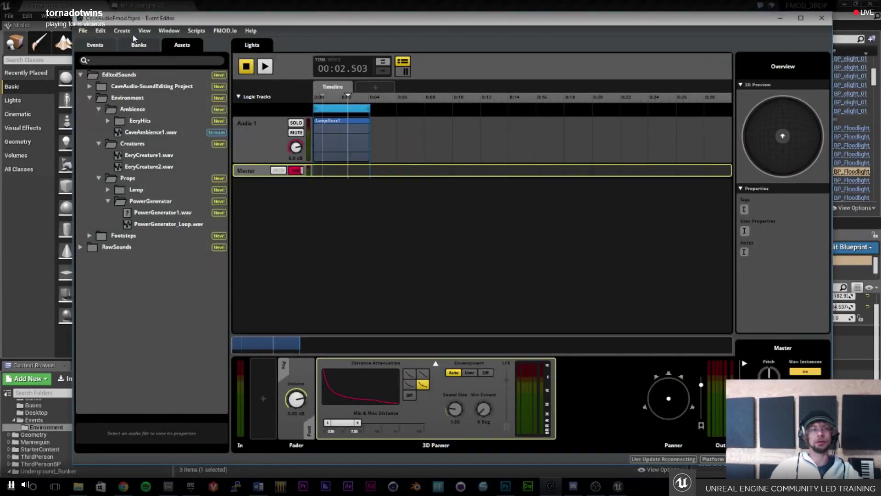
left_click(108, 49)
left_click(118, 132)
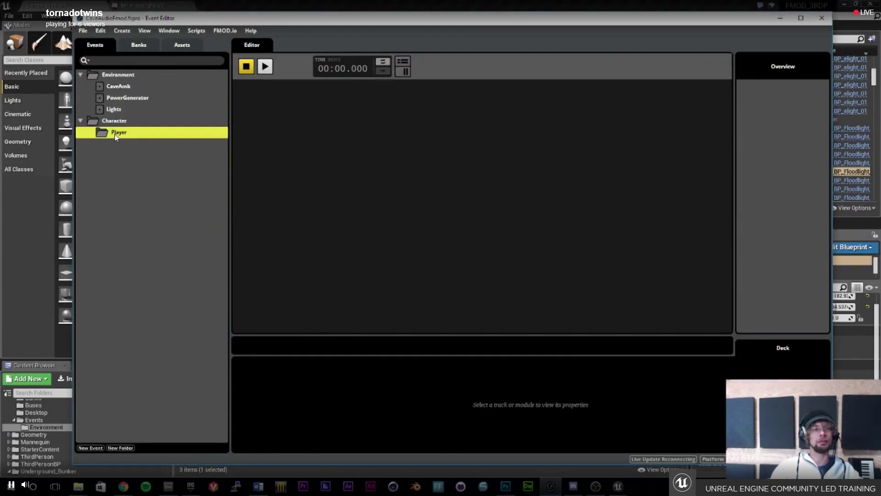
right_click(114, 134)
mouse_move(169, 139)
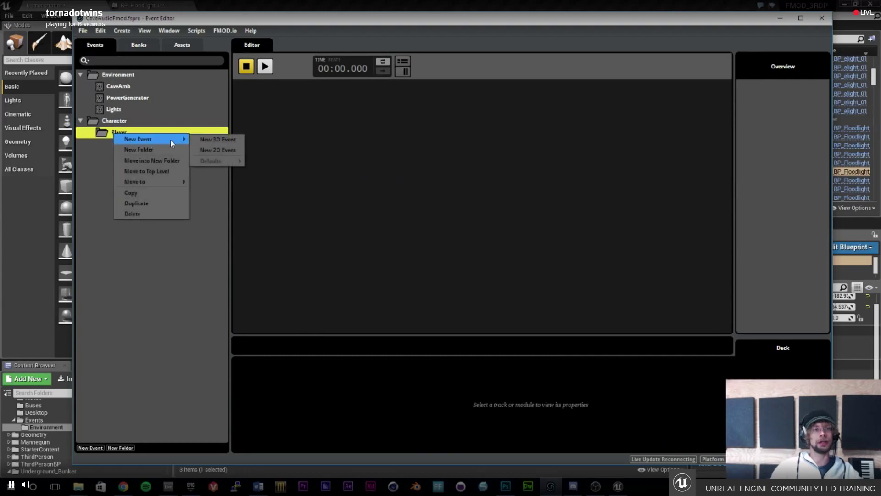
left_click(217, 140)
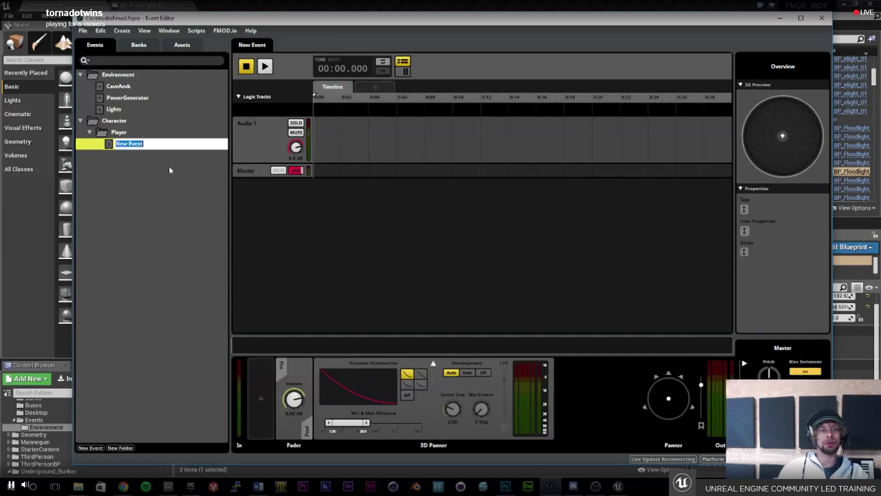
type("FootstepsMud")
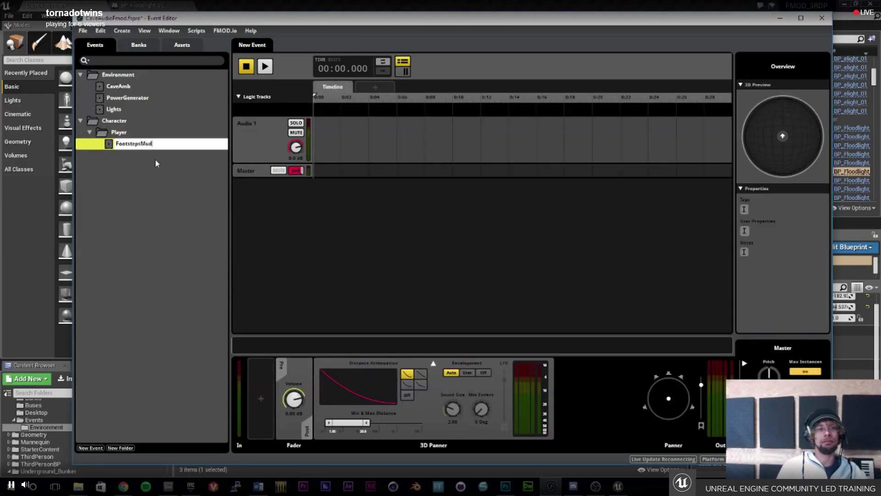
key("Return")
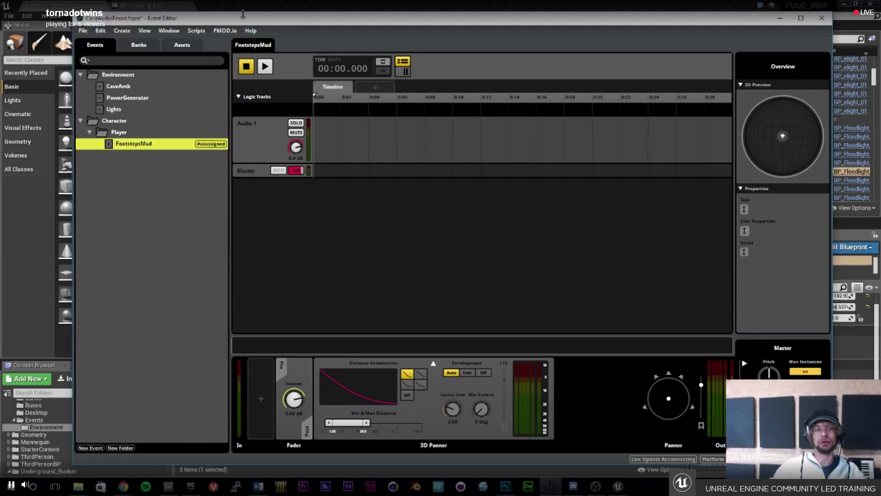
Assign the FootstepsMud event to the Character-Player bank and expand the Footsteps folder among the audio assets.
right_click(134, 145)
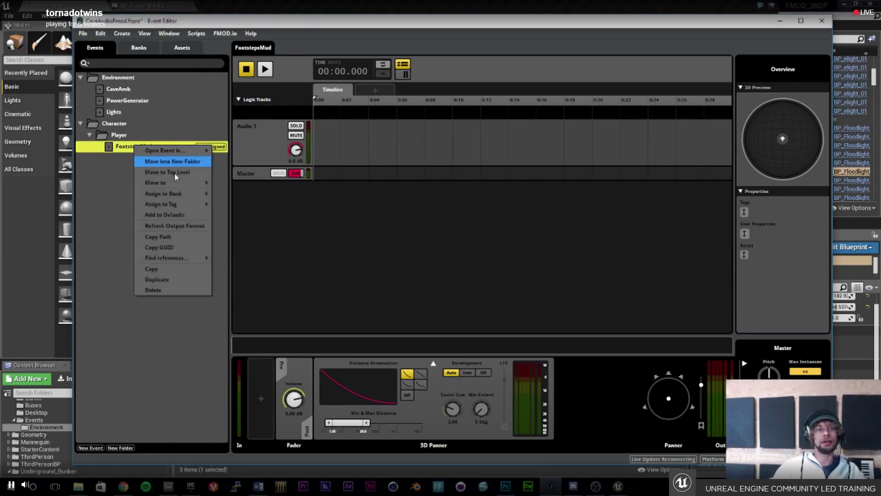
mouse_move(180, 195)
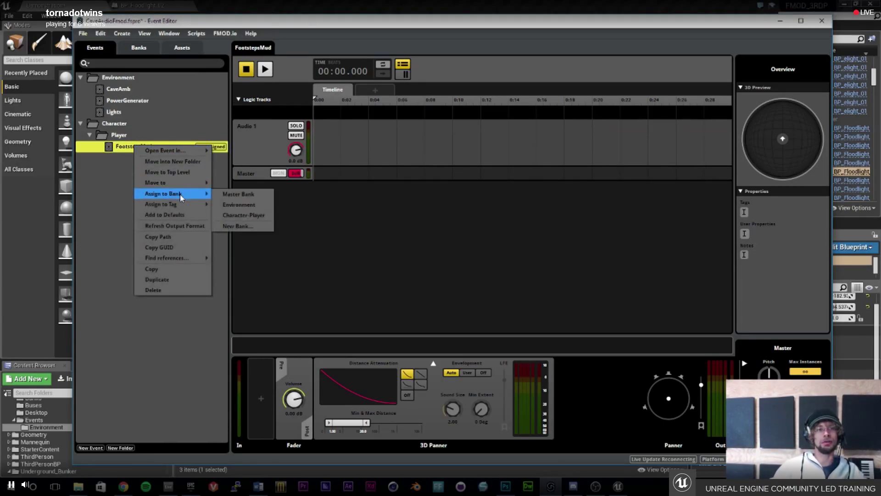
left_click(251, 216)
left_click_drag(340, 23, 333, 27)
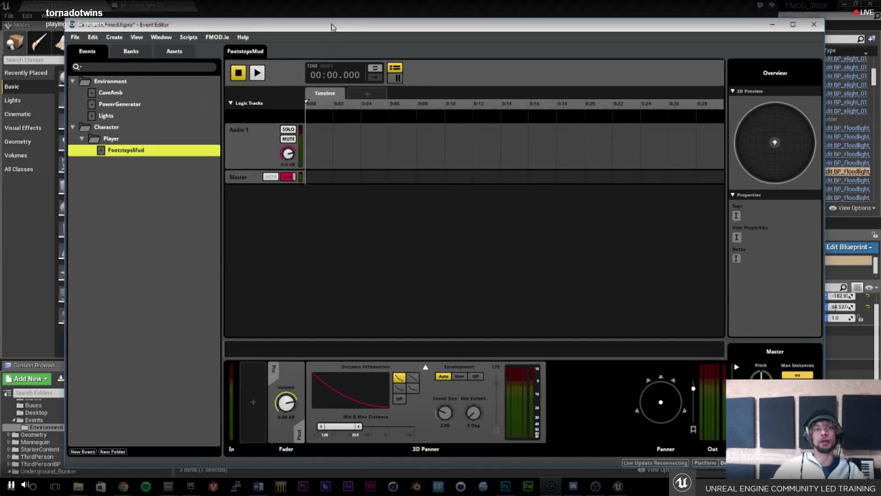
left_click(173, 52)
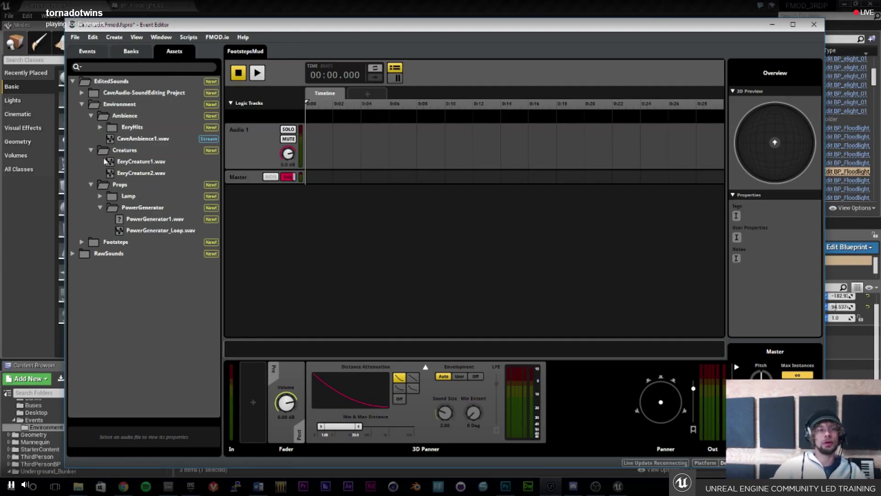
left_click(82, 242)
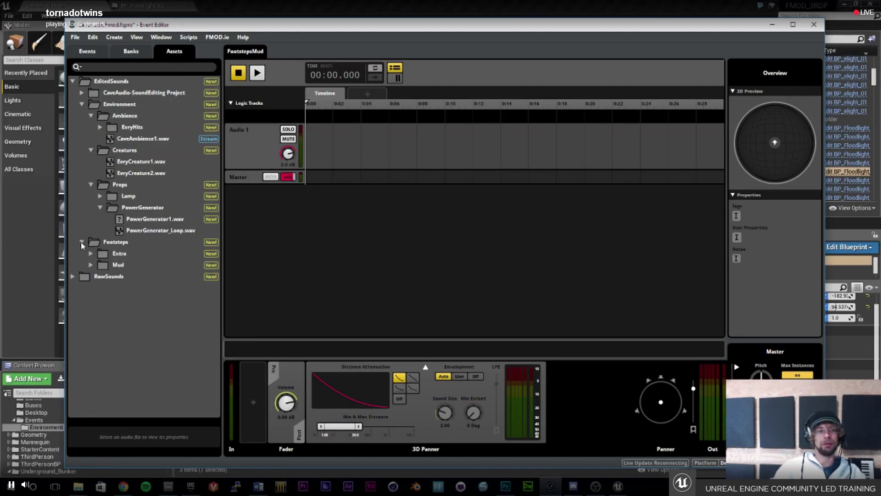
Switch to Ableton Live and examine the purple, red and green groups of mud footstep clips on the 2 Audio track.
left_click(170, 487)
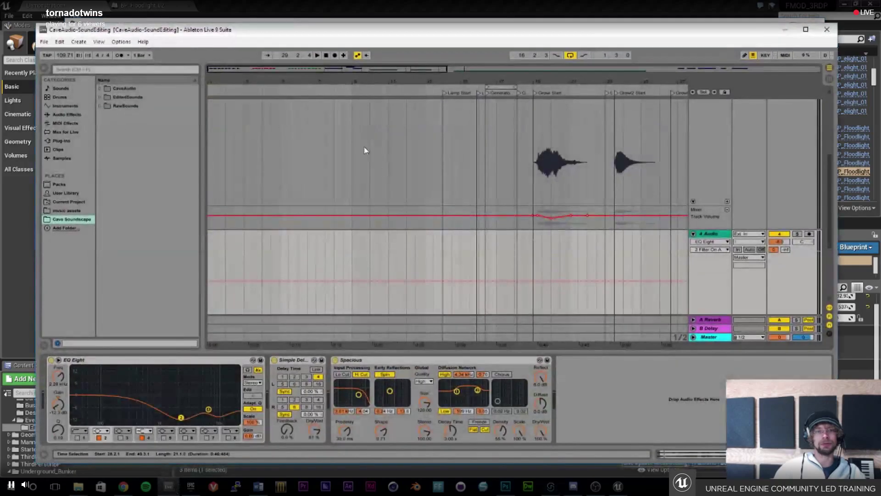
scroll(396, 144, "up", 5)
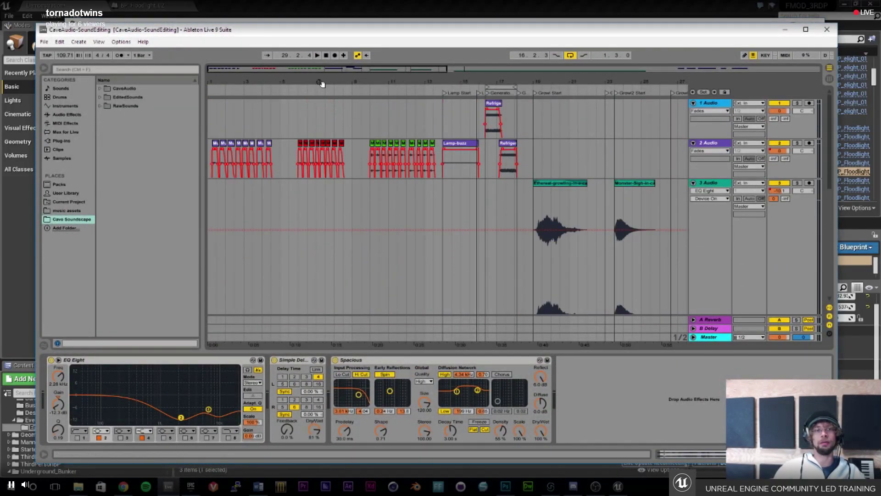
left_click_drag(310, 69, 292, 91)
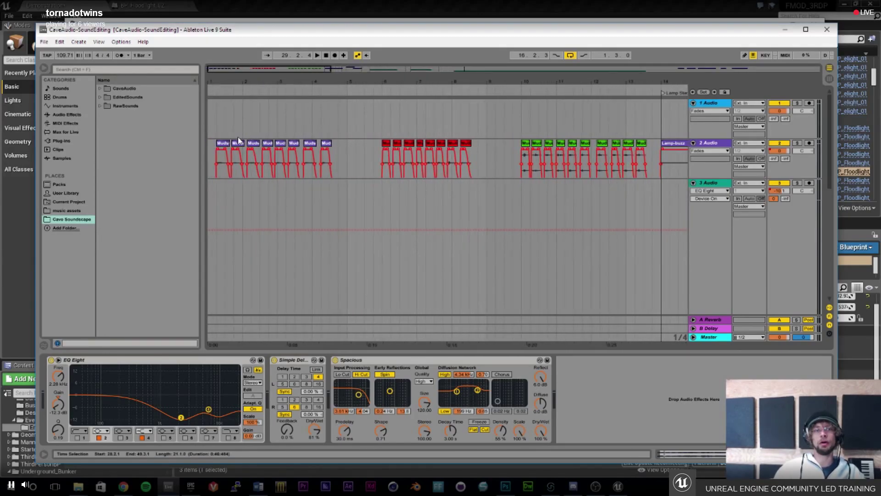
left_click_drag(219, 156, 231, 174)
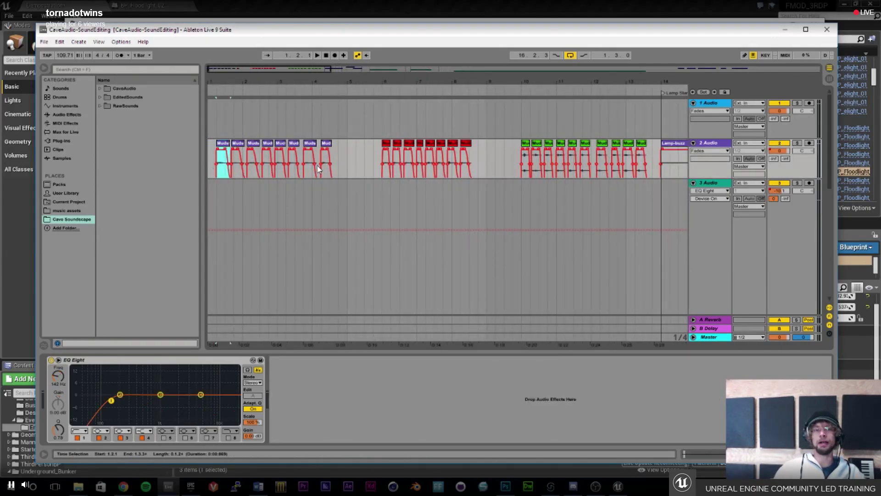
left_click_drag(389, 171, 382, 170)
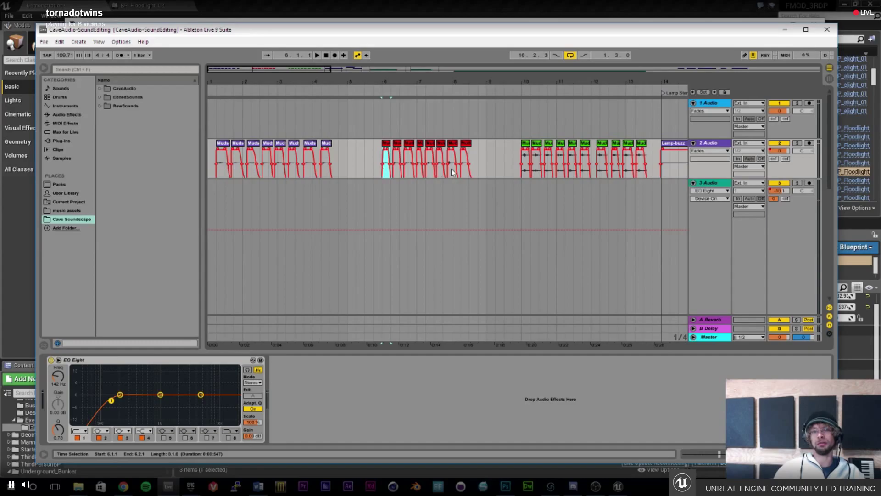
left_click(525, 145)
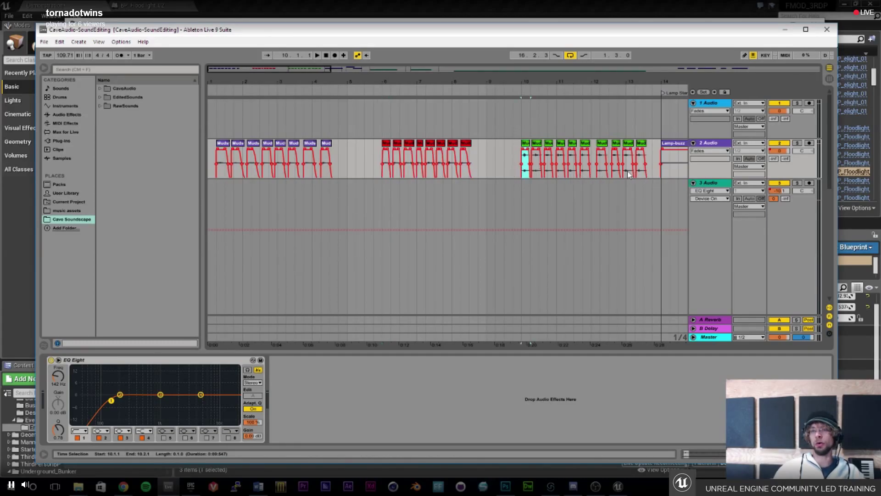
Play back the purple and the red groups of mud footstep clips, each from its first clip.
left_click_drag(217, 161, 230, 160)
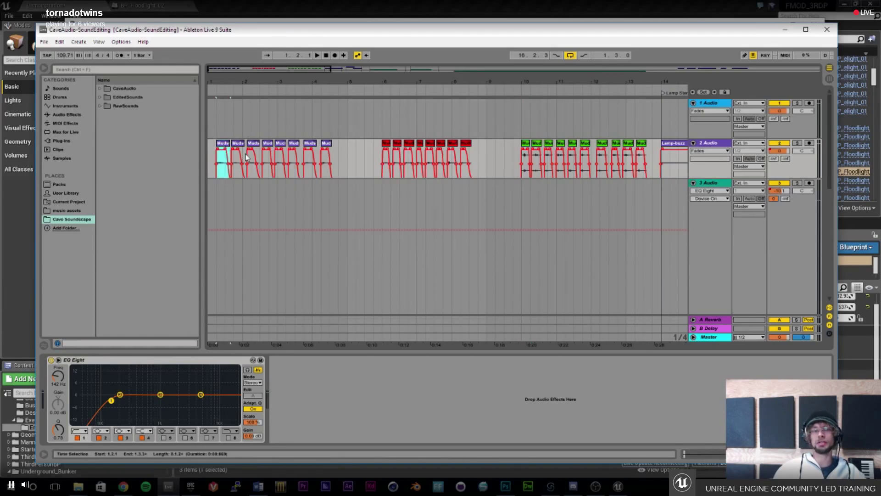
key("space")
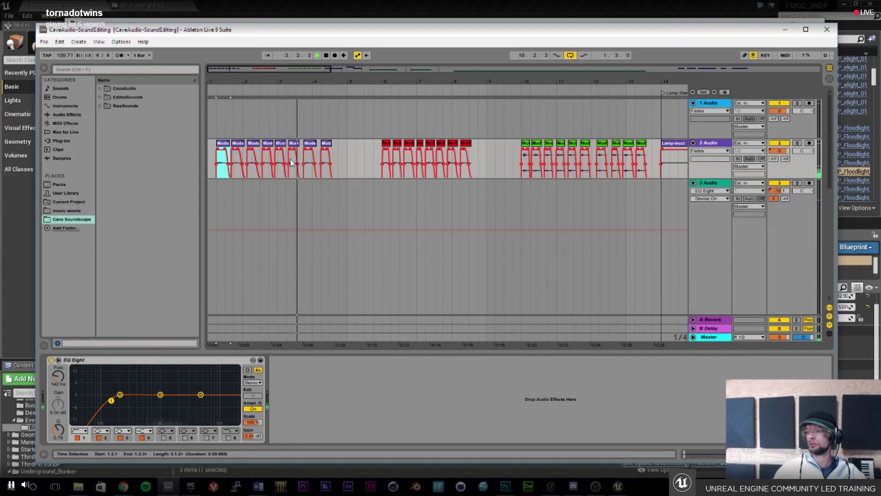
key("space")
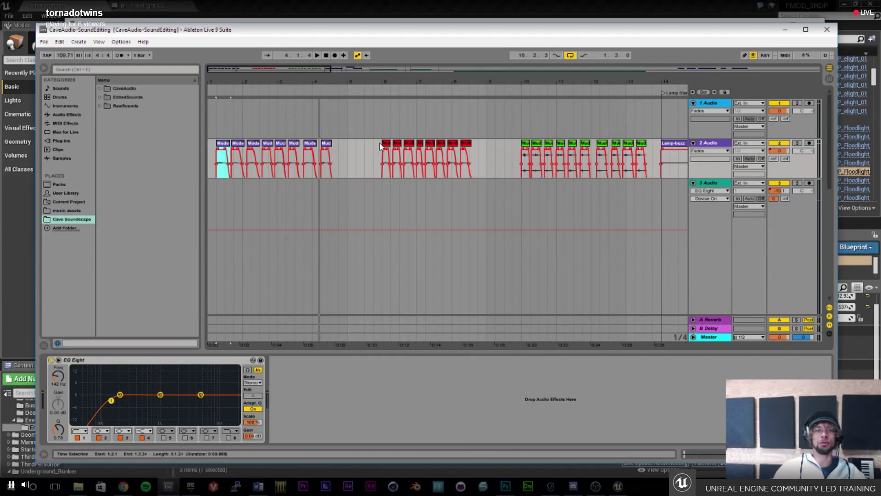
left_click(387, 156)
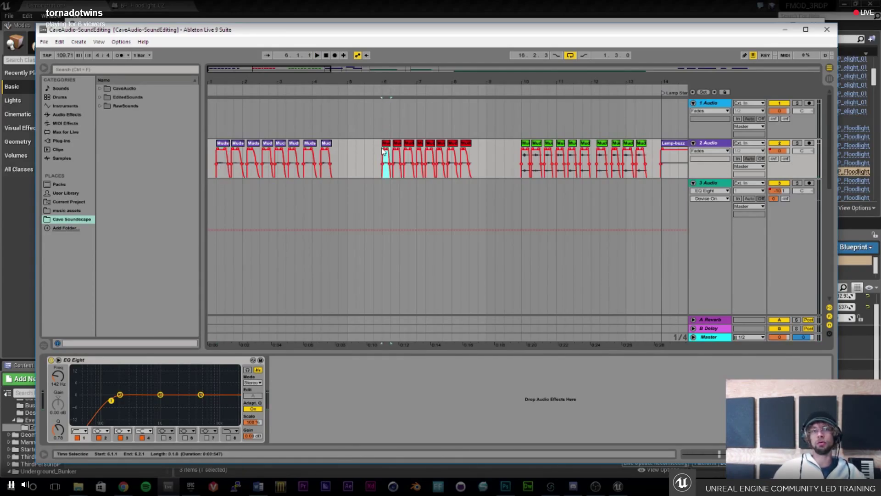
key("space")
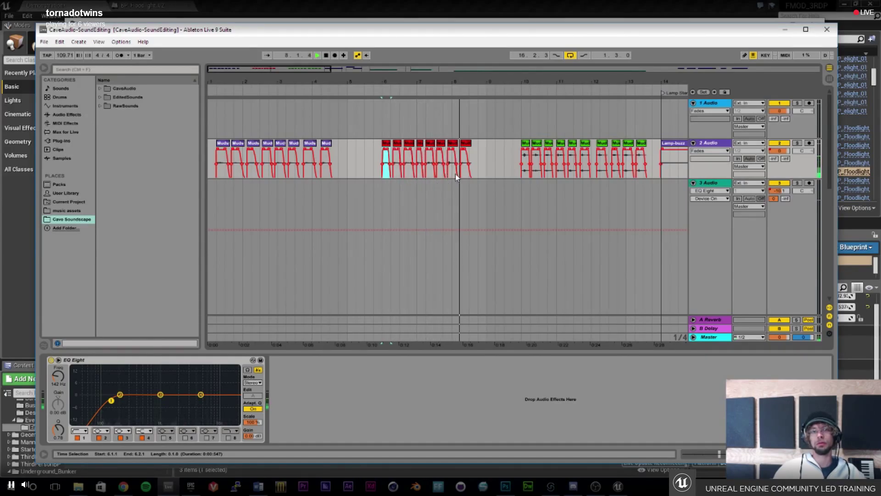
key("space")
Play back the green group of mud footstep clips from its first clip and stop playback.
left_click_drag(284, 69, 312, 70)
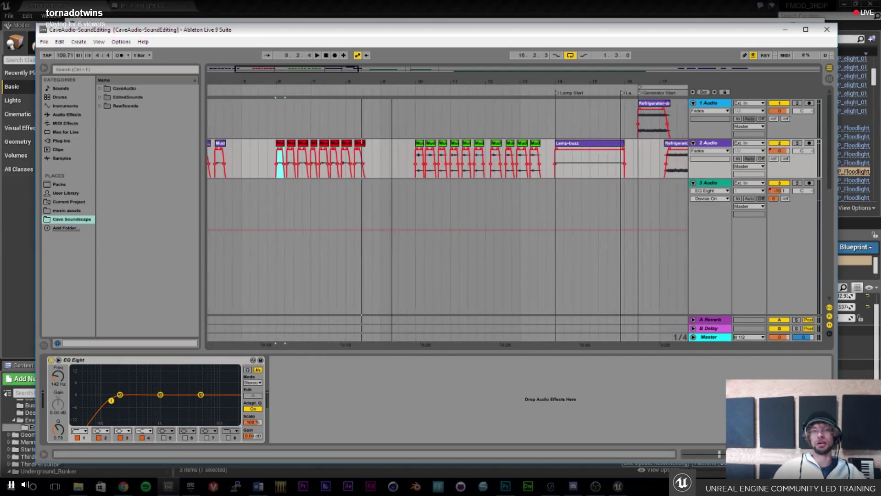
left_click(420, 161)
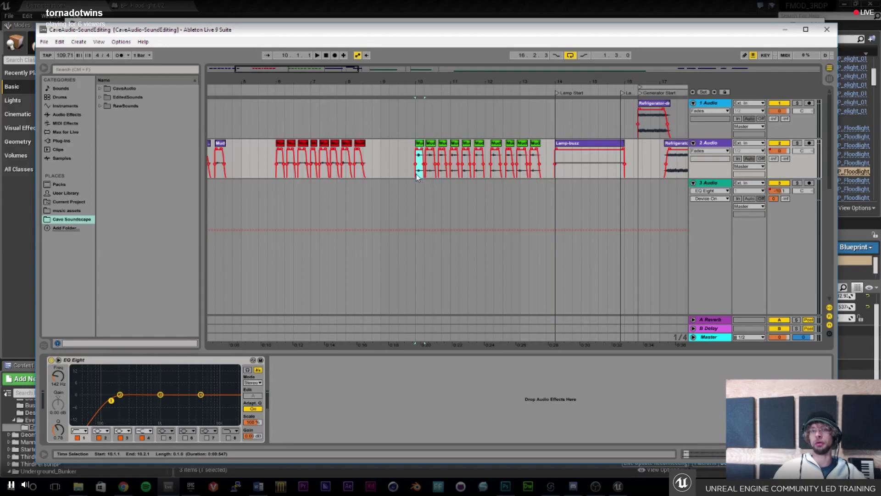
key("space")
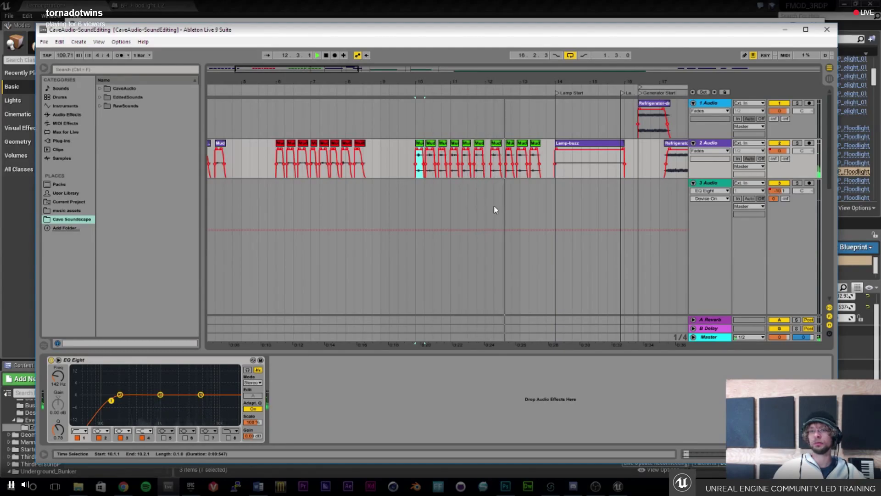
key("space")
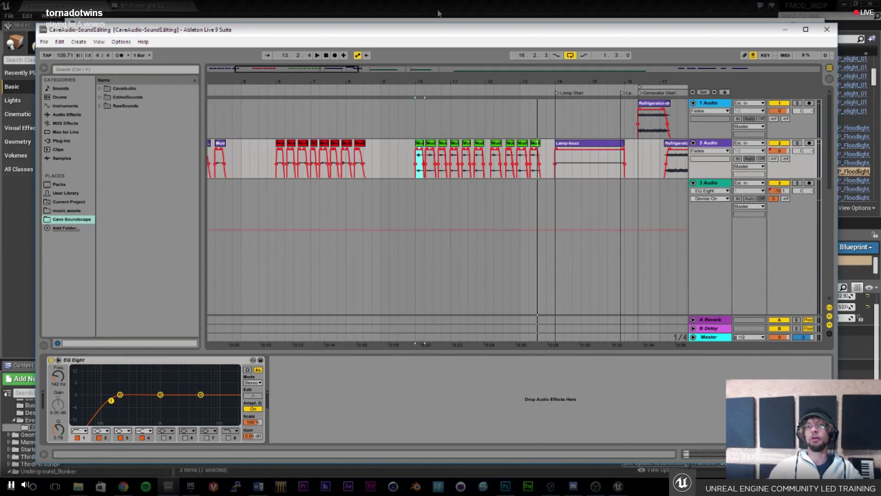
Switch back to Unreal Editor and review the sound and attenuation settings of the Lights component in BP_Floodlight_02.
left_click(551, 486)
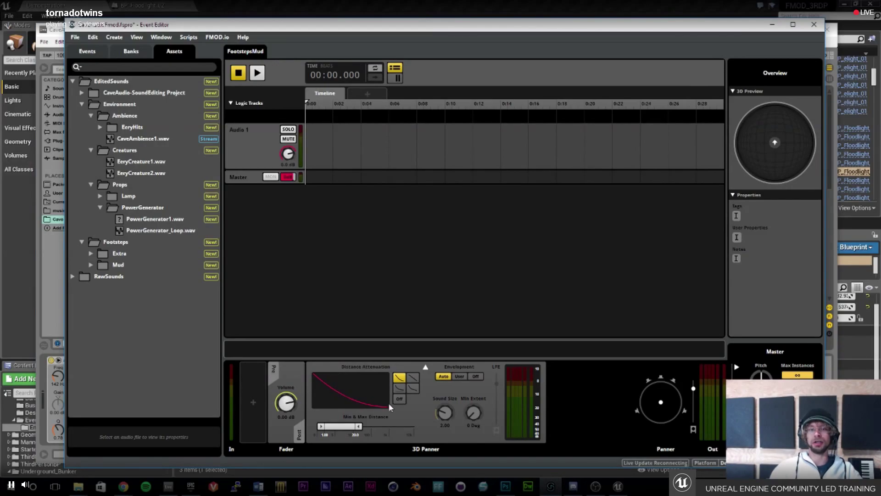
left_click(629, 4)
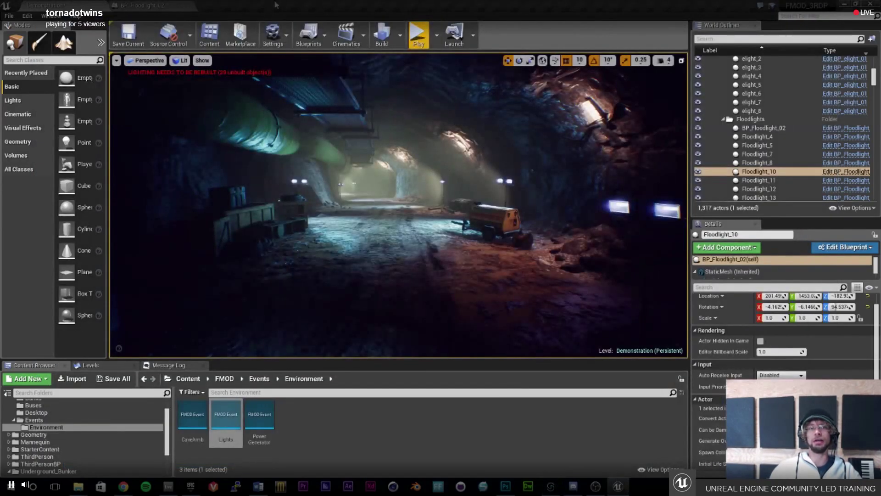
left_click(163, 5)
scroll(413, 173, "down", 2)
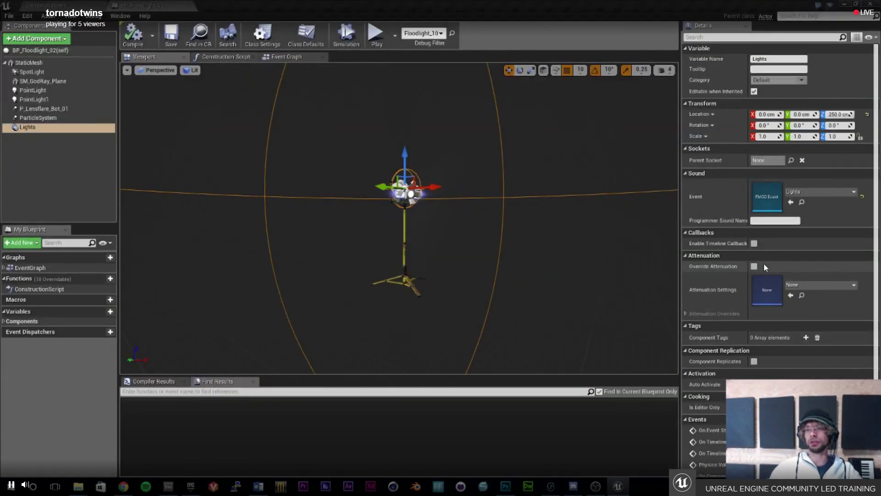
scroll(799, 311, "down", 2)
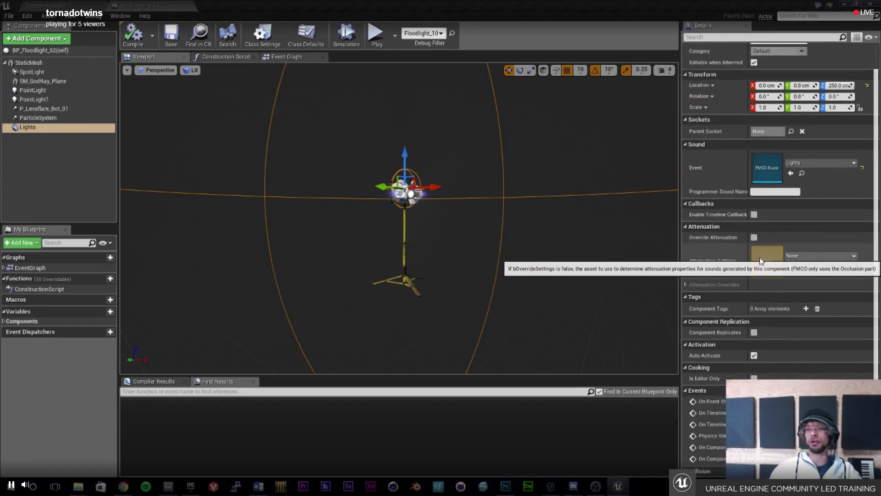
scroll(456, 210, "down", 2)
scroll(459, 222, "up", 3)
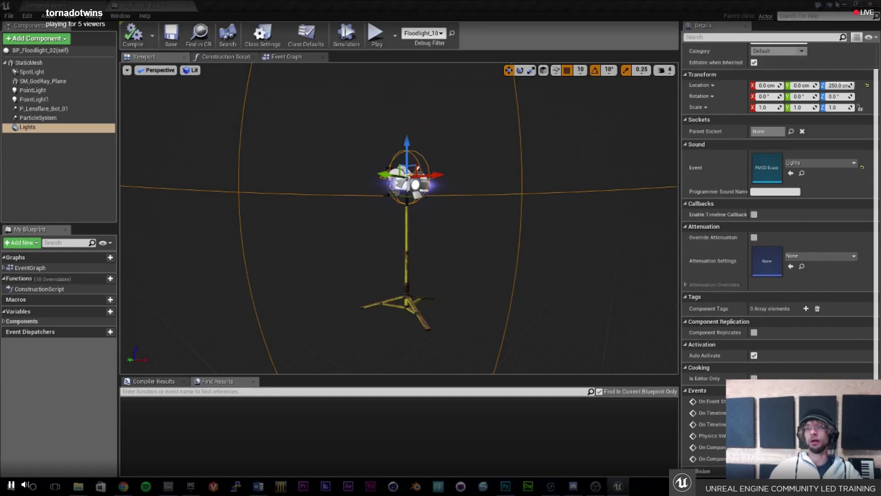
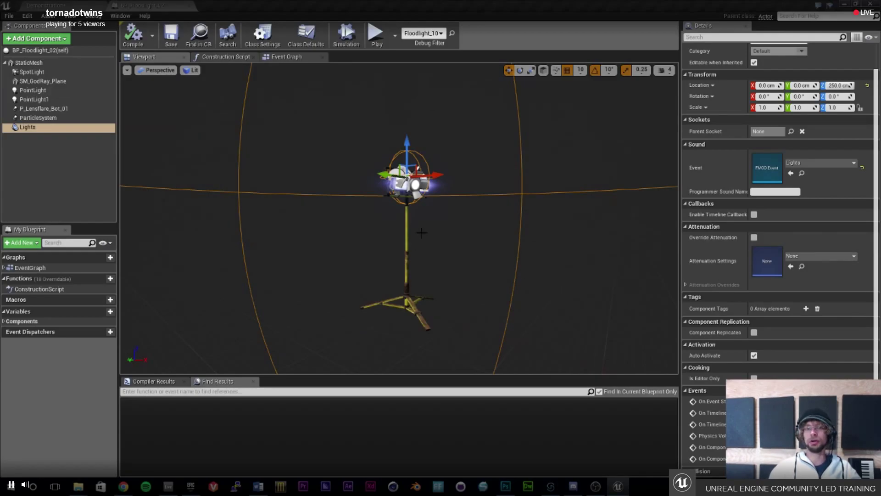
Switch to FMOD Studio and review the Routing and Snapshots lists in the mixer window.
scroll(469, 219, "up", 2)
left_click_drag(469, 219, 480, 212)
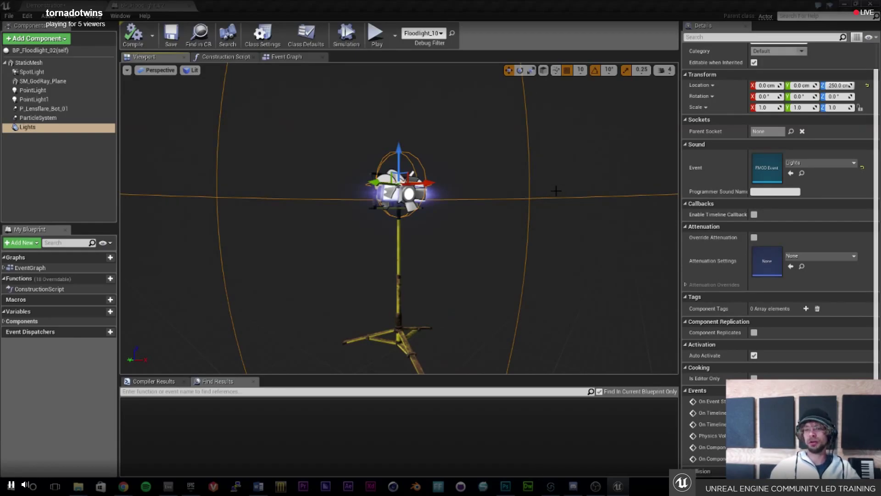
left_click(551, 487)
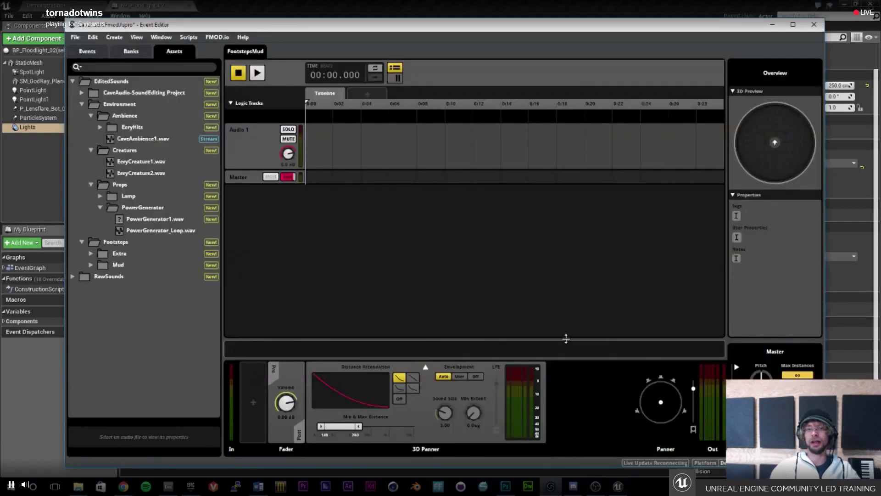
left_click_drag(250, 28, 245, 28)
left_click(156, 40)
left_click(221, 114)
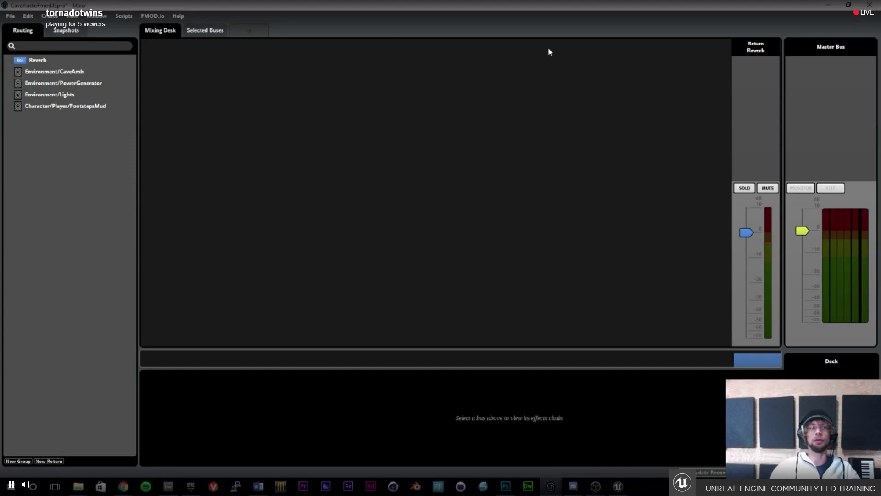
left_click(65, 30)
left_click(22, 36)
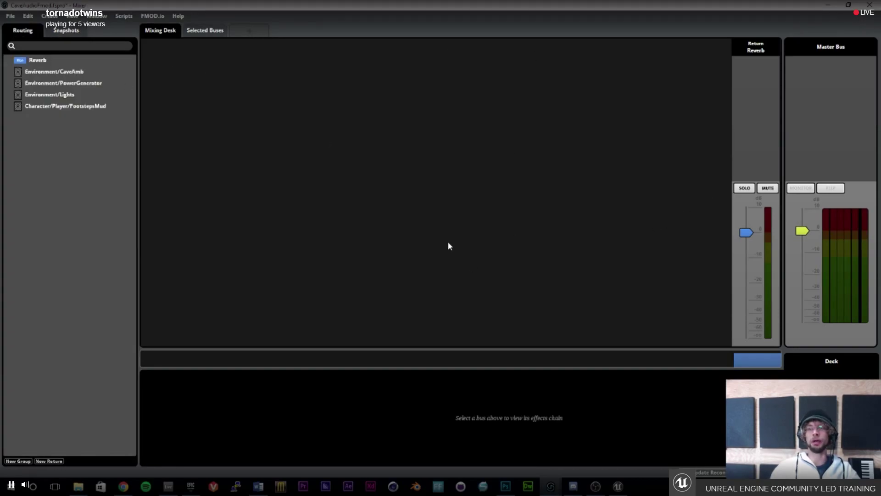
left_click(870, 5)
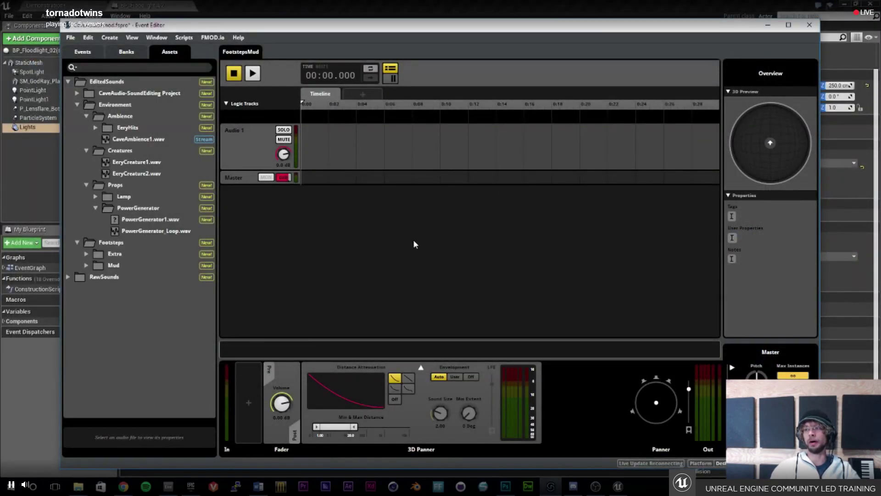
left_click_drag(444, 27, 451, 26)
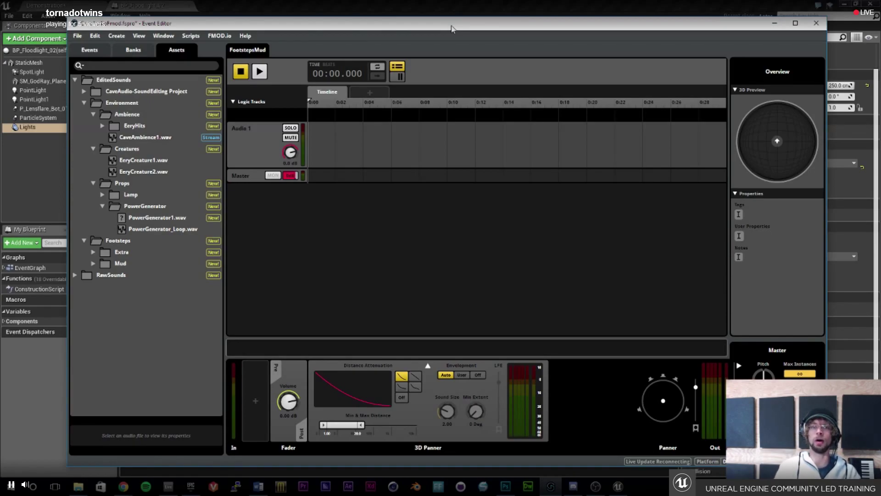
left_click_drag(452, 28, 445, 23)
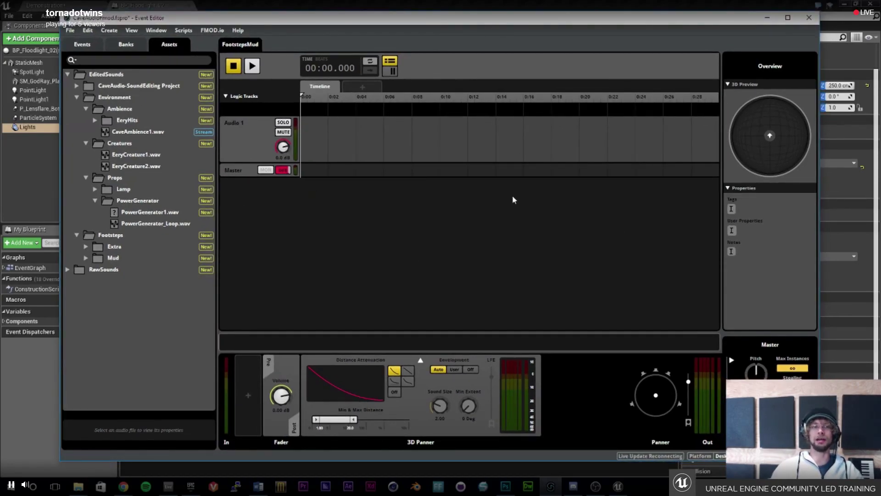
left_click_drag(318, 21, 320, 20)
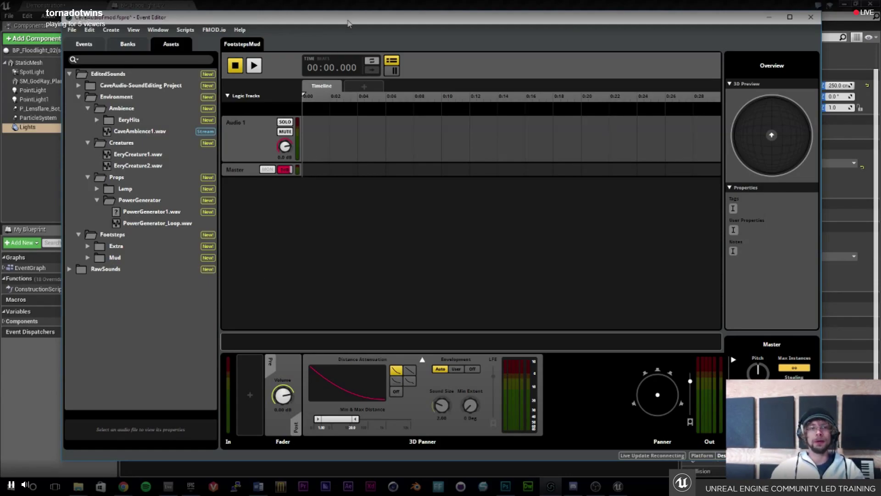
left_click_drag(344, 22, 344, 23)
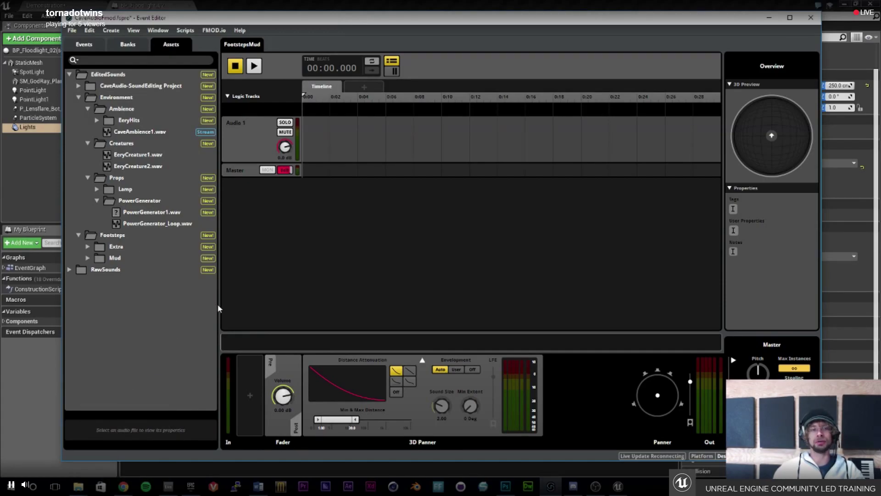
left_click_drag(219, 305, 213, 305)
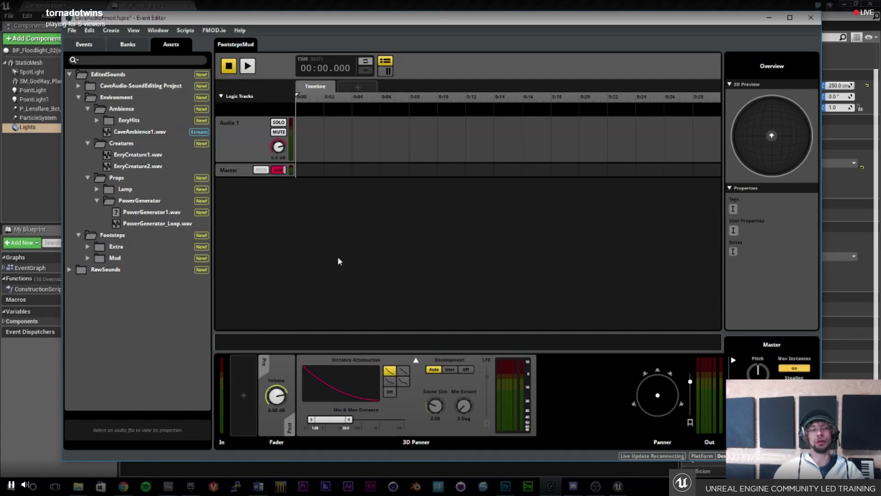
left_click_drag(283, 23, 287, 23)
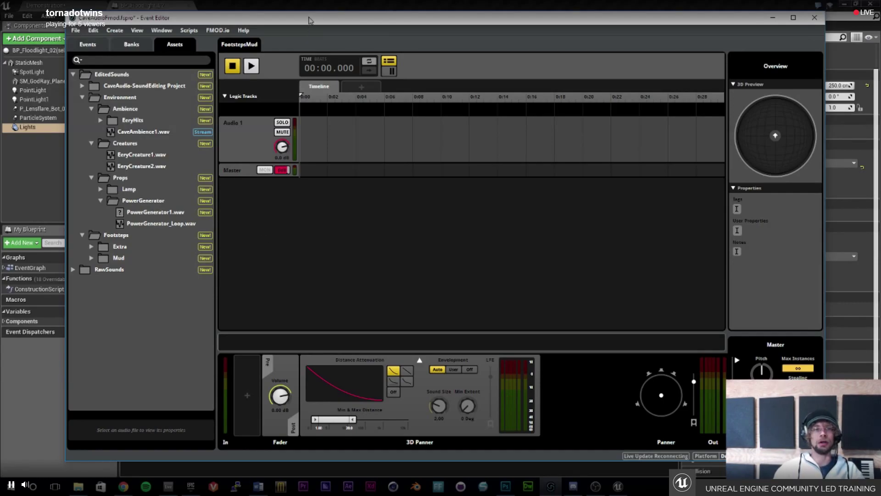
left_click_drag(313, 23, 313, 27)
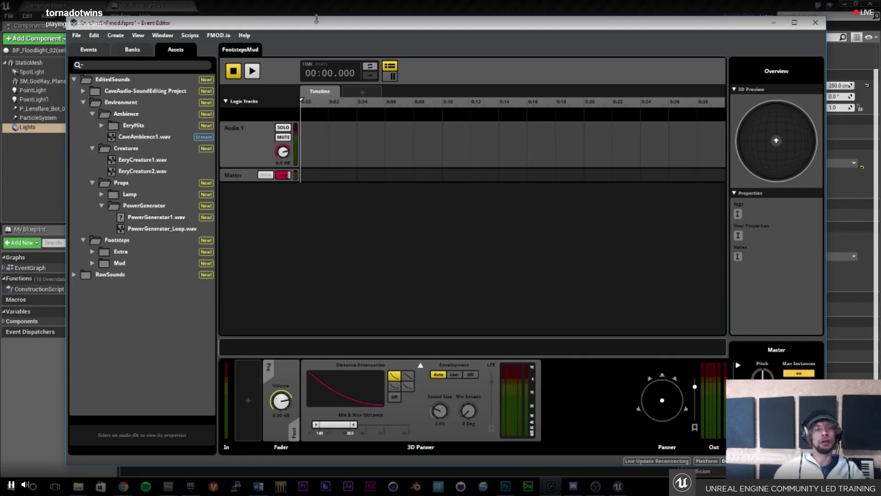
left_click(296, 8)
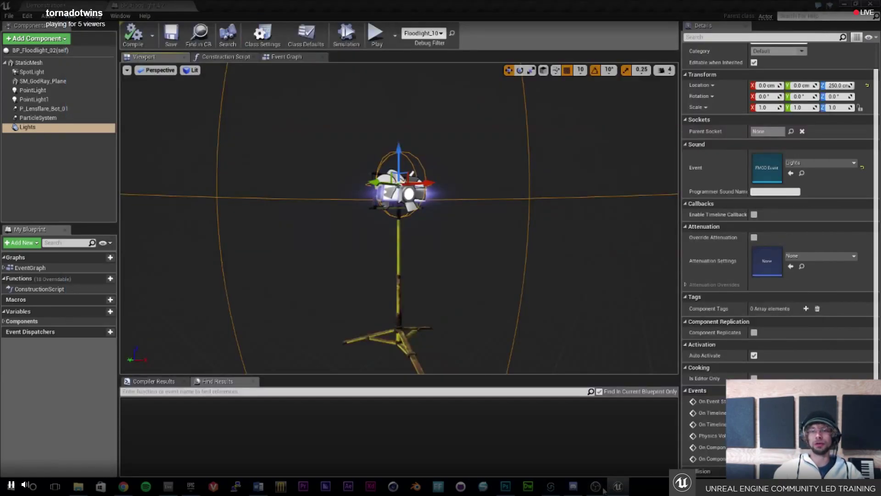
mouse_move(623, 488)
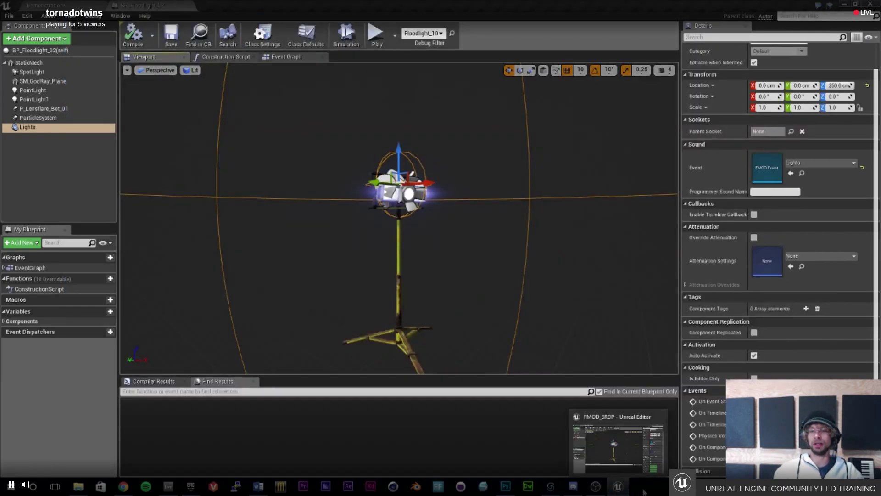
mouse_move(549, 490)
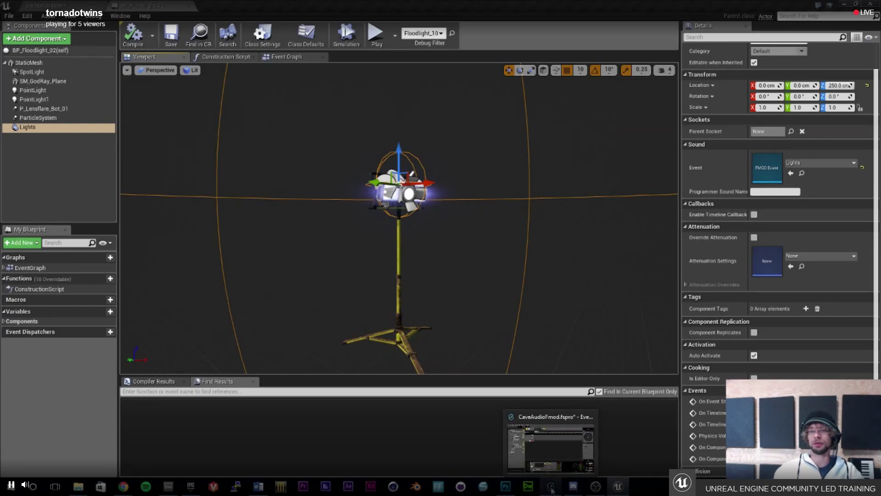
Switch to FMOD Studio and rename the FootstepsMud event's audio track as Dry.
left_click(552, 489)
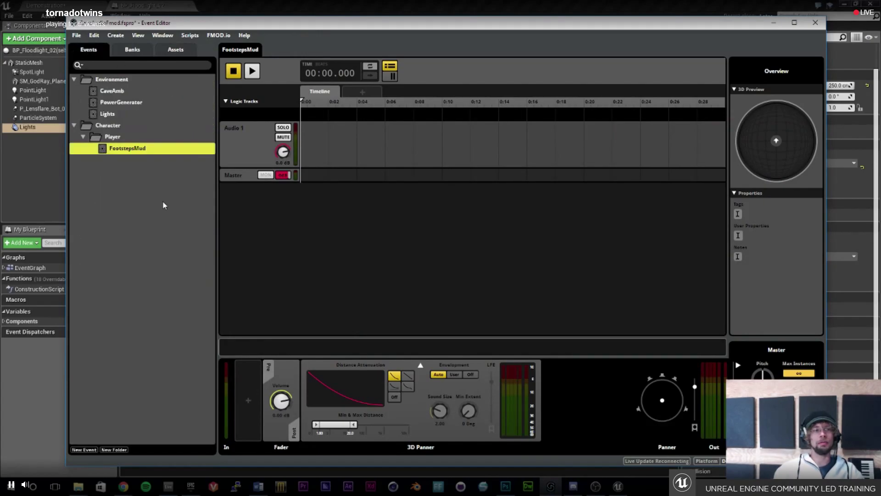
left_click(234, 128)
right_click(233, 127)
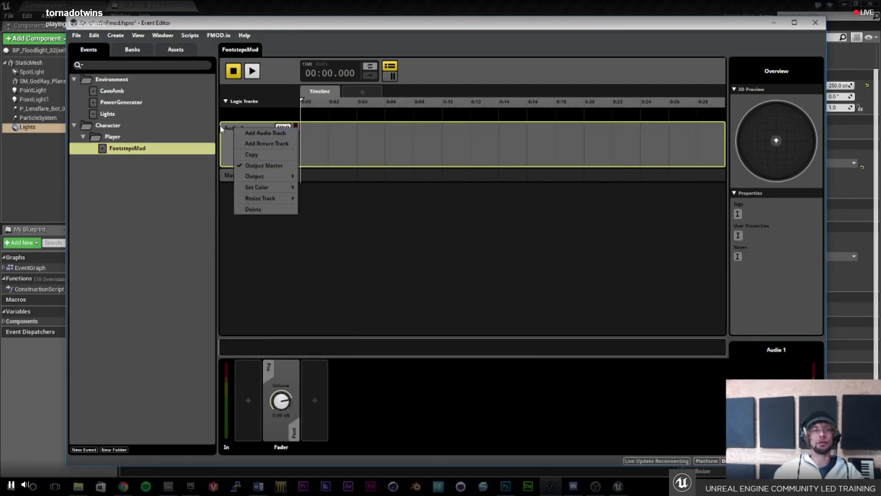
left_click(222, 129)
double_click(228, 128)
type("Dry")
key("Return")
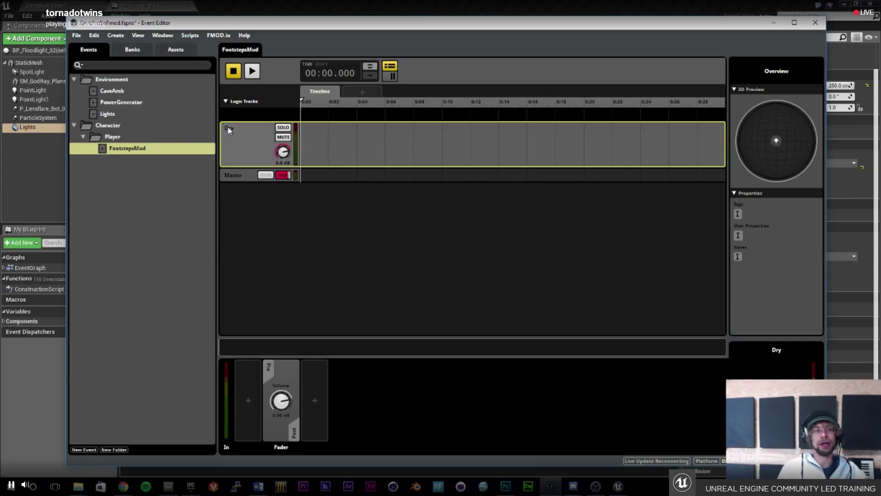
Add a Multi Sound to the Dry track, spanning from the start of the timeline to about 0:06.
right_click(324, 147)
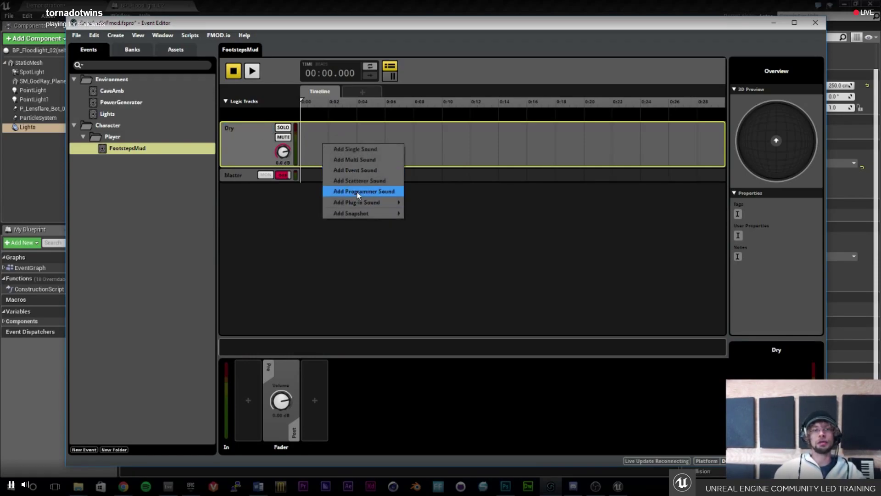
left_click(356, 159)
left_click_drag(339, 166, 384, 148)
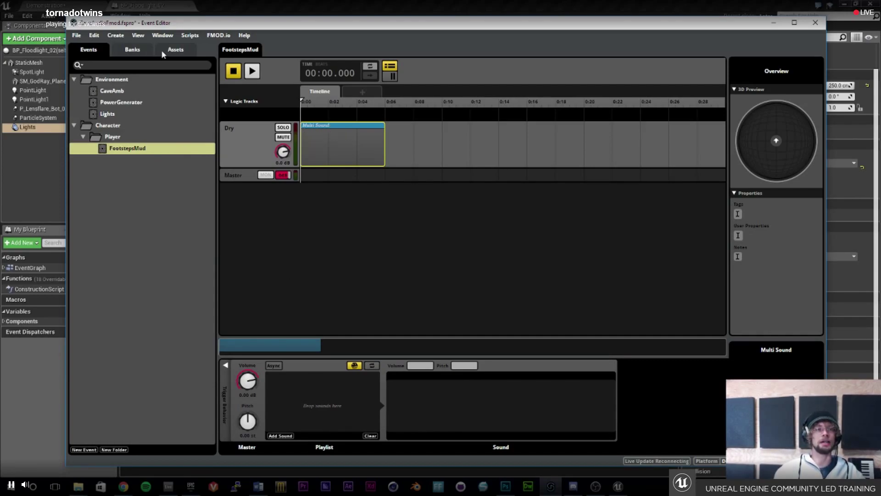
Fill the Multi Sound's playlist with Dry1.wav to Dry8.wav from the Footsteps/Mud/001-Dry folder and play the event back.
left_click(173, 51)
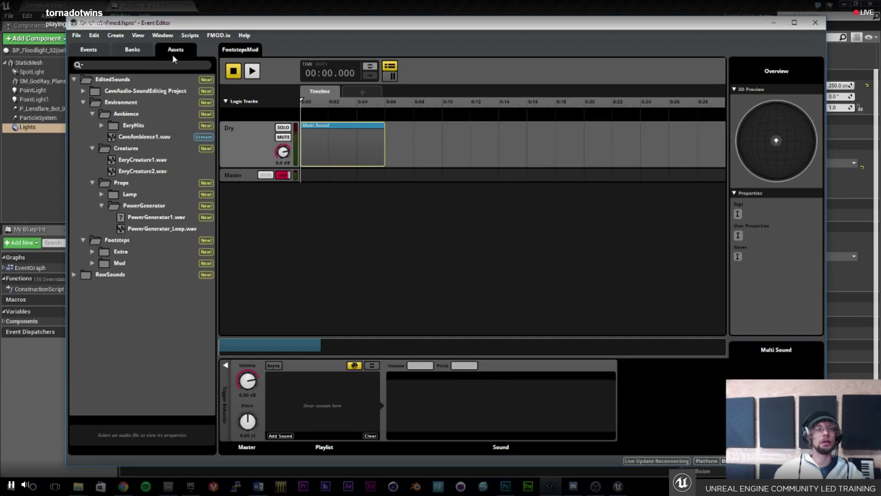
left_click(91, 263)
left_click(101, 274)
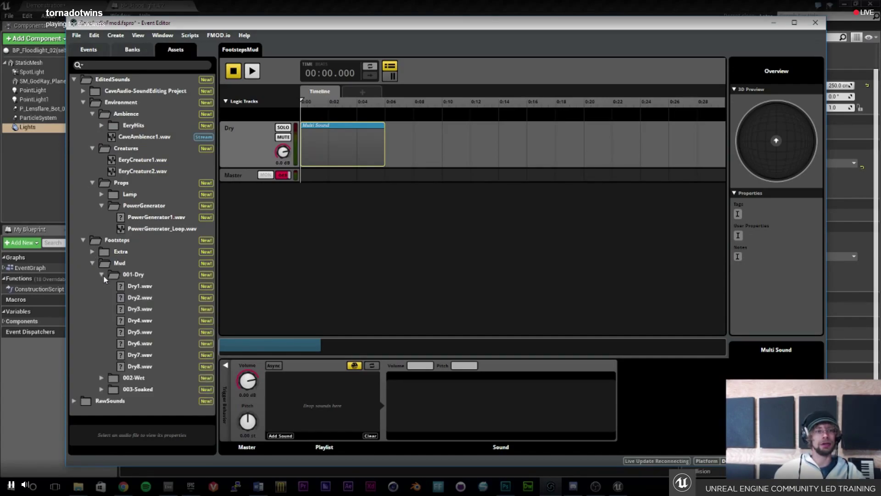
left_click(142, 287)
left_click(137, 366, "shift")
left_click_drag(138, 288, 313, 393)
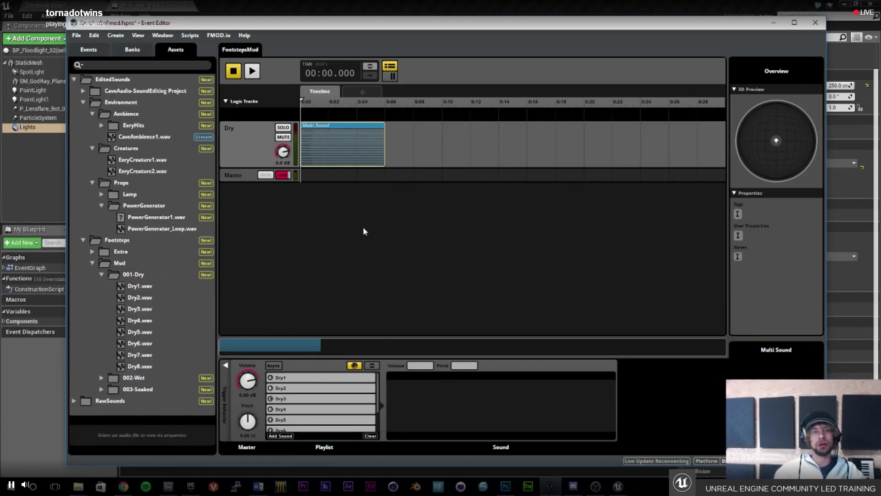
left_click(251, 71)
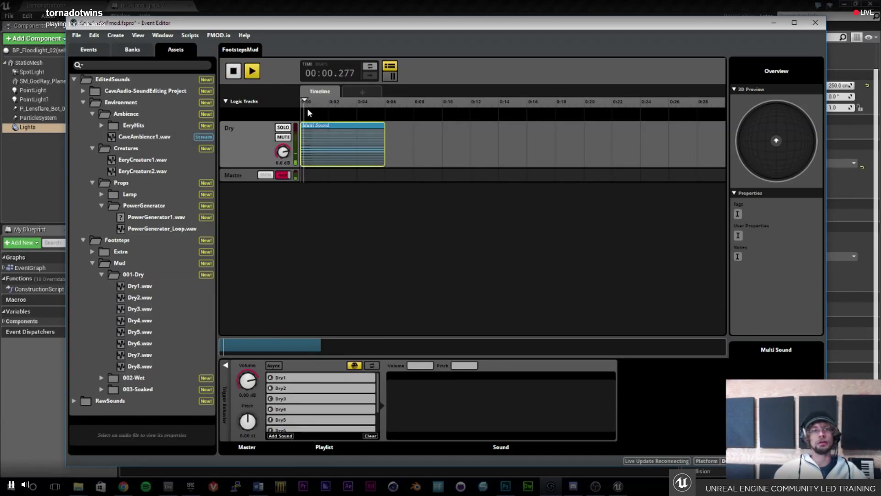
key("space")
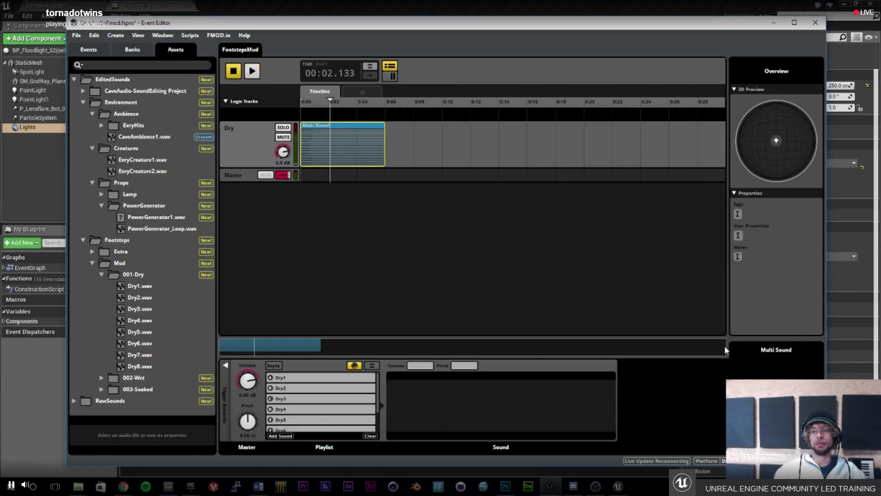
Shorten the Dry track's Multi Sound to about 1 second and play it back from the start.
left_click_drag(725, 349, 361, 349)
left_click_drag(605, 146, 351, 147)
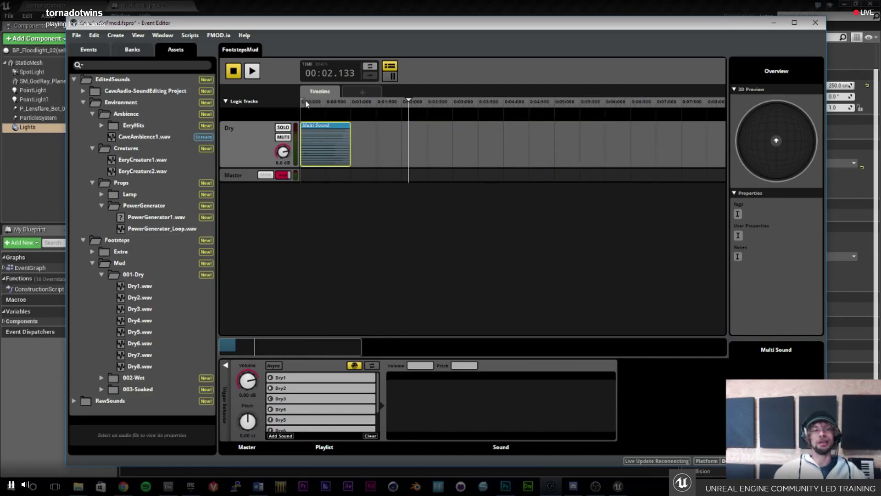
key("Home")
key("space")
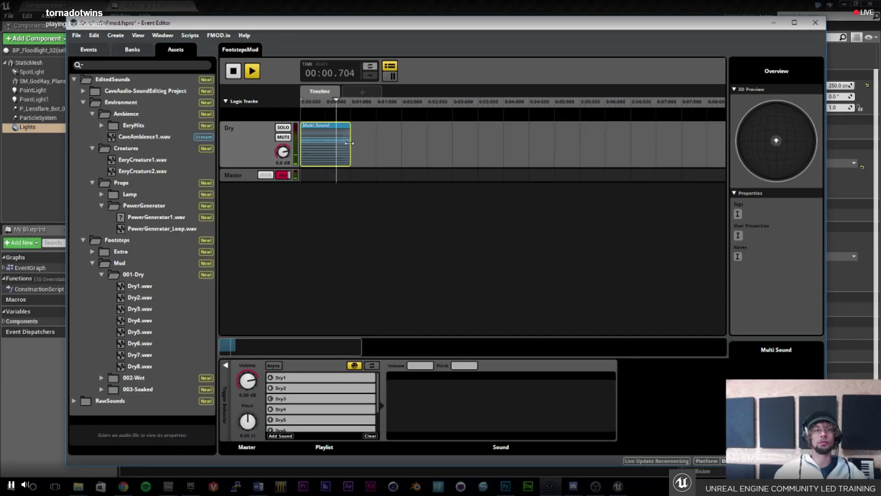
key("space")
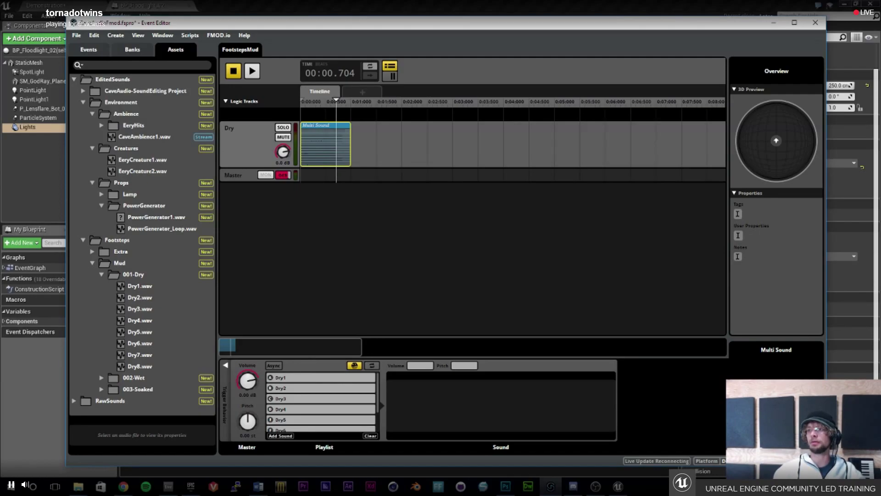
Add an audio track below the Dry track and name it Wet.
right_click(233, 151)
left_click(275, 146)
left_click(231, 174)
double_click(233, 173)
type("Wet")
key("Return")
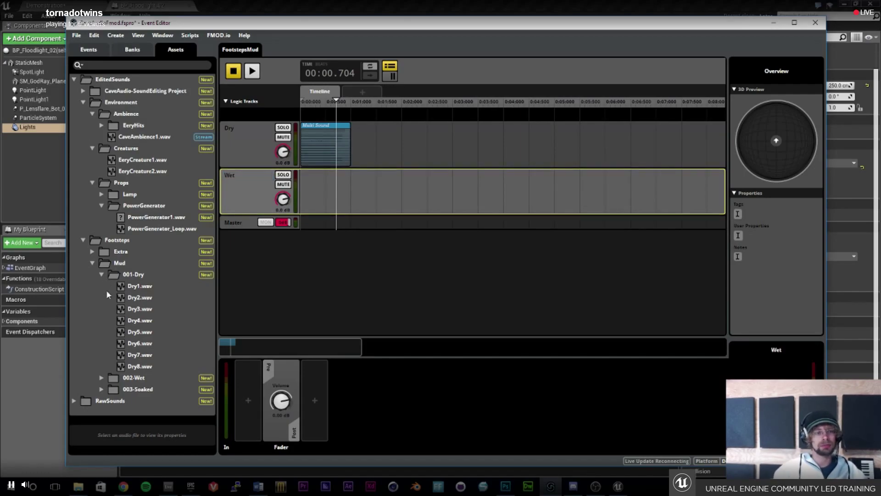
Add a Multi Sound at the start of the Wet track, about 1 second long to match the Dry one.
left_click(101, 378)
scroll(101, 379, "down", 3)
left_click(323, 152)
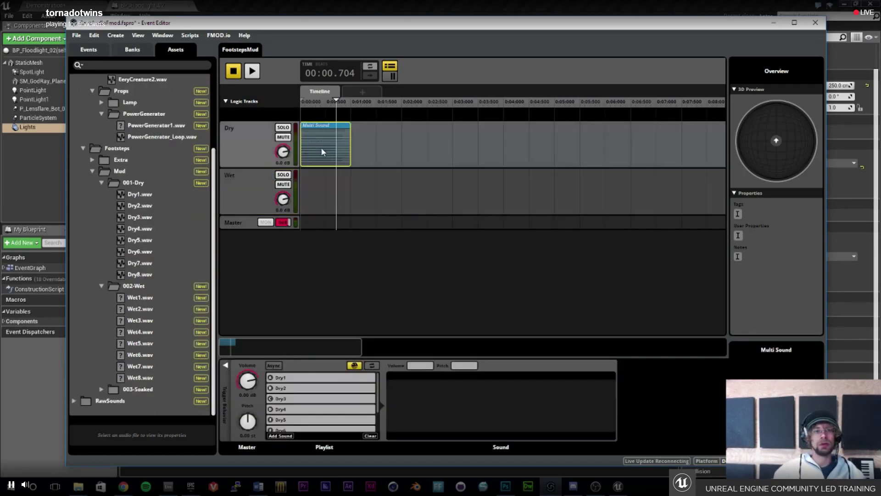
right_click(324, 203)
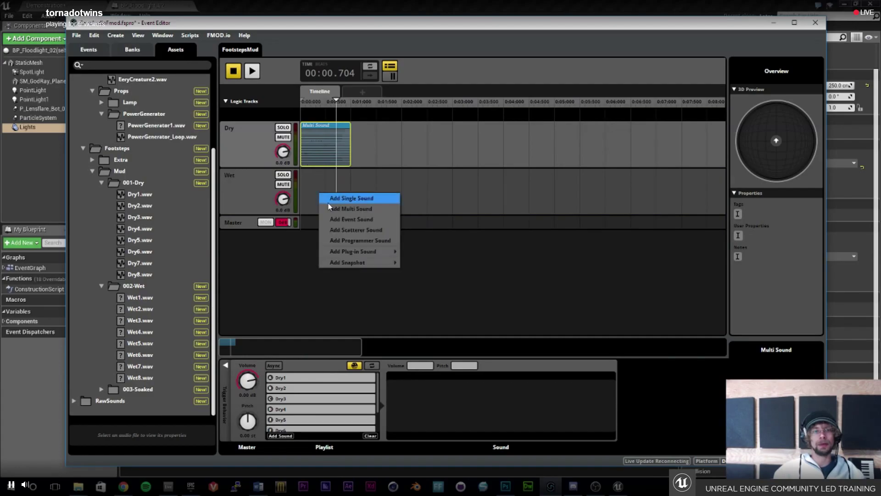
left_click(328, 206)
left_click_drag(322, 197, 349, 194)
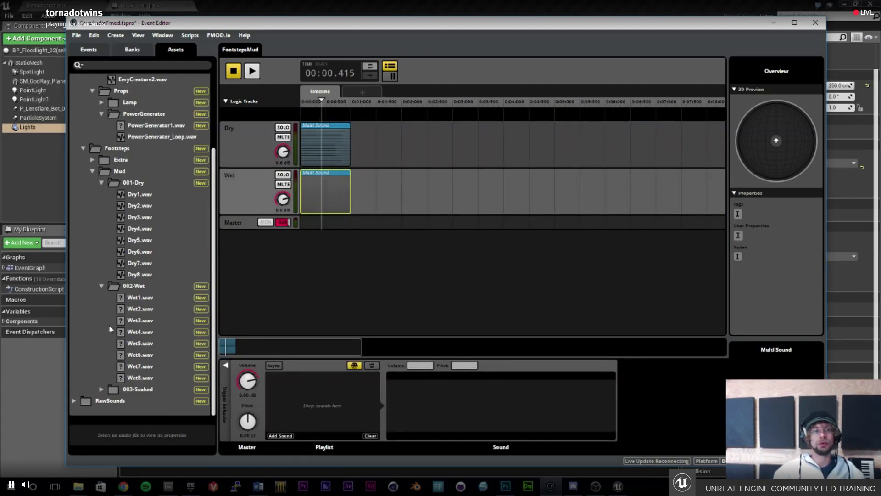
Fill the Wet track's Multi Sound playlist with Wet1.wav to Wet8.wav from the 002-Wet folder.
left_click(145, 289)
left_click(145, 298)
left_click(140, 377, "shift")
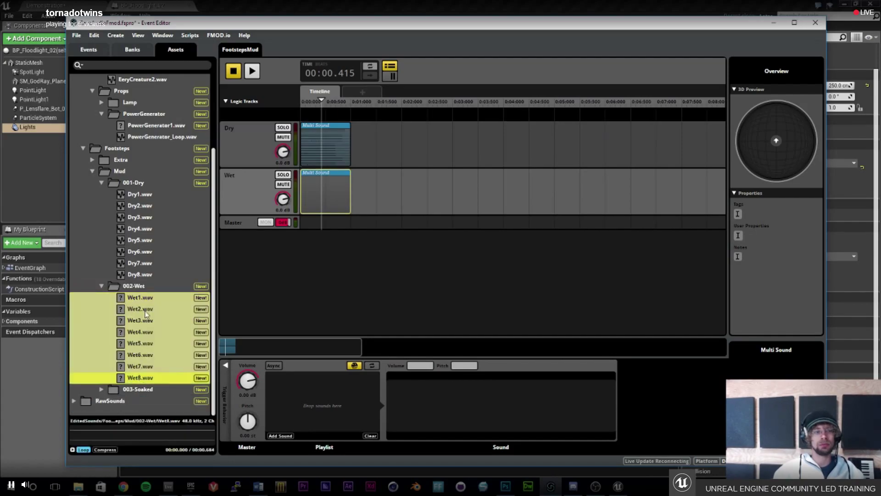
left_click_drag(144, 303, 316, 404)
Add an audio track below the Wet track and name it Soaked.
left_click(258, 203)
right_click(253, 196)
left_click(273, 203)
double_click(239, 223)
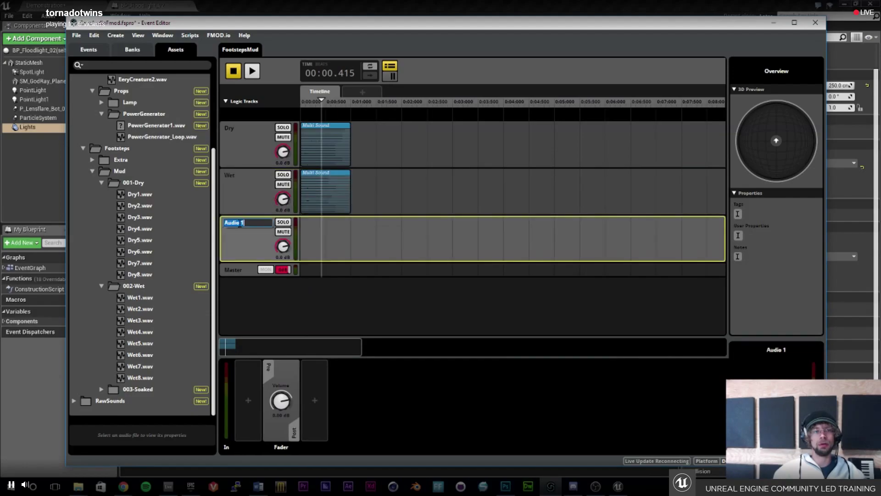
type("Soaked")
key("Return")
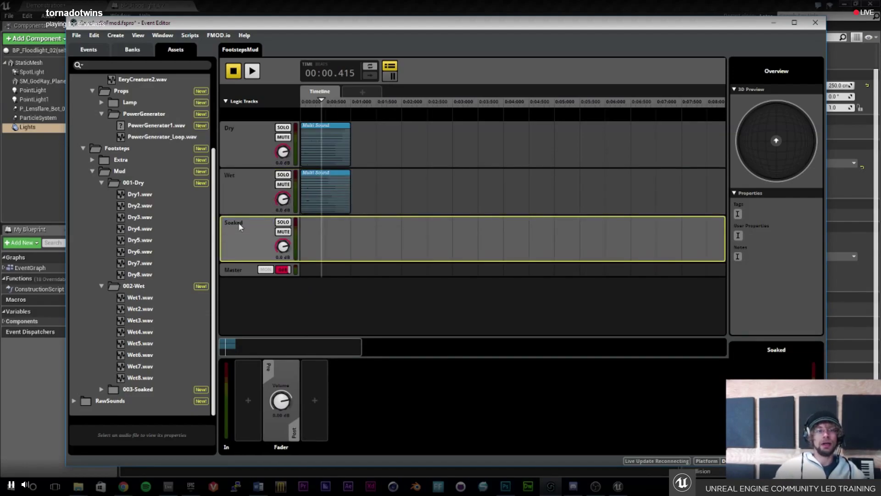
Add a Multi Sound about 1 second long at the start of the Soaked track, containing Soaked1.wav to Soaked10.wav from the 003-Soaked folder.
left_click(101, 389)
scroll(118, 321, "down", 3)
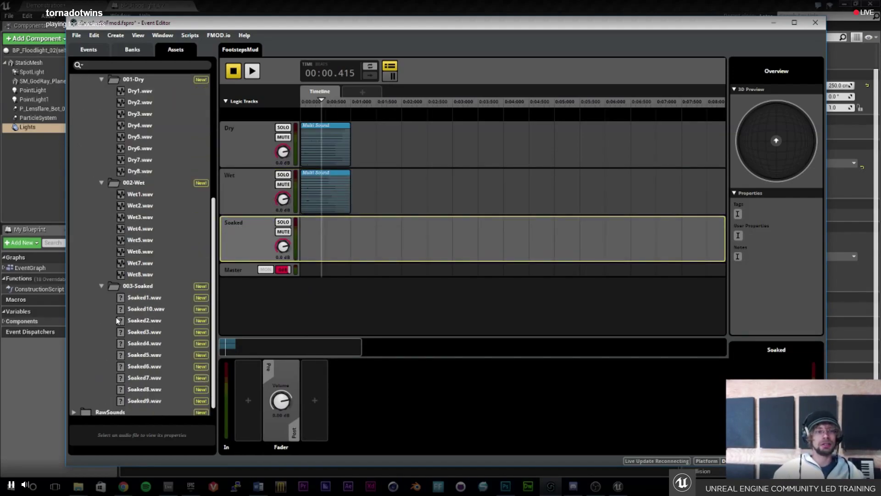
left_click(137, 286)
left_click(138, 389, "shift")
left_click_drag(140, 286, 318, 246)
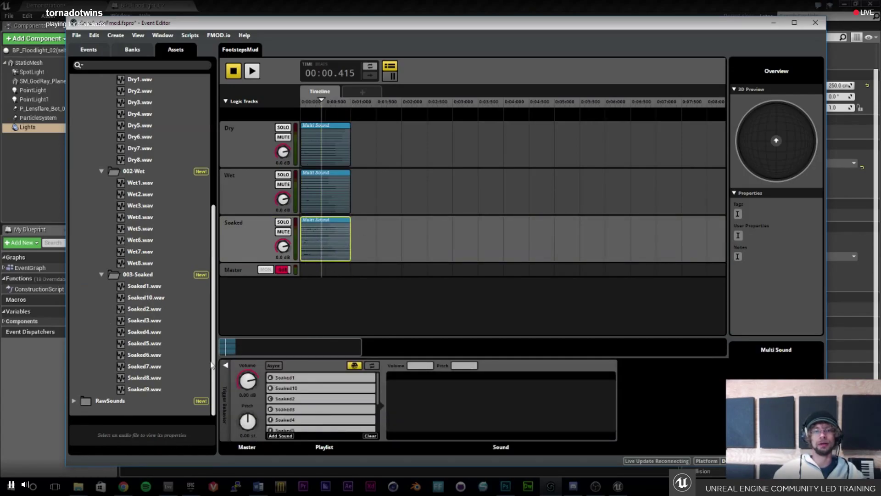
Mute the Wet and Soaked tracks and play the Dry track alone from the start.
left_click(332, 134)
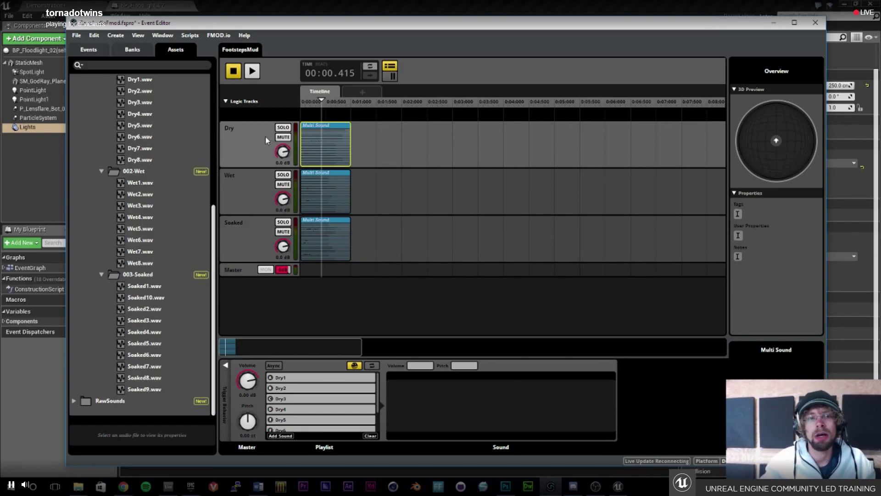
left_click_drag(321, 100, 301, 100)
left_click(284, 184)
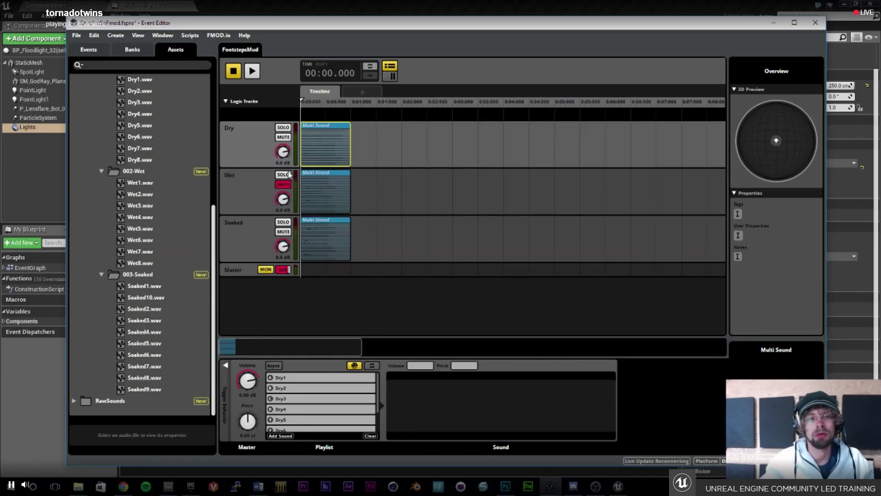
left_click(284, 184)
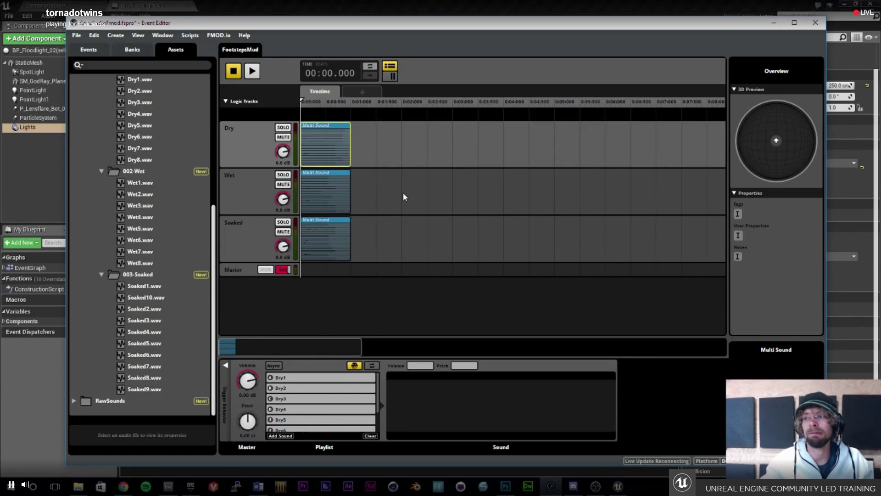
left_click_drag(324, 104, 298, 103)
left_click(283, 184)
left_click(284, 232)
key("space")
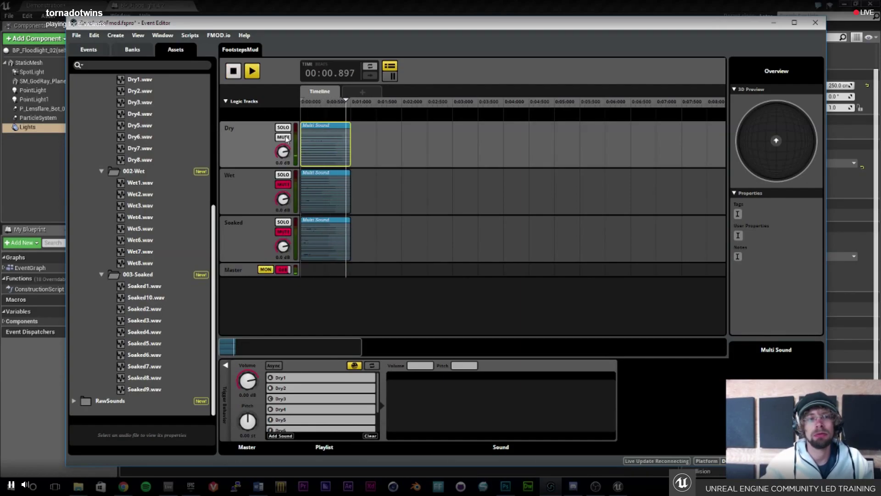
Mute the Dry track and listen to the Wet and Soaked tracks one at a time, leaving both unmuted.
left_click(283, 137)
left_click(283, 184)
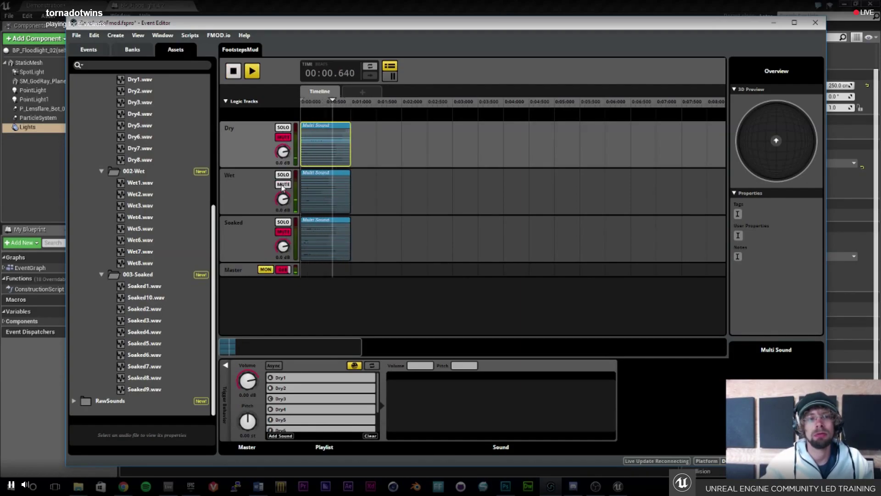
left_click(283, 184)
left_click(283, 232)
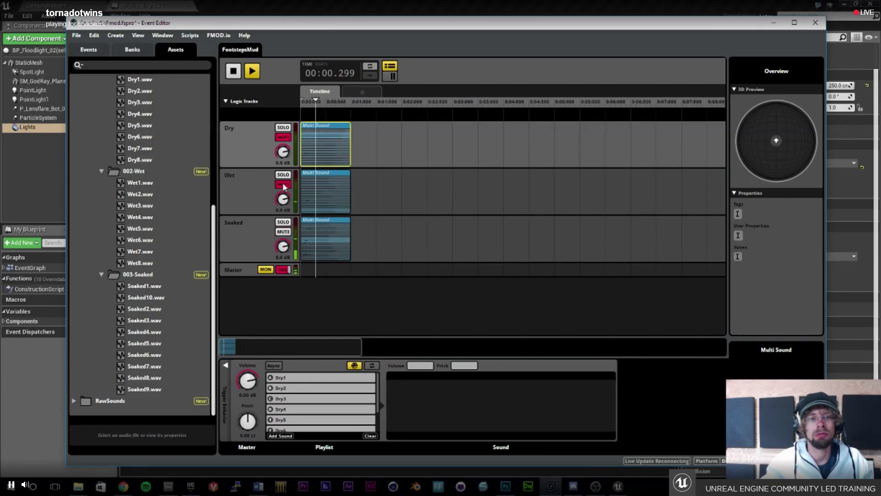
left_click(284, 185)
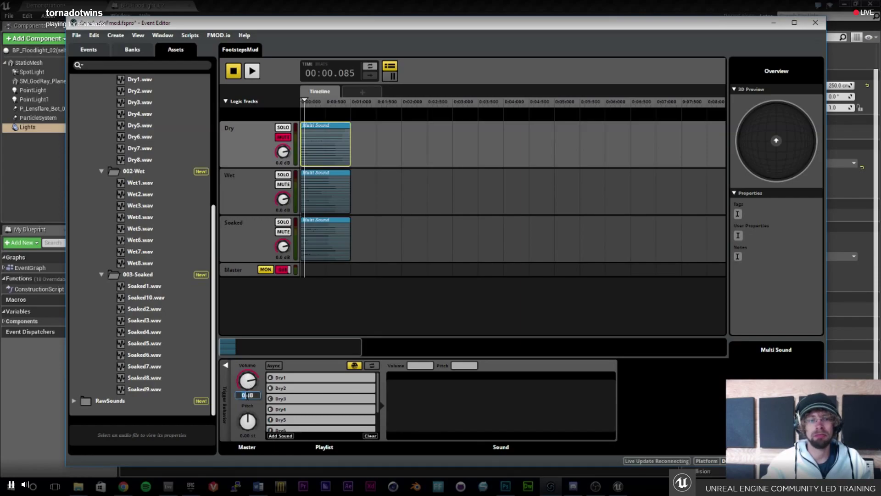
Set the master volume of the Dry track's Multi Sound to 4 dB and the Wet track's to 2 dB.
type("4")
key("Return")
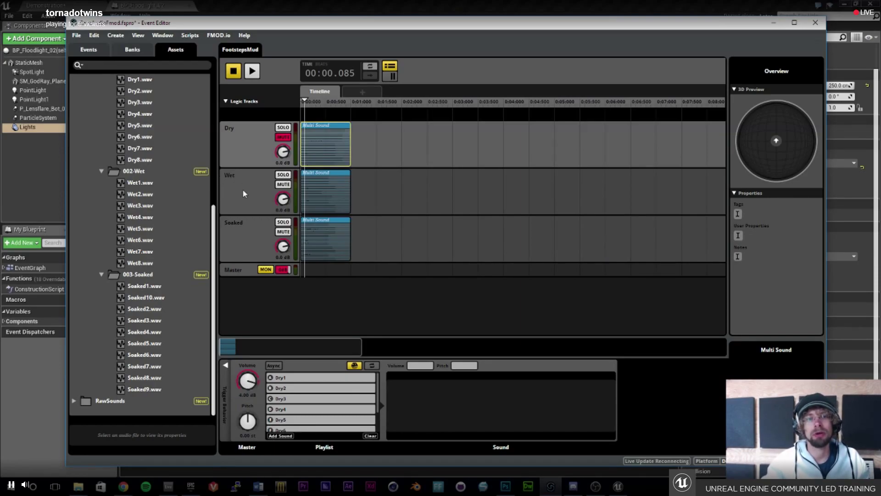
left_click(338, 194)
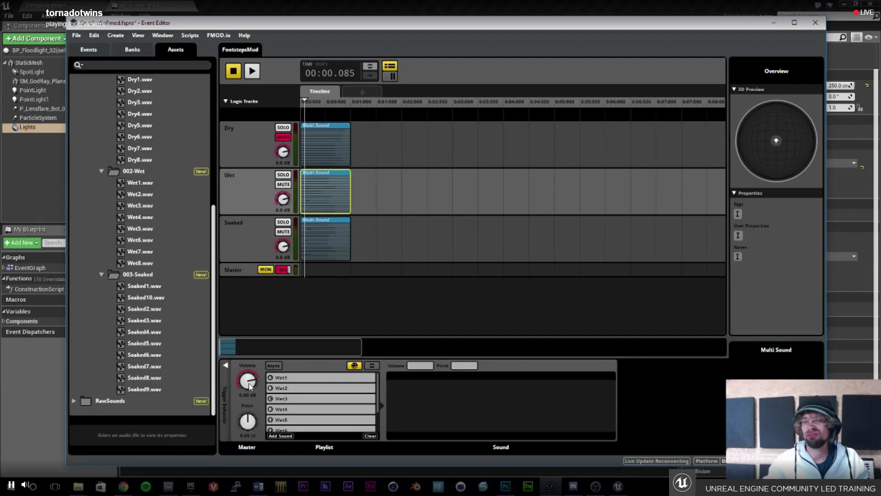
scroll(248, 381, "up", 1)
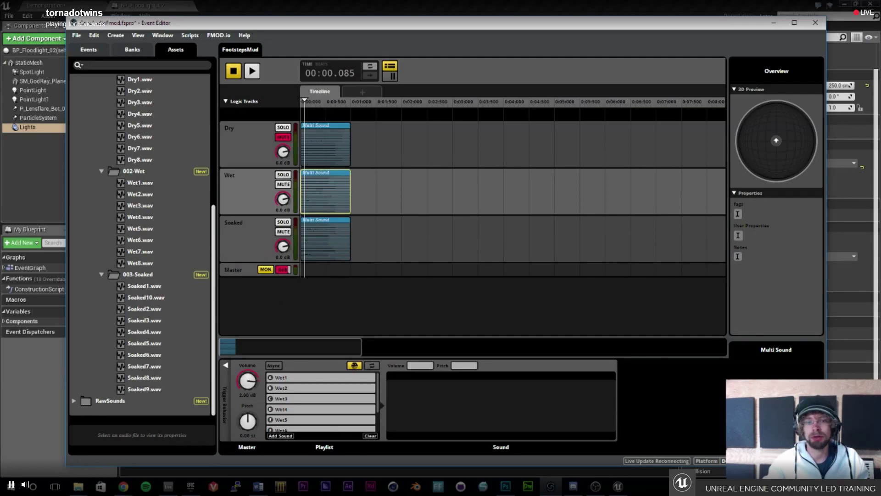
Add Random modulation to the pitch of the Soaked track's Multi Sound and set its amount to 3 st.
left_click(335, 240)
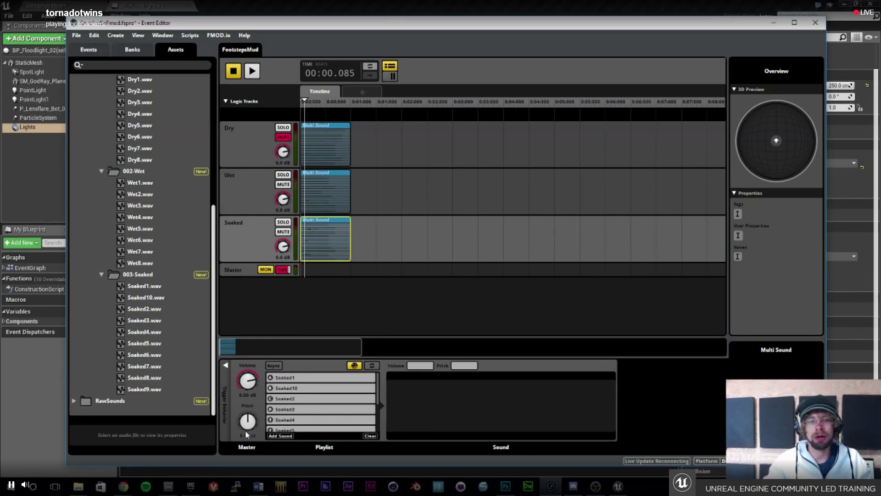
left_click(315, 184)
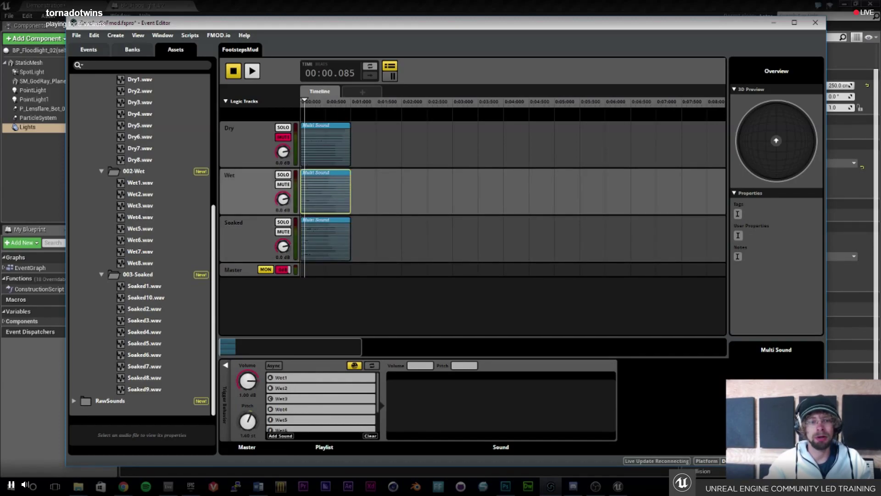
left_click(310, 237)
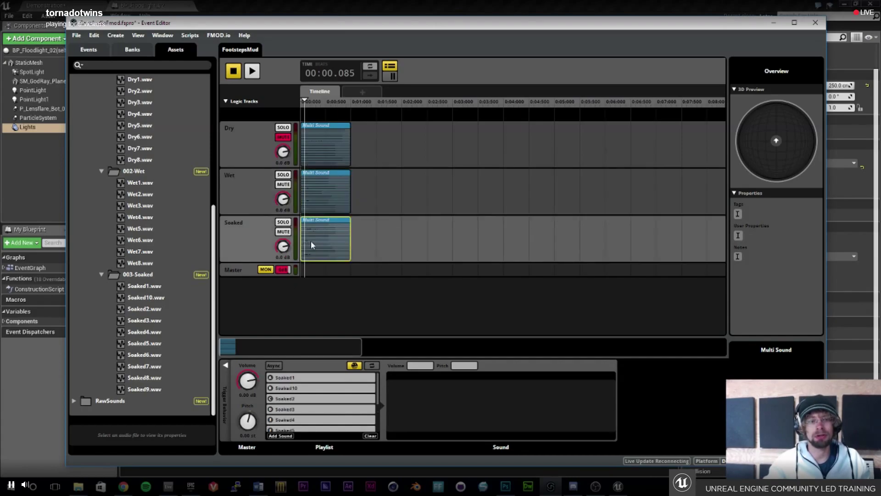
right_click(252, 421)
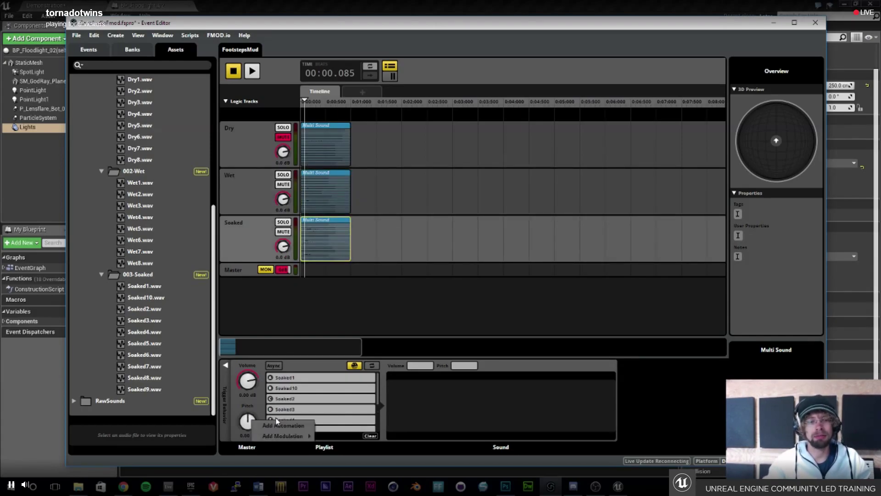
mouse_move(286, 439)
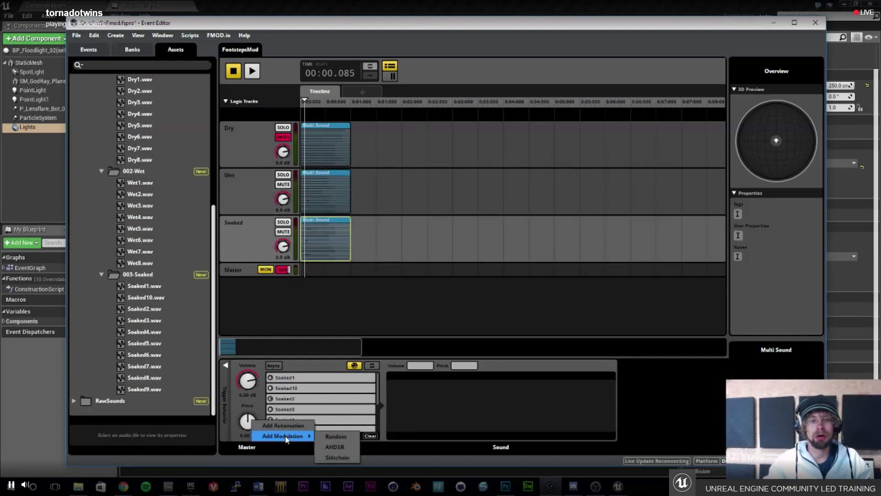
left_click(337, 436)
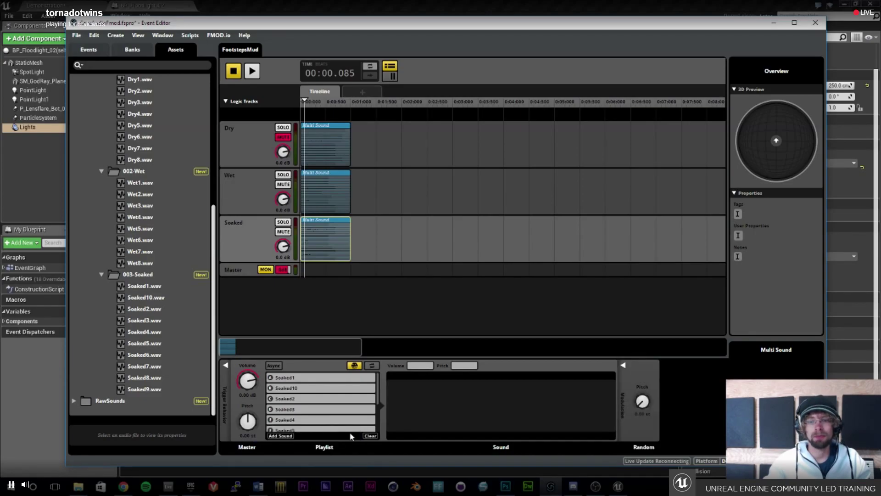
double_click(641, 412)
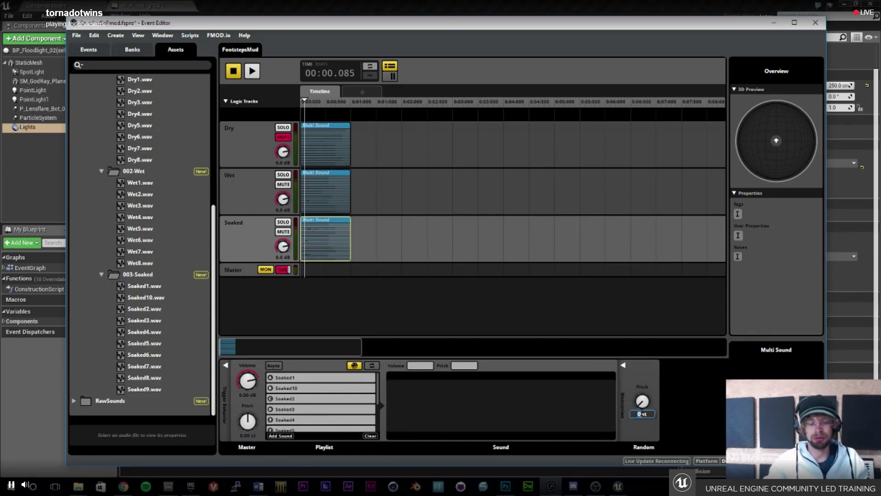
type("3")
key("Return")
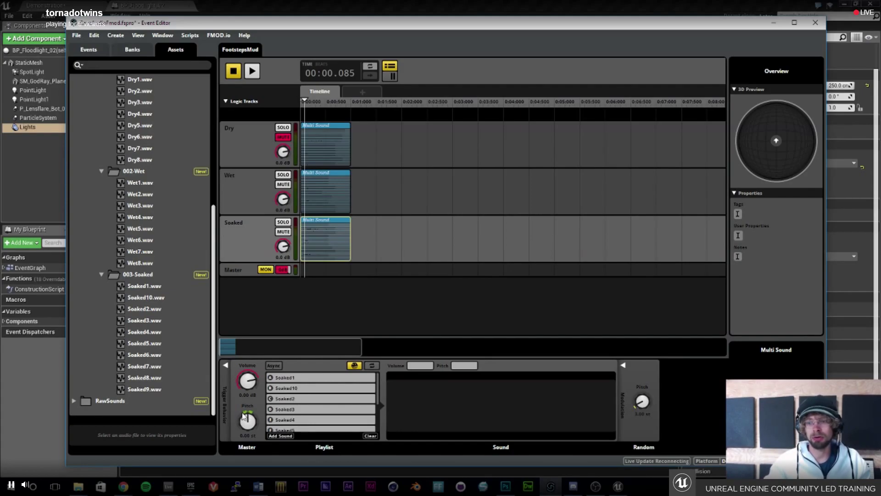
Play the event from the start with the Soaked track briefly soloed, stop it, unmute the Dry track and return the playhead to zero.
left_click_drag(304, 100, 294, 108)
key("space")
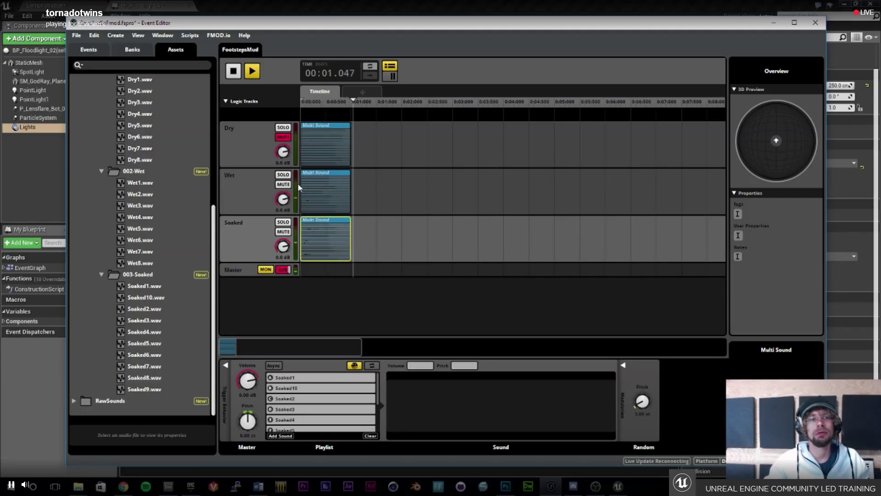
left_click(284, 222)
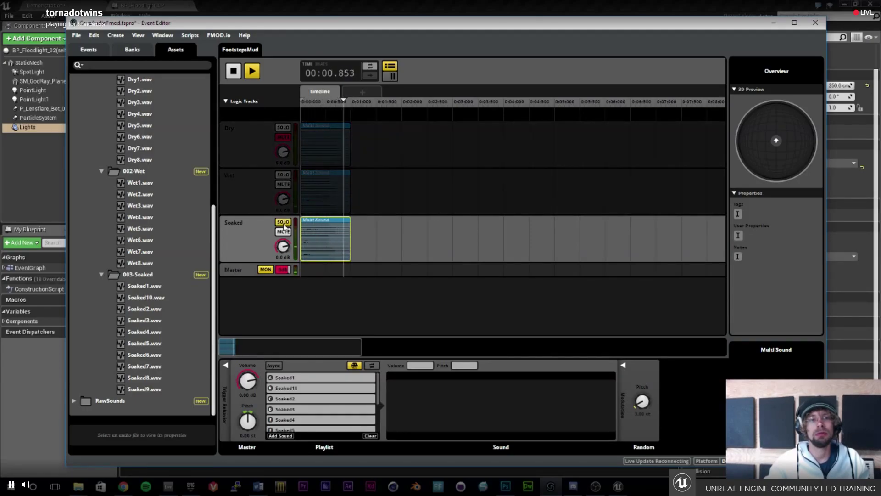
left_click(283, 223)
key("space")
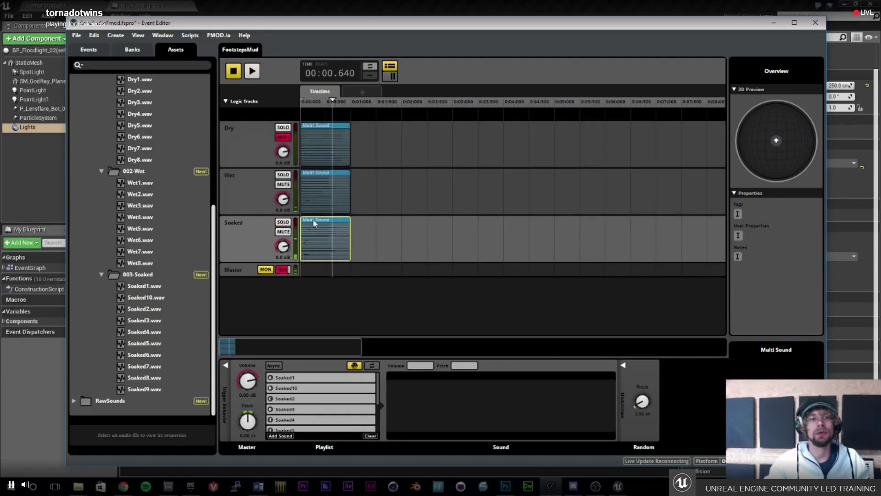
left_click(284, 137)
left_click_drag(339, 105, 292, 102)
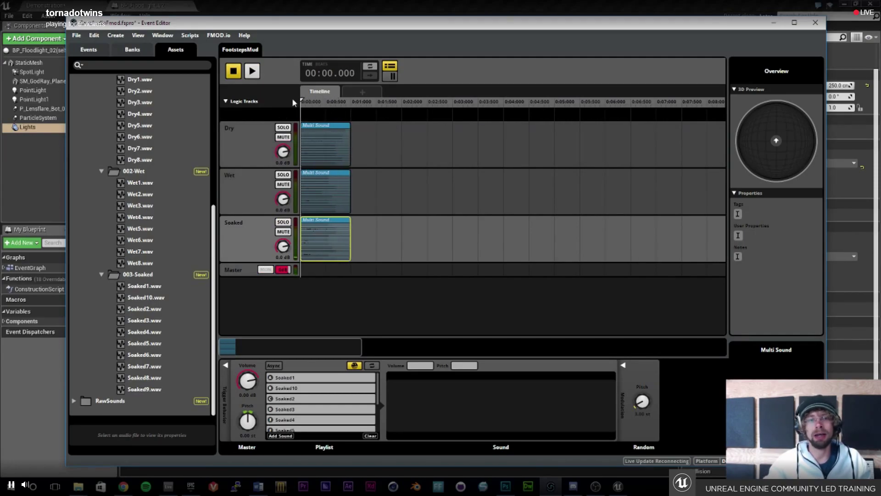
Add a parameter named DryWet to the FootstepsMud event with a range of 0 to 1.
left_click(362, 91)
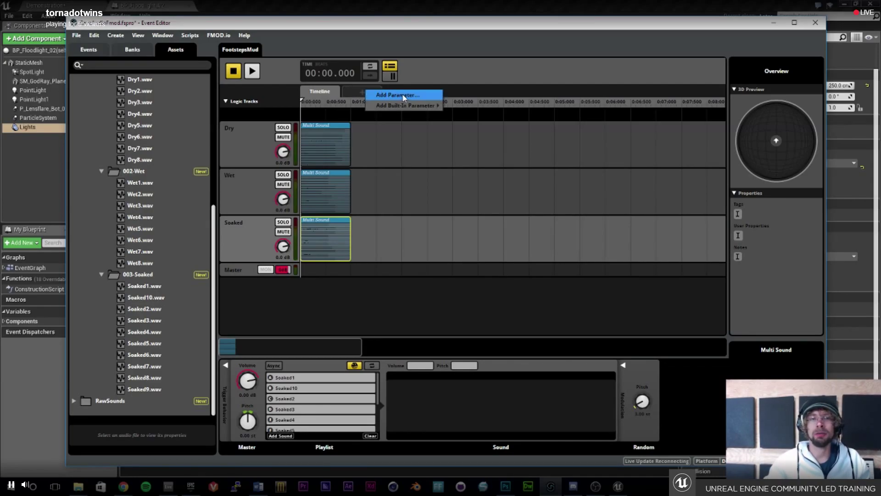
left_click(404, 95)
type("DryWet")
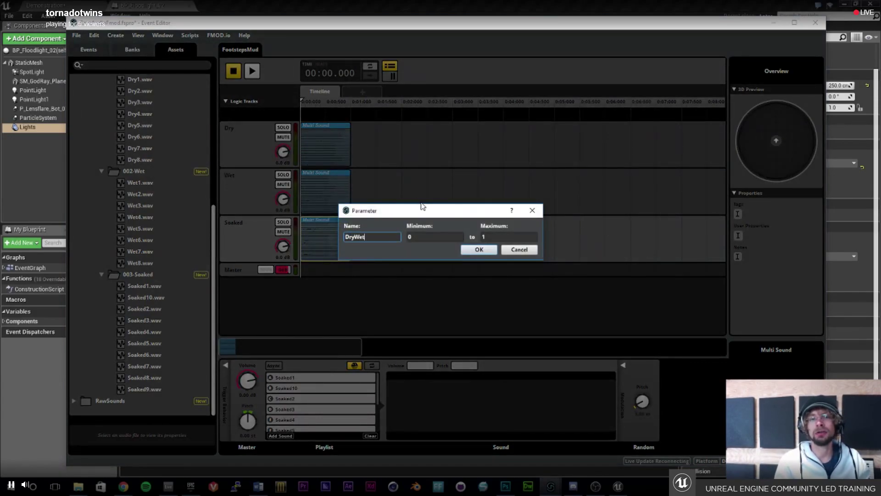
left_click(410, 236)
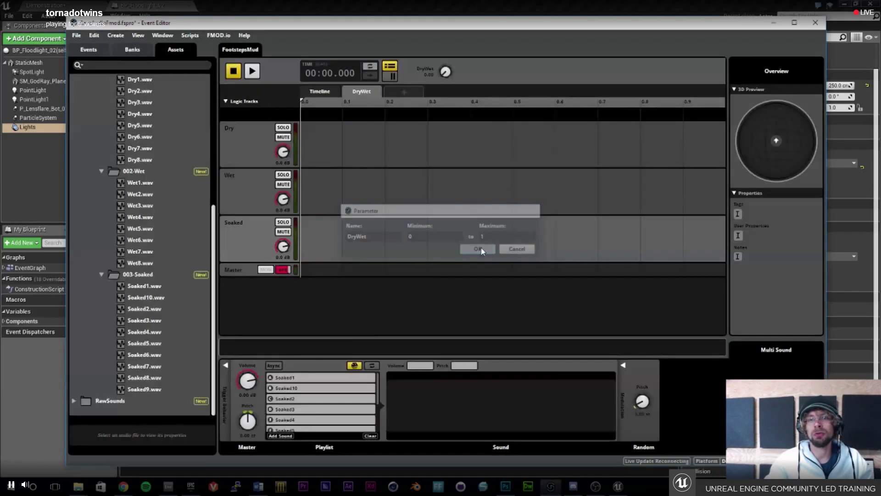
left_click(486, 250)
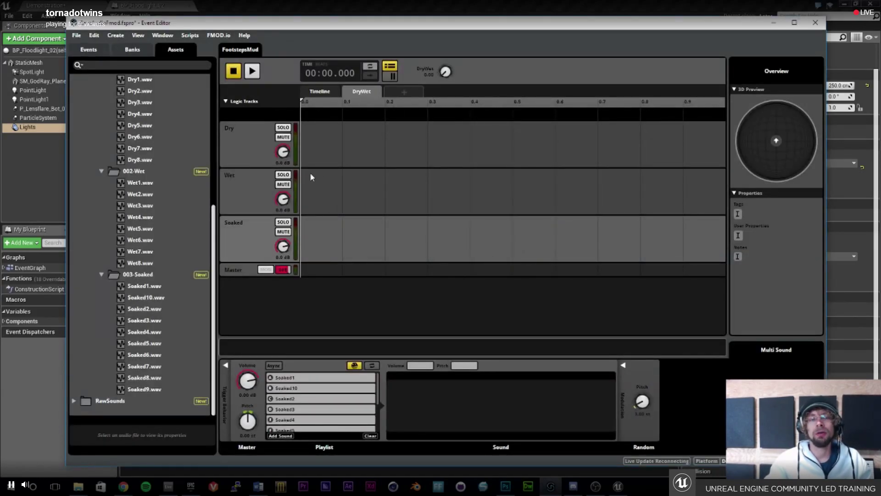
Add volume automation against the DryWet parameter to the Dry, Wet and Soaked tracks.
left_click(367, 92)
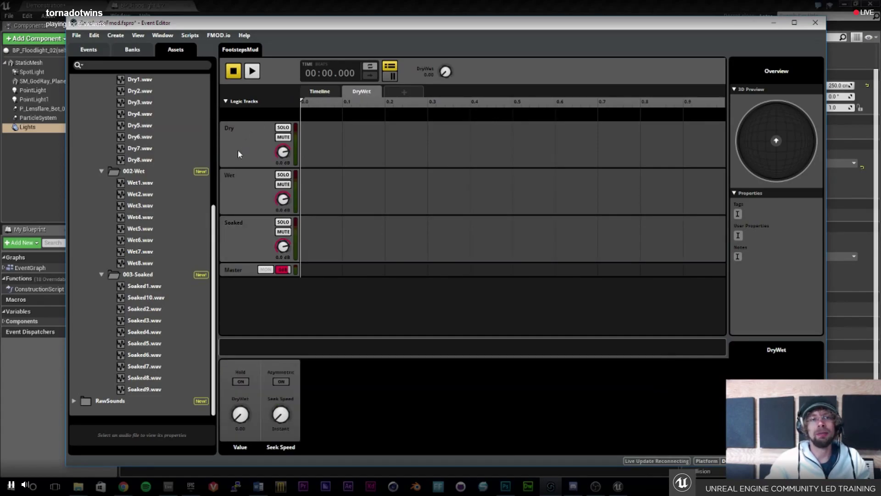
left_click(329, 90)
left_click(360, 94)
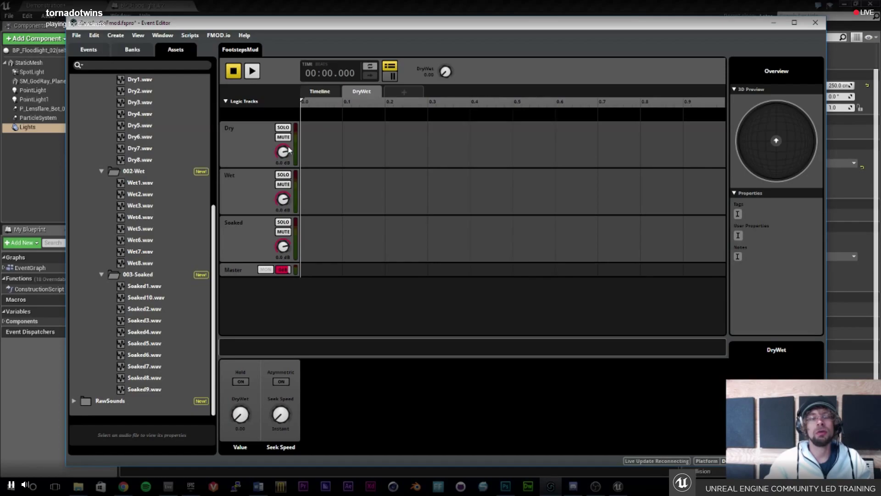
right_click(285, 155)
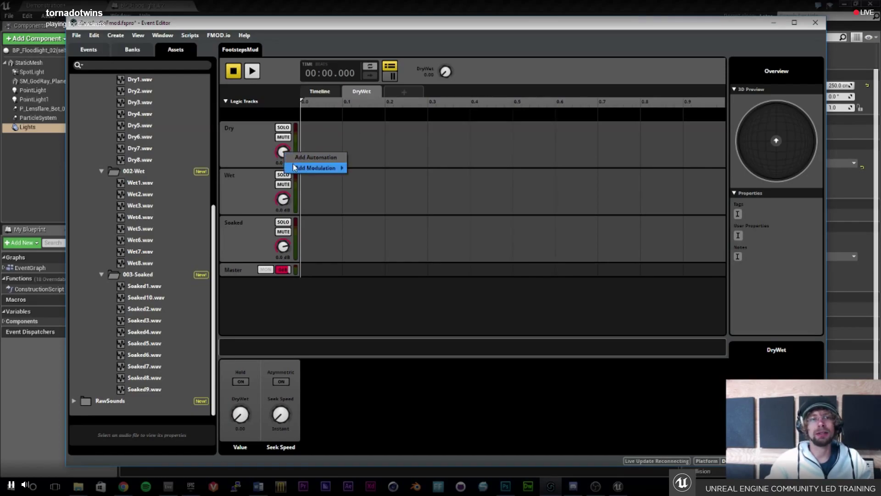
left_click(317, 159)
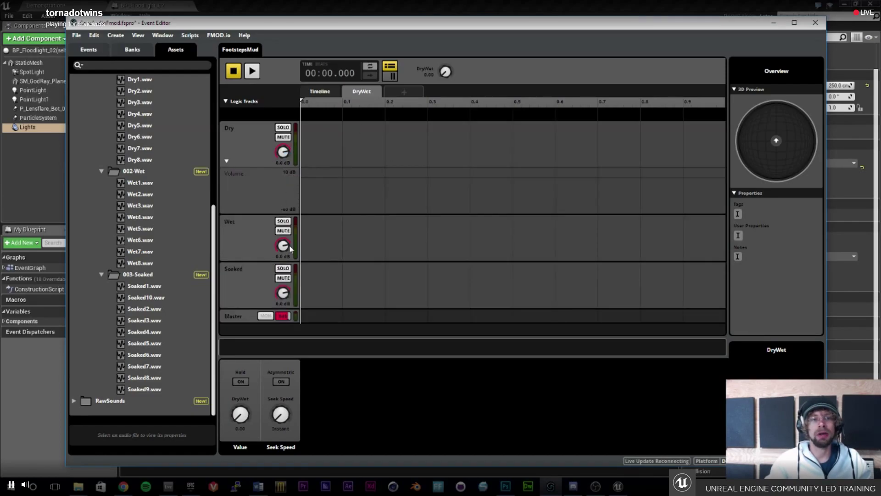
right_click(285, 248)
left_click(305, 254)
right_click(286, 305)
left_click(309, 311)
scroll(341, 221, "up", 2)
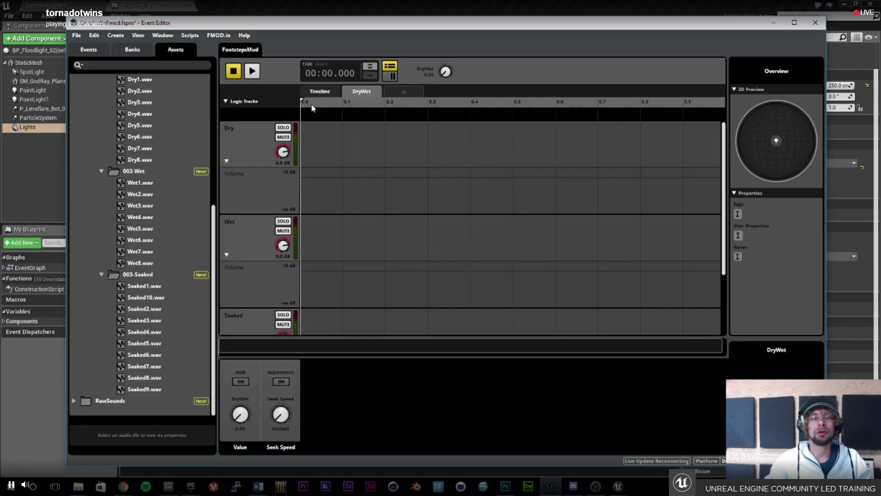
Shape the Dry track's volume curve to fall from 0 dB at DryWet 0 to -oo dB at DryWet 1.
left_click(306, 152)
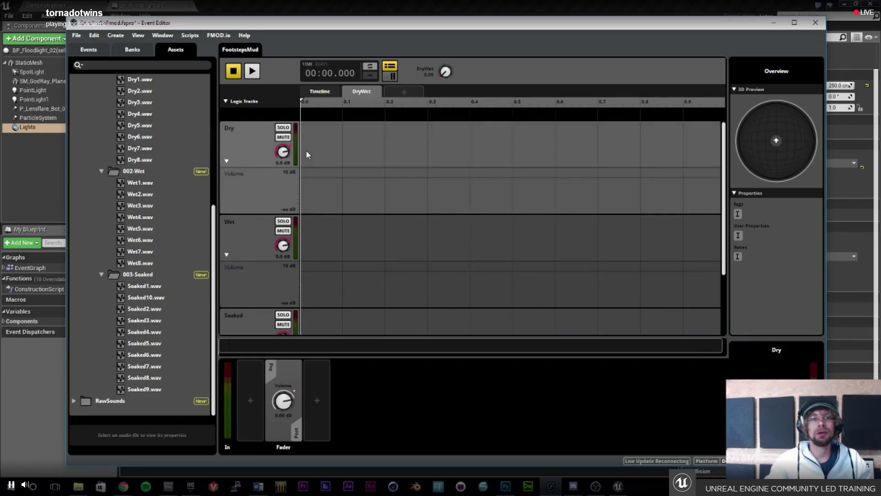
left_click(308, 174)
left_click_drag(308, 179, 308, 177)
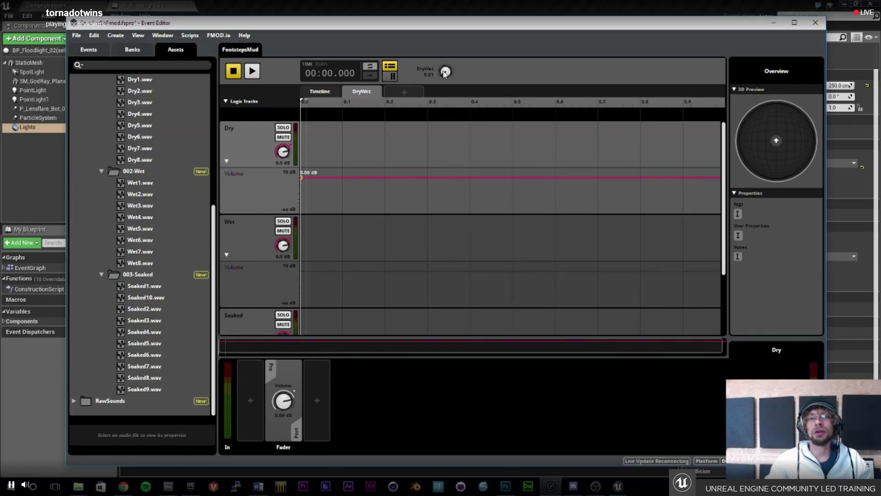
left_click_drag(445, 73, 449, 66)
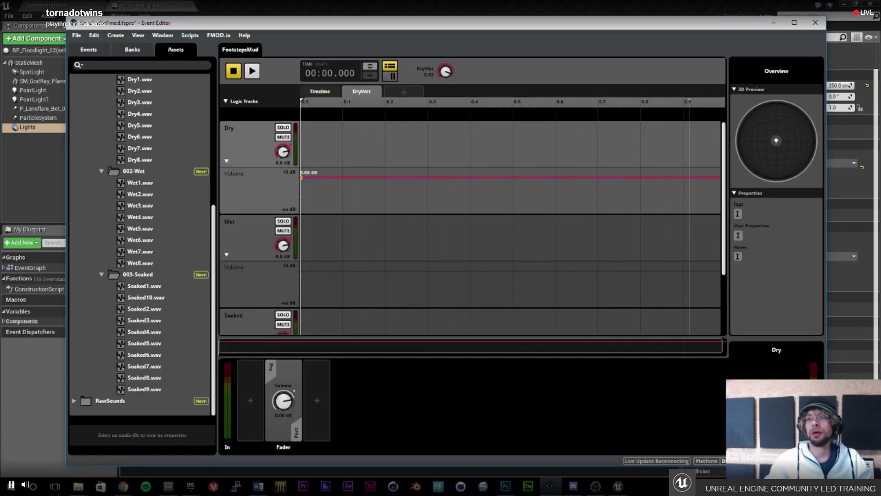
left_click_drag(722, 348, 743, 345)
left_click_drag(710, 177, 719, 211)
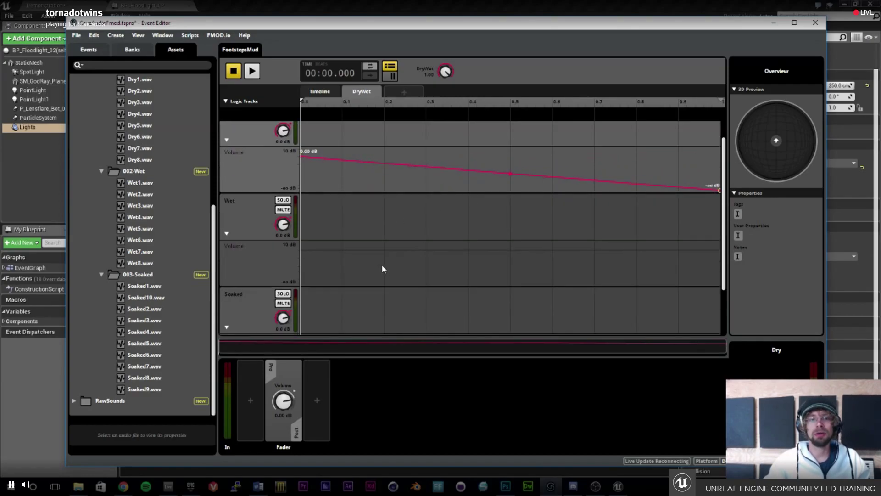
Shape the Soaked track's volume curve to rise from -oo dB at DryWet 0 to 0 dB at DryWet 1.
scroll(367, 276, "down", 3)
left_click(712, 283)
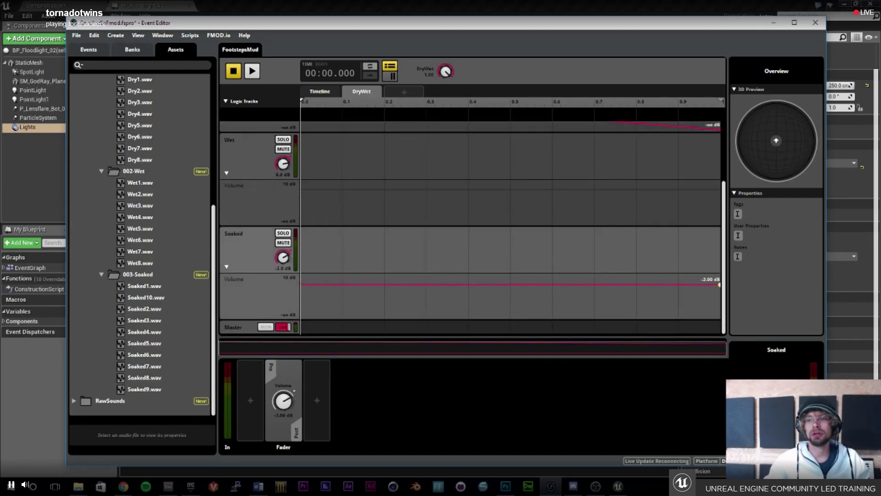
left_click_drag(302, 281, 301, 316)
Shape the Wet track's volume curve to peak at 0 dB at DryWet 0.5 and drop to -oo dB at both ends.
scroll(381, 271, "up", 1)
left_click(513, 211)
left_click_drag(513, 212, 510, 210)
left_click_drag(302, 211, 302, 243)
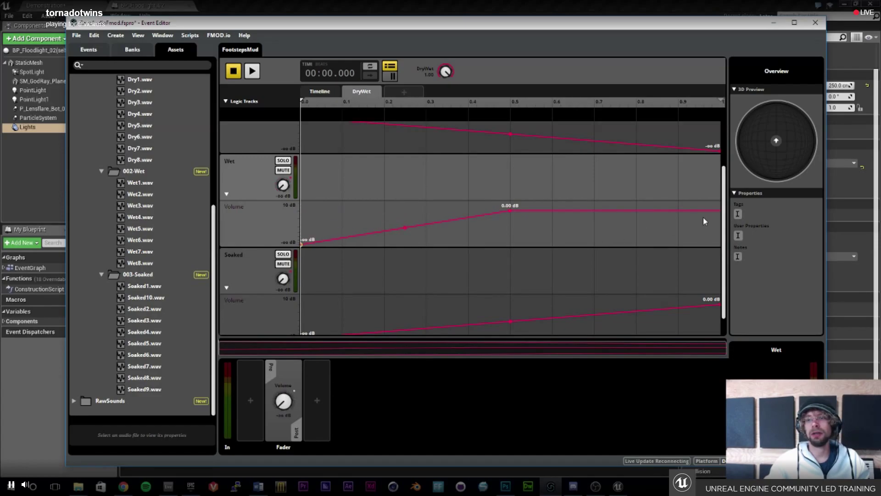
left_click_drag(719, 211, 720, 244)
scroll(457, 220, "up", 1)
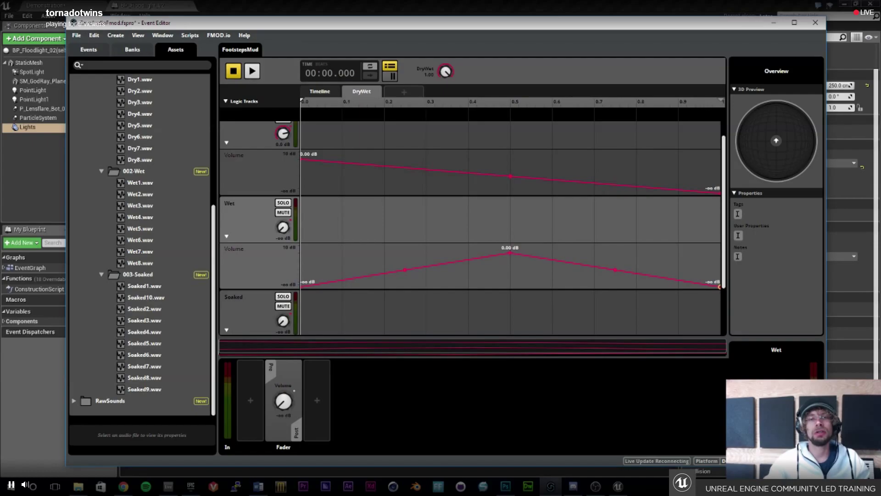
Play the event while moving the DryWet parameter between dry and wet to audition the crossfade.
left_click(253, 75)
left_click_drag(446, 72, 445, 133)
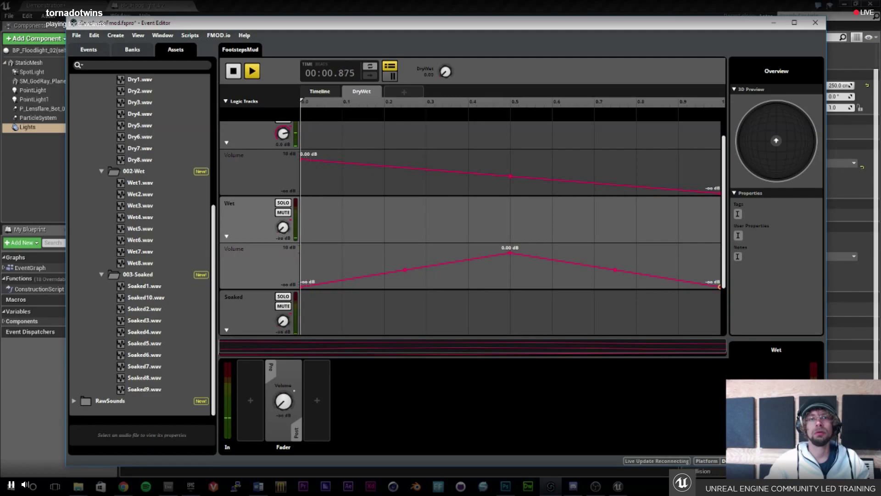
left_click_drag(446, 71, 446, 60)
Bend the rising half of the Wet curve upward and add a -7 dB point to the Dry curve near DryWet 0.25.
left_click_drag(403, 270, 405, 261)
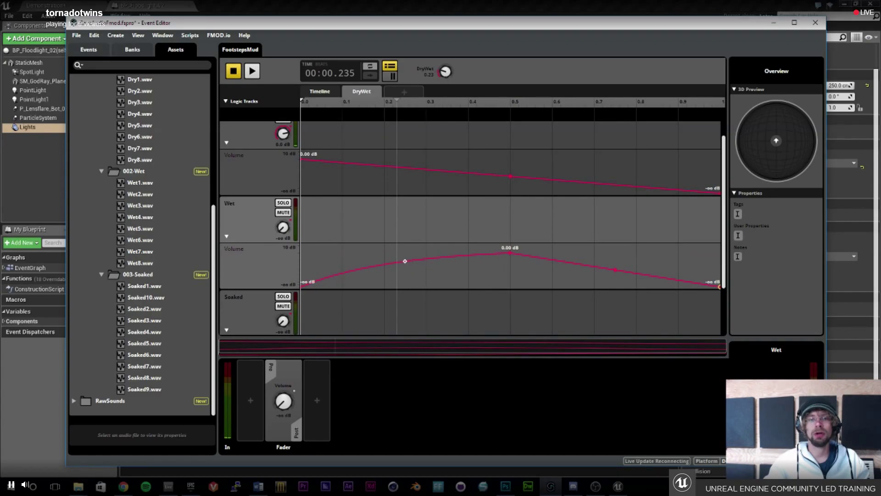
left_click_drag(405, 168, 405, 164)
Audition the reshaped Dry and Wet curves, return DryWet to 0 and stop playback.
left_click(251, 75)
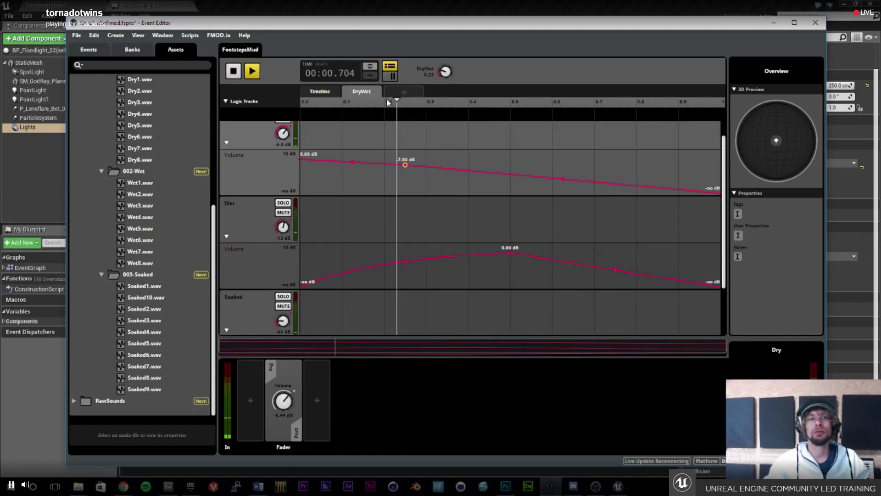
left_click_drag(445, 69, 445, 91)
left_click(234, 73)
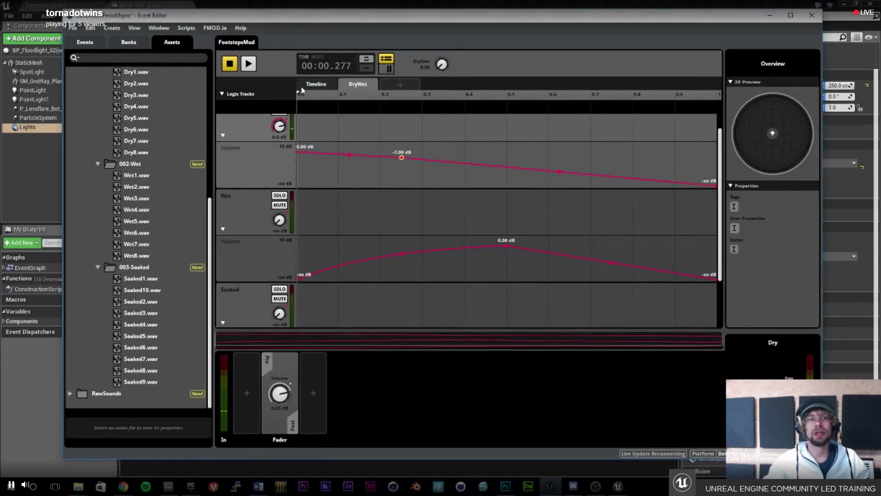
Save the project and collapse the automation lanes of the Soaked, Wet and Dry tracks in the timeline view.
left_click(317, 85)
scroll(282, 173, "down", 1)
left_click(73, 27)
left_click(83, 81)
scroll(346, 206, "down", 4)
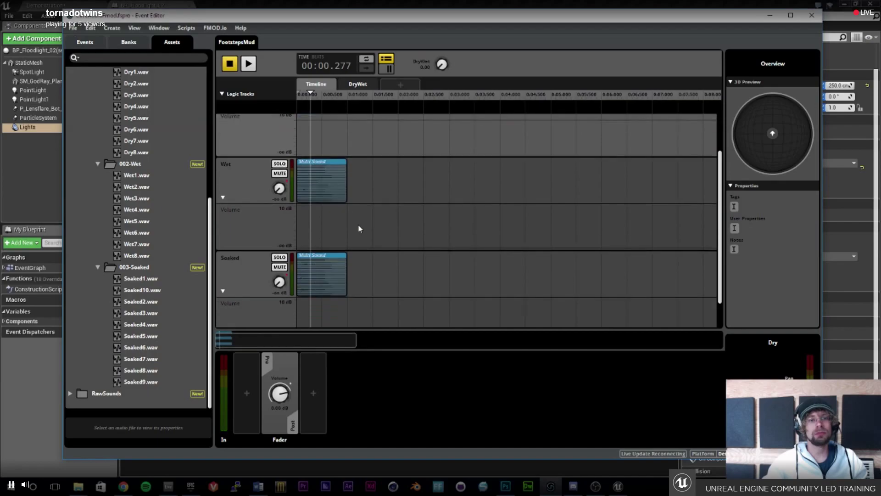
left_click(223, 260)
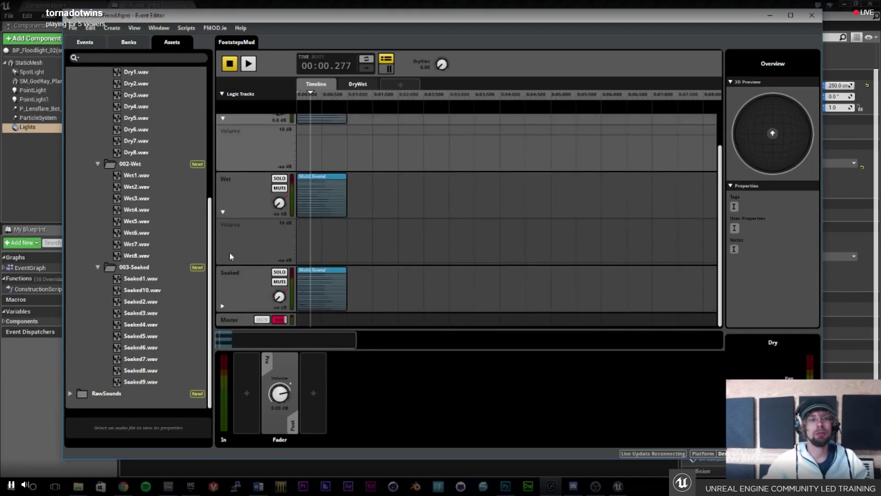
left_click(223, 212)
left_click(224, 161)
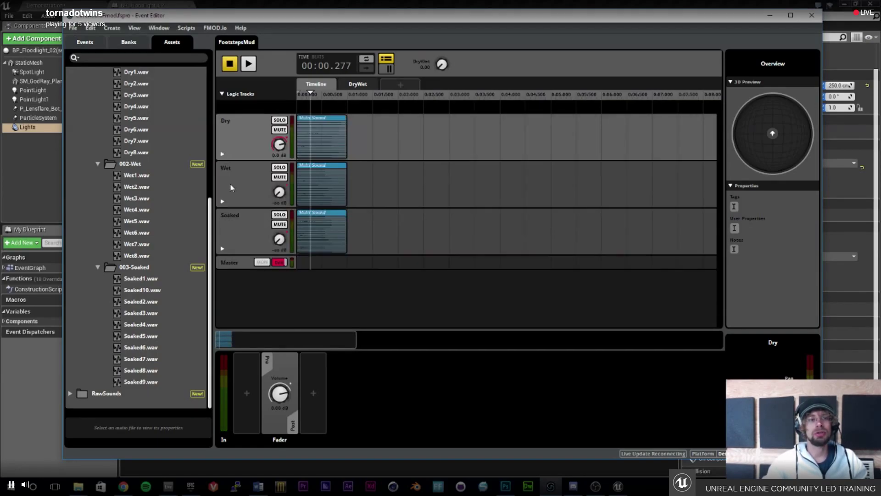
Add an audio track below the Soaked track and place LeatherDrop.wav from Footsteps/Extra at its start.
scroll(101, 255, "up", 4)
left_click(99, 200)
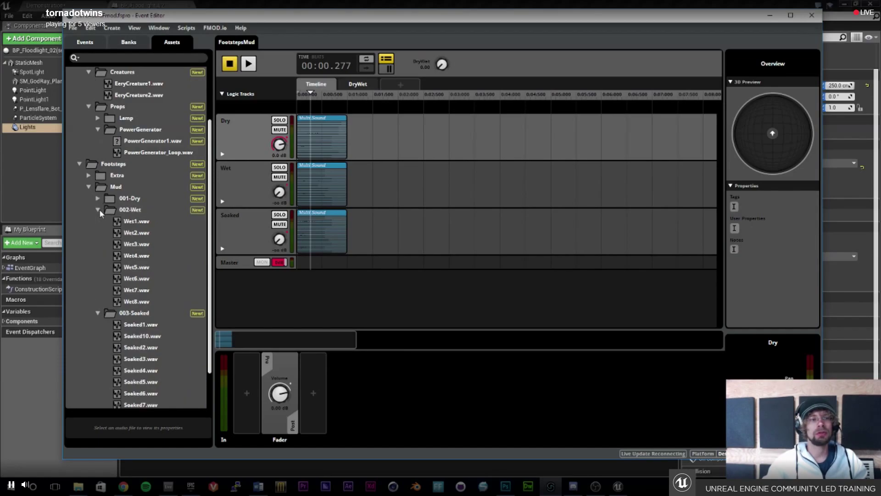
left_click(99, 211)
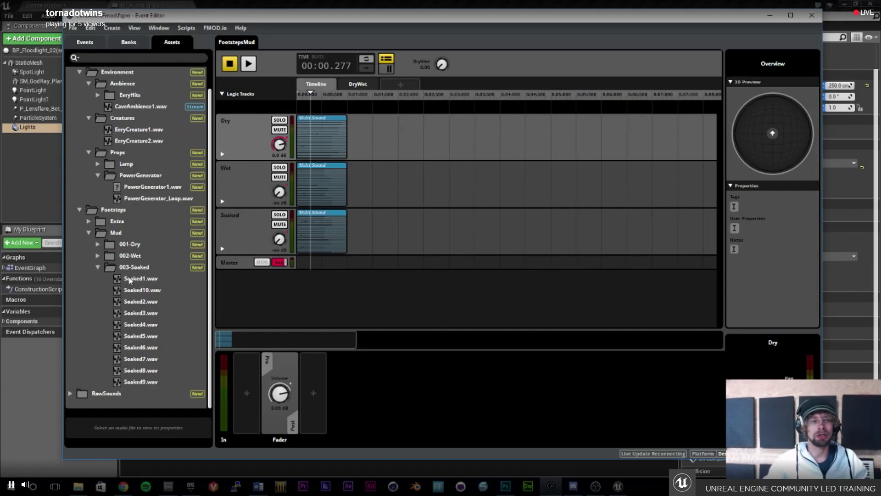
left_click(88, 222)
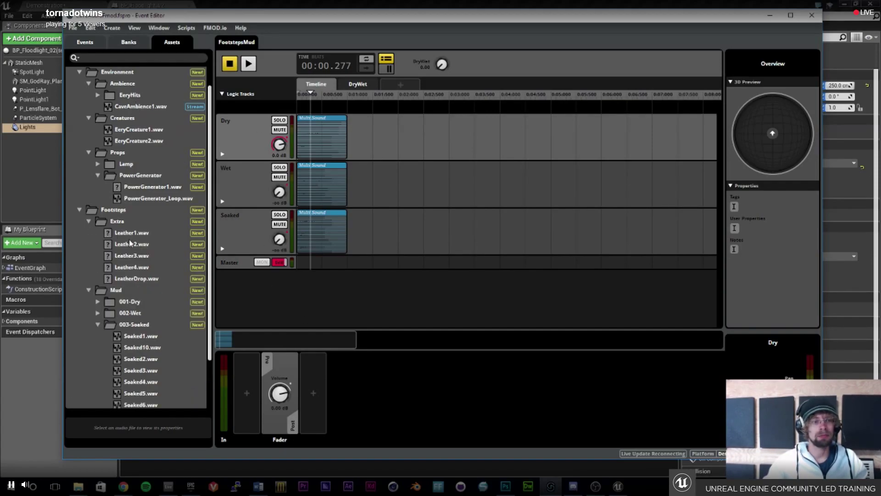
right_click(256, 237)
left_click(274, 241)
left_click_drag(127, 280, 318, 279)
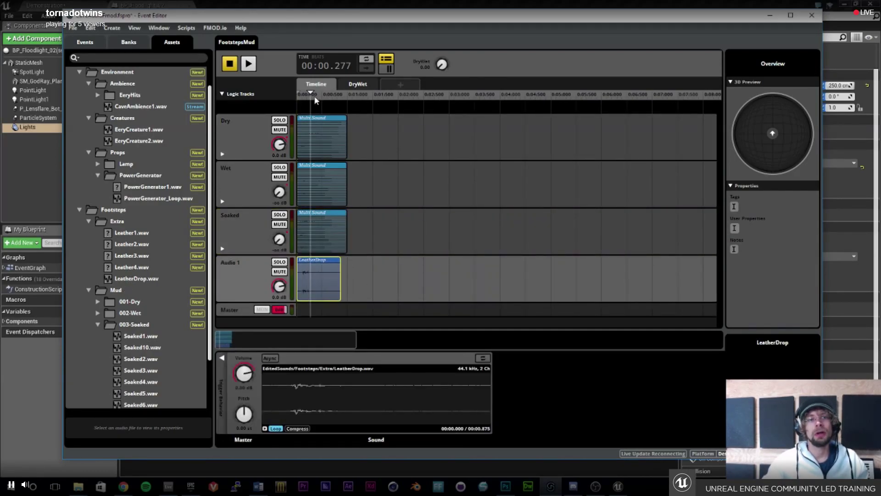
During playback, lower the LeatherDrop track's volume to -7.5 dB and check the mix with DryWet raised to 0.76.
key("space")
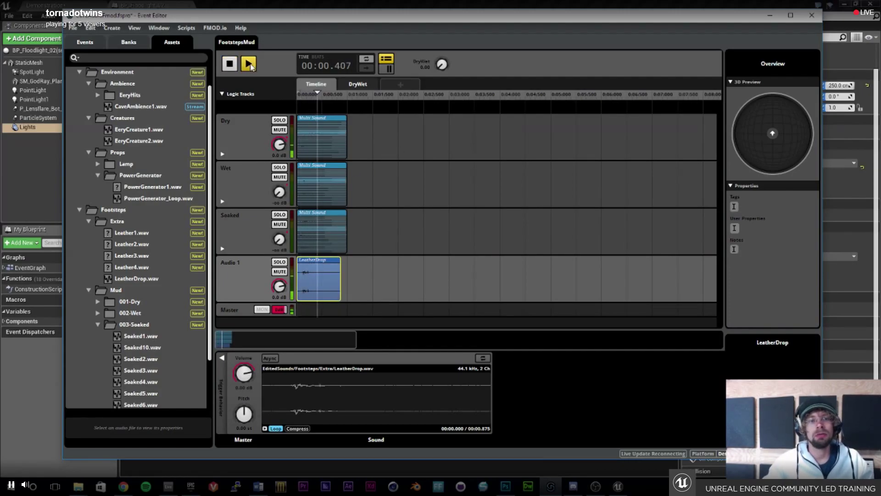
left_click_drag(279, 286, 278, 300)
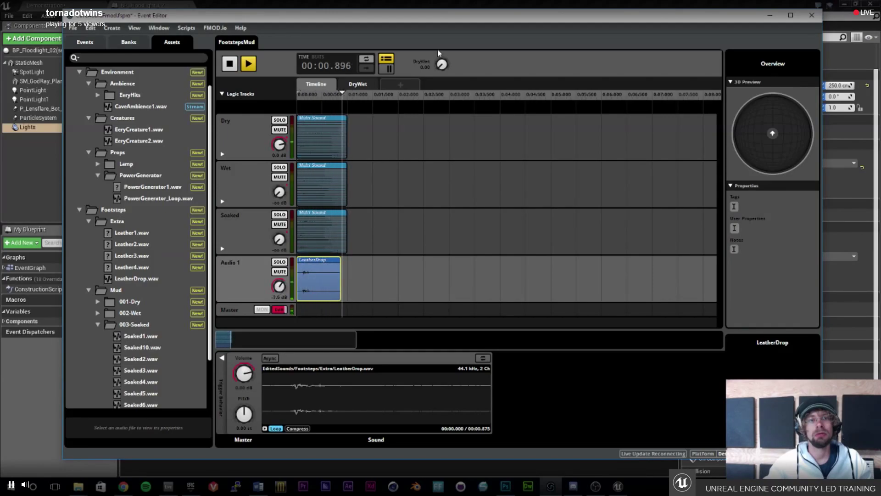
left_click_drag(445, 65, 446, 47)
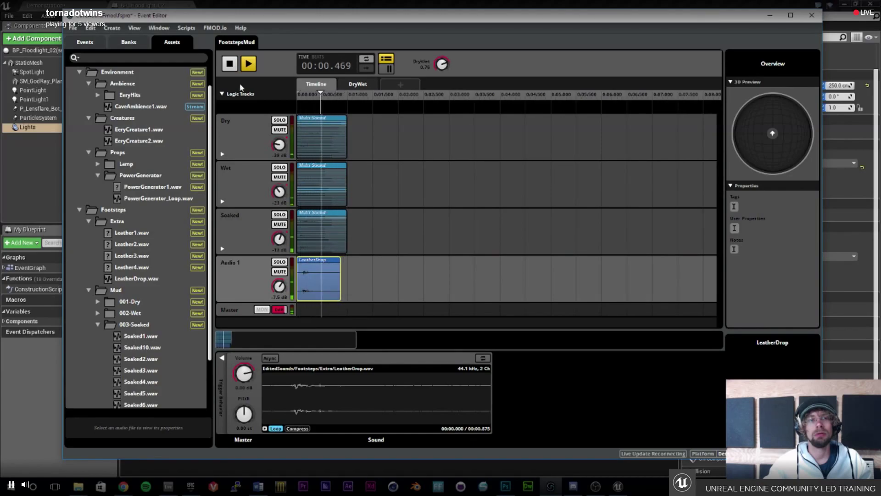
left_click(230, 64)
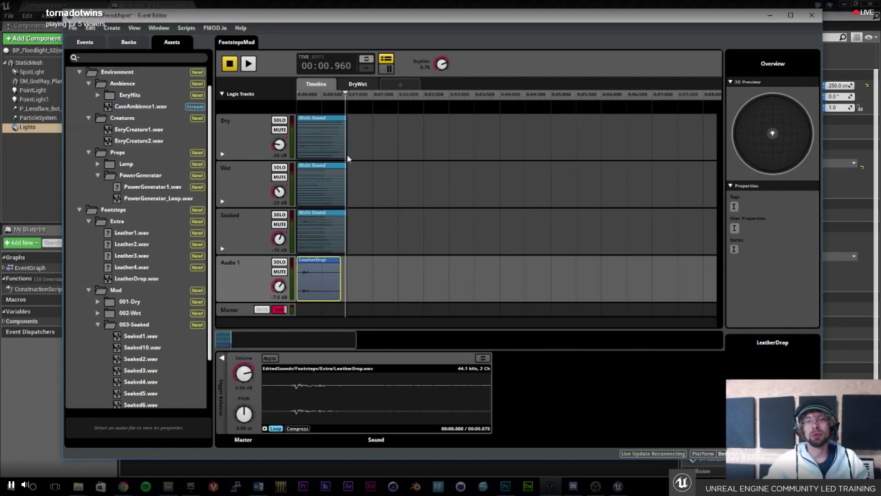
Add fade-outs to the ends of the Soaked and Wet tracks' Multi Sounds.
left_click(311, 148)
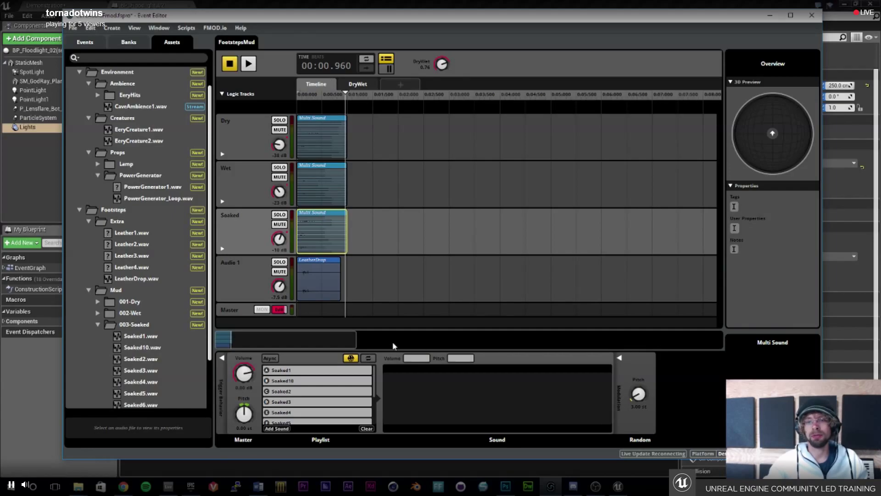
left_click_drag(357, 341, 249, 341)
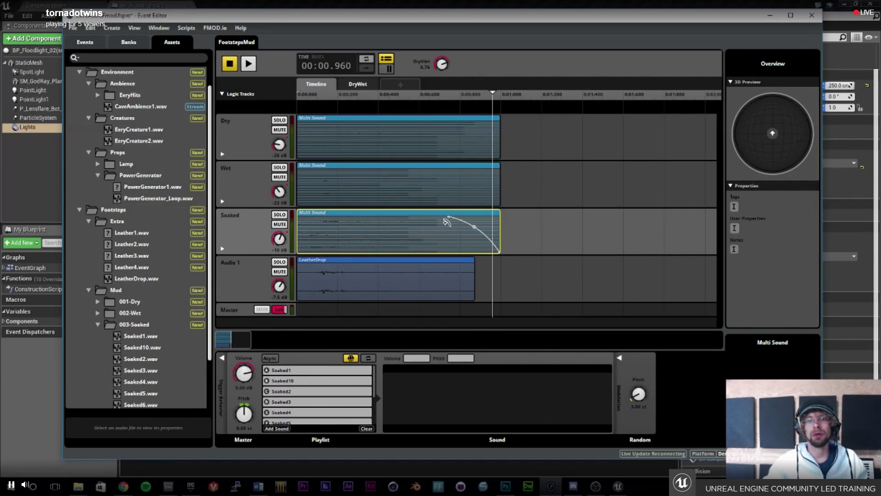
left_click_drag(502, 169, 451, 175)
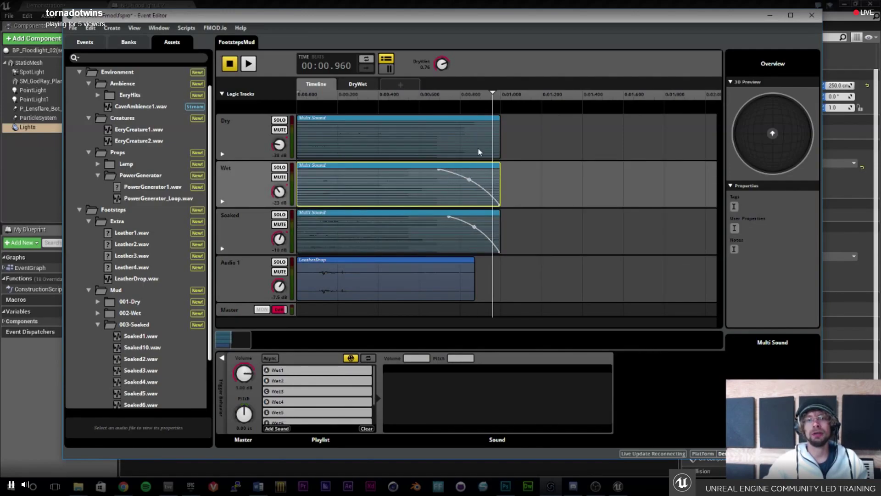
Shorten the three Multi Sounds and LeatherDrop to about 0.4 s, with fade-outs on the Dry Multi Sound and LeatherDrop as well.
left_click_drag(502, 127, 383, 137)
left_click_drag(499, 180, 376, 180)
left_click_drag(383, 138, 377, 138)
left_click_drag(500, 222, 377, 225)
left_click_drag(473, 279, 378, 275)
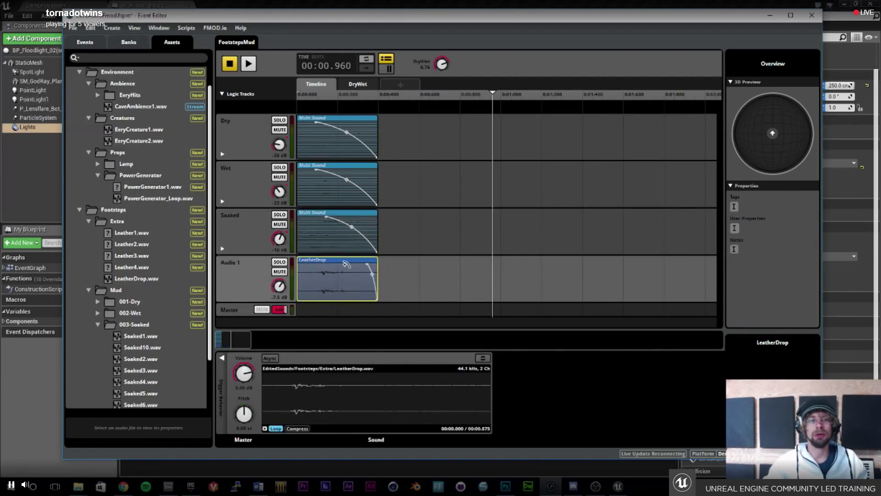
Play the shortened footsteps from the start while lowering DryWet to 0.19, and stop playback.
left_click_drag(347, 95, 279, 99)
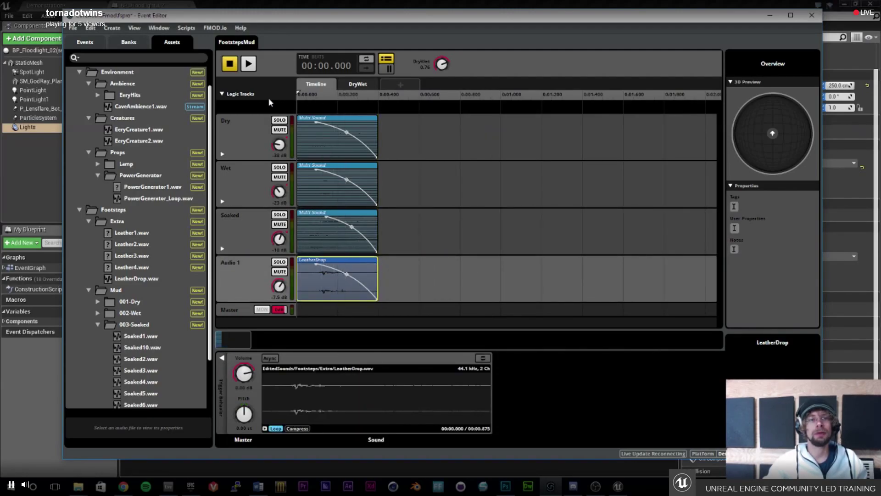
left_click(247, 64)
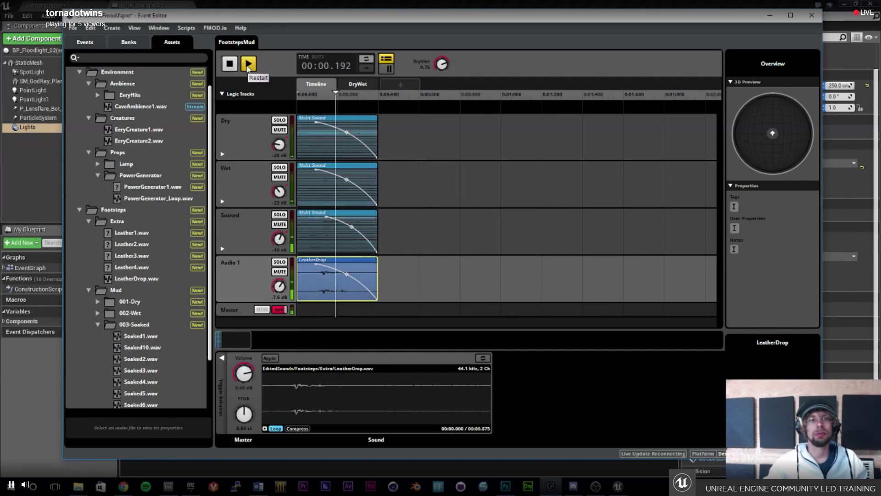
left_click_drag(442, 64, 441, 85)
left_click(230, 64)
Save the FMOD project and build its banks.
left_click(72, 27)
left_click(83, 80)
left_click(73, 28)
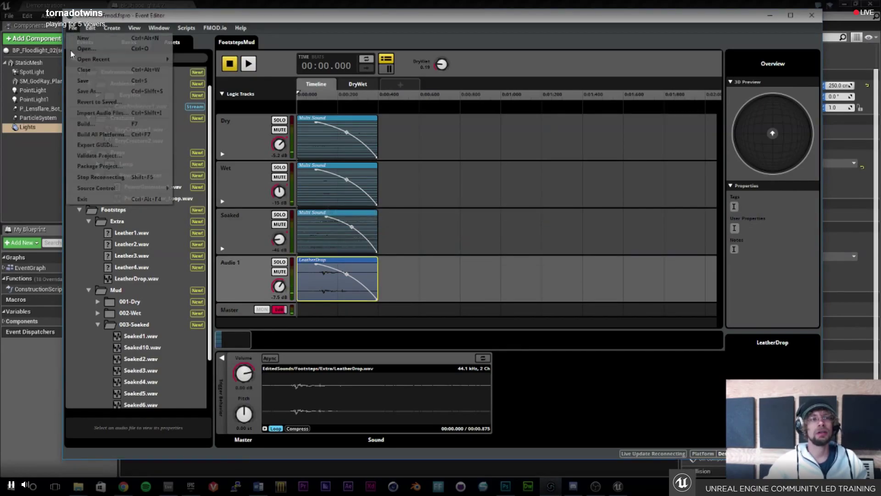
left_click(85, 122)
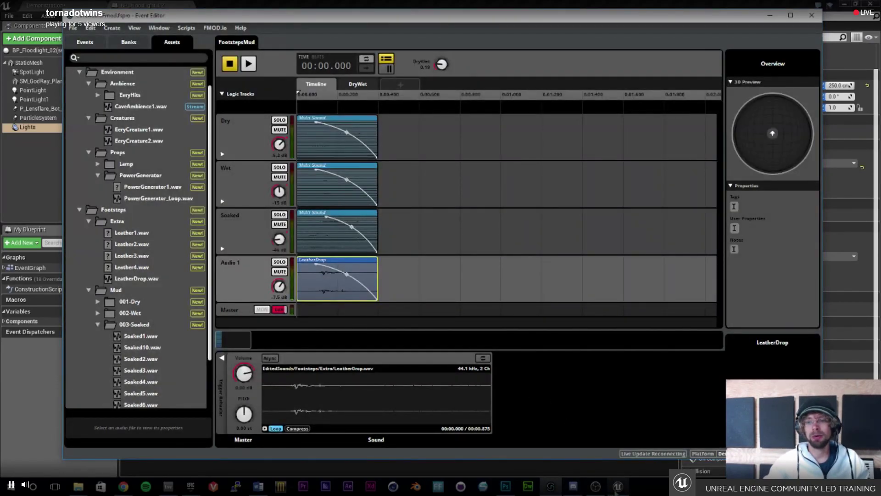
Switch to the Unreal Editor's Demonstration level and open the third-person character blueprint from ThirdPersonBP/Blueprints.
left_click(618, 487)
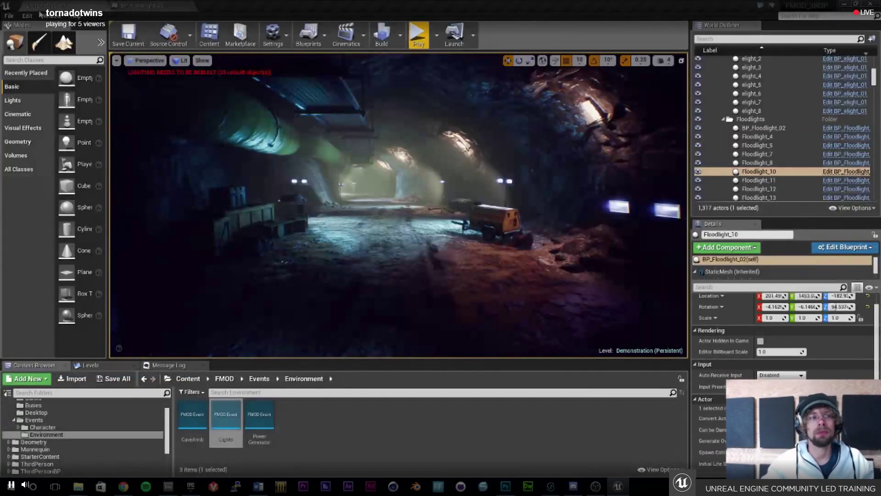
left_click(45, 5)
key("w")
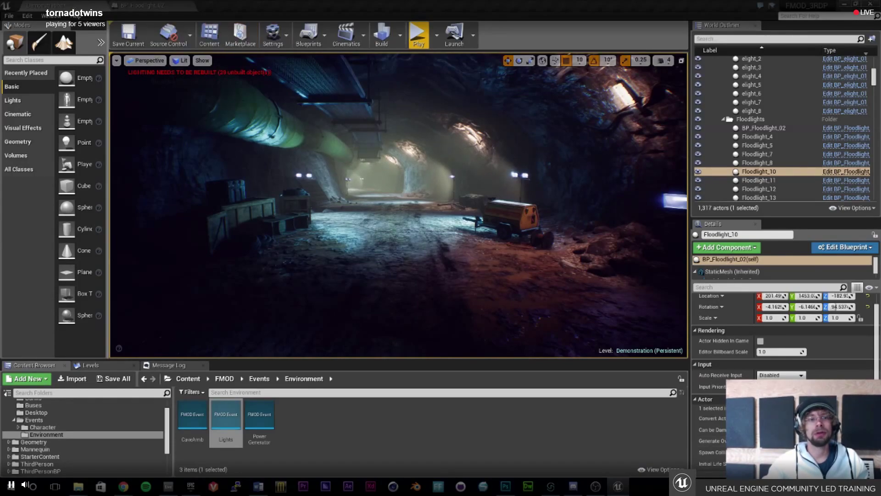
left_click_drag(269, 359, 268, 330)
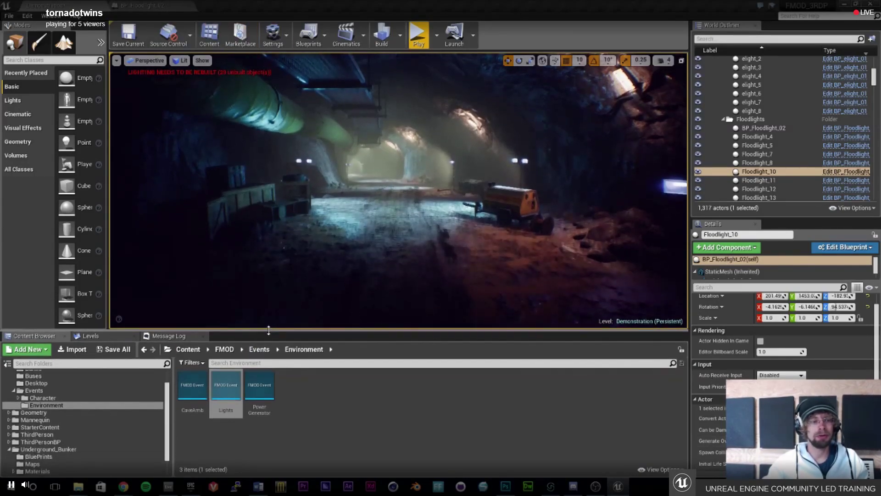
scroll(67, 419, "down", 1)
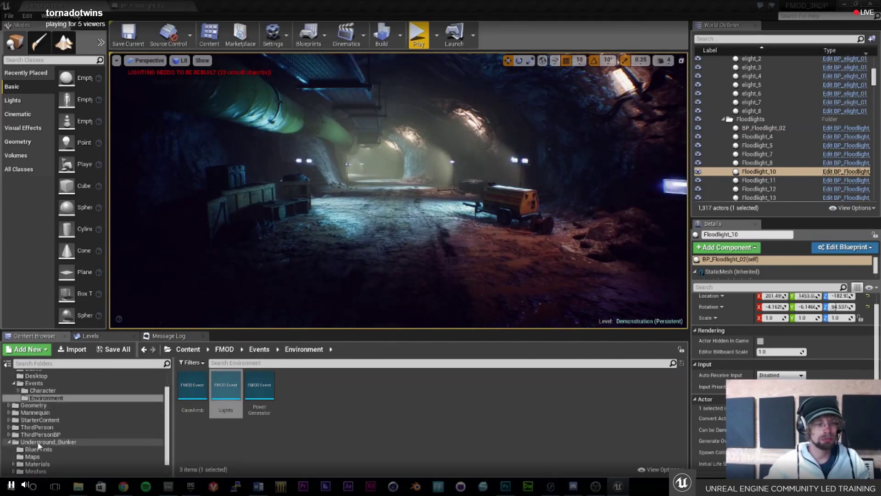
left_click(37, 435)
double_click(193, 385)
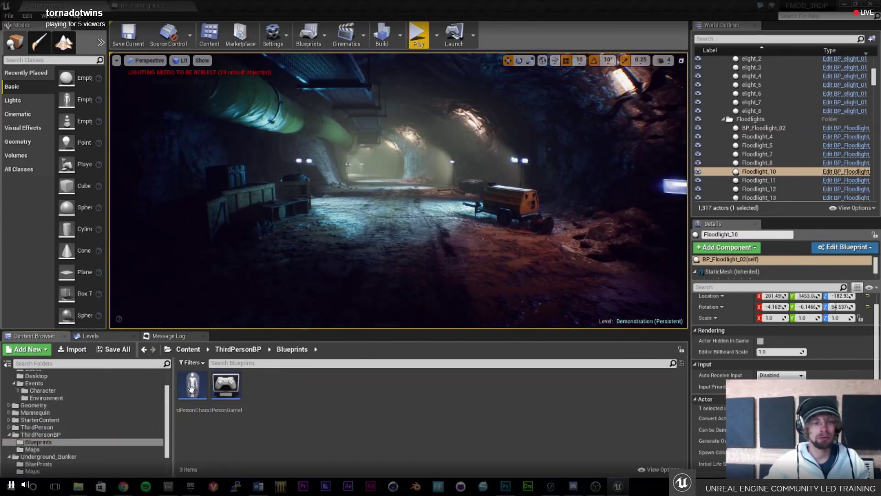
Open the ThirdPersonCharacter blueprint and add a public float variable named FootstepWetness.
double_click(191, 386)
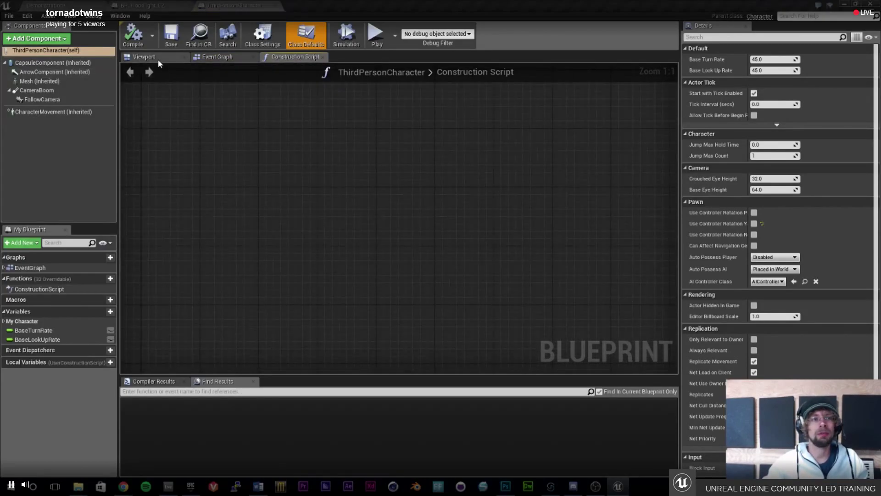
left_click(101, 312)
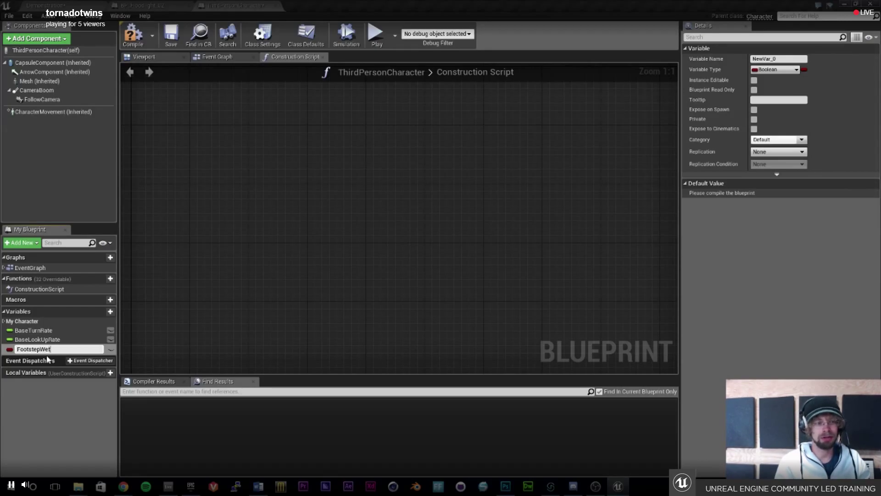
key("Return")
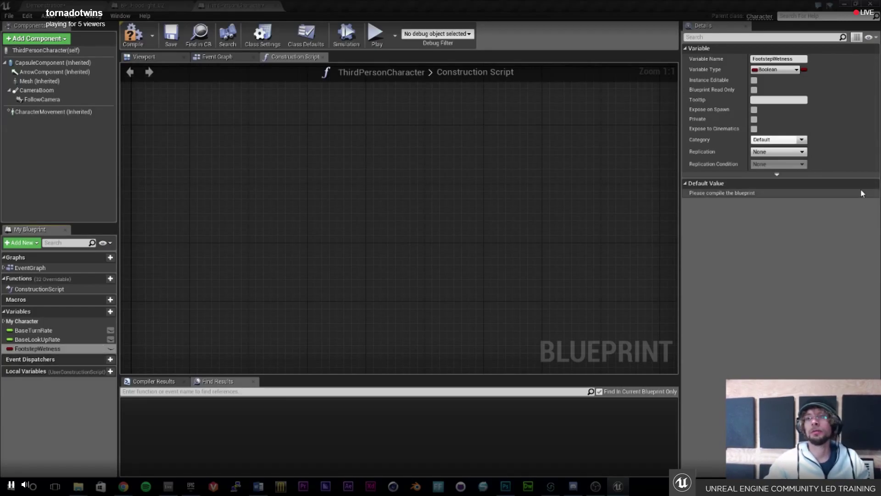
left_click(775, 69)
left_click(770, 120)
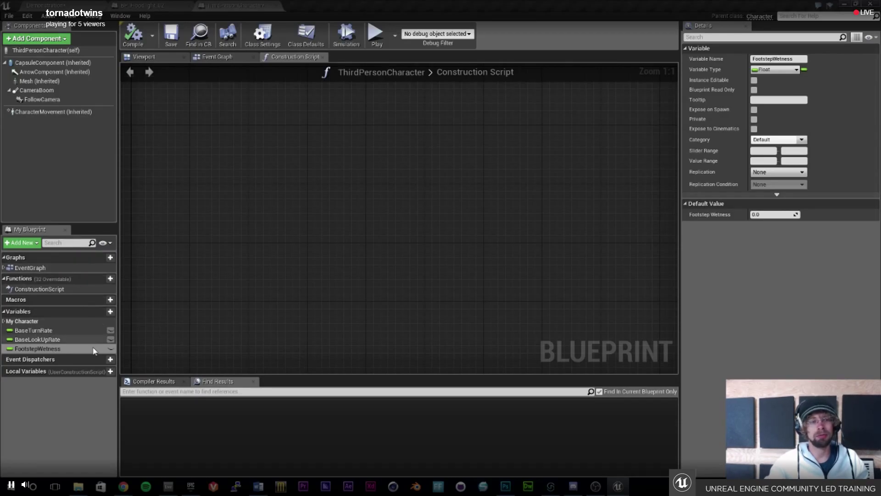
left_click(111, 349)
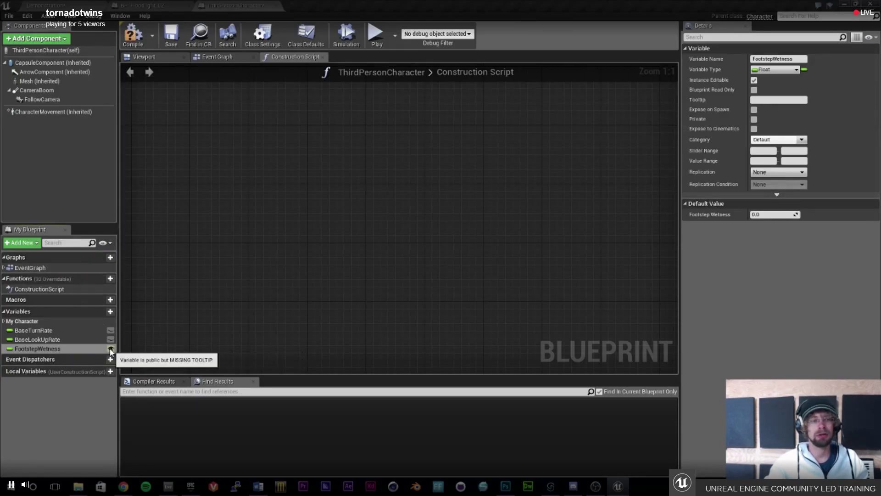
Add a new graph named getFootstepWetness and place a getter for the FootstepWetness variable in it.
left_click(111, 257)
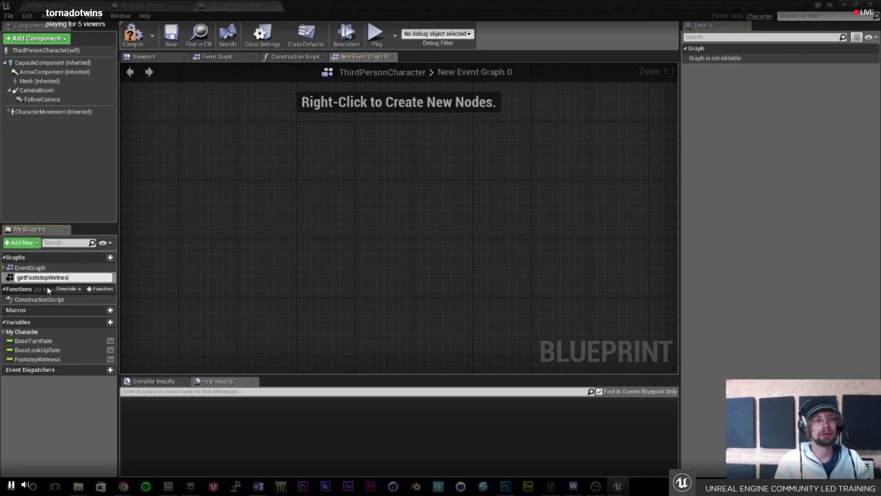
type("getFootstepWetness")
key("Return")
left_click_drag(33, 358, 354, 213)
left_click(331, 191)
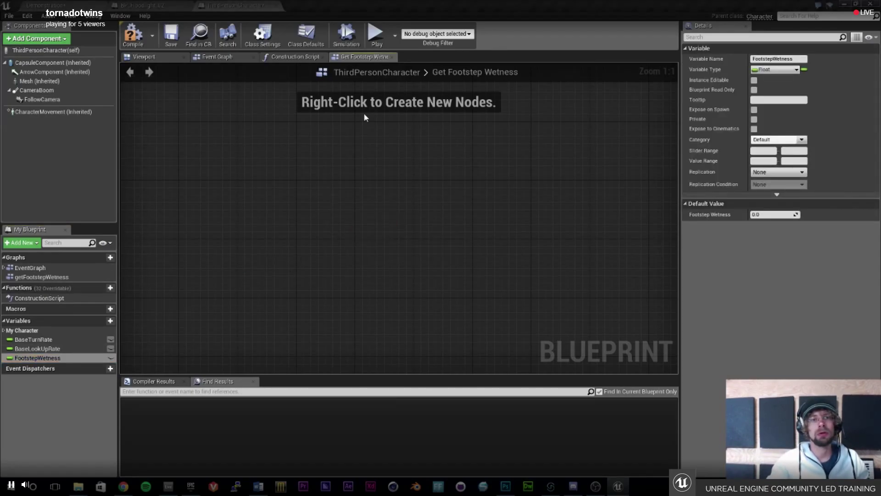
scroll(272, 241, "down", 6)
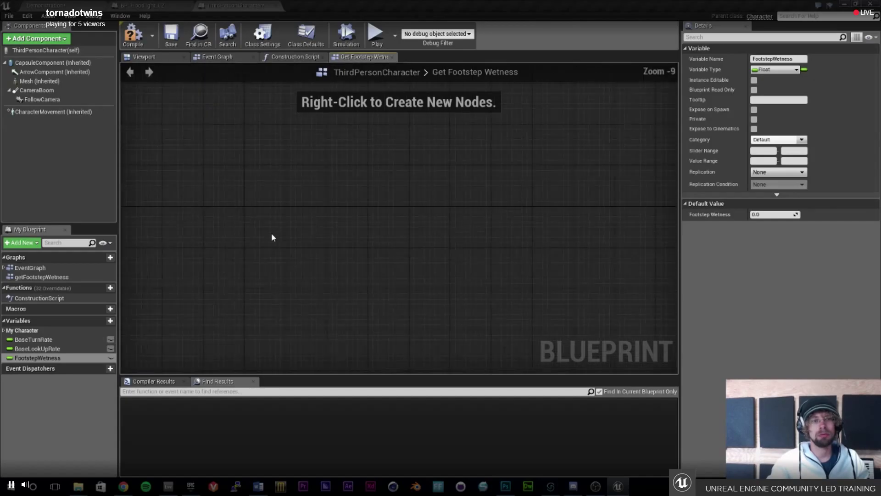
right_click(312, 176)
left_click(294, 227)
left_click_drag(22, 357, 358, 218)
left_click(374, 229)
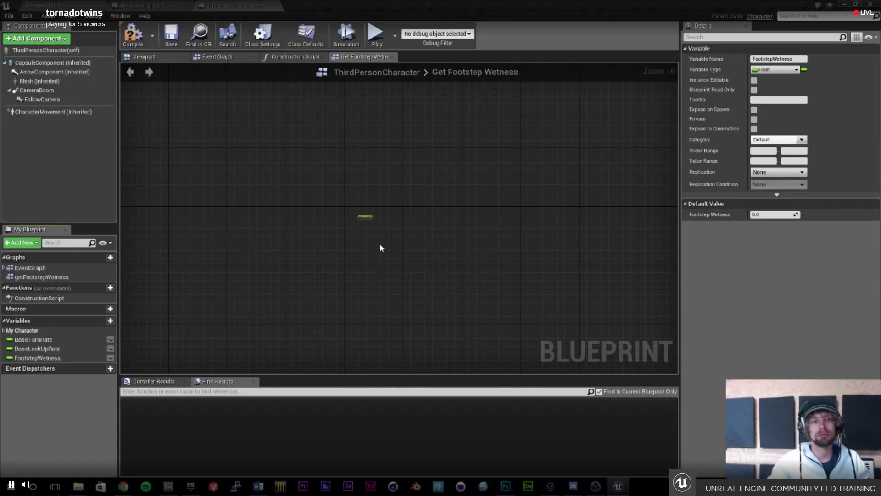
Try to find a return node, both from the FootstepWetness getter's output and among the graph's general actions.
scroll(365, 219, "up", 6)
left_click_drag(389, 232, 452, 212)
type("return")
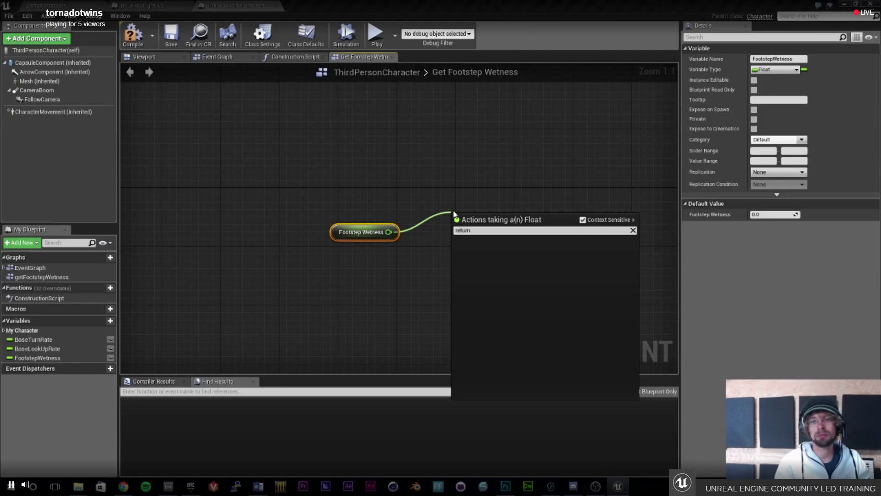
key("Escape")
right_click(461, 207)
type("return")
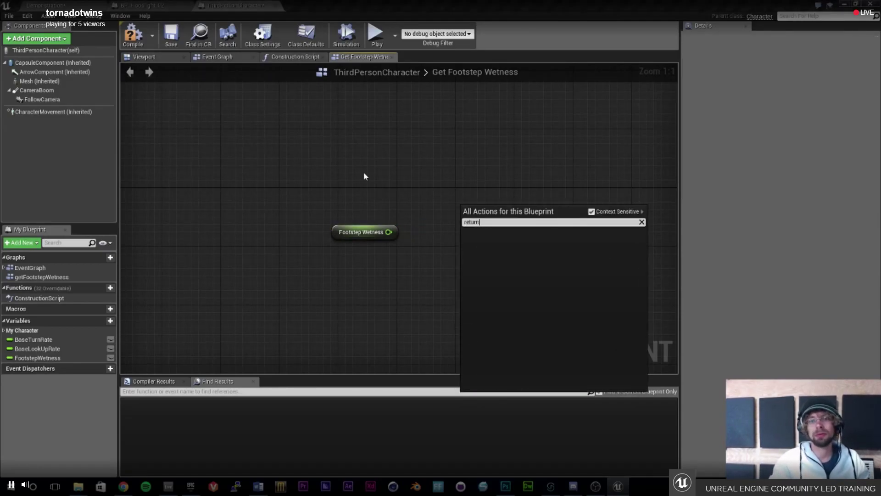
key("Escape")
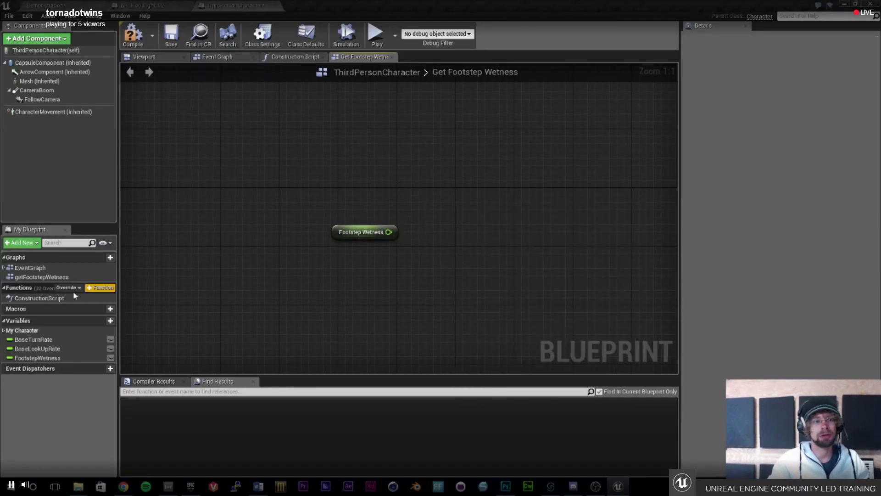
Delete the FootstepWetness getter node and remove the getFootstepWetness graph from the blueprint.
left_click(37, 277)
left_click_drag(402, 198, 439, 198)
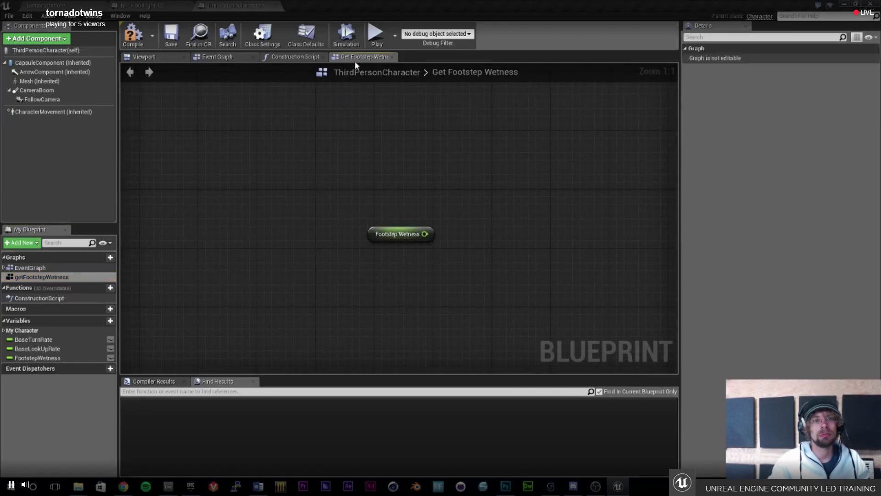
left_click(394, 235)
key("Delete")
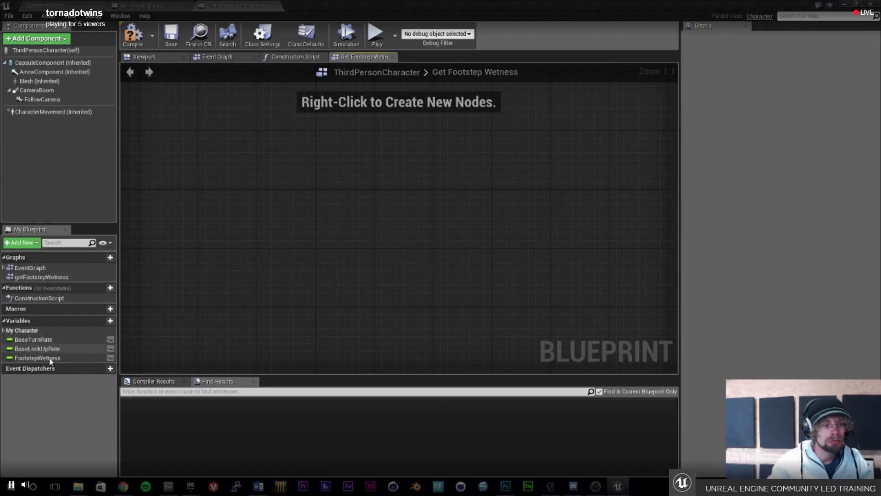
right_click(42, 277)
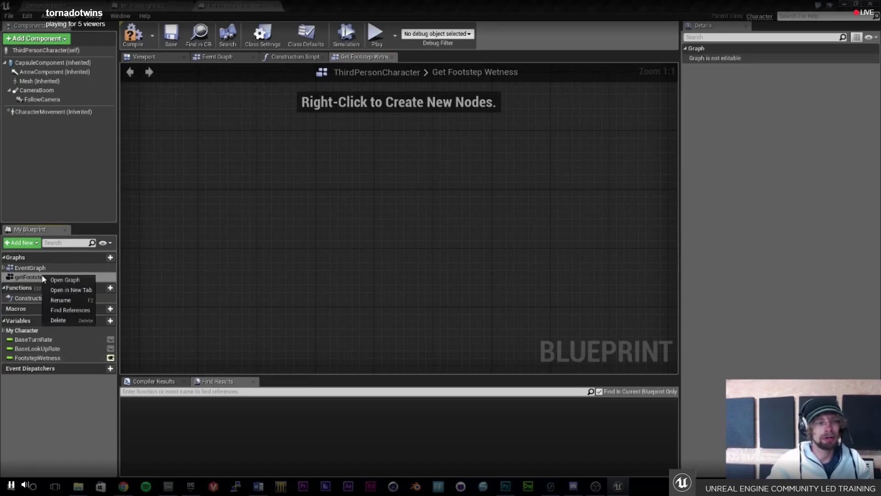
left_click(64, 311)
Compile the character blueprint and open the ThirdPersonRun animation from the level editor's Mannequin/Animations folder.
left_click(134, 36)
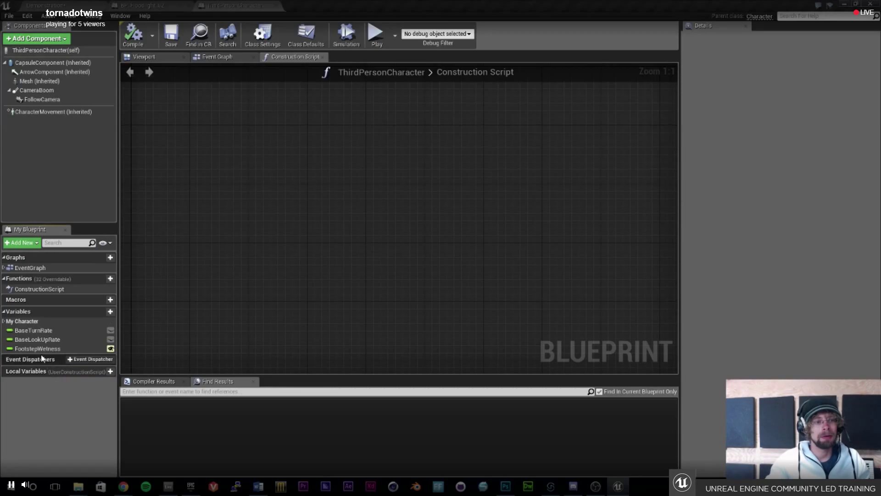
left_click(34, 5)
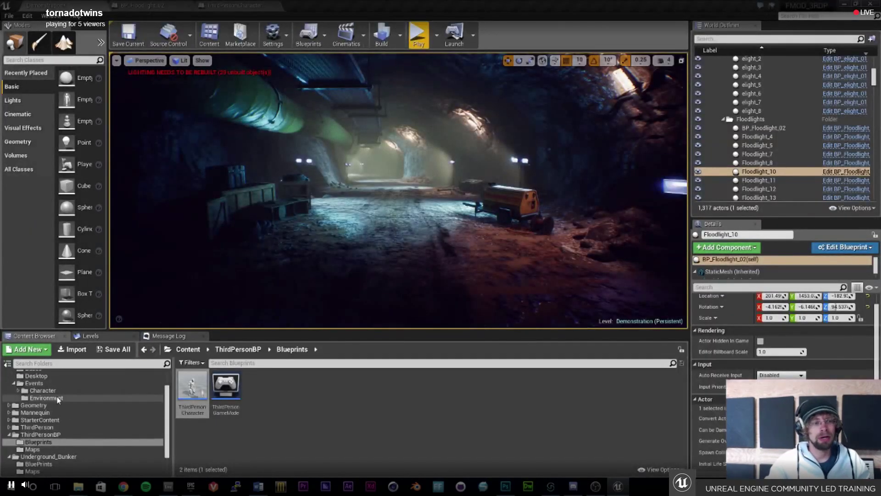
scroll(62, 384, "up", 1)
left_click(35, 427)
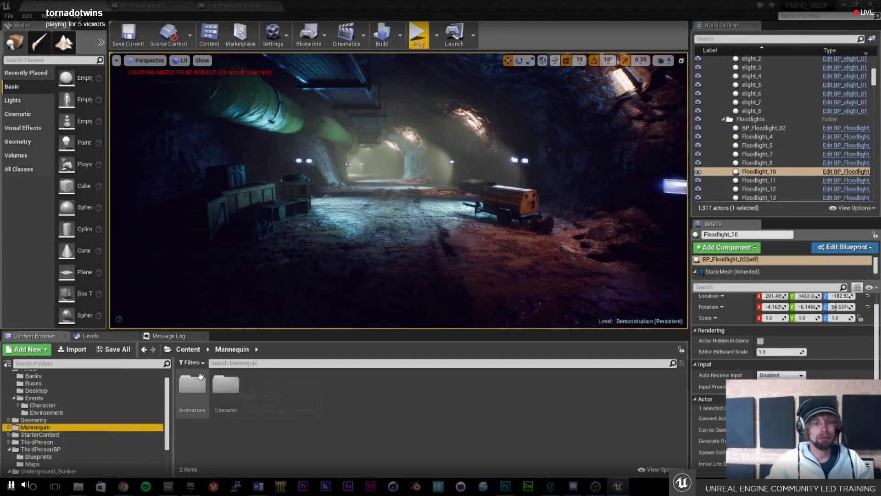
double_click(193, 386)
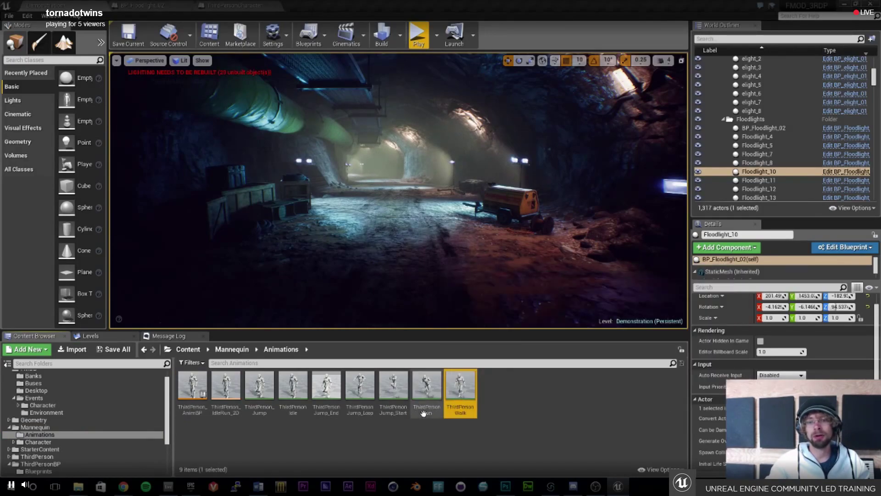
double_click(442, 388)
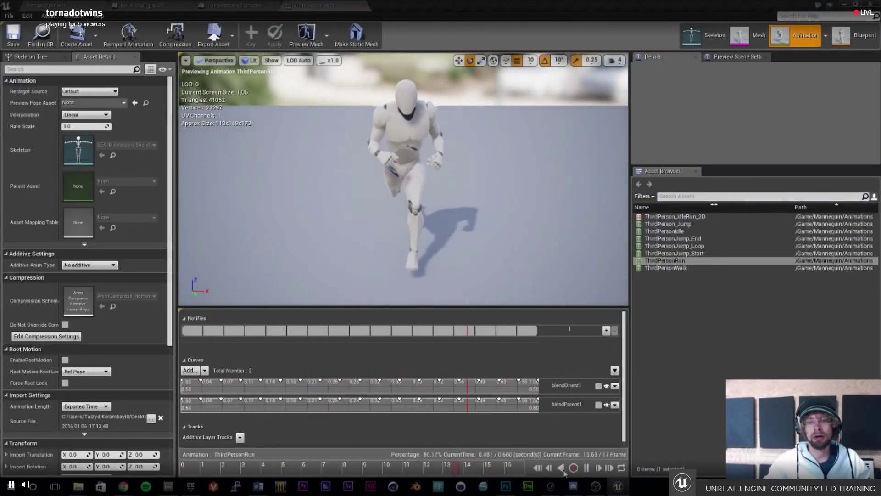
Pause the run animation, find the first footfall at about 0.20 s, and add a new notify named Footstep there.
left_click(586, 467)
left_click_drag(447, 211, 404, 248)
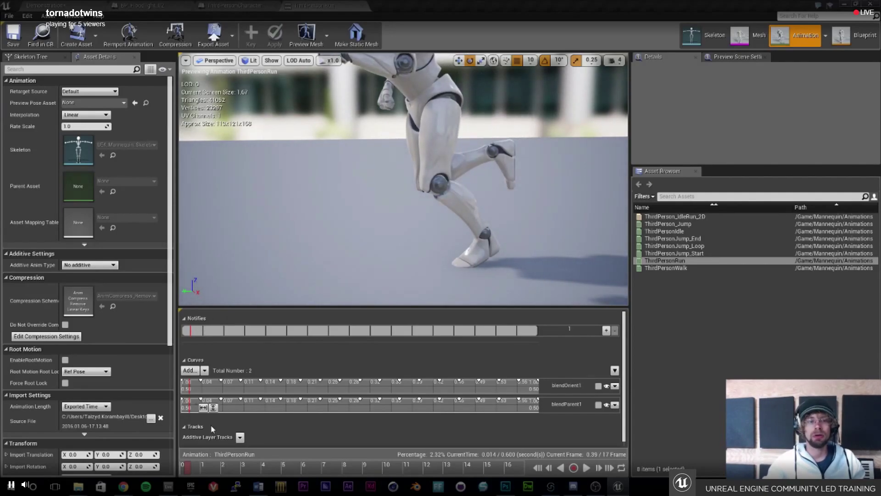
left_click_drag(200, 477, 297, 479)
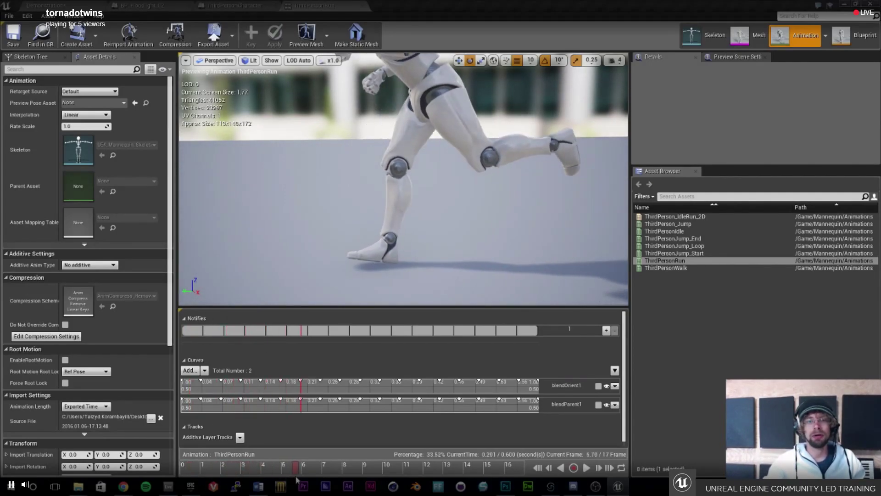
right_click(302, 336)
mouse_move(321, 345)
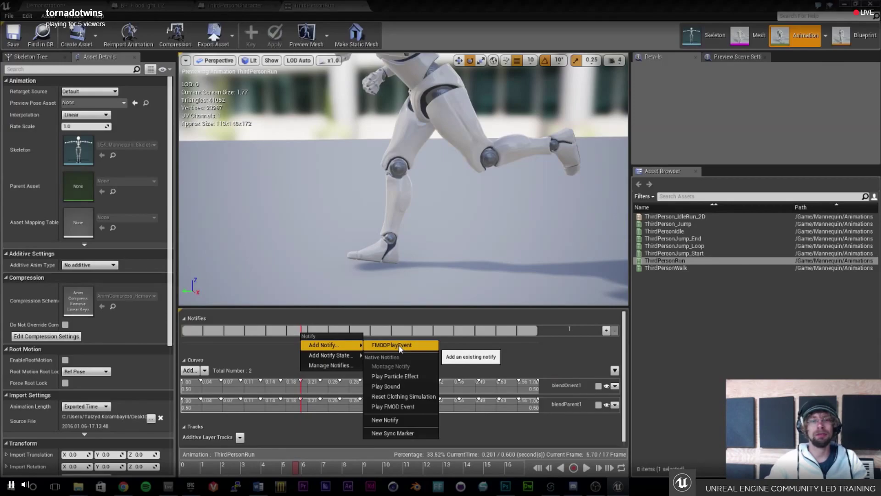
left_click(391, 420)
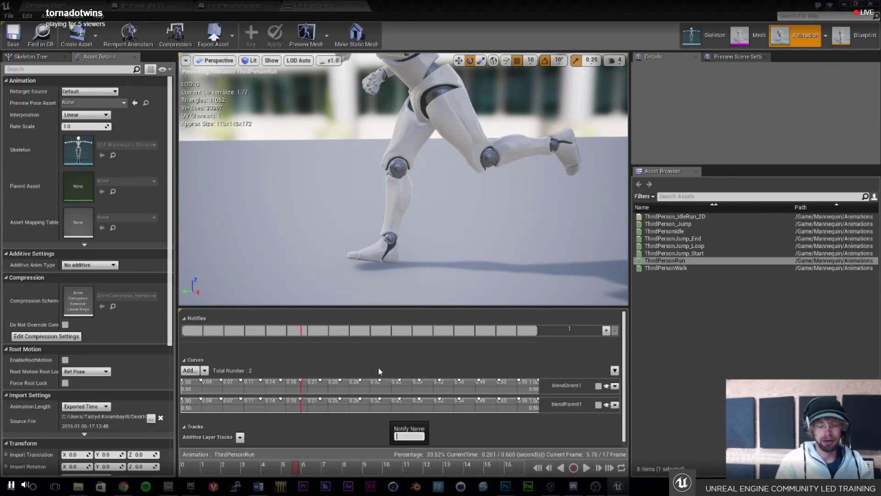
type("Footst")
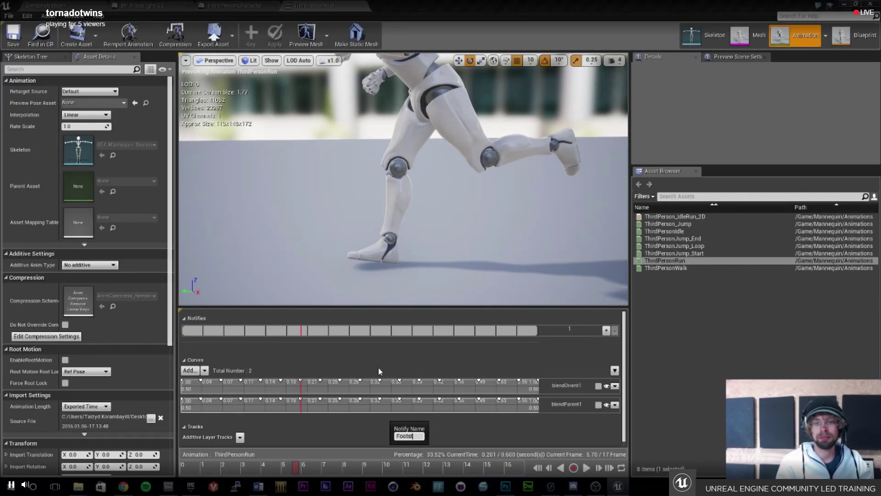
type("ep")
key("Return")
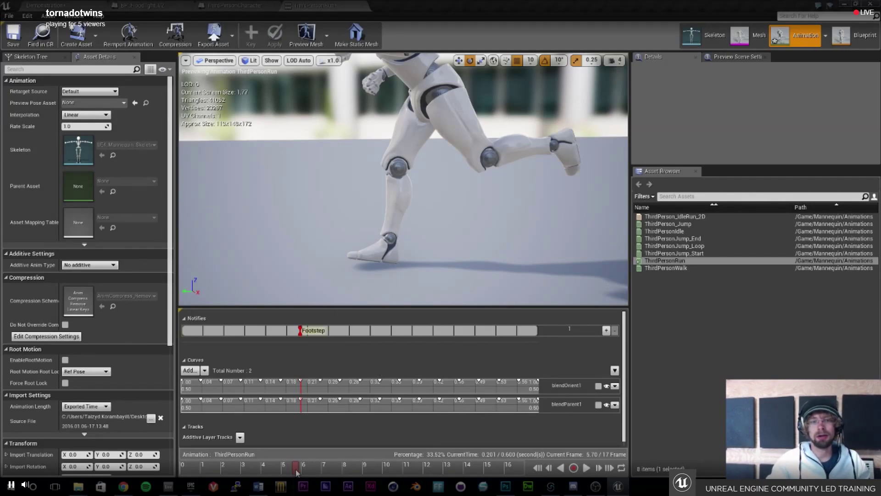
Add a second Footstep notify to the run animation at the other footfall, at about 0.52 s.
right_click(492, 332)
mouse_move(505, 338)
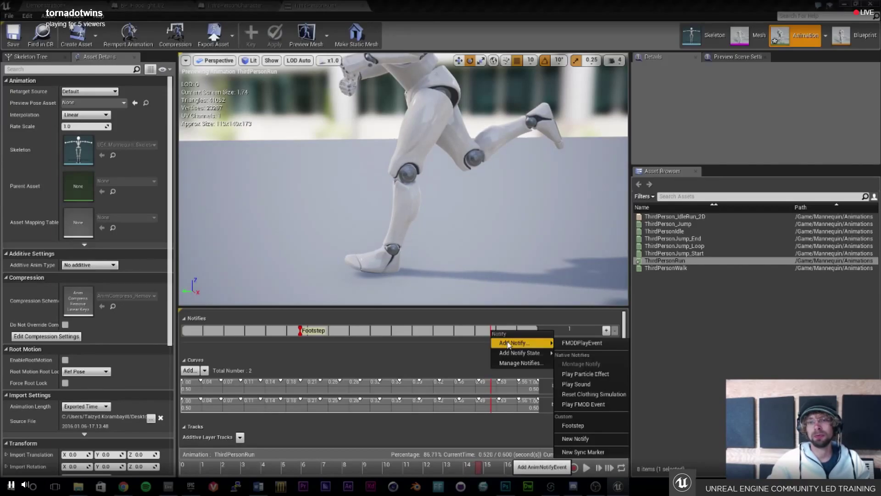
left_click(579, 419)
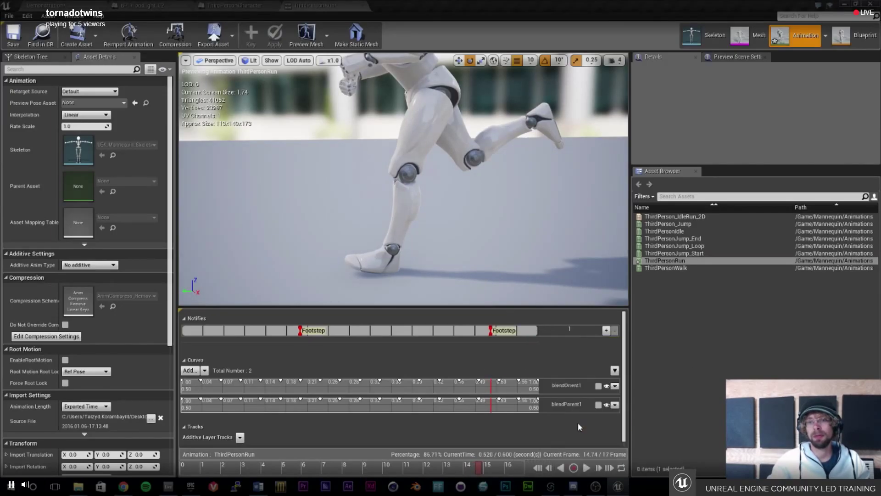
Open the ThirdPersonWalk animation and add Footstep notifies at its two footfalls, at about 0.31 s and 0.81 s.
double_click(665, 267)
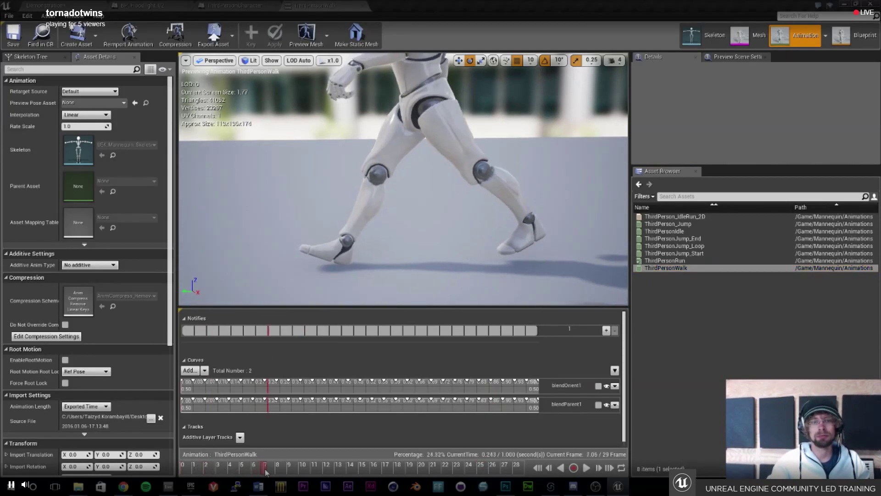
right_click(295, 334)
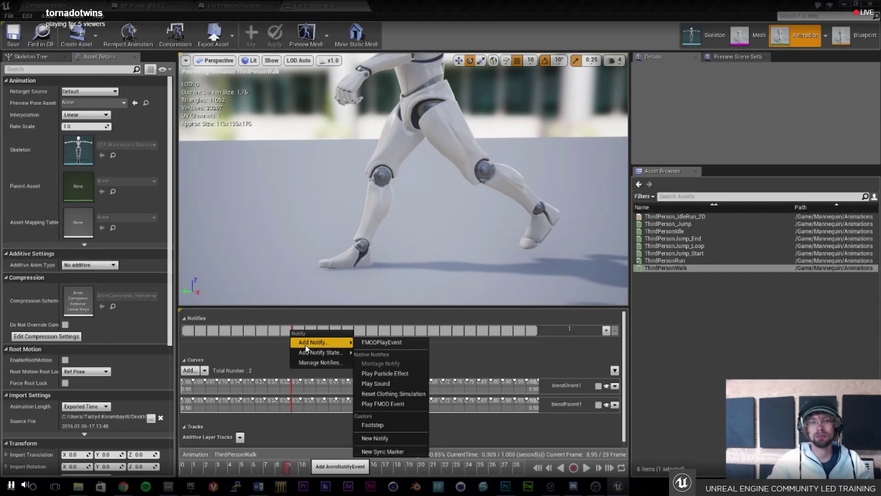
left_click(372, 425)
left_click_drag(295, 468, 461, 483)
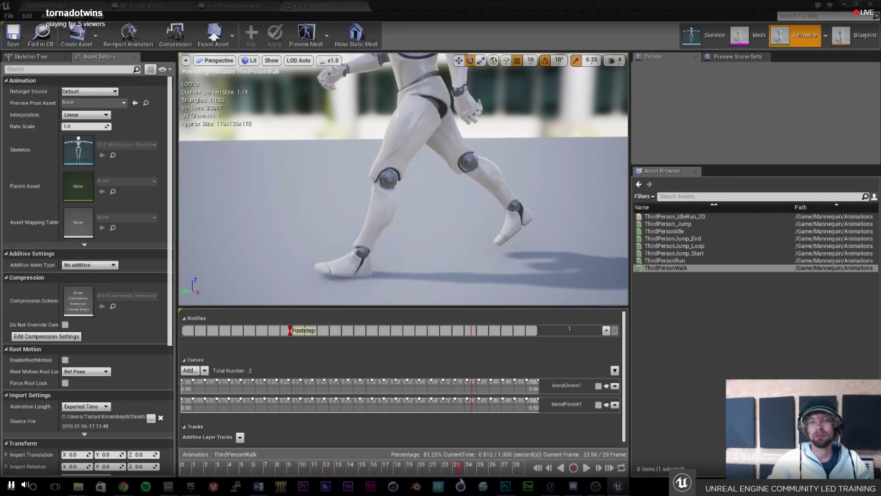
right_click(475, 334)
mouse_move(520, 343)
left_click(556, 425)
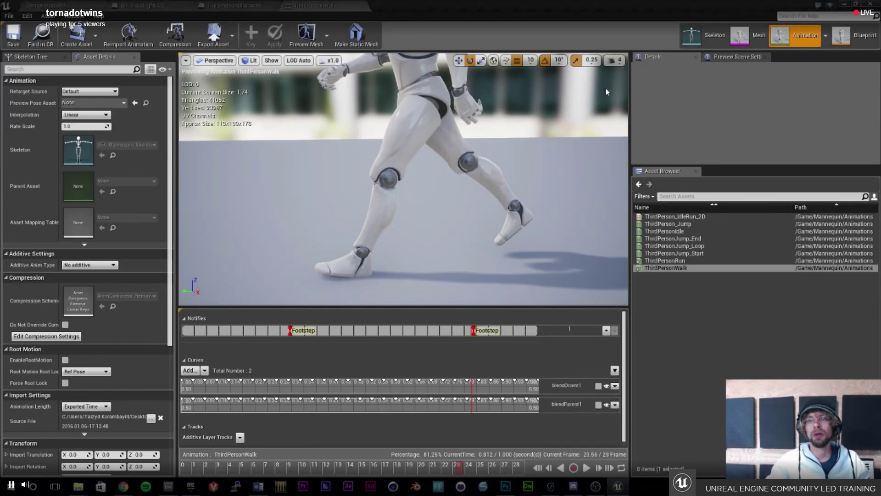
Save the walk animation and open the ThirdPerson_AnimBP event graph.
left_click(13, 36)
left_click(853, 37)
left_click(781, 55)
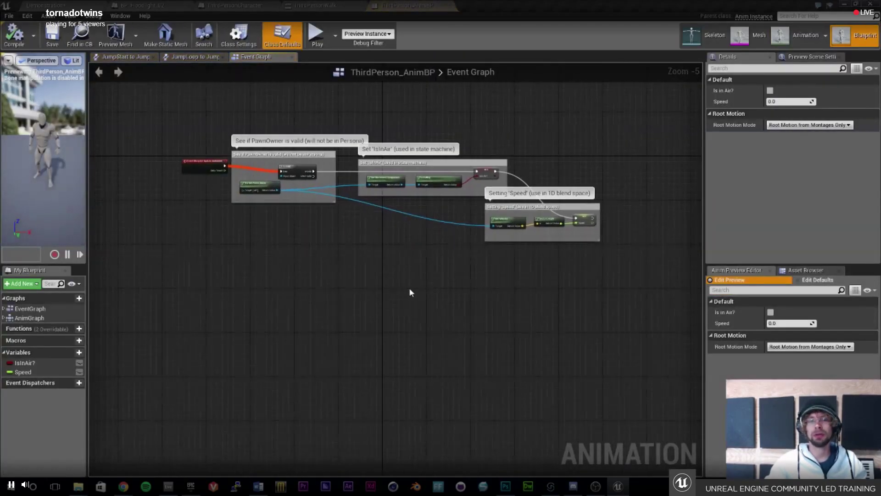
Add the Footstep anim notify event to an empty area of the event graph below the existing comment groups.
scroll(346, 282, "up", 1)
scroll(161, 348, "up", 1)
right_click(213, 313)
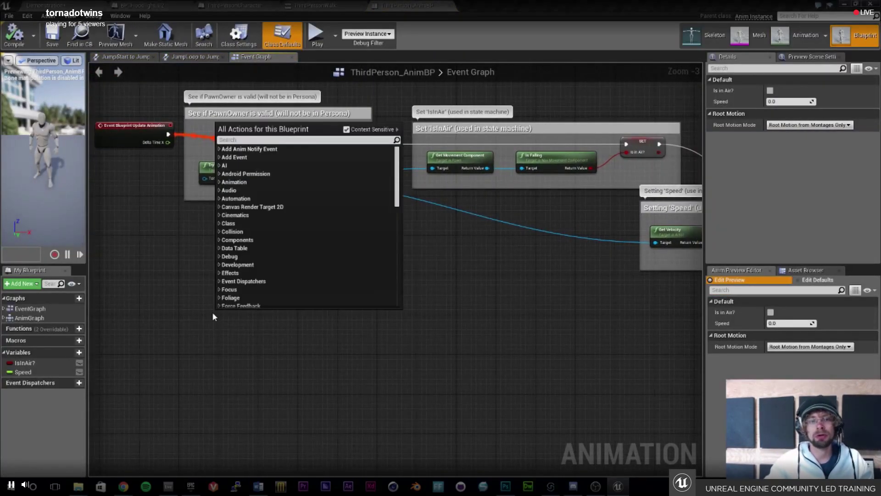
type("footst")
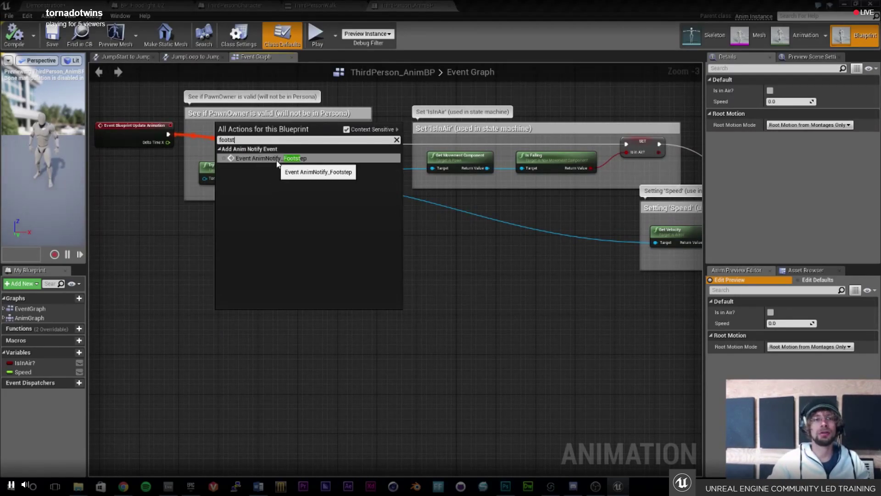
left_click(253, 159)
scroll(309, 260, "up", 4)
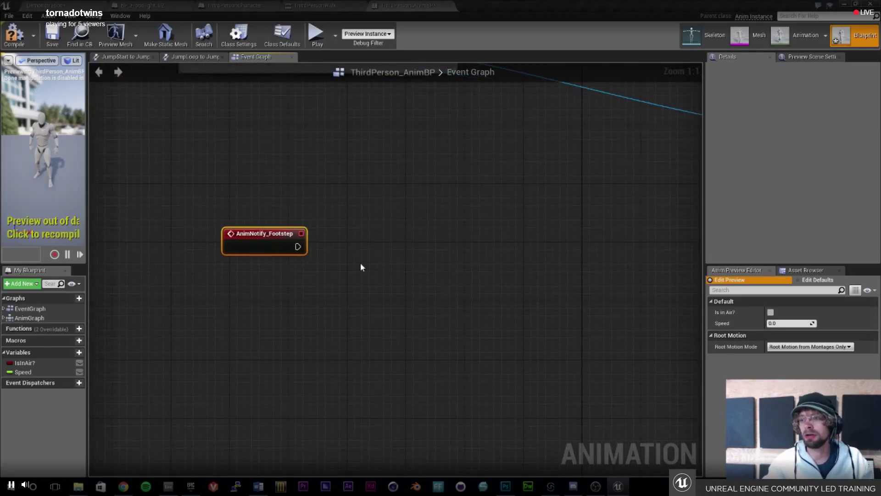
Add a Get Player Pawn node below the AnimNotify_Footstep event.
right_click(268, 306)
type("get p")
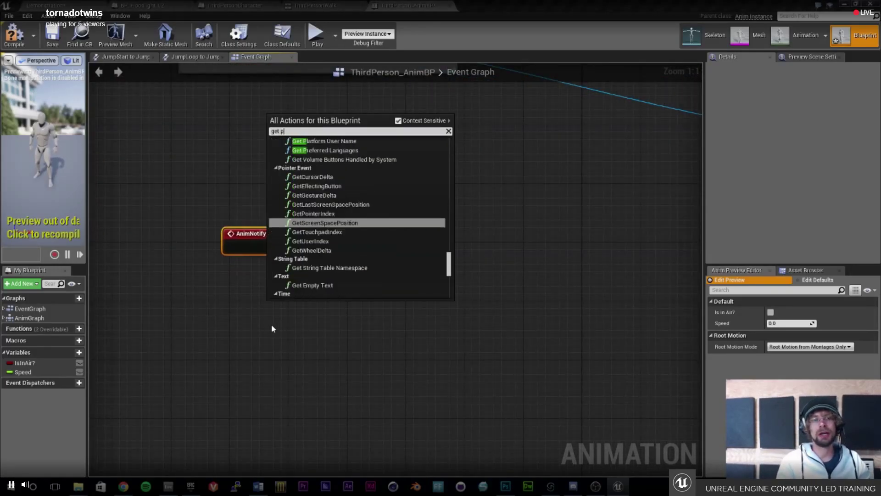
type("layer")
key("Return")
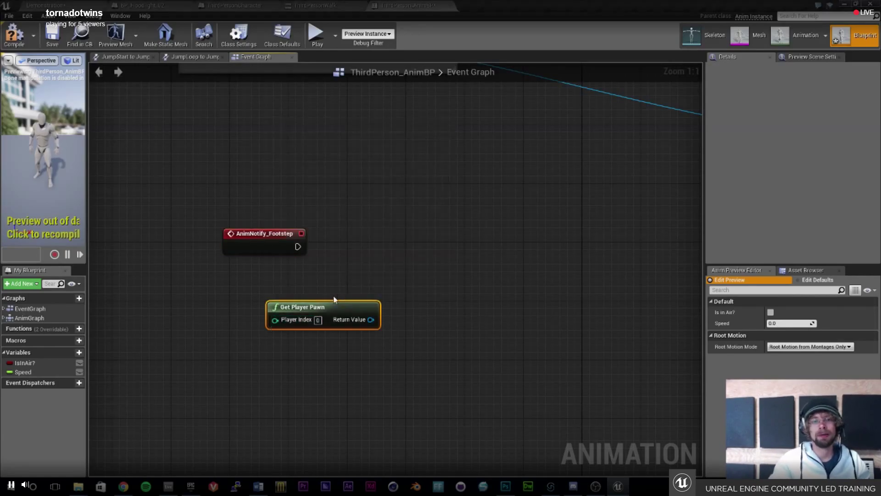
Cast the player pawn to ThirdPersonCharacter, where the FootstepWetness variable lives, and run the cast from the AnimNotify_Footstep event.
left_click(322, 6)
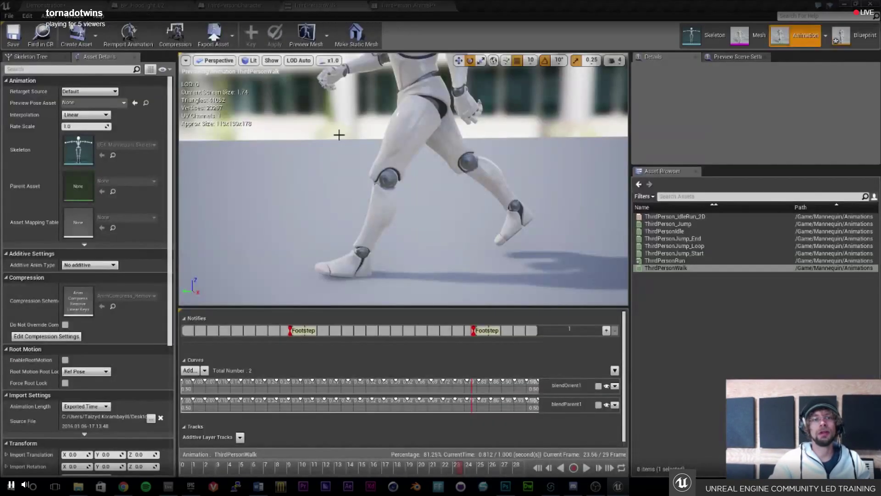
left_click(238, 6)
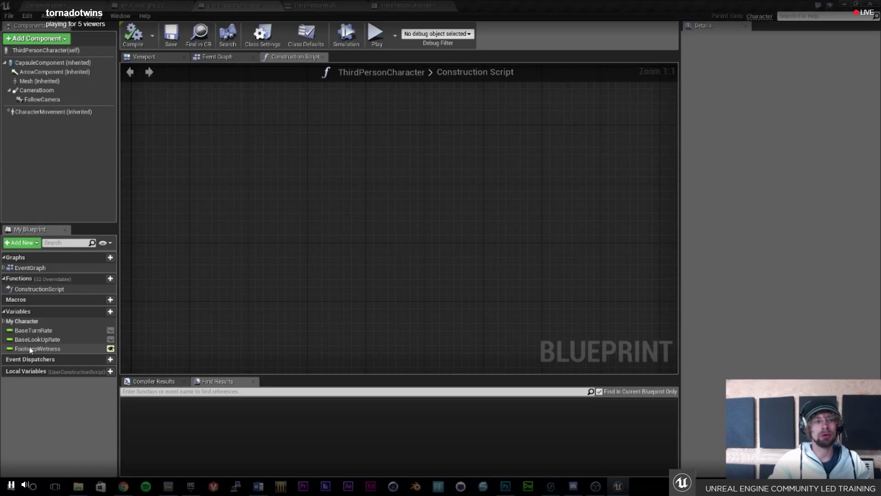
left_click(384, 5)
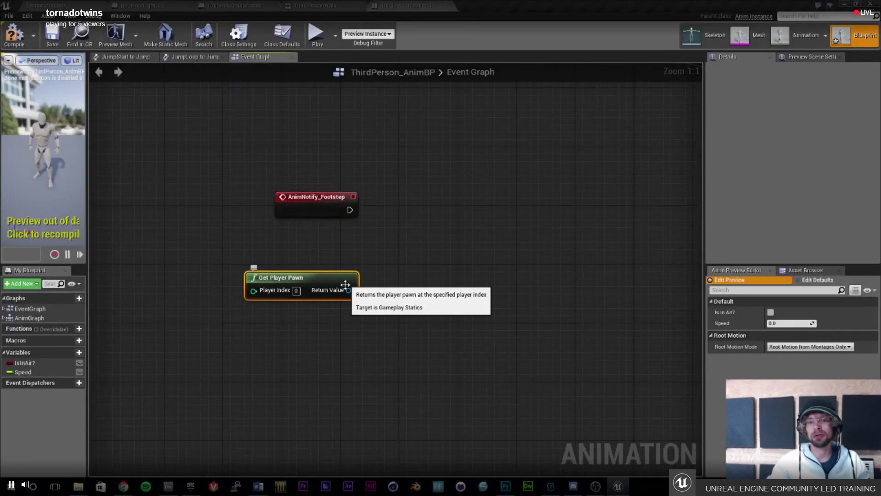
left_click_drag(350, 290, 435, 213)
type("st to")
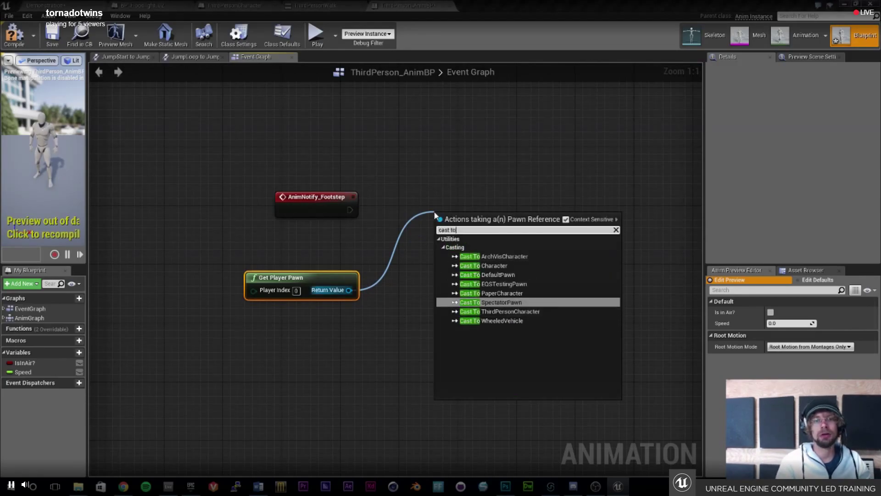
key("Down")
key("Return")
left_click_drag(496, 241, 450, 207)
left_click_drag(350, 210, 400, 202)
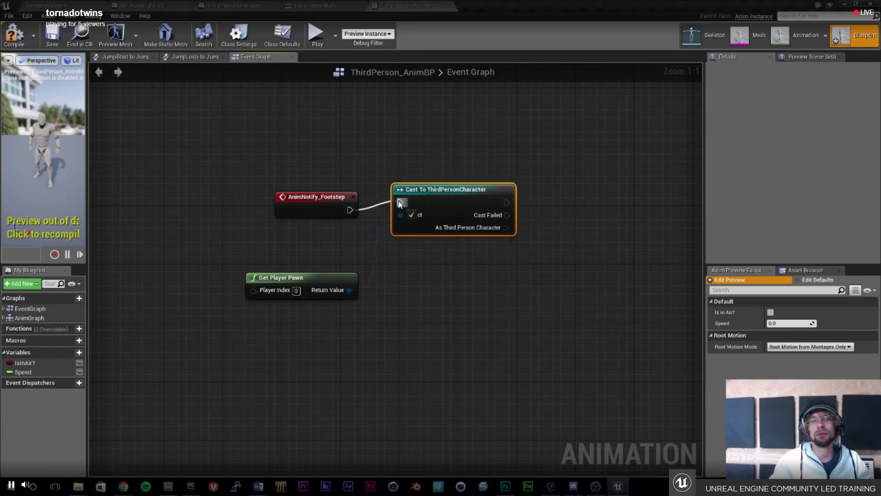
right_click(400, 203)
left_click(435, 245)
left_click_drag(559, 250, 460, 262)
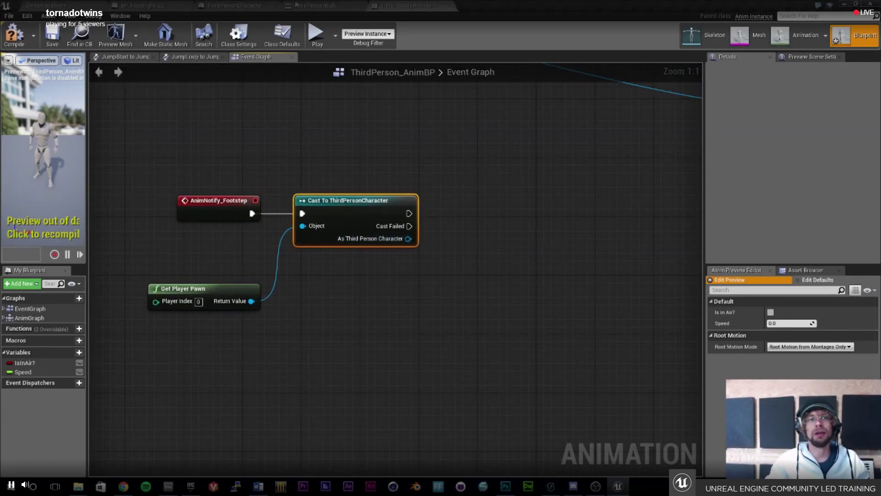
Get the Footstep Wetness variable from the cast's As Third Person Character output and place the node beneath the execution line.
left_click(316, 5)
left_click(234, 5)
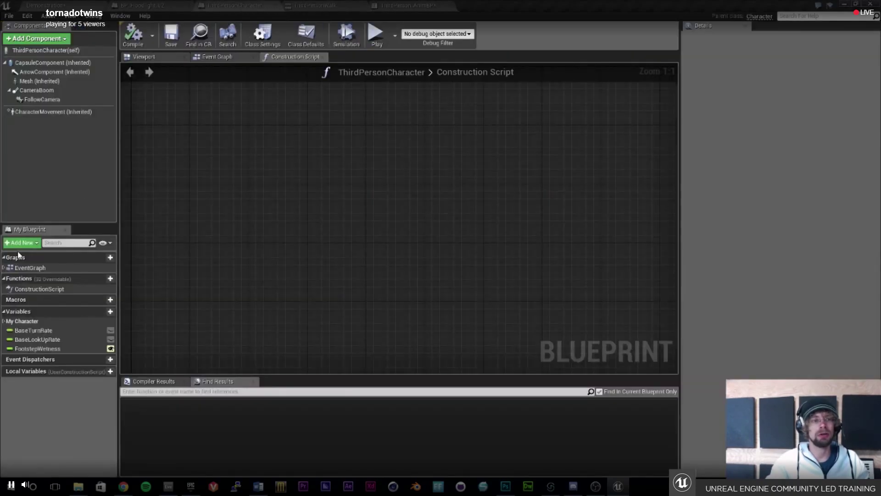
left_click(407, 5)
left_click_drag(408, 238, 491, 229)
type("get footste")
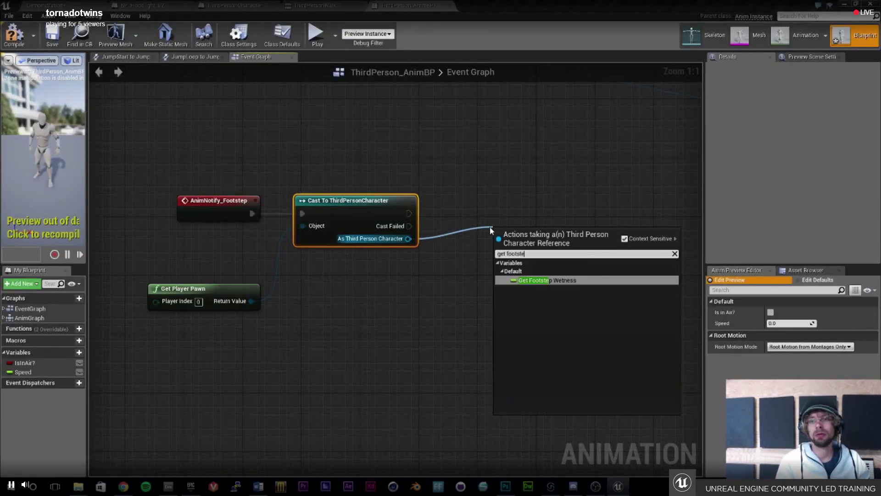
key("Return")
left_click_drag(501, 225, 457, 256)
left_click_drag(544, 201, 507, 176)
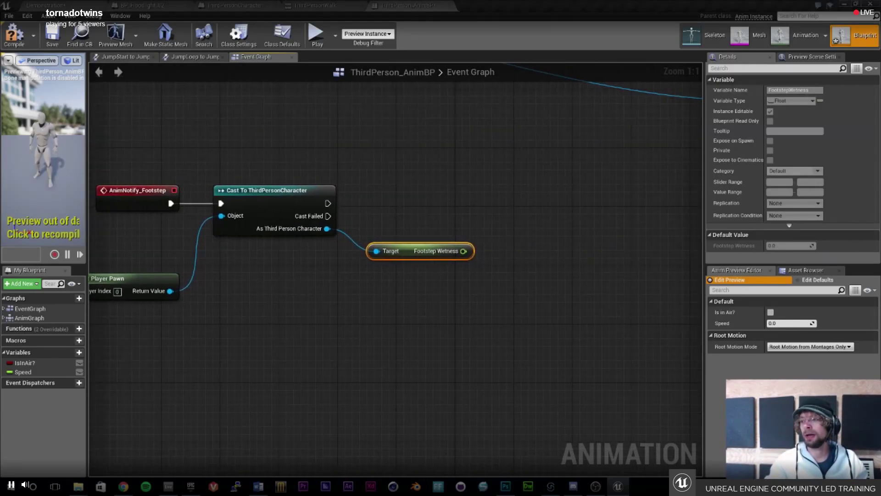
Add an FMOD Play Event Attached node executed after the successful cast to ThirdPersonCharacter.
left_click_drag(328, 204, 519, 202)
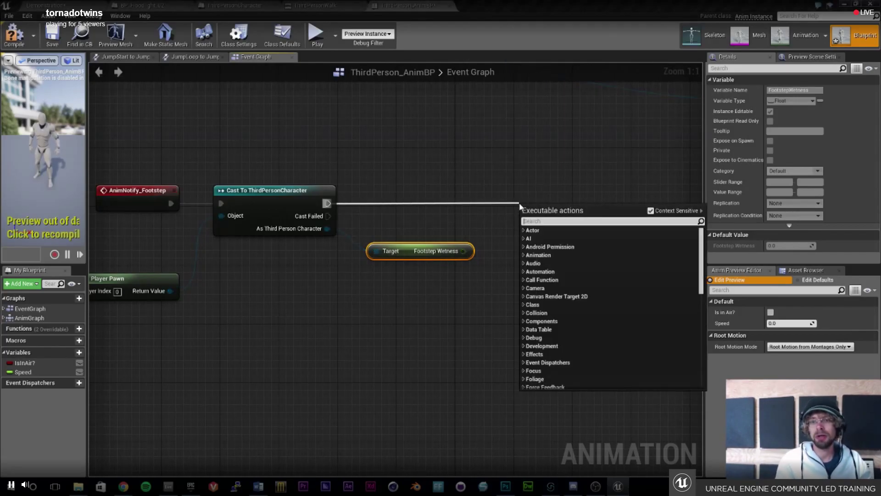
left_click(533, 264)
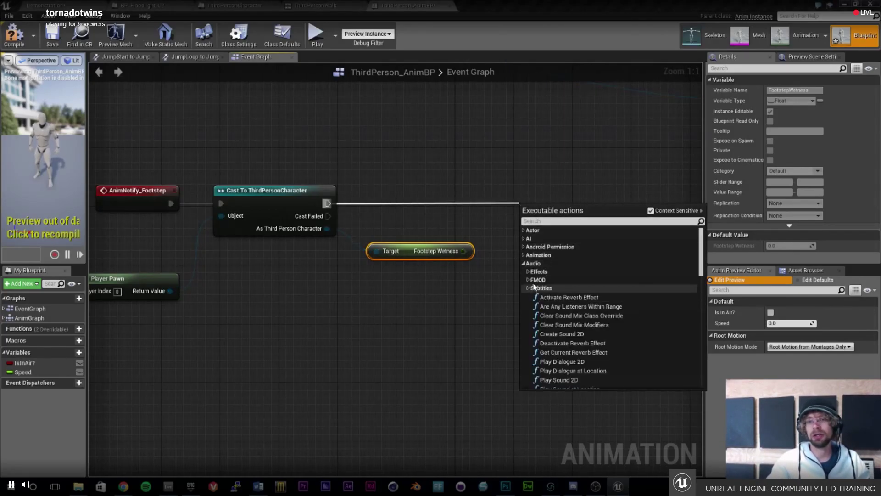
left_click(528, 280)
scroll(567, 314, "down", 3)
scroll(568, 322, "down", 2)
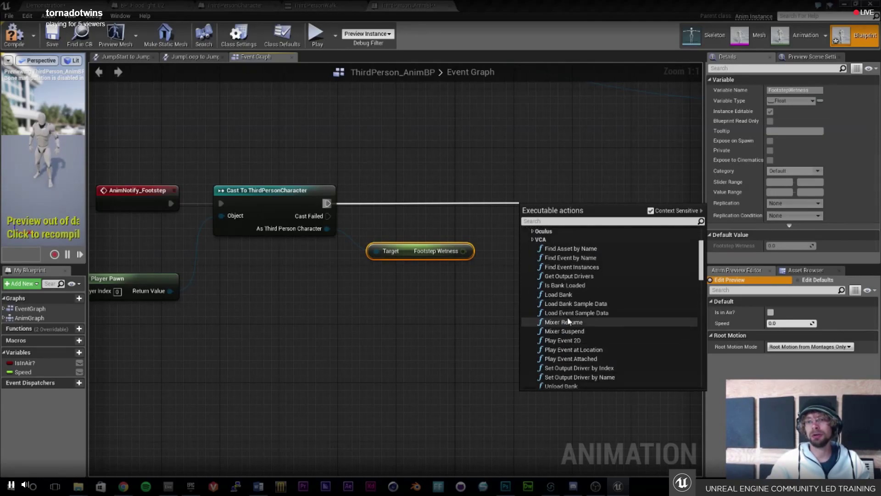
left_click(574, 359)
left_click_drag(526, 186, 541, 177)
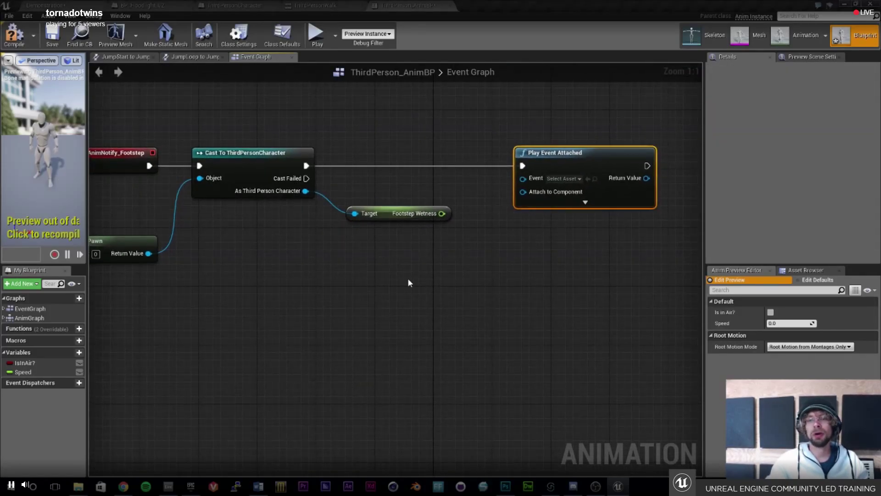
Add a Get Owning Component node and connect its return value to Attach to Component on Play Event Attached.
right_click(350, 280)
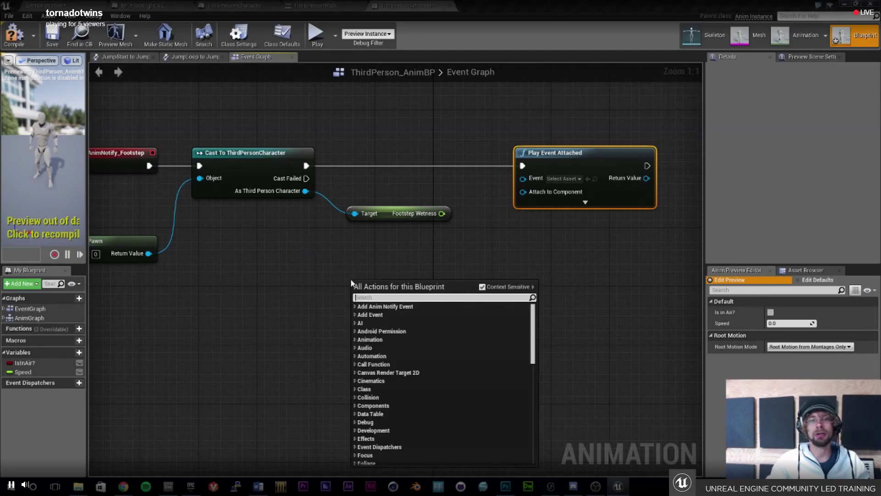
type("get own")
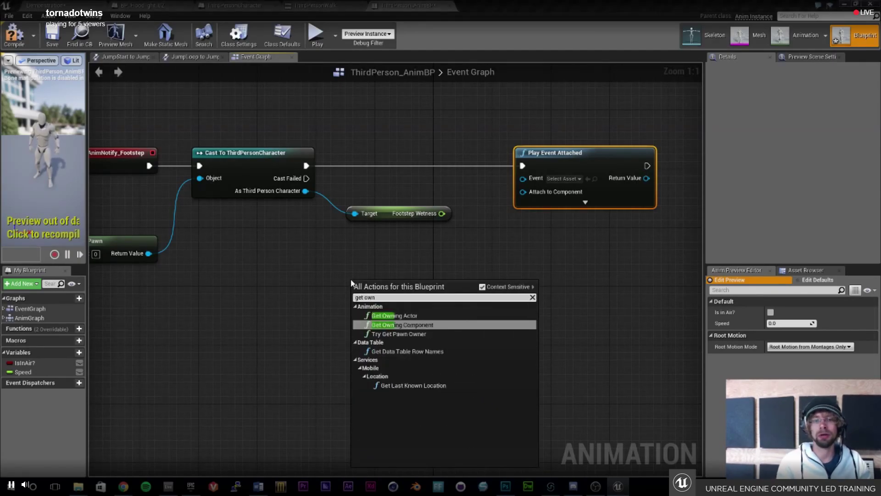
key("Return")
left_click_drag(431, 304, 523, 191)
left_click_drag(433, 284, 448, 276)
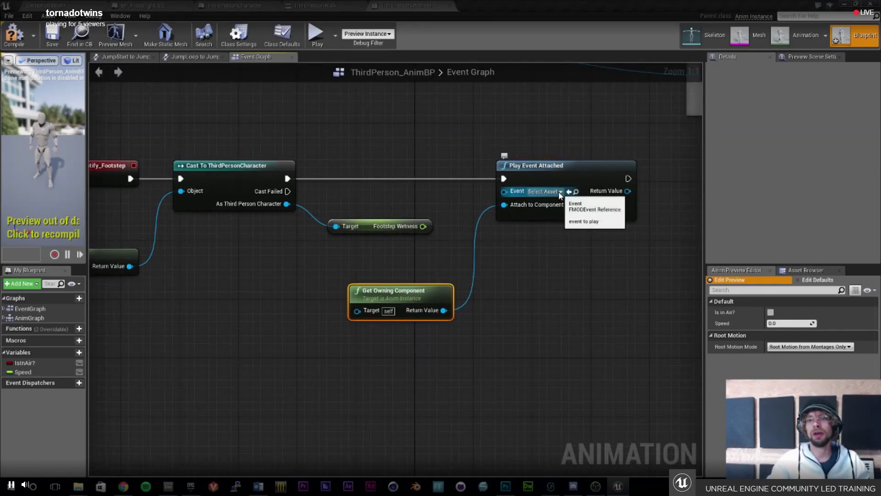
Check the event list in FMOD Studio and set the Play Event Attached node's event to FootstepsMud.
left_click(552, 488)
left_click(84, 42)
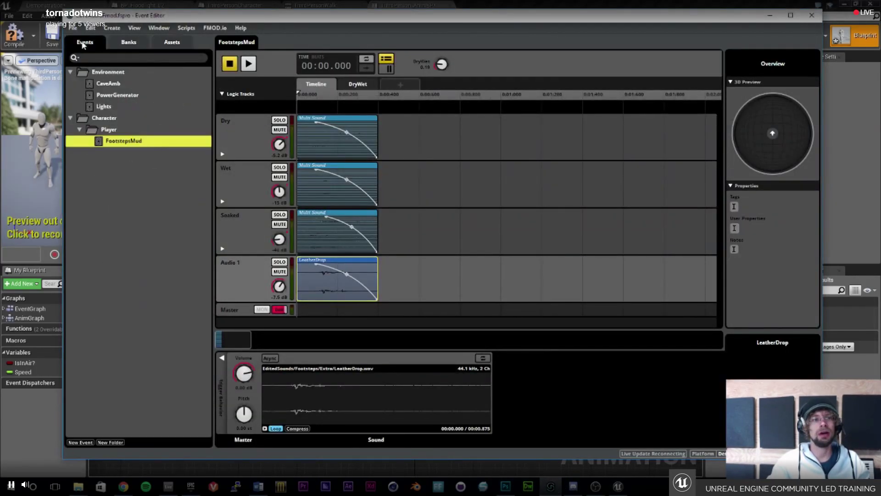
left_click(684, 6)
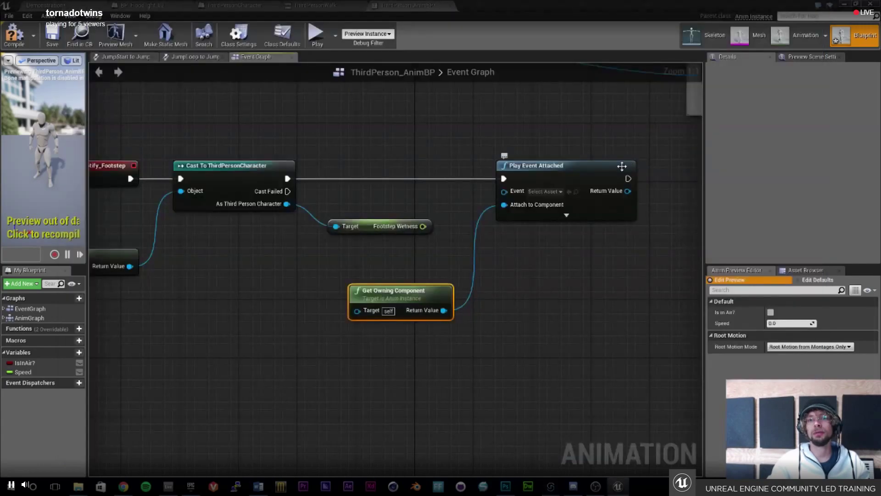
left_click(557, 191)
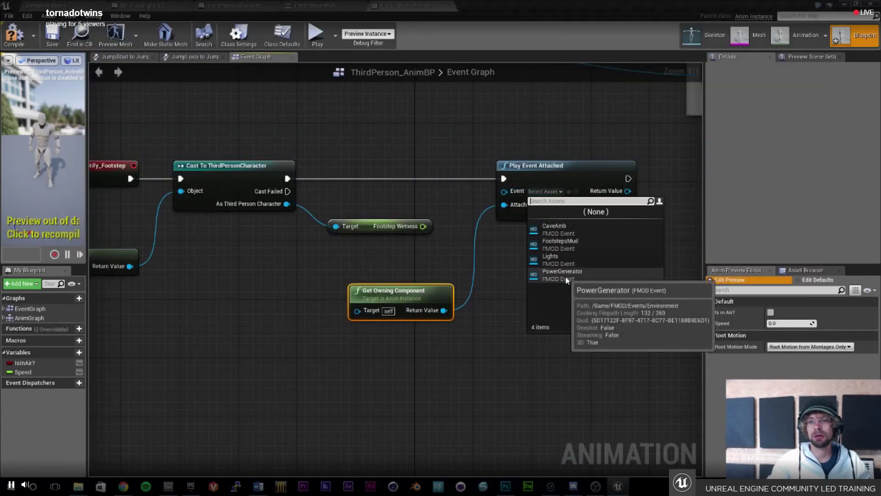
left_click(576, 244)
left_click_drag(566, 251, 448, 263)
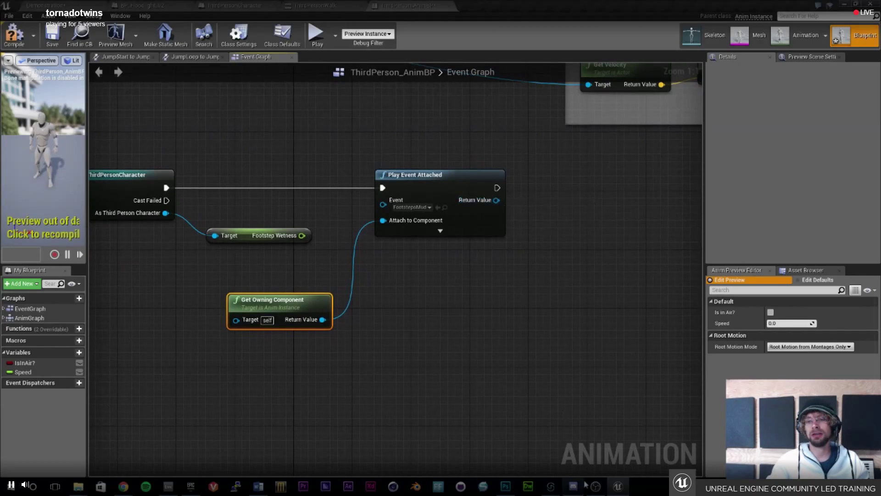
Check the parameter name in FMOD Studio and add a Set Parameter node named DryWet on the Play Event Attached return value.
left_click(551, 488)
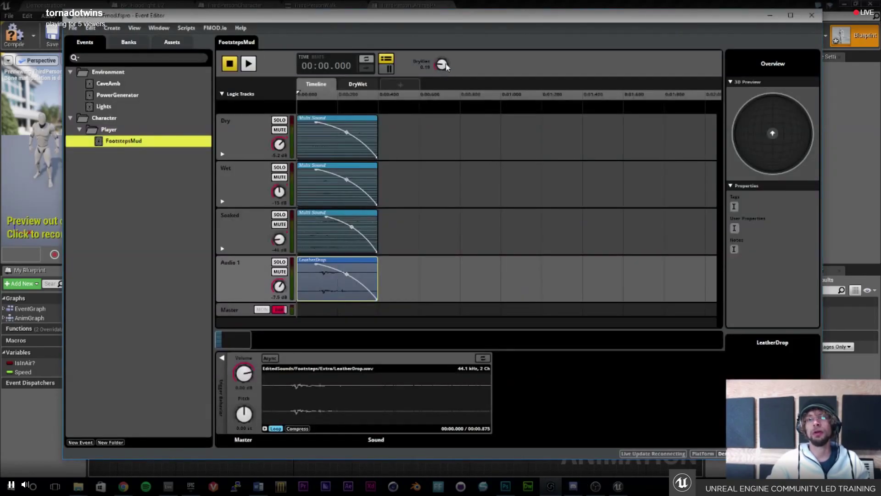
left_click(514, 6)
left_click_drag(469, 201, 507, 200)
type("set para")
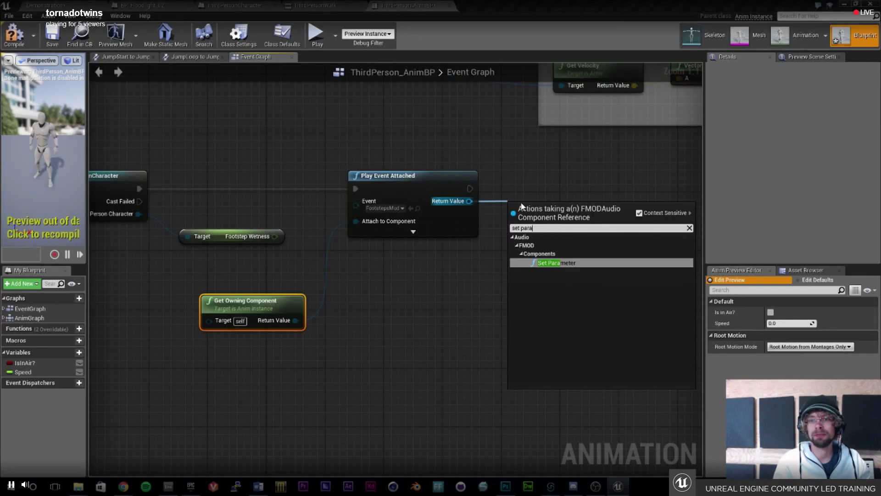
key("Return")
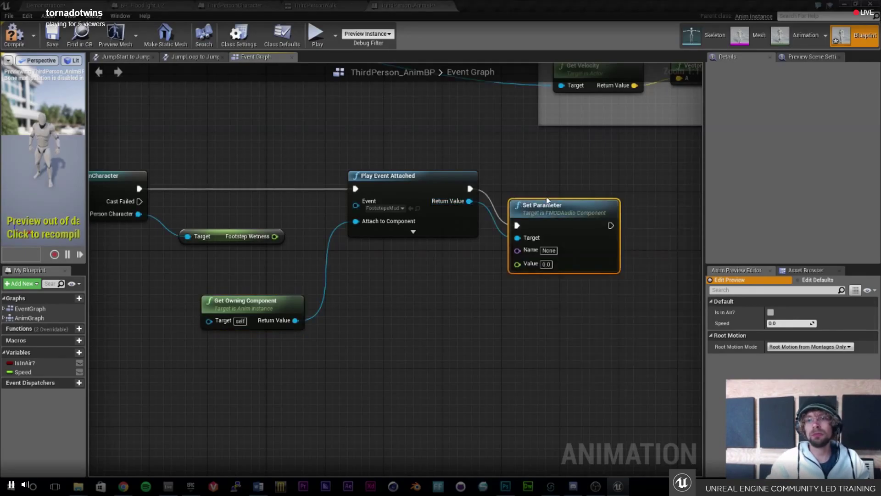
left_click_drag(552, 208, 551, 172)
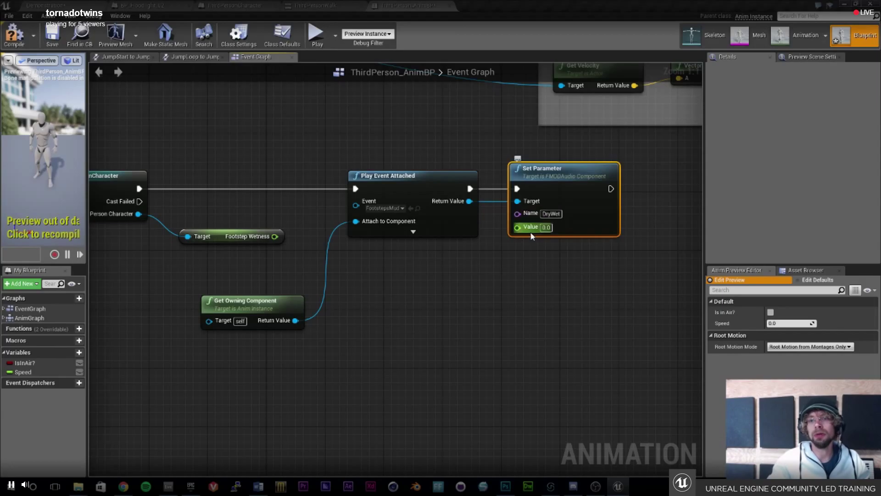
Connect Footstep Wetness to the Set Parameter node's Value, tidy the wiring, and compile and save the animation blueprint.
left_click(546, 227)
left_click_drag(502, 283, 509, 288)
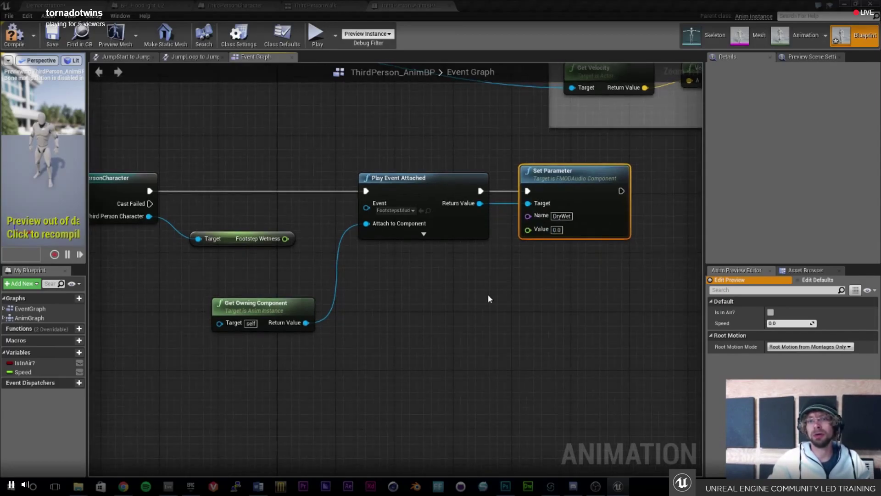
left_click_drag(286, 238, 528, 228)
left_click_drag(255, 235, 247, 256)
mouse_move(505, 306)
left_mouse_down()
mouse_move(459, 297)
mouse_move(511, 311)
left_mouse_up()
scroll(459, 297, "down", 1)
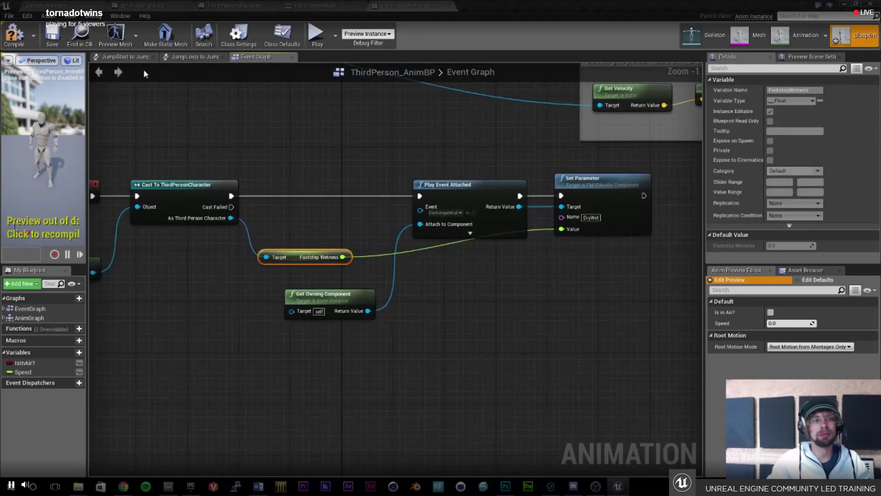
left_click(53, 42)
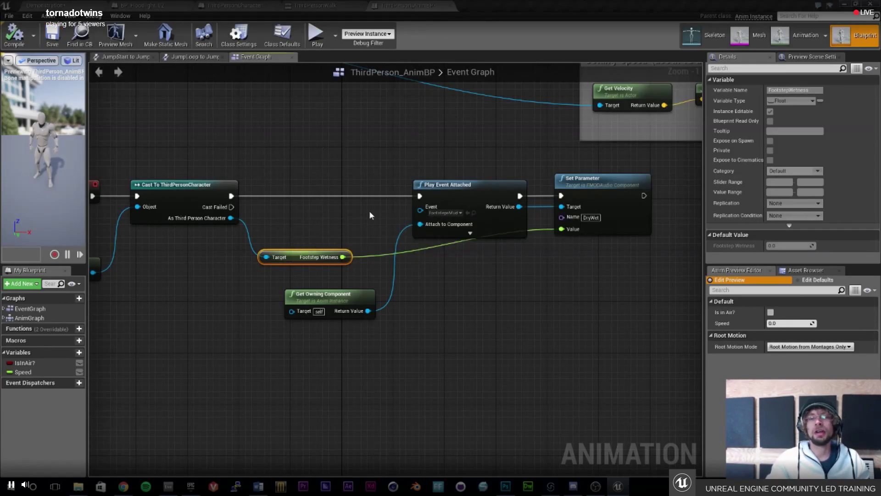
Review the finished footstep graph and FootstepWetness's default value in ThirdPersonCharacter, and return to the level editor.
left_click_drag(408, 239, 410, 258)
scroll(383, 238, "down", 2)
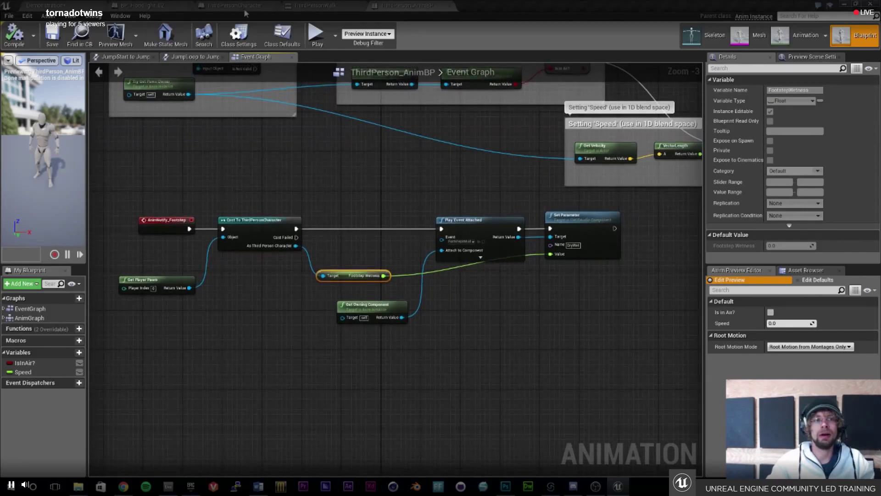
left_click(225, 5)
left_click(44, 349)
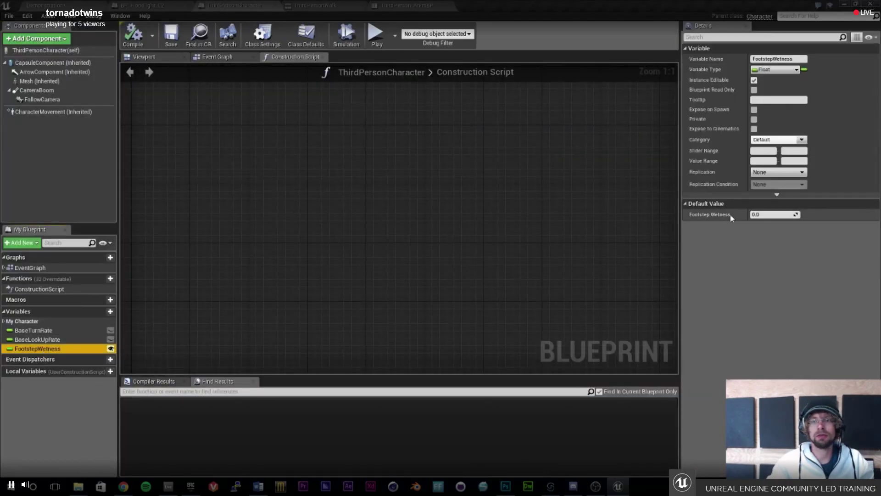
left_click(46, 6)
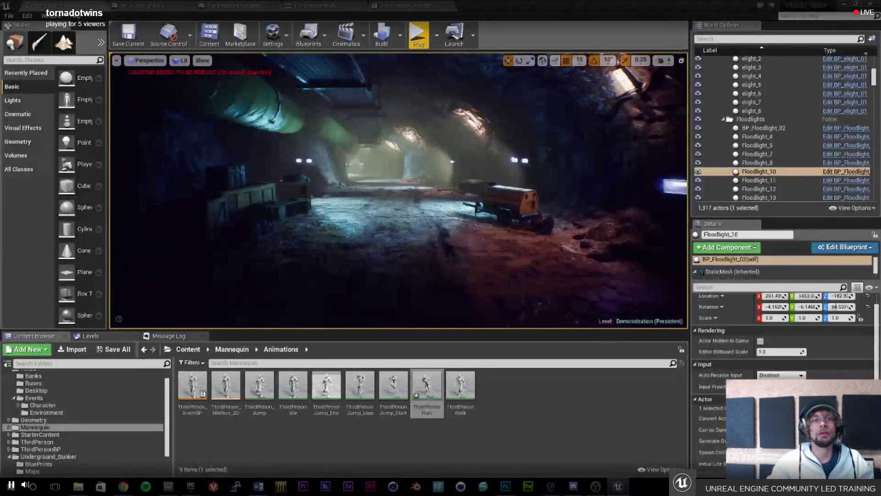
left_click_drag(448, 204, 363, 218)
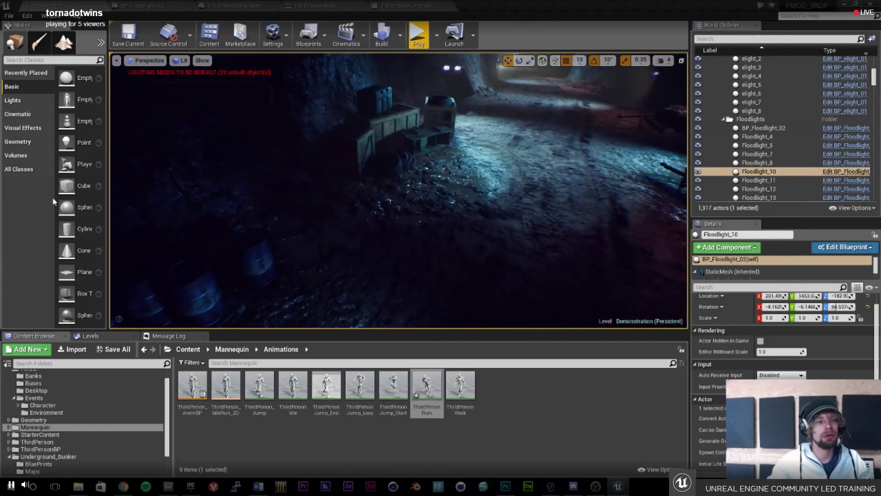
left_click_drag(110, 199, 168, 193)
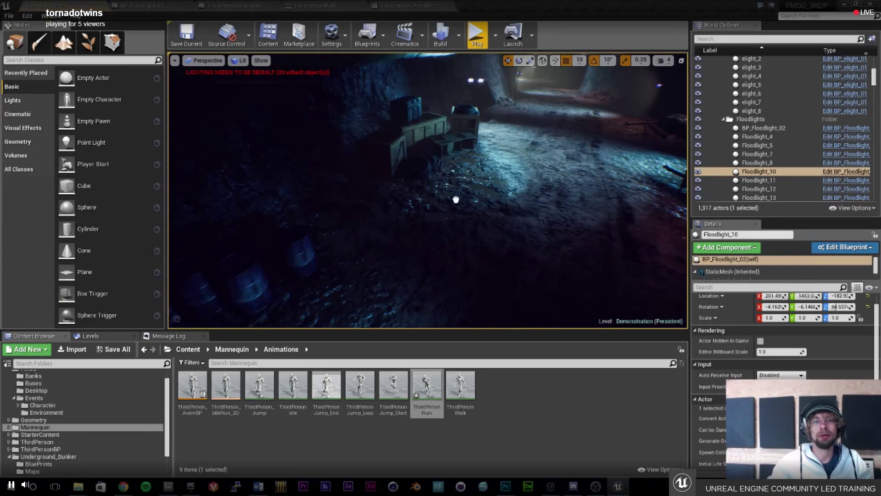
left_click_drag(477, 202, 477, 203)
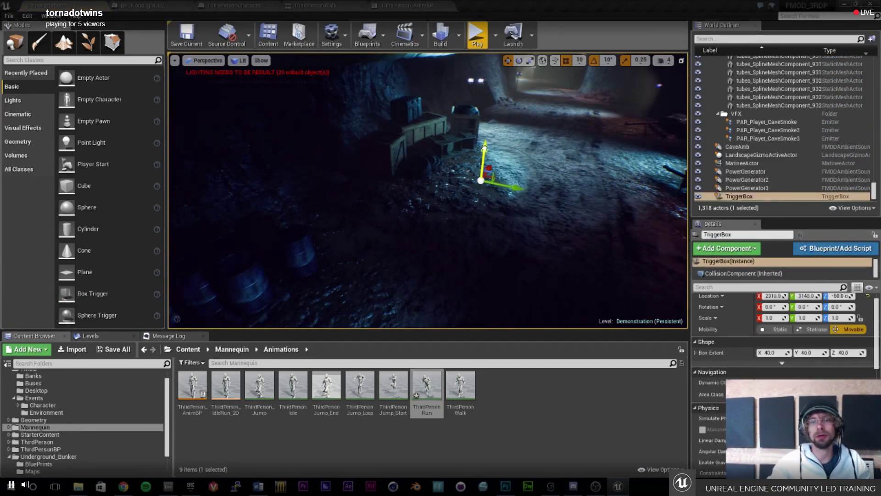
key("Delete")
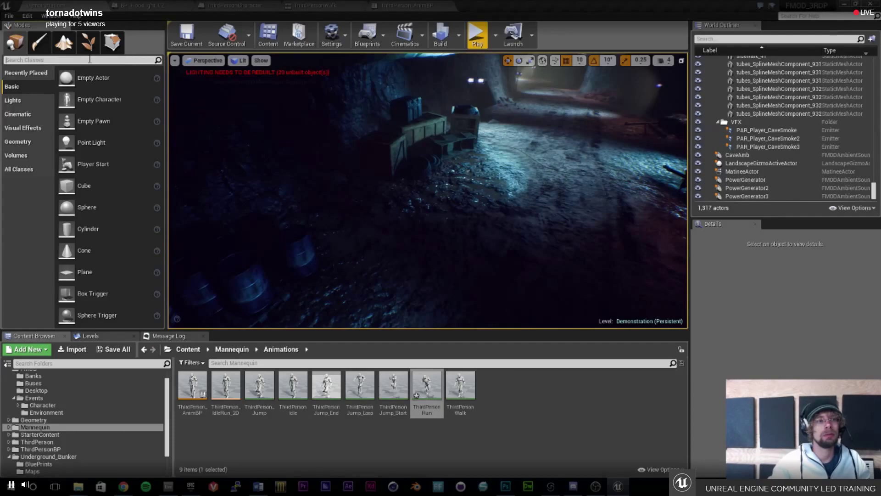
Search the placeable classes for trigger and place a Trigger Volume on the cave floor near the crates, with editor helper icons shown.
left_click(89, 60)
type("trigger")
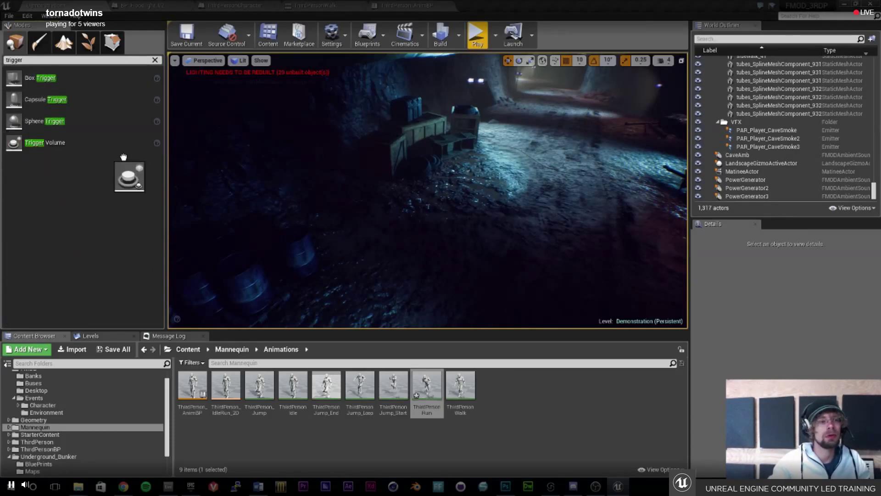
left_click_drag(431, 220, 519, 190)
key("g")
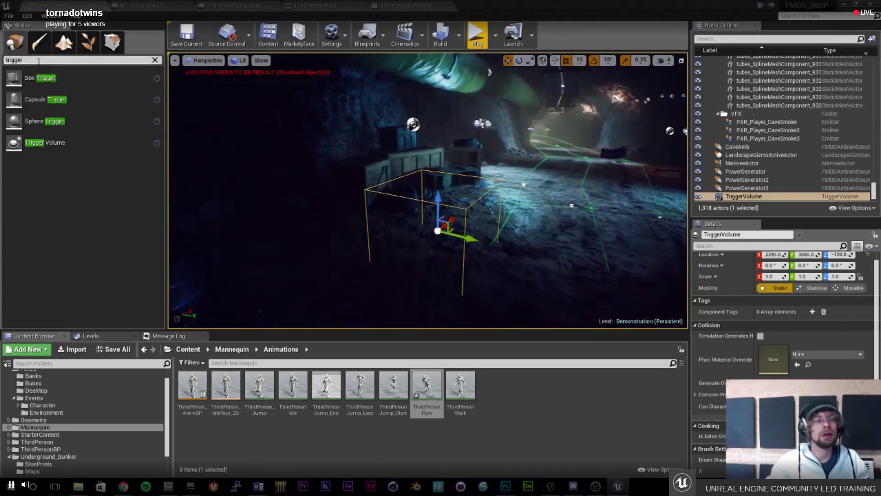
Reshape the Trigger Volume with geometry editing, extending its side faces so that it spans the tunnel floor.
left_click(112, 42)
mouse_move(510, 246)
left_mouse_down()
mouse_move(494, 241)
mouse_move(537, 214)
left_mouse_up()
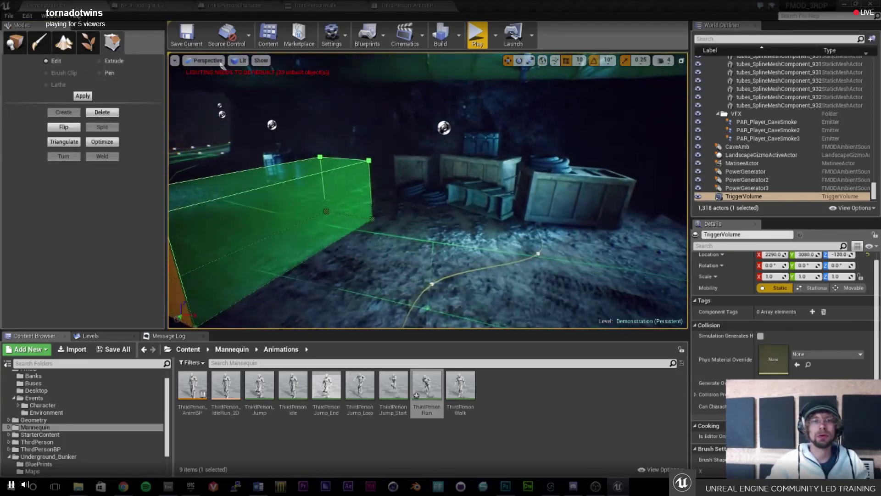
left_click(328, 225)
left_click_drag(335, 224, 541, 259)
left_click_drag(542, 260, 521, 224)
left_click(429, 206)
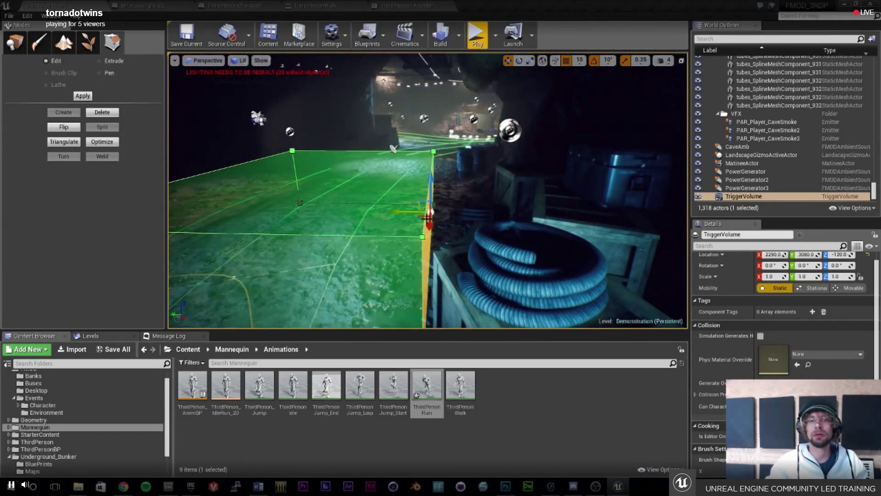
mouse_move(406, 212)
left_mouse_down()
mouse_move(521, 207)
mouse_move(367, 216)
mouse_move(312, 207)
mouse_move(362, 252)
mouse_move(340, 248)
mouse_move(367, 248)
mouse_move(344, 191)
left_mouse_up()
left_click(344, 191)
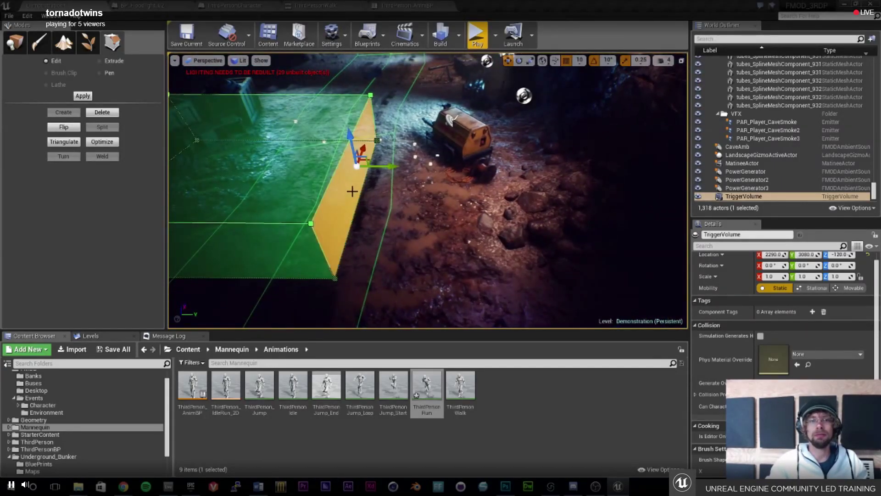
left_click_drag(387, 168, 590, 213)
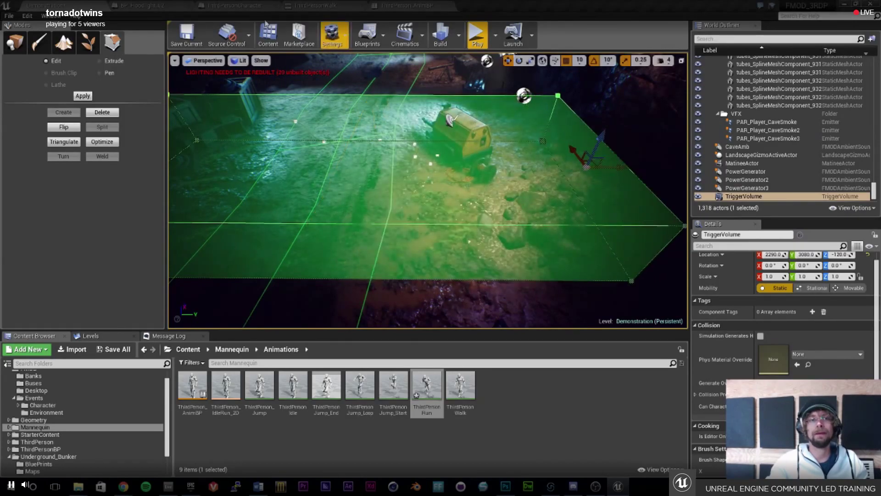
Add OnActorBeginOverlap and OnActorEndOverlap events for the TriggerVolume to the level blueprint.
right_click(733, 199)
mouse_move(747, 368)
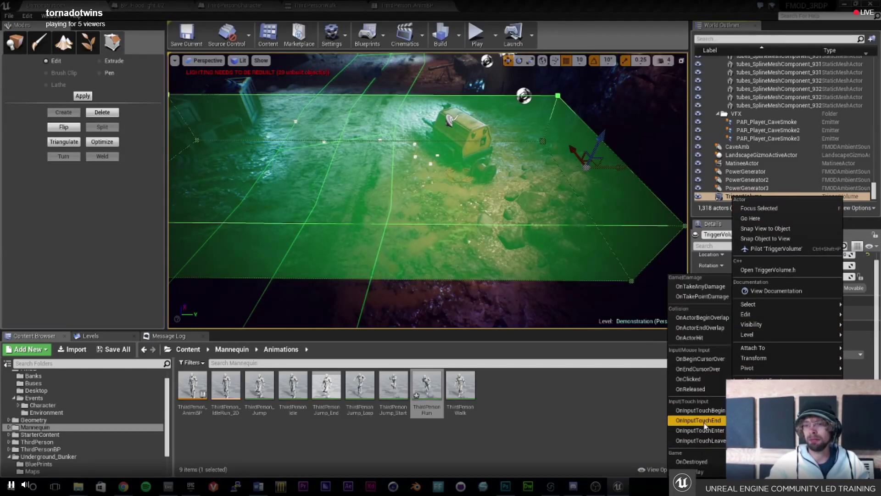
left_click(702, 317)
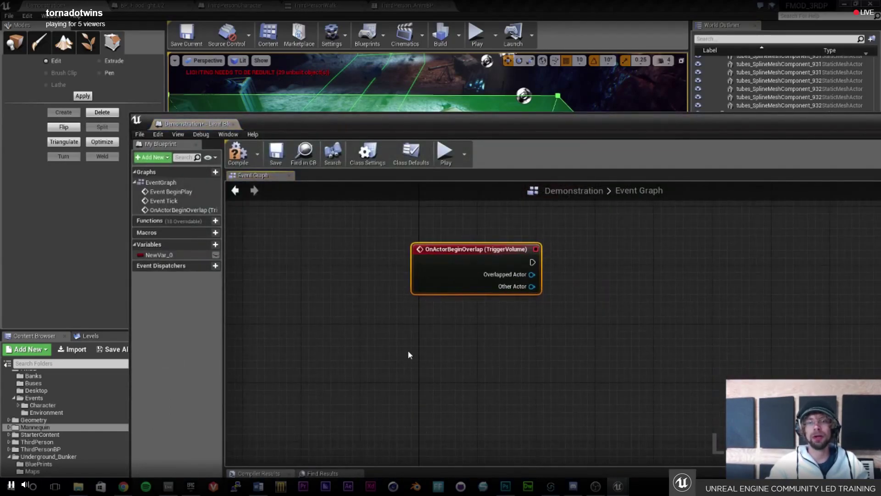
right_click(408, 349)
type("on acto")
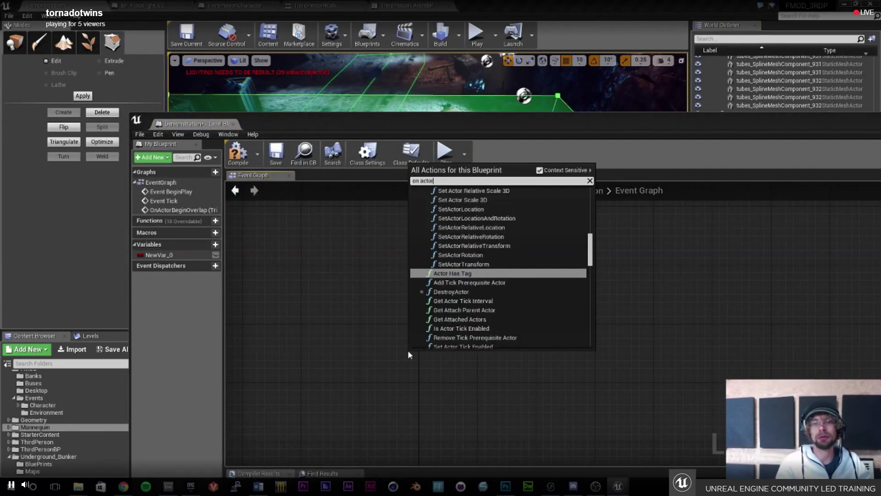
type("r ")
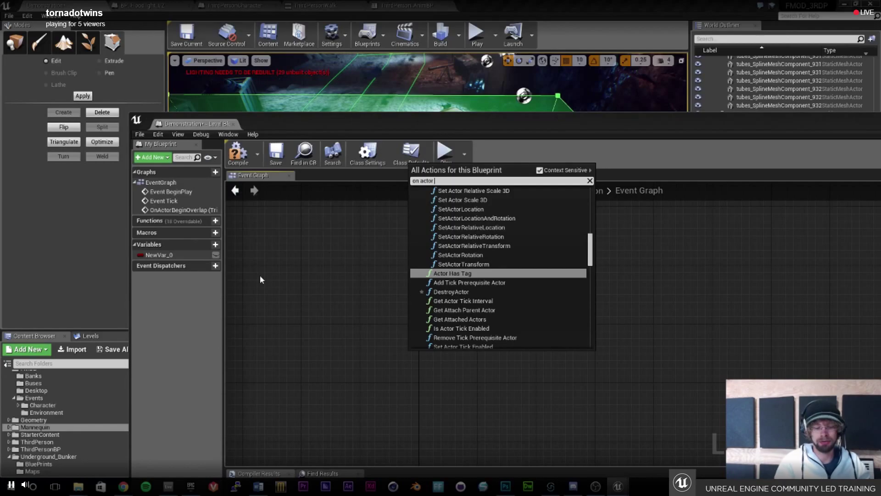
type("end")
key("Return")
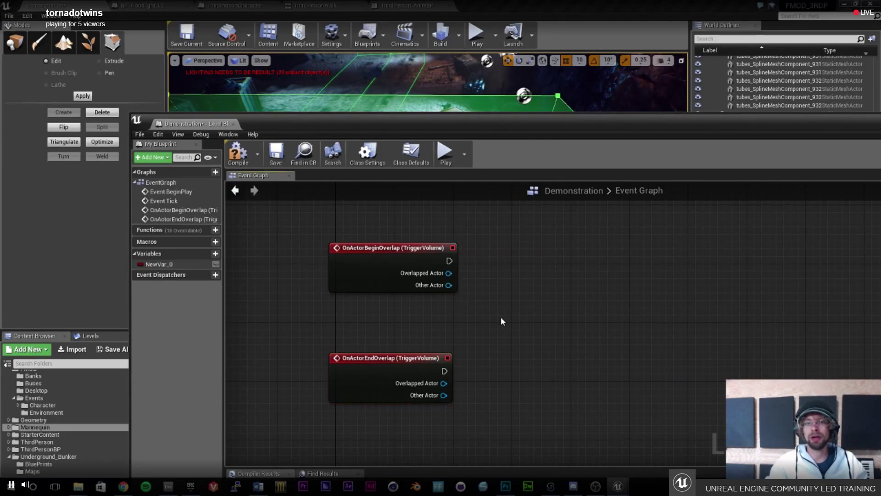
Compare the begin-overlap event's Other Actor with a Get Player Pawn node using an Equal node.
left_click_drag(501, 317, 463, 305)
left_click_drag(411, 273, 460, 267)
type("==")
key("Return")
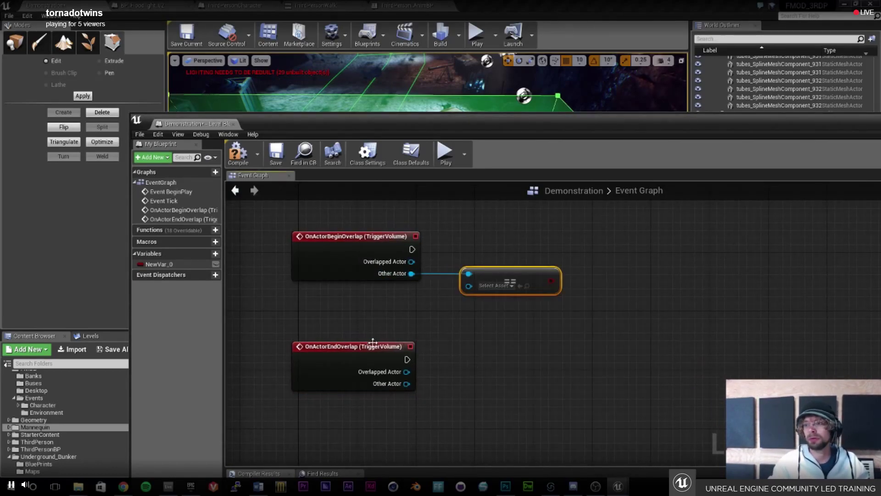
right_click(351, 319)
type("get pla")
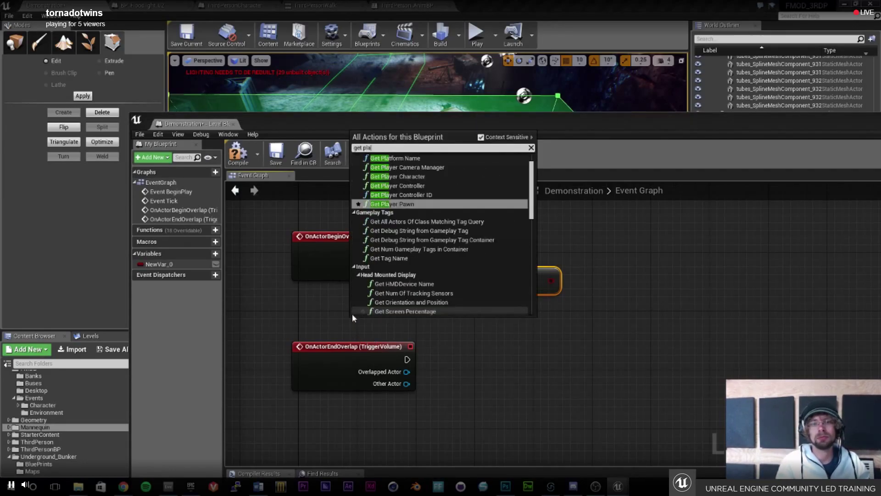
type("yer paw")
key("Return")
Add a Branch conditioned on the Equal result and run it from the OnActorBeginOverlap event.
left_click_drag(456, 322, 555, 263)
type("branch")
key("Return")
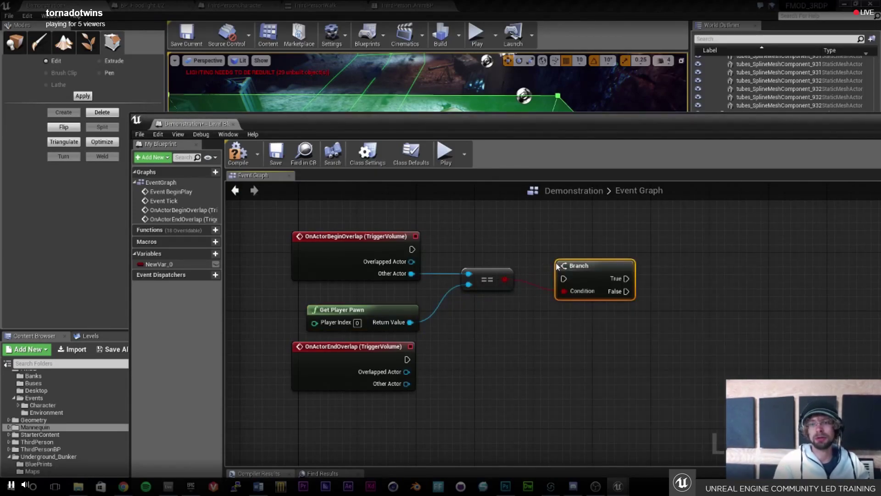
left_click_drag(411, 249, 572, 243)
left_click_drag(658, 298, 574, 320)
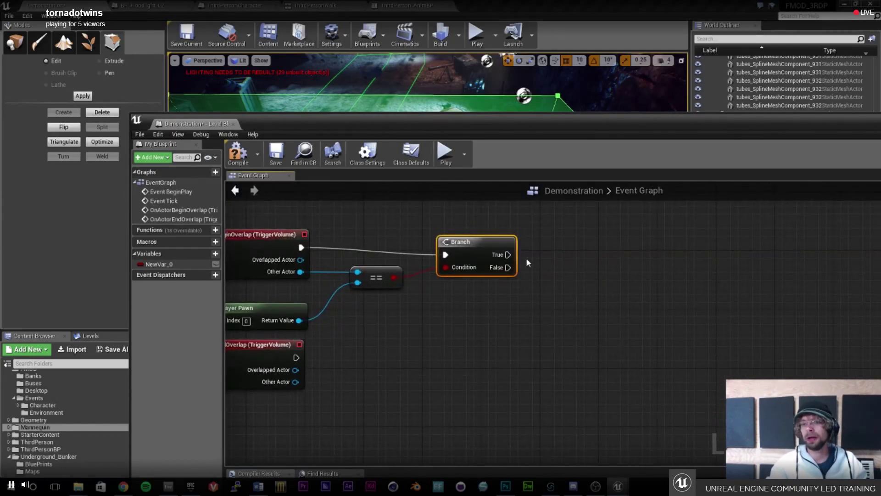
left_click_drag(506, 255, 567, 257)
type("cast to")
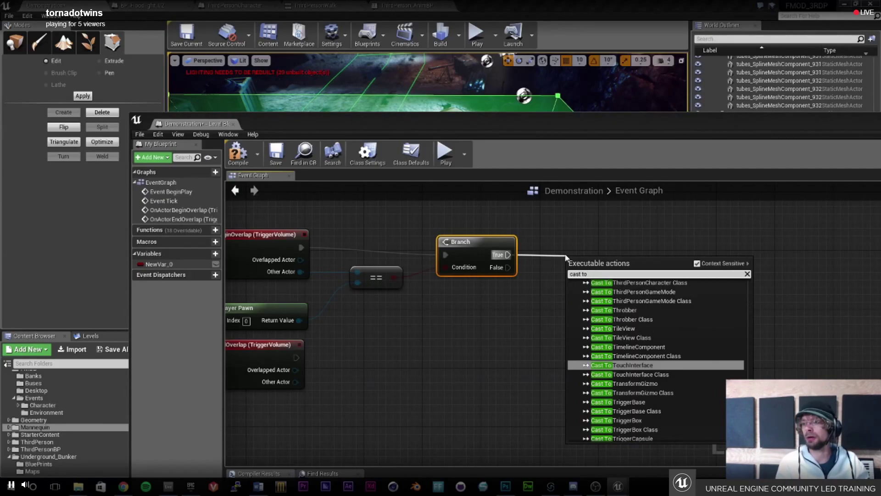
key("Escape")
Cast the player pawn to ThirdPersonCharacter and run the cast from the Branch's True output.
left_click_drag(299, 320, 558, 284)
type("cast to pl")
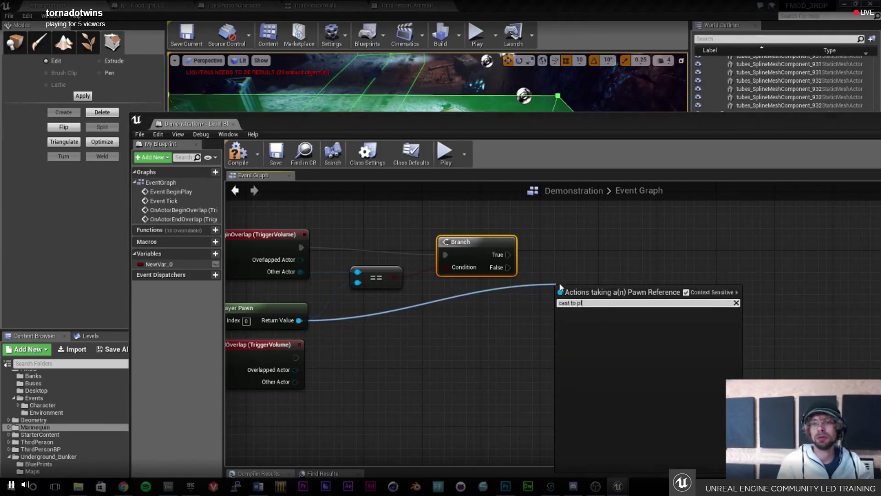
type("a")
key("Down")
key("Return")
left_click_drag(597, 300, 607, 248)
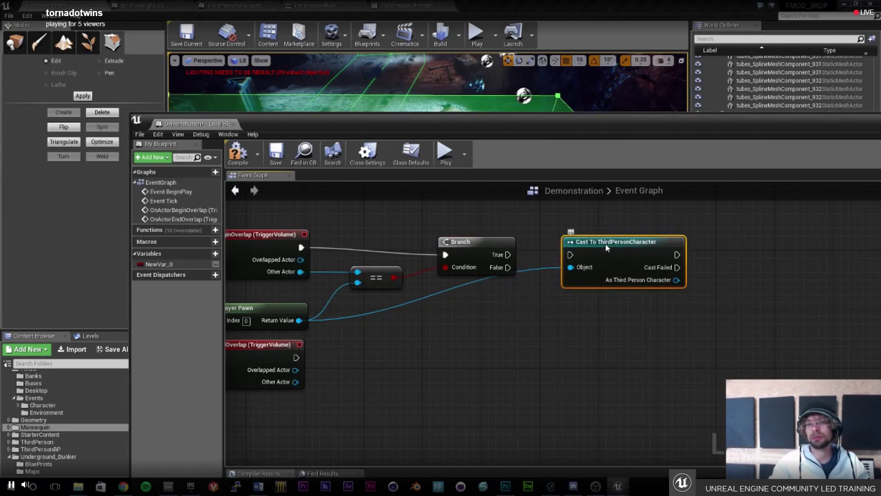
left_click_drag(508, 255, 571, 255)
Add a Set Footstep Wetness node on the cast character, run it after the cast, and set its value to 1.
left_click_drag(665, 360, 546, 349)
left_click_drag(543, 276, 577, 271)
type("set footst")
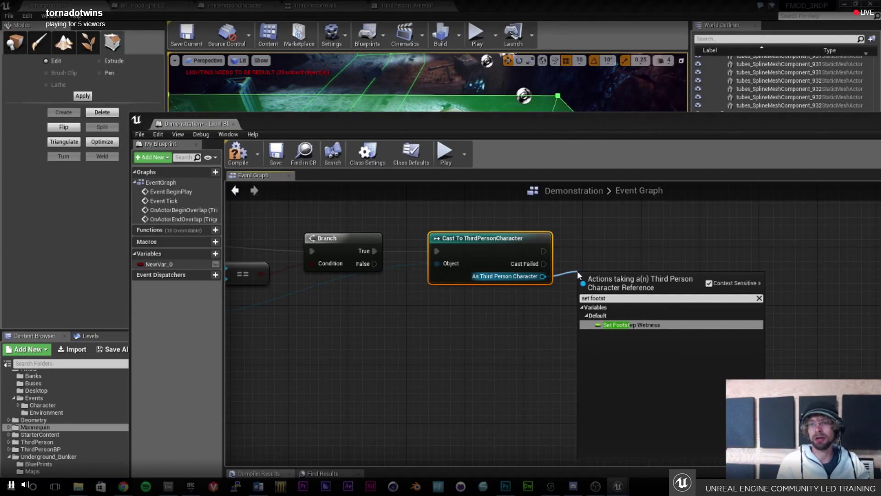
key("Return")
left_click_drag(612, 276, 611, 255)
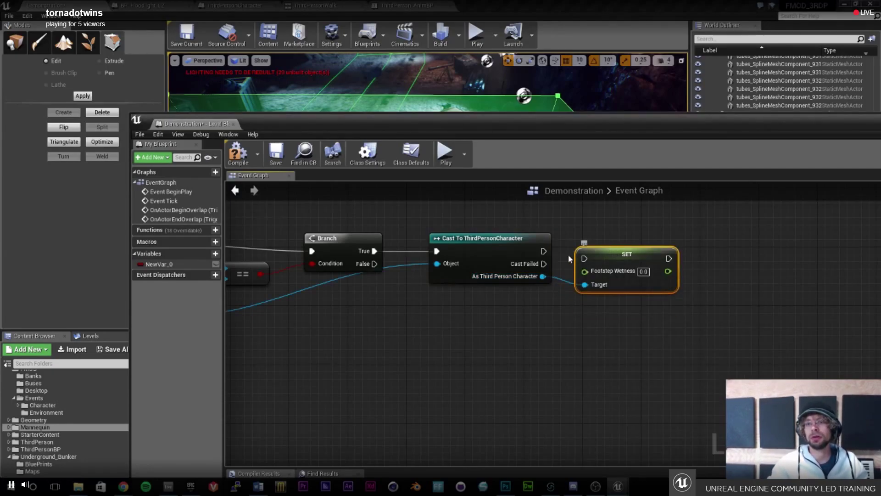
left_click_drag(543, 251, 584, 258)
left_click_drag(643, 271, 643, 264)
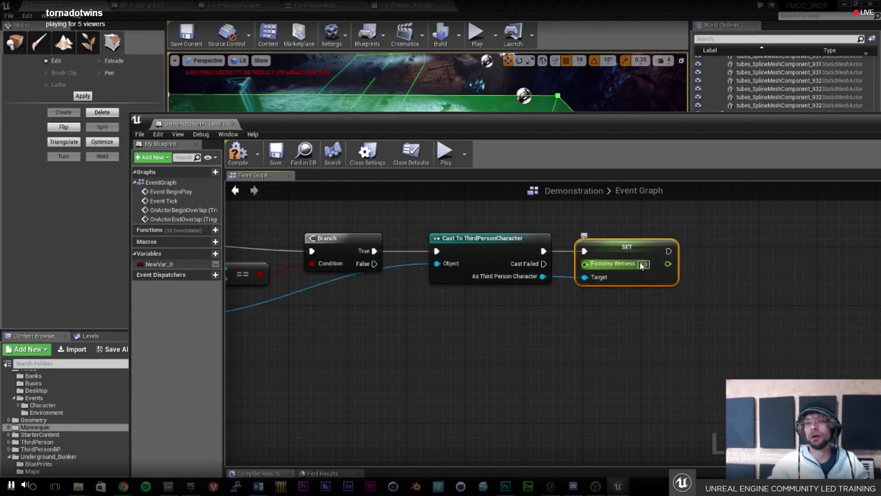
Duplicate the Equal, Branch, Cast To ThirdPersonCharacter and Set Footstep Wetness nodes and place the copies beside the OnActorEndOverlap event.
left_click_drag(238, 339, 404, 345)
scroll(404, 346, "down", 1)
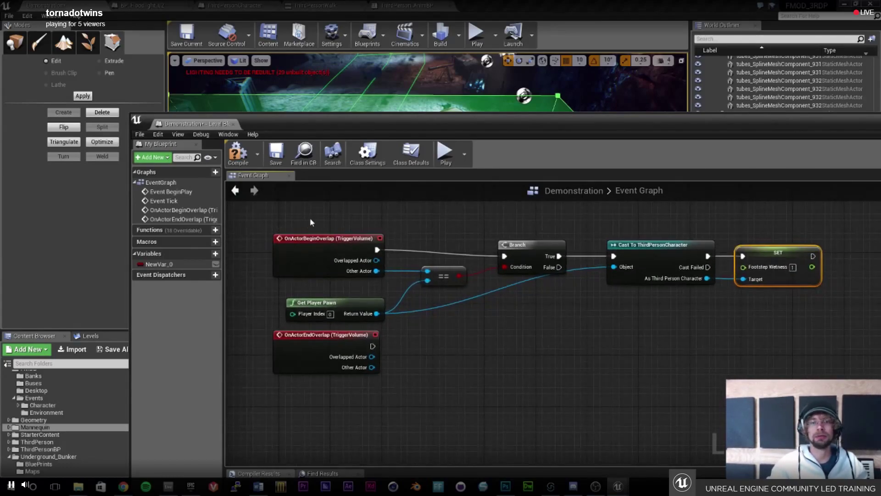
left_click_drag(426, 317, 839, 227)
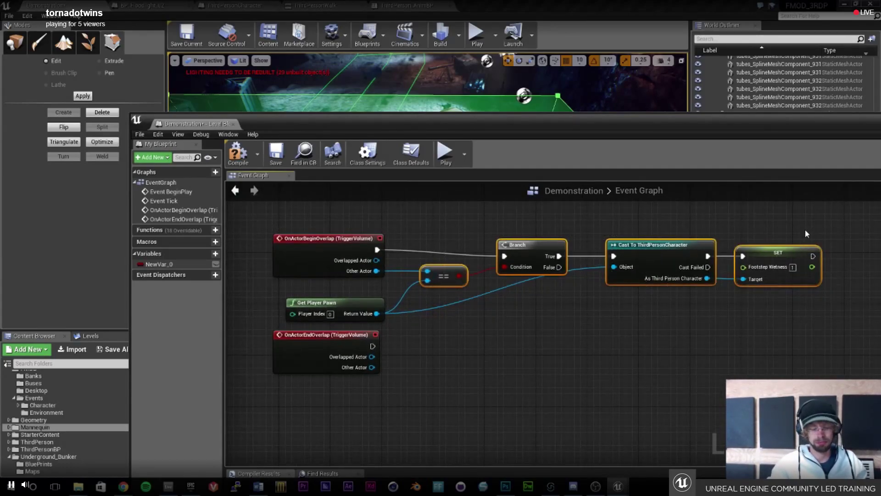
key("ctrl+c")
key("ctrl+v")
left_click_drag(747, 237, 544, 285)
Wire the end-overlap Other Actor and the player pawn into the copied Equal and cast nodes, and set the copied Footstep Wetness to 0.
left_click_drag(376, 319, 437, 313)
left_click_drag(380, 266, 438, 322)
left_click_drag(381, 266, 624, 310)
left_click_drag(672, 340, 588, 339)
left_click(720, 309)
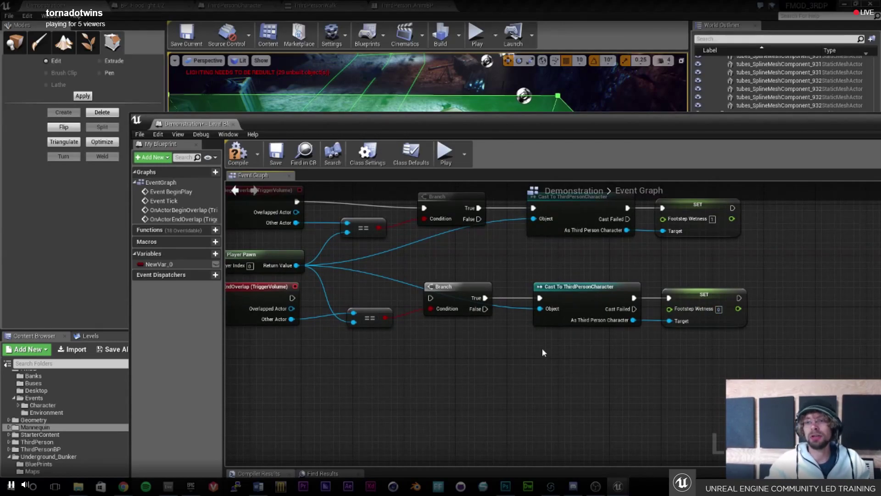
Compile and save the level blueprint, and close its window.
scroll(537, 356, "down", 2)
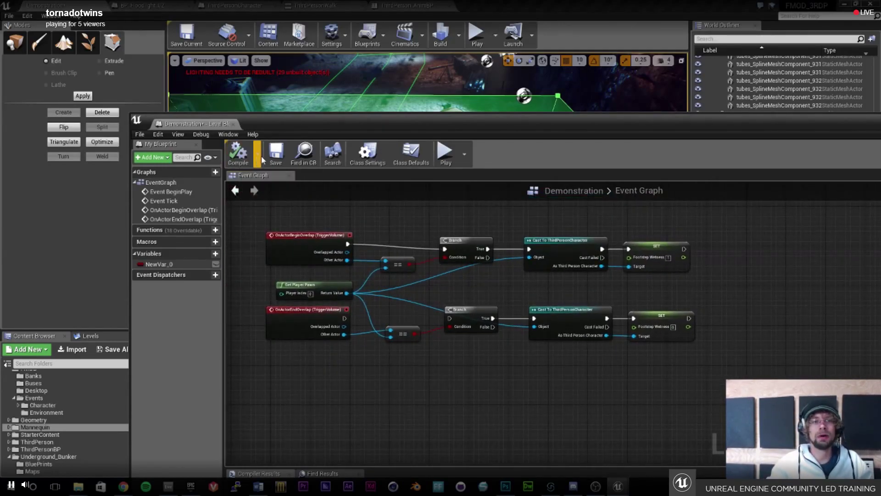
left_click(275, 151)
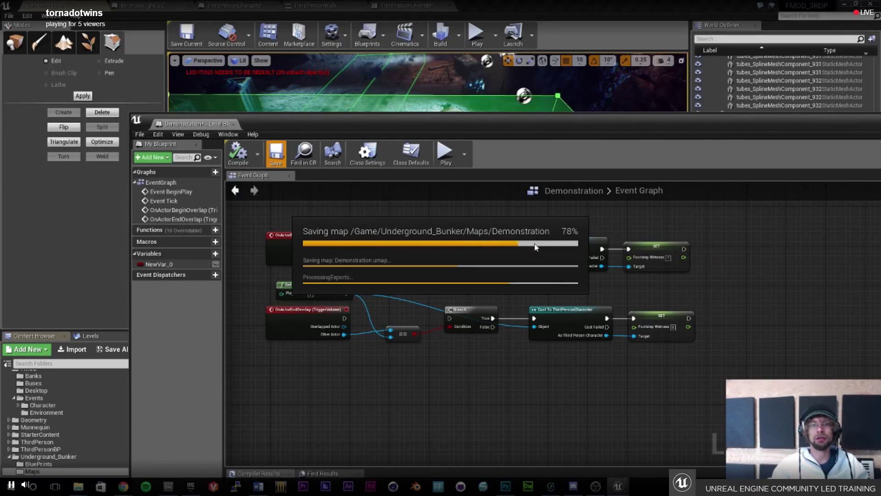
left_click_drag(509, 128, 443, 82)
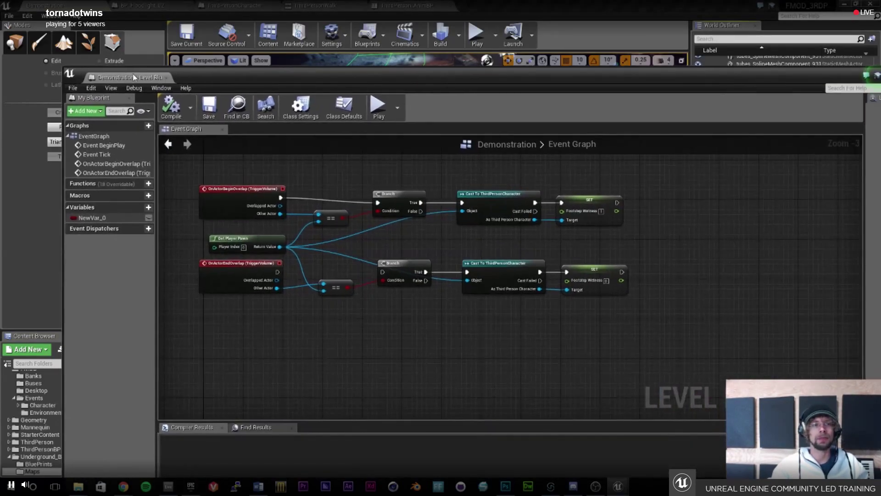
left_click(167, 77)
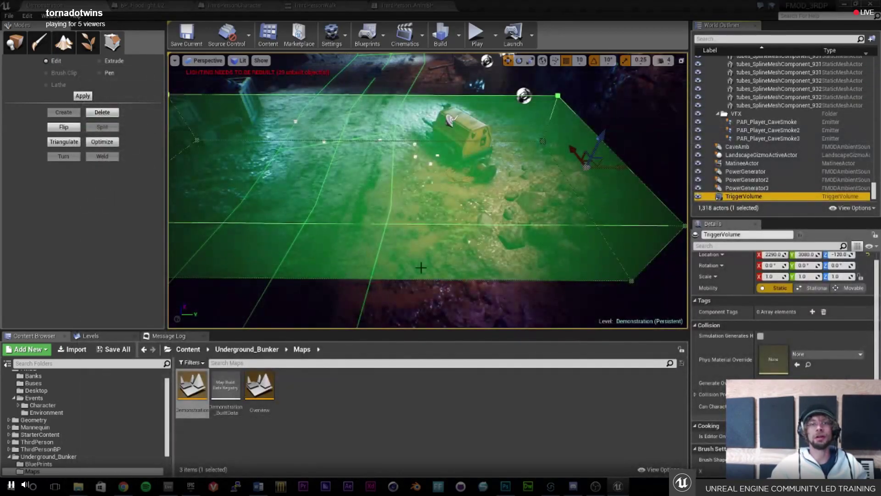
Play-test the level by running the character through the trigger volume to hear the footsteps, and stop the session.
left_click_drag(417, 159, 544, 76)
left_click(476, 34)
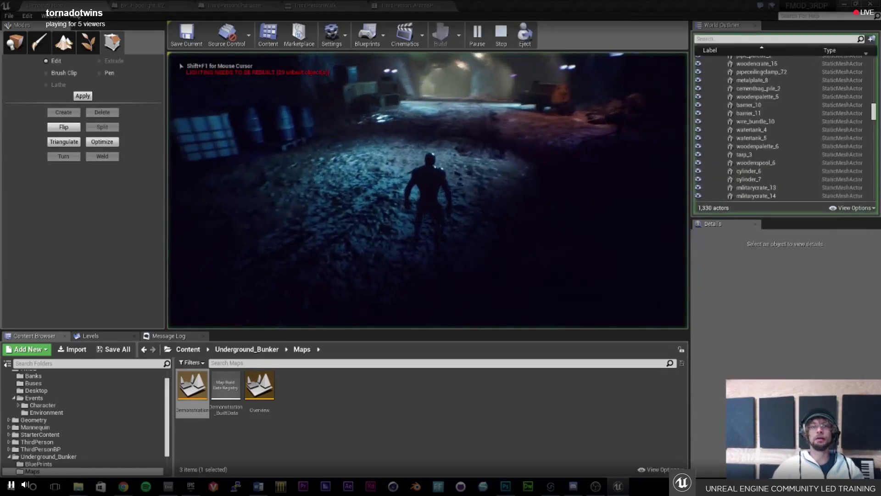
key("w")
key("w")
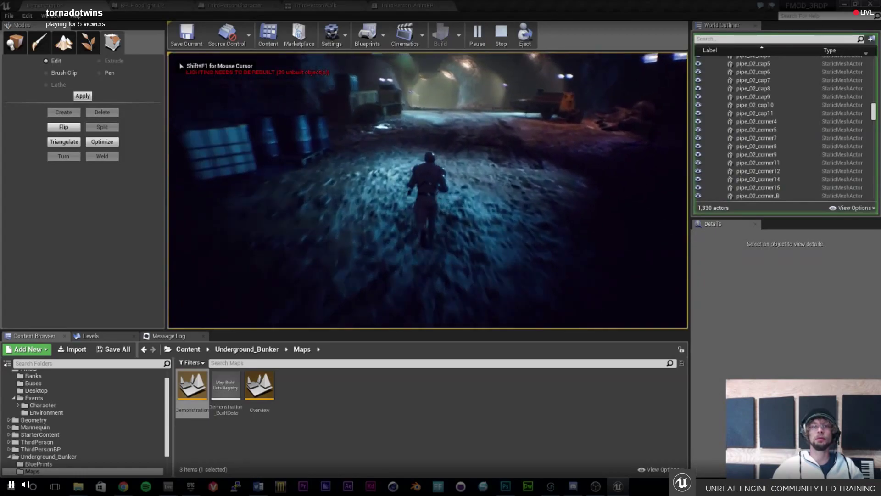
key("w")
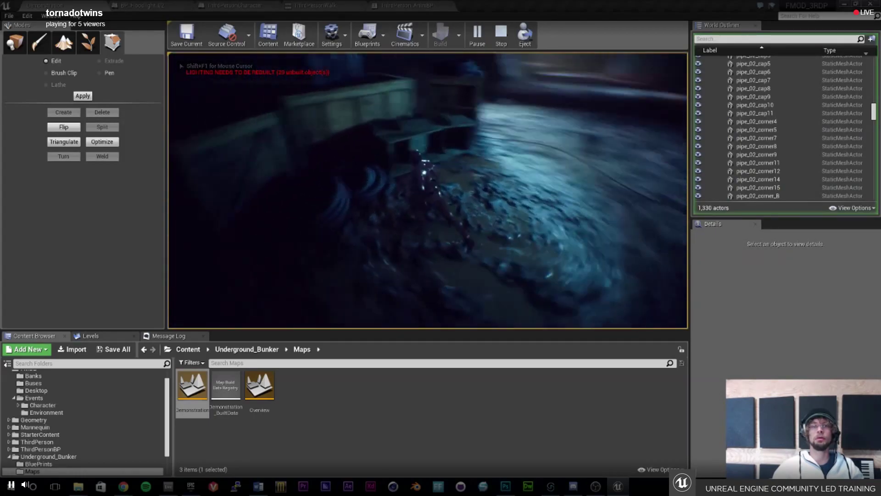
key("w")
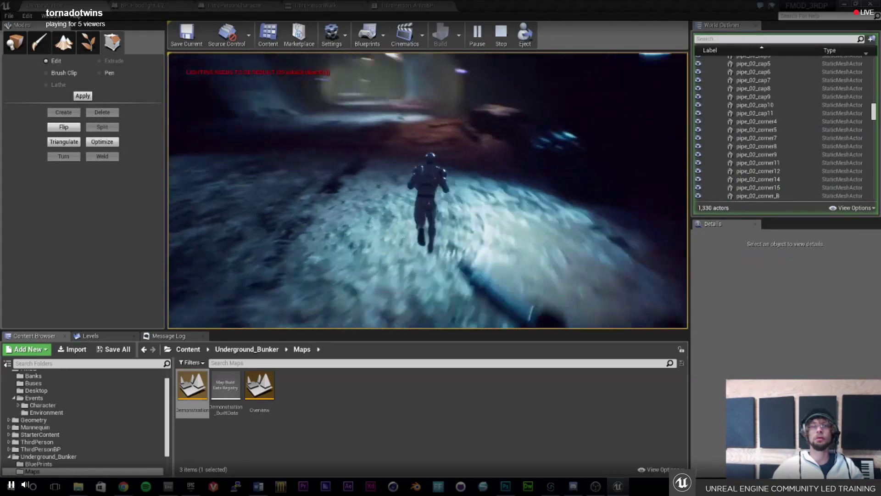
key("w")
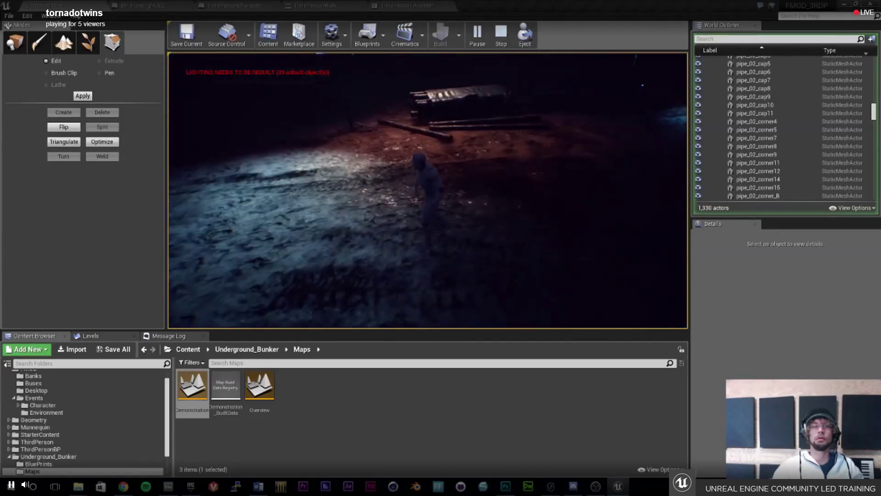
key("shift+F1")
key("Escape")
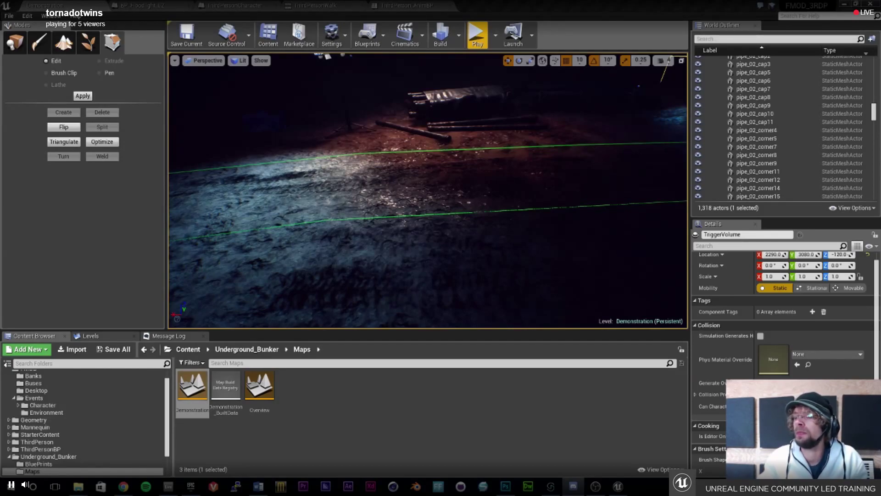
left_click_drag(427, 190, 531, 163)
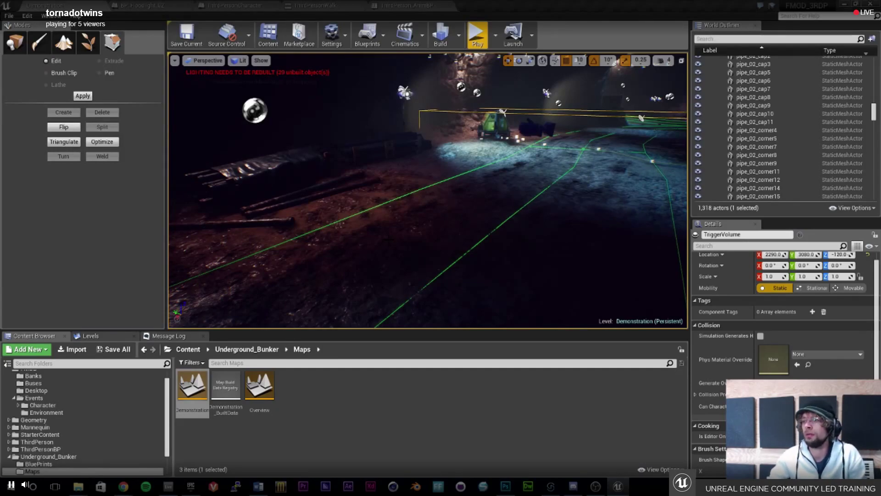
left_click_drag(389, 239, 432, 227)
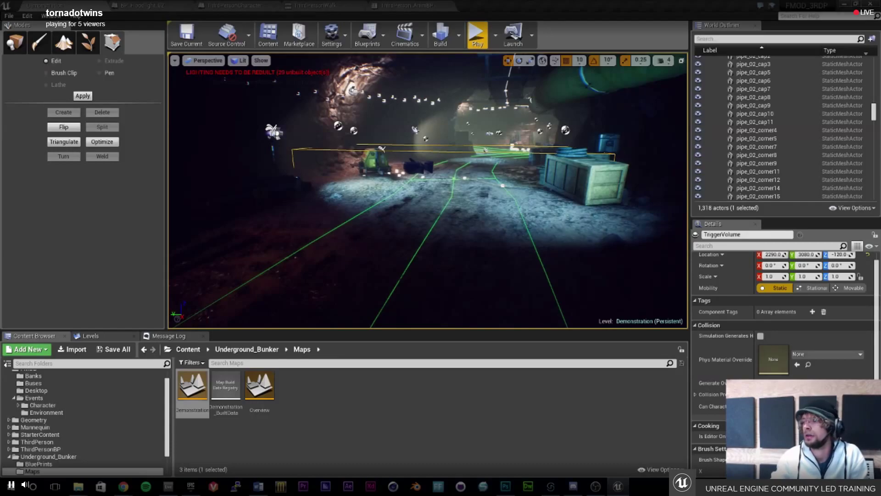